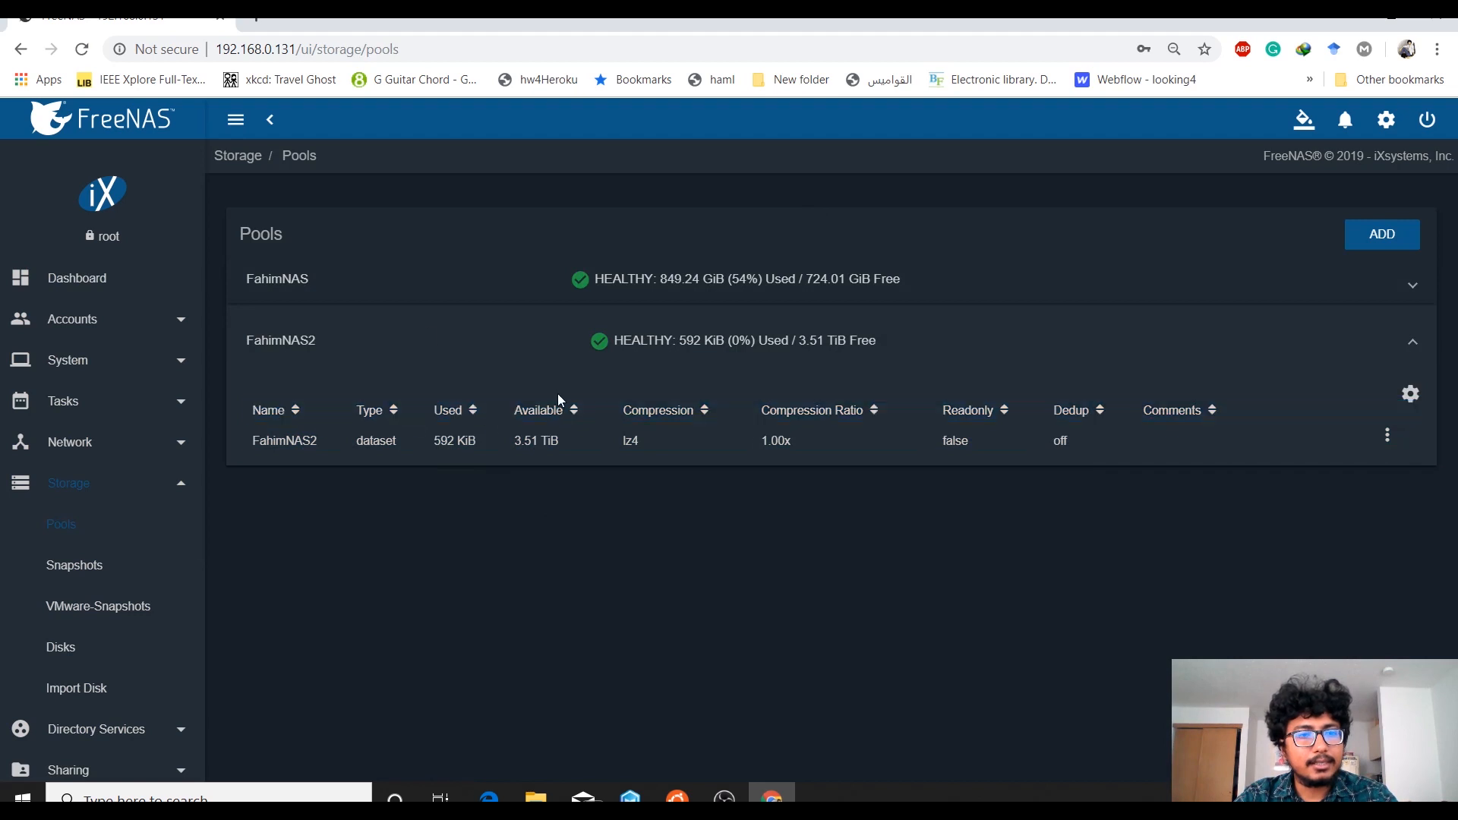
Add a dataset to the FahimNAS2 pool with the name NextCloud and the comment NexrCloudStorage.
click(1386, 439)
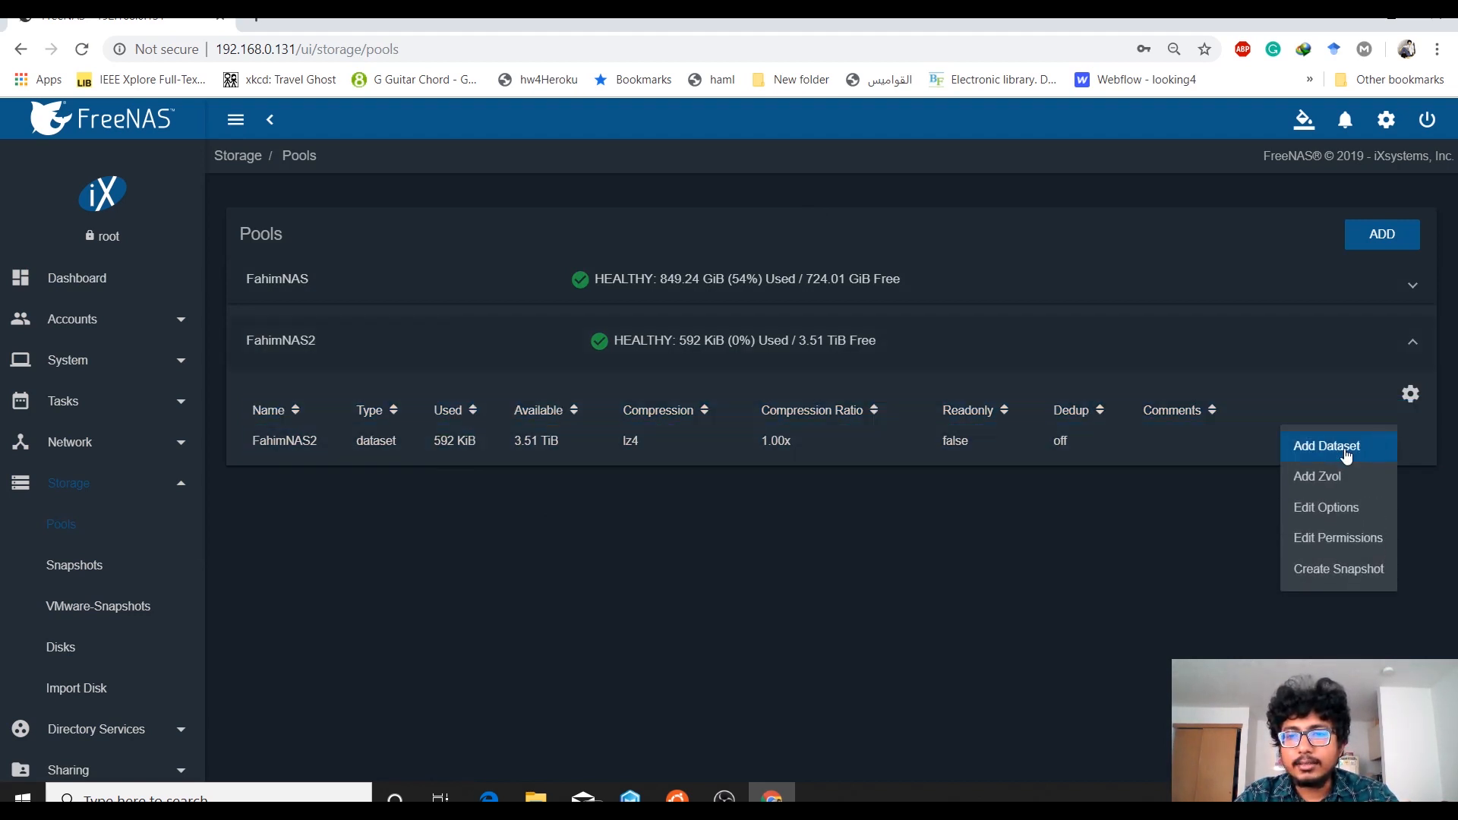
click(1344, 455)
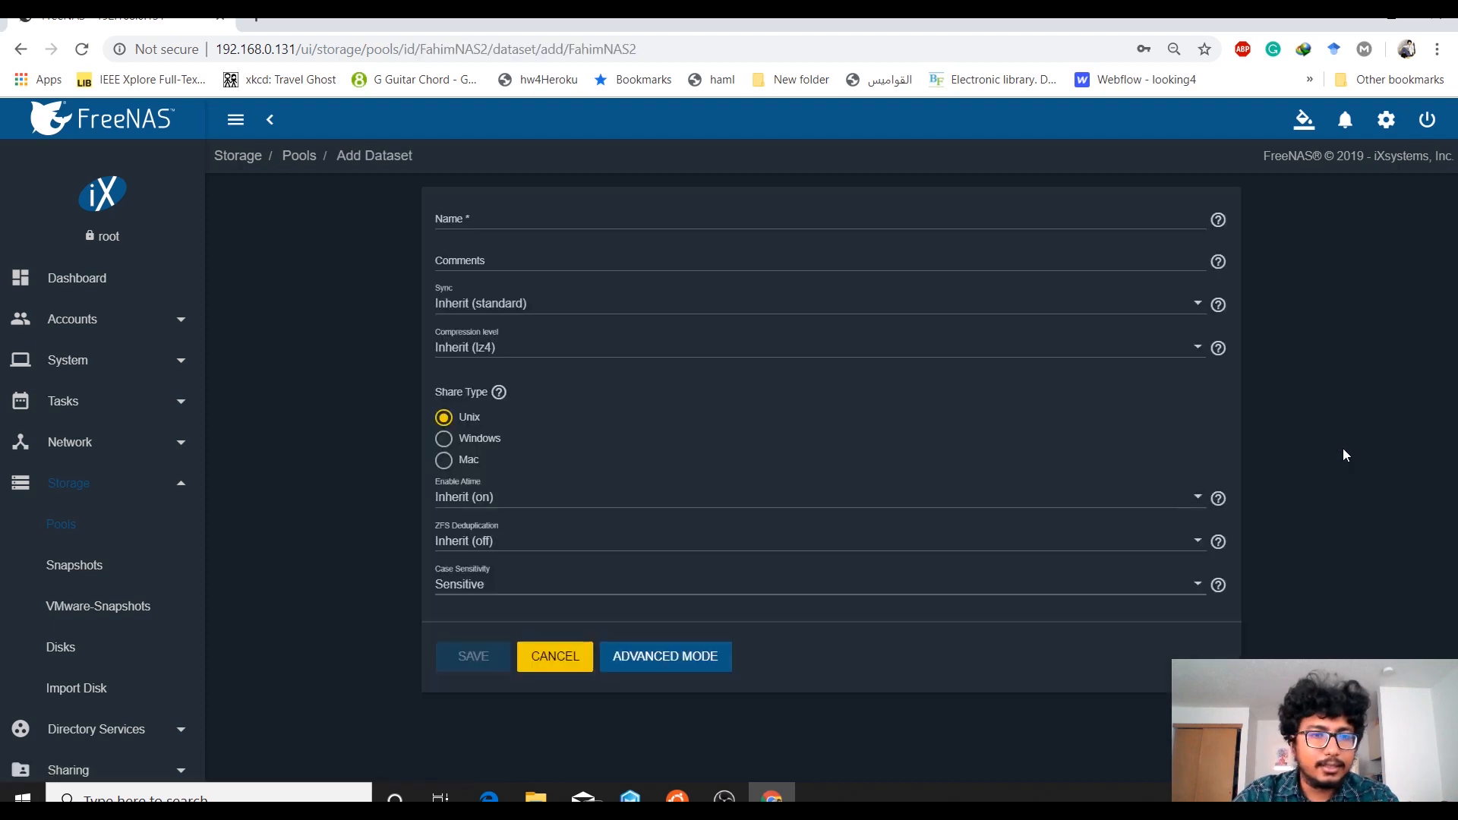
click(617, 219)
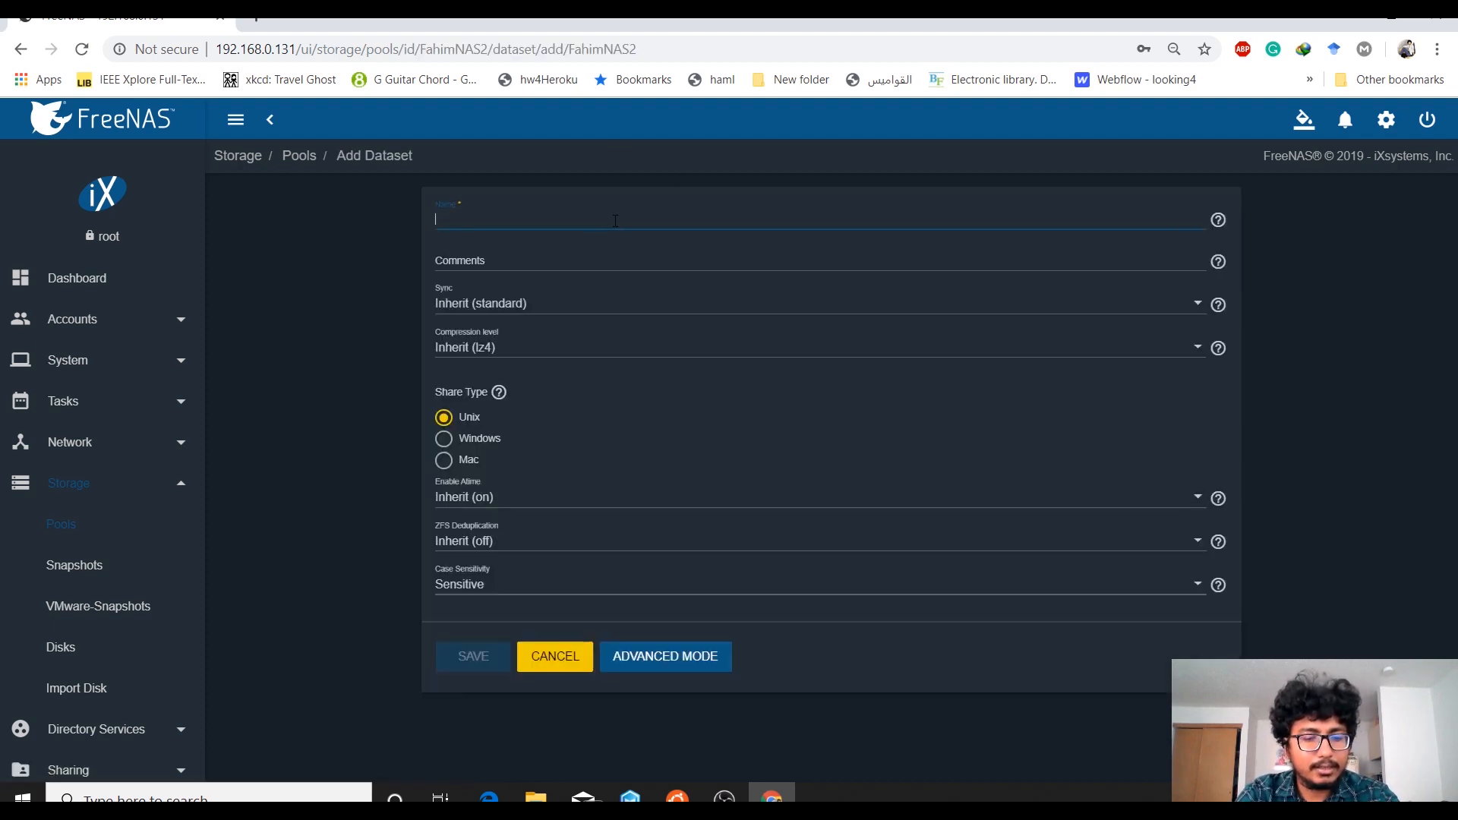
text(Next)
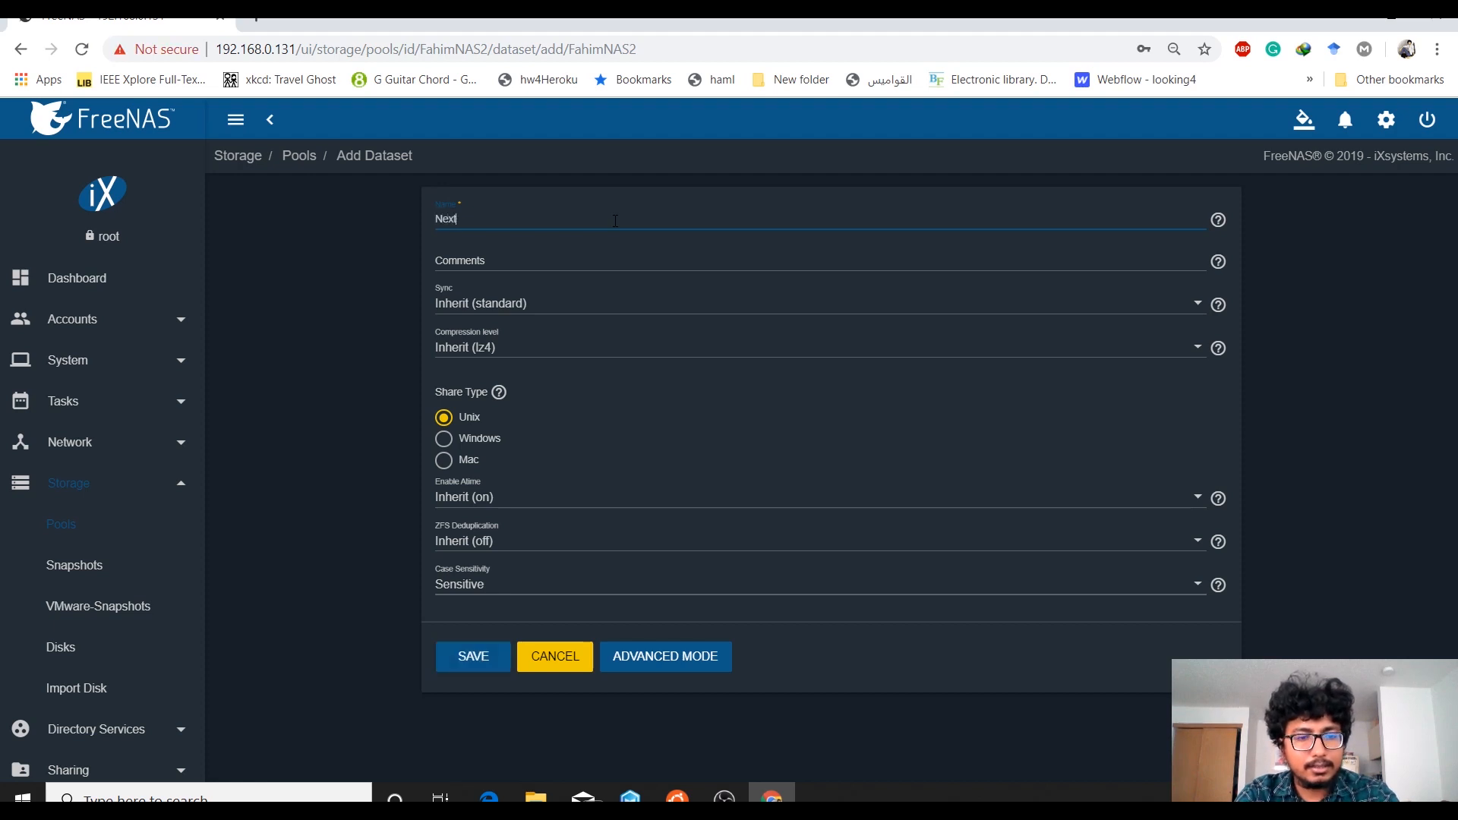
text(Cloud)
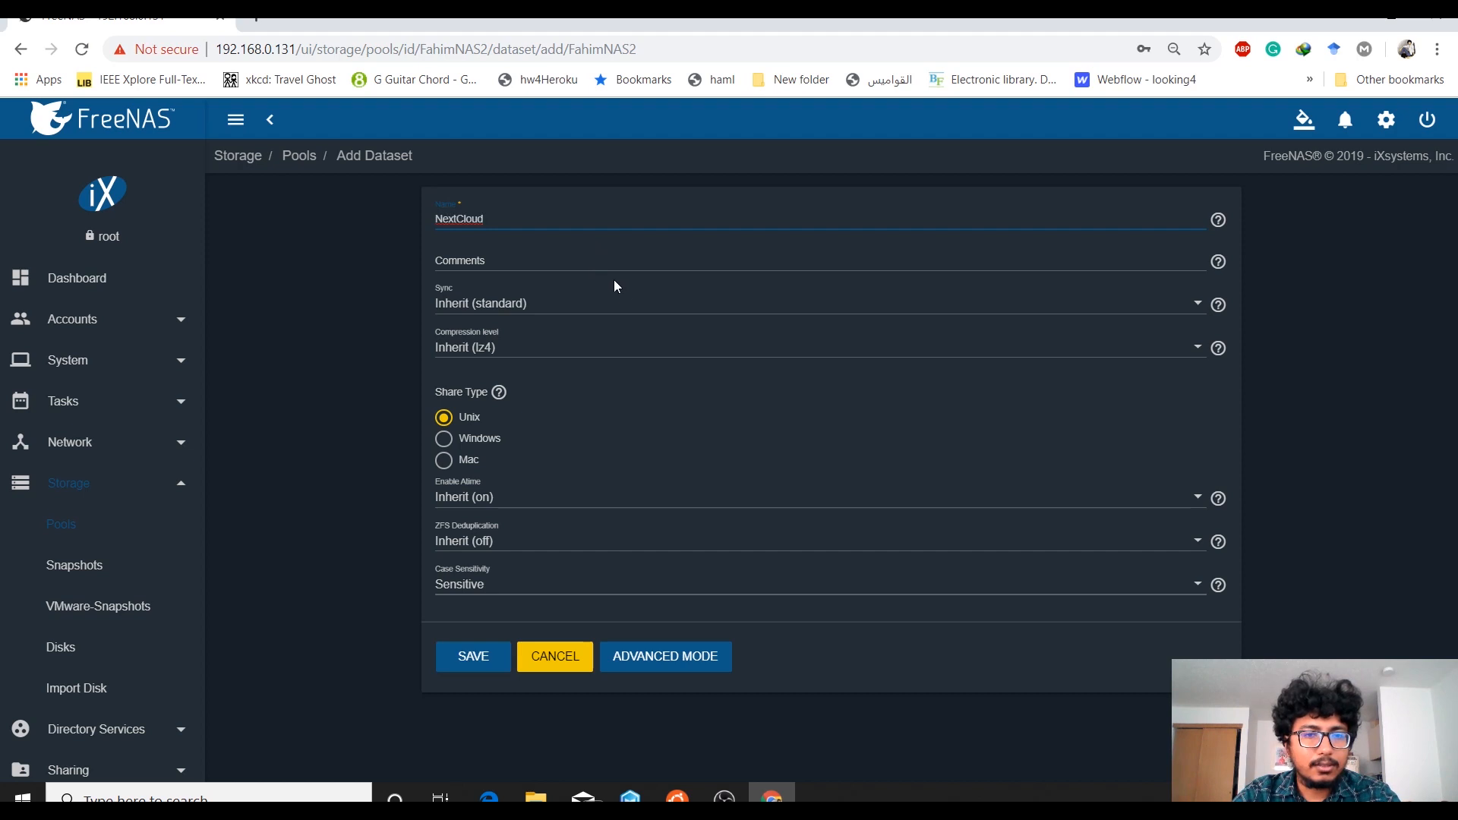
click(621, 258)
text(Next)
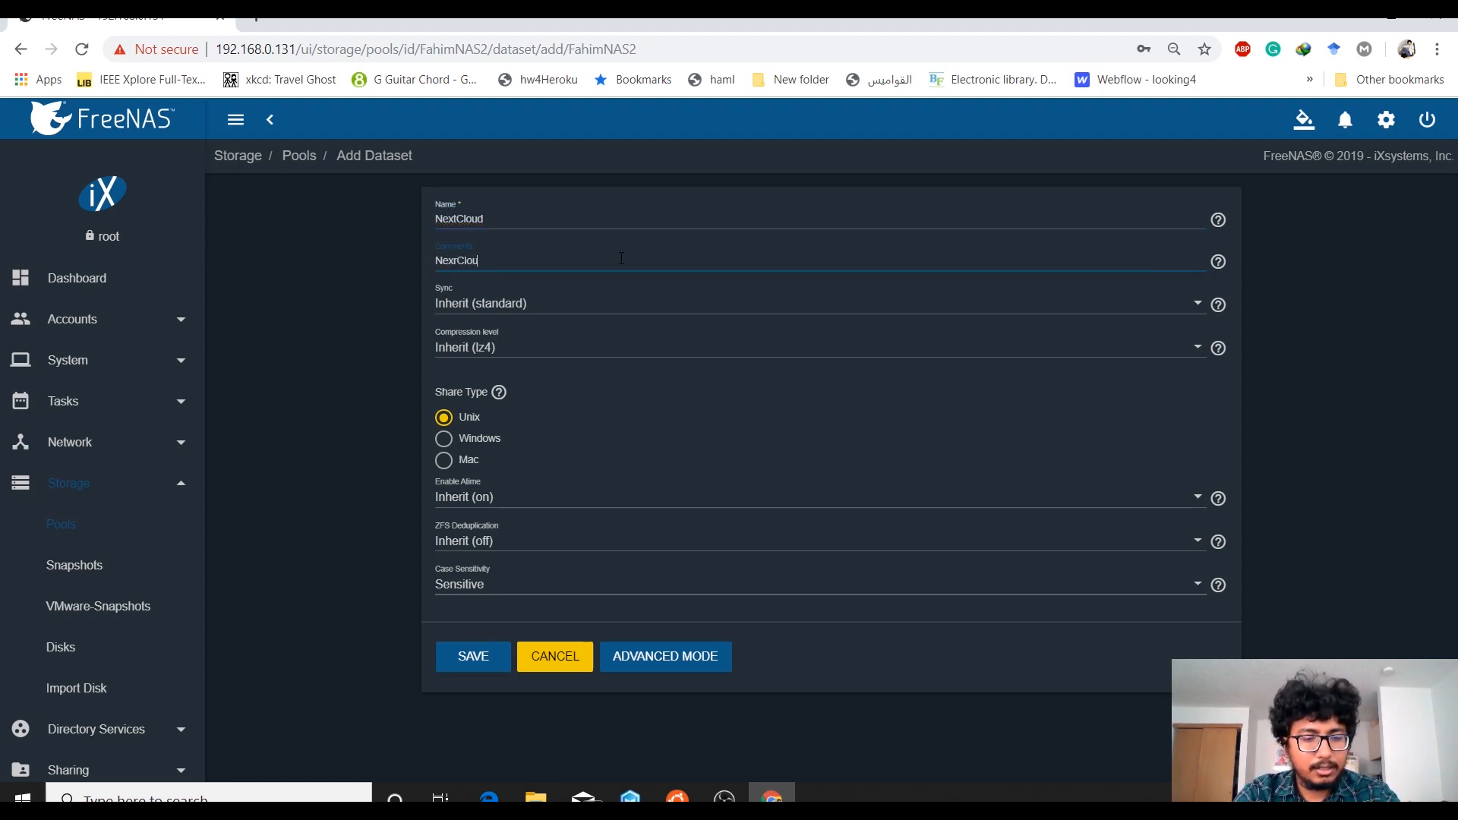
text(CloudStorage)
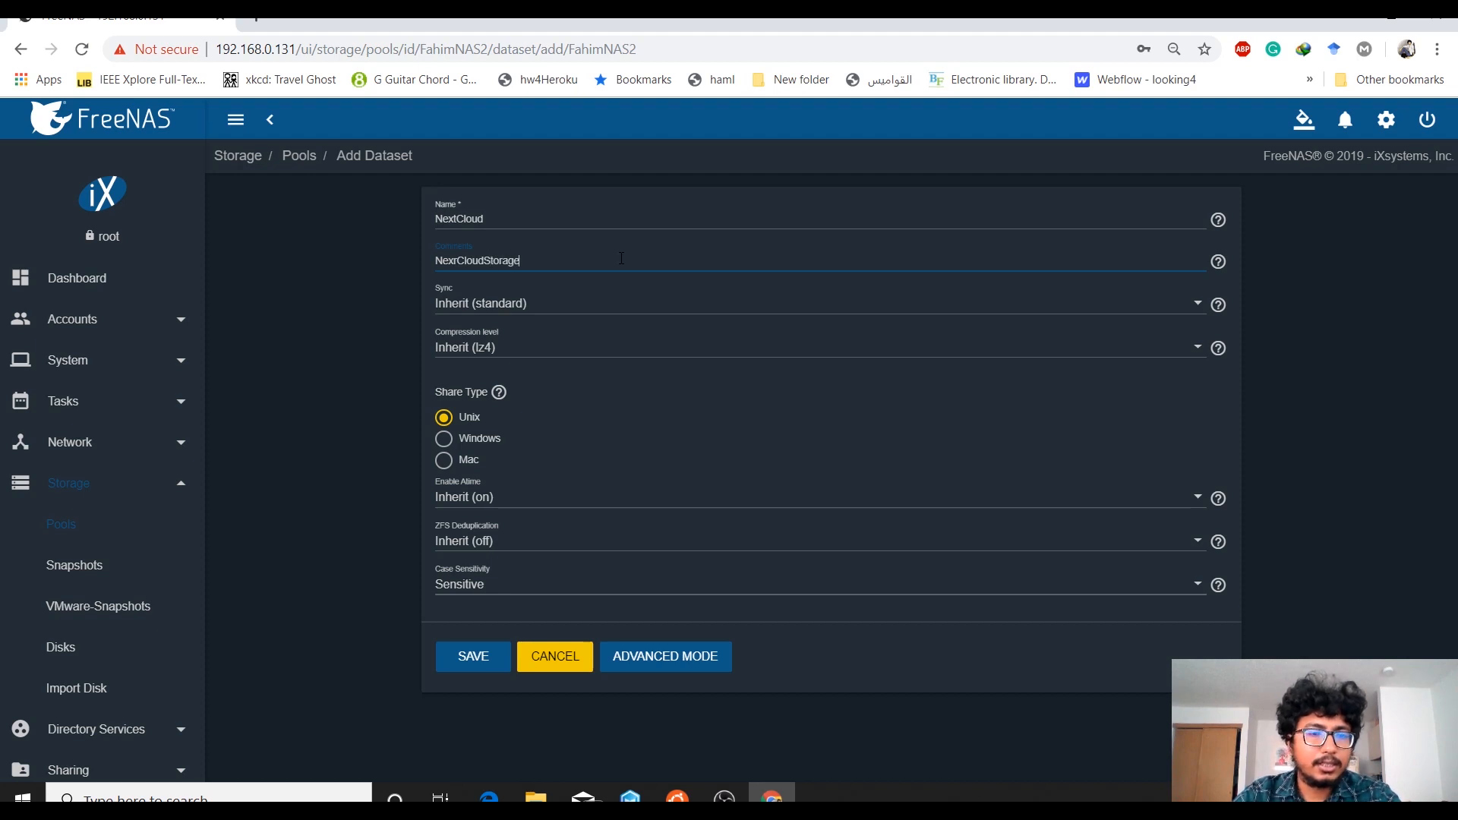
Keep sync at Inherit (standard) and compression at Inherit (lz4), and save the new dataset.
click(529, 311)
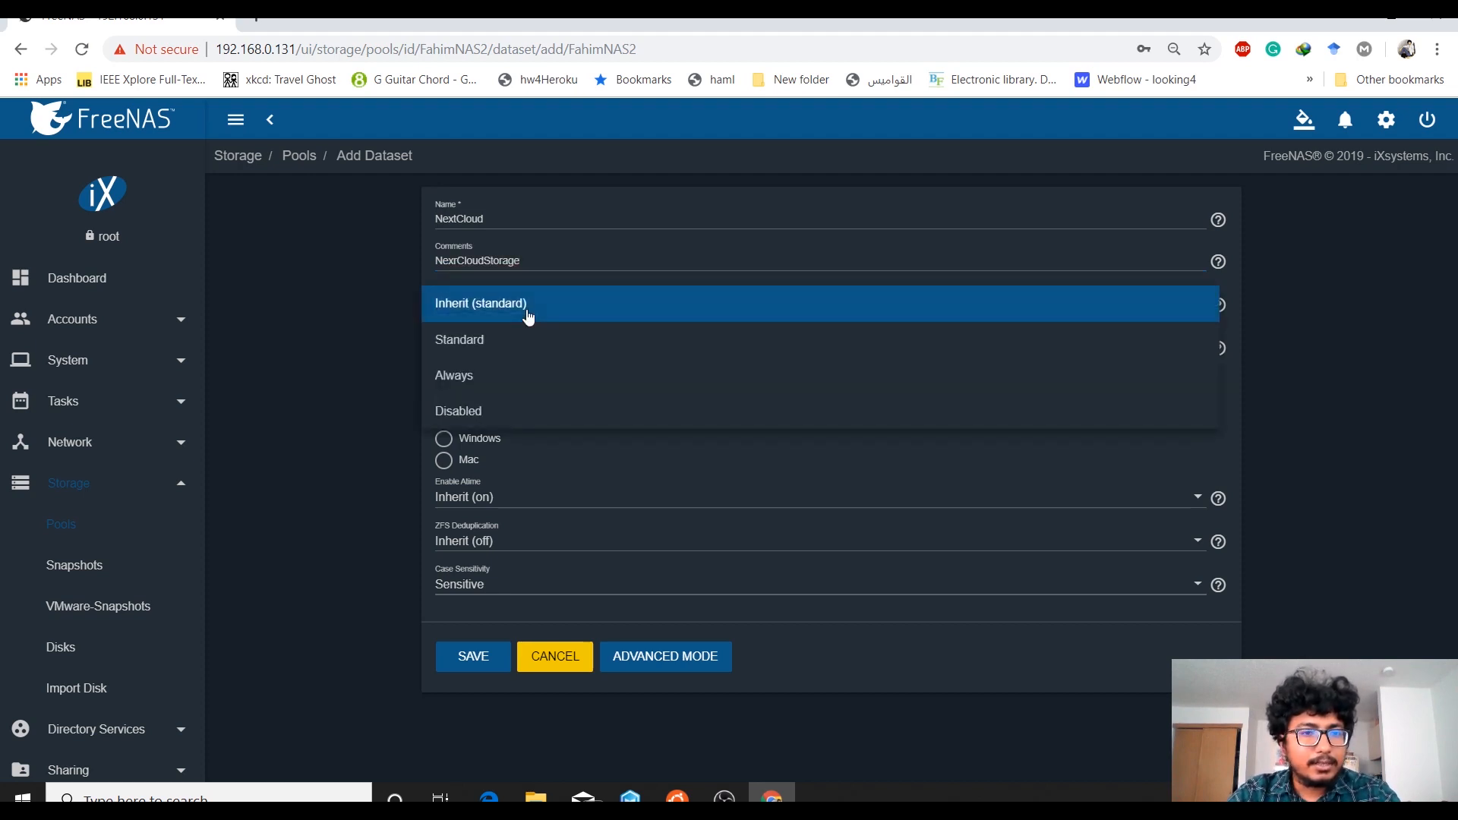
click(528, 313)
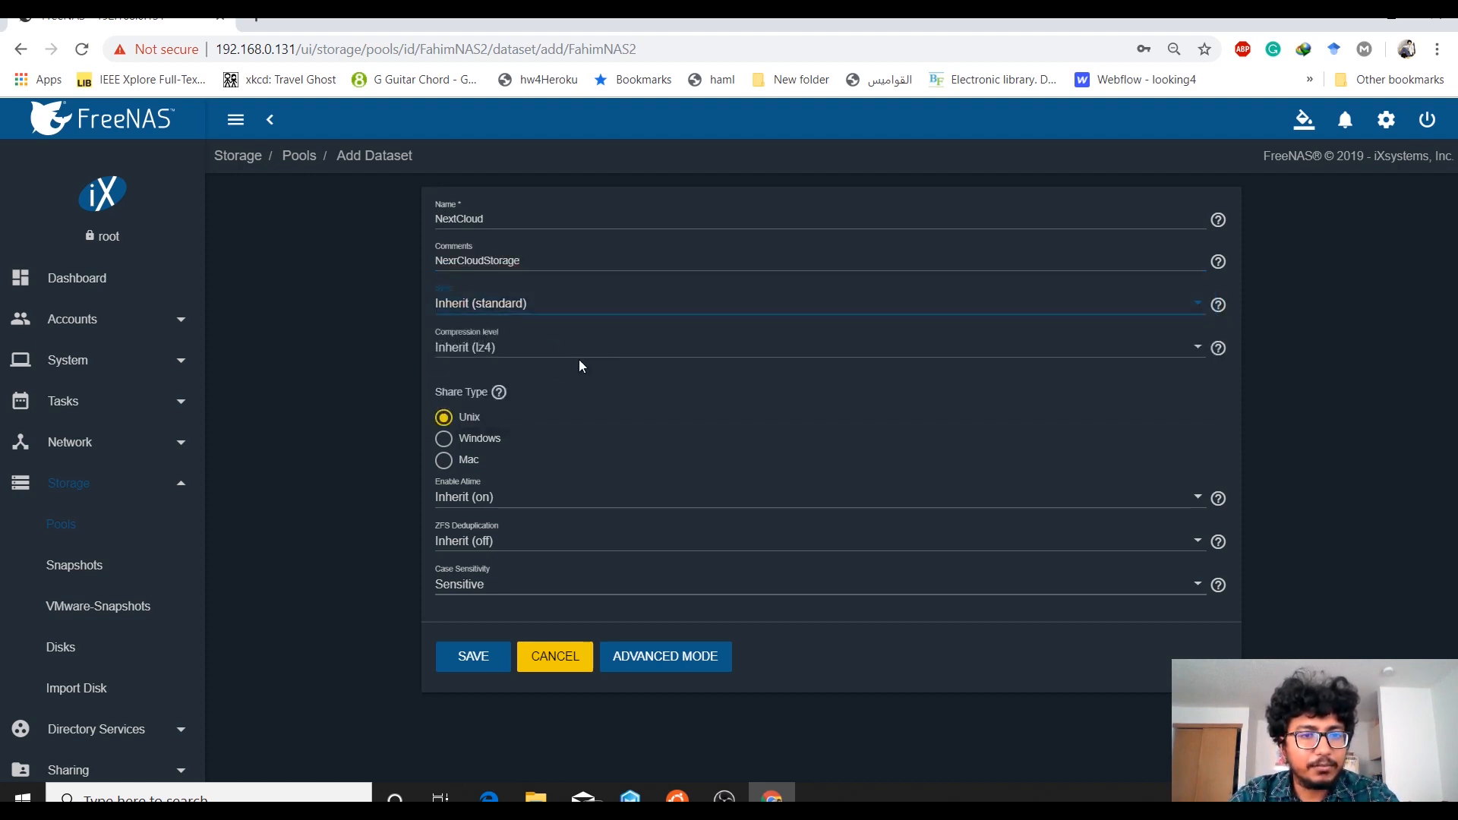
click(605, 351)
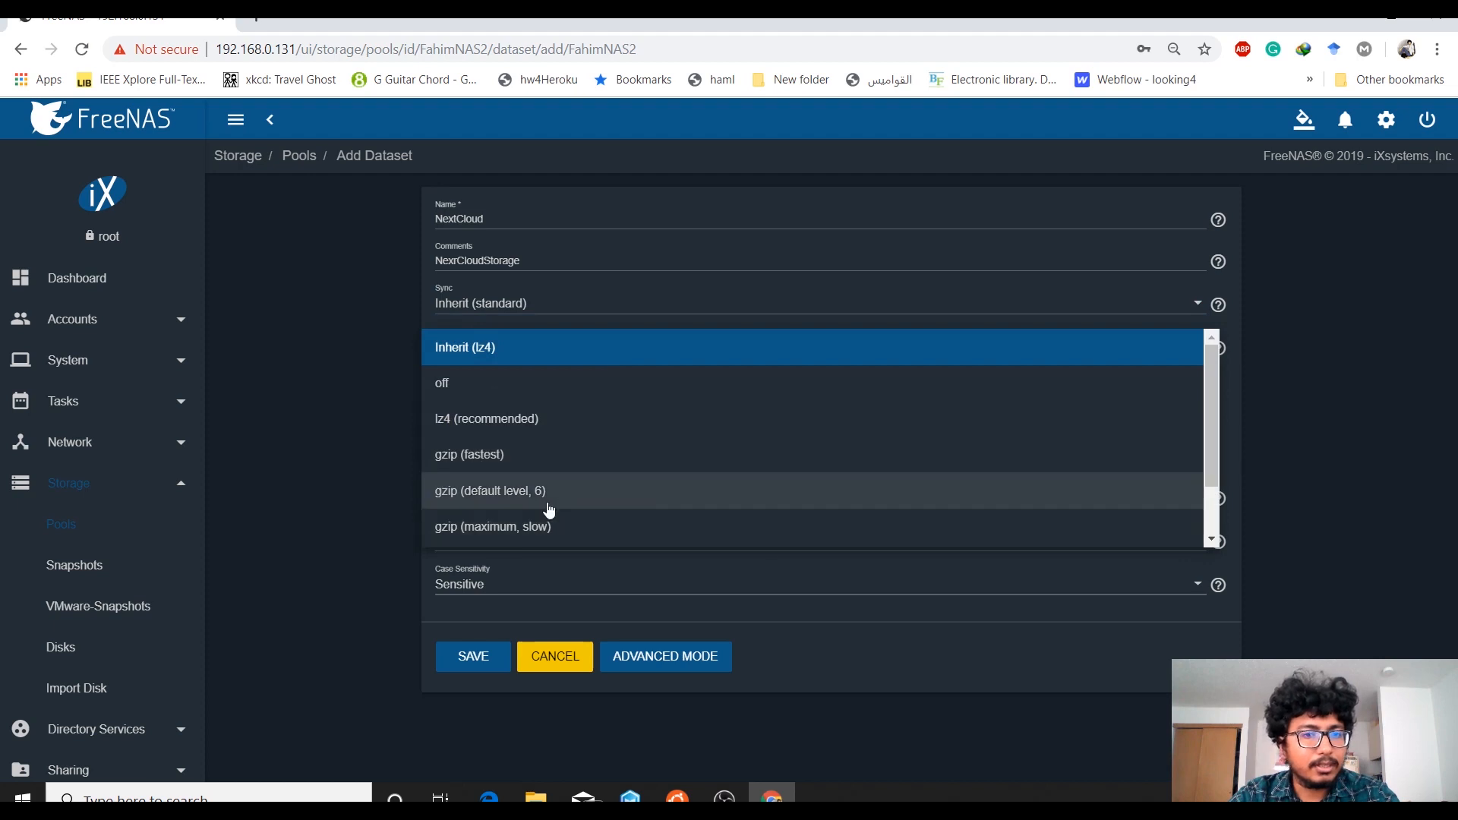
scroll(828, 498, down, 1)
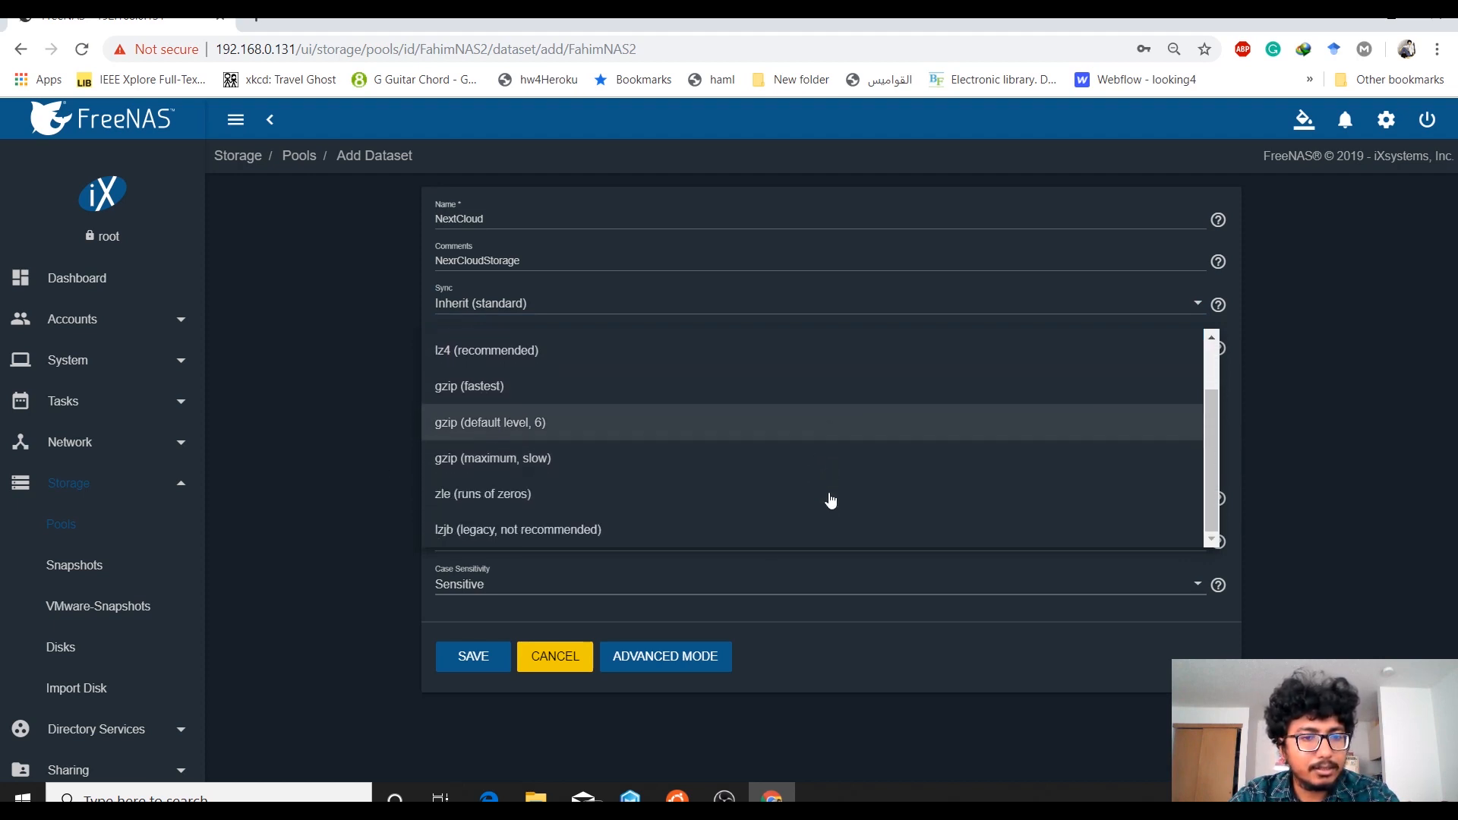
click(1274, 450)
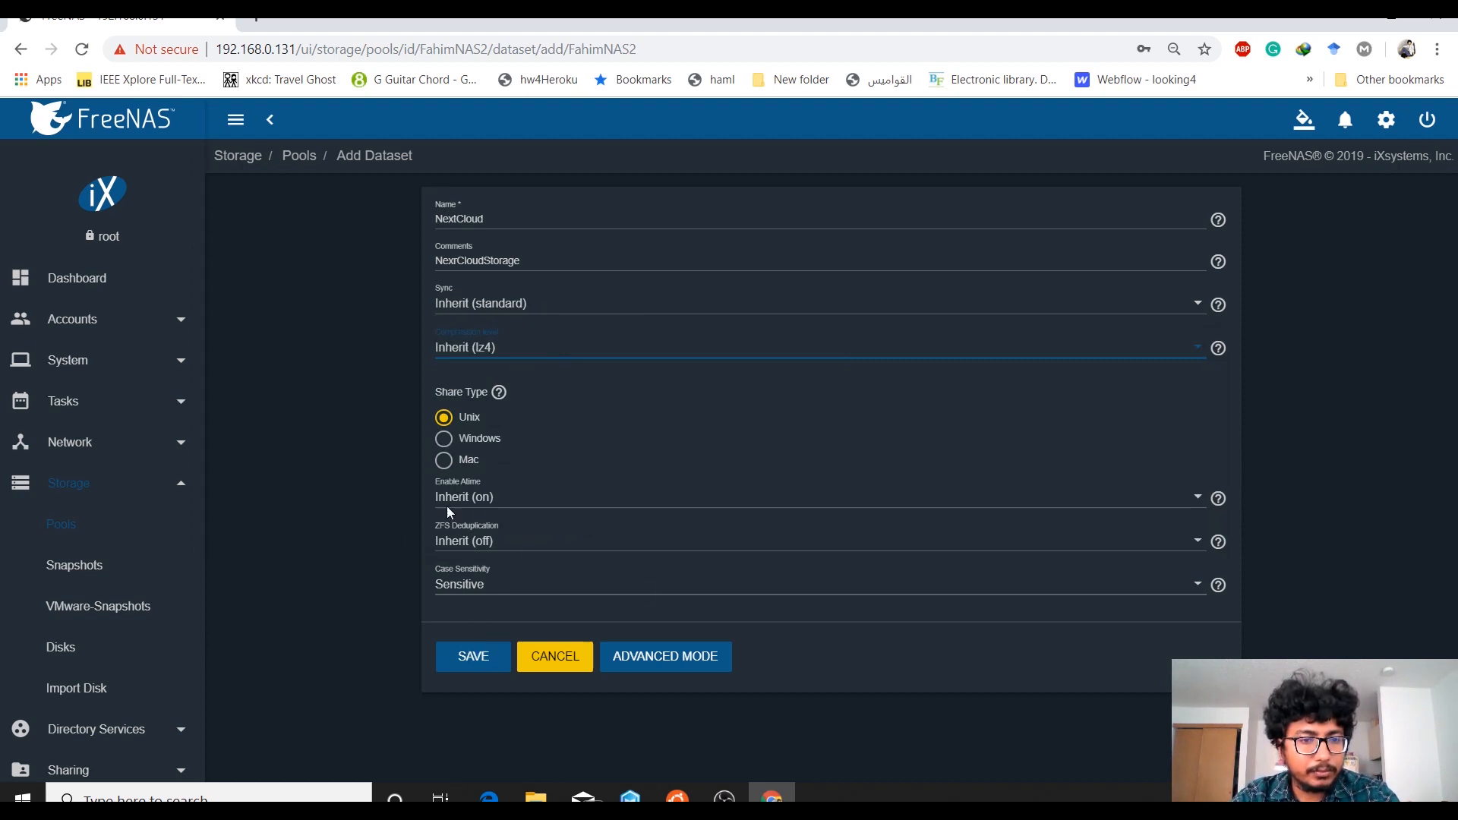
click(471, 657)
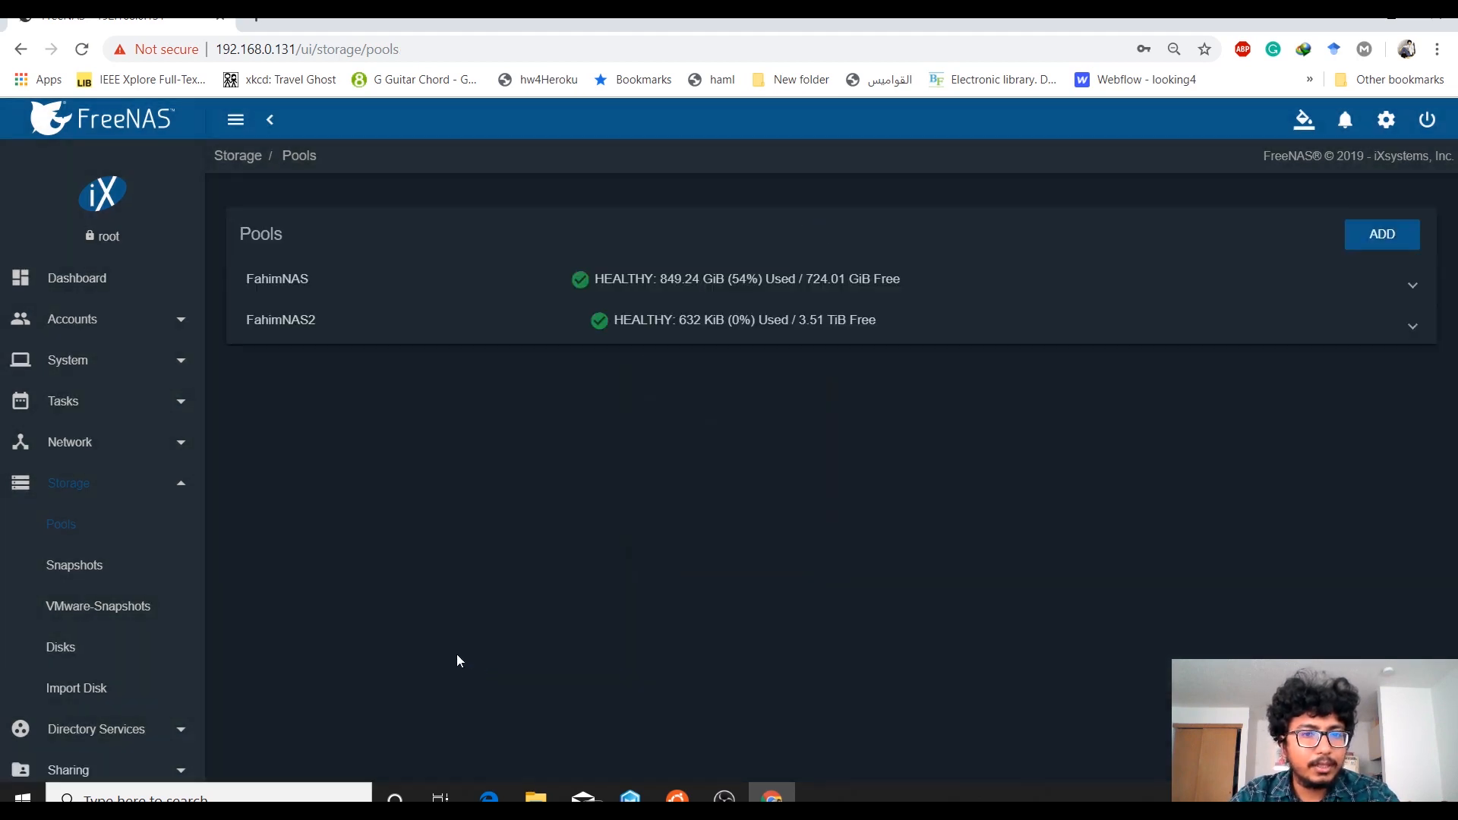
click(1414, 326)
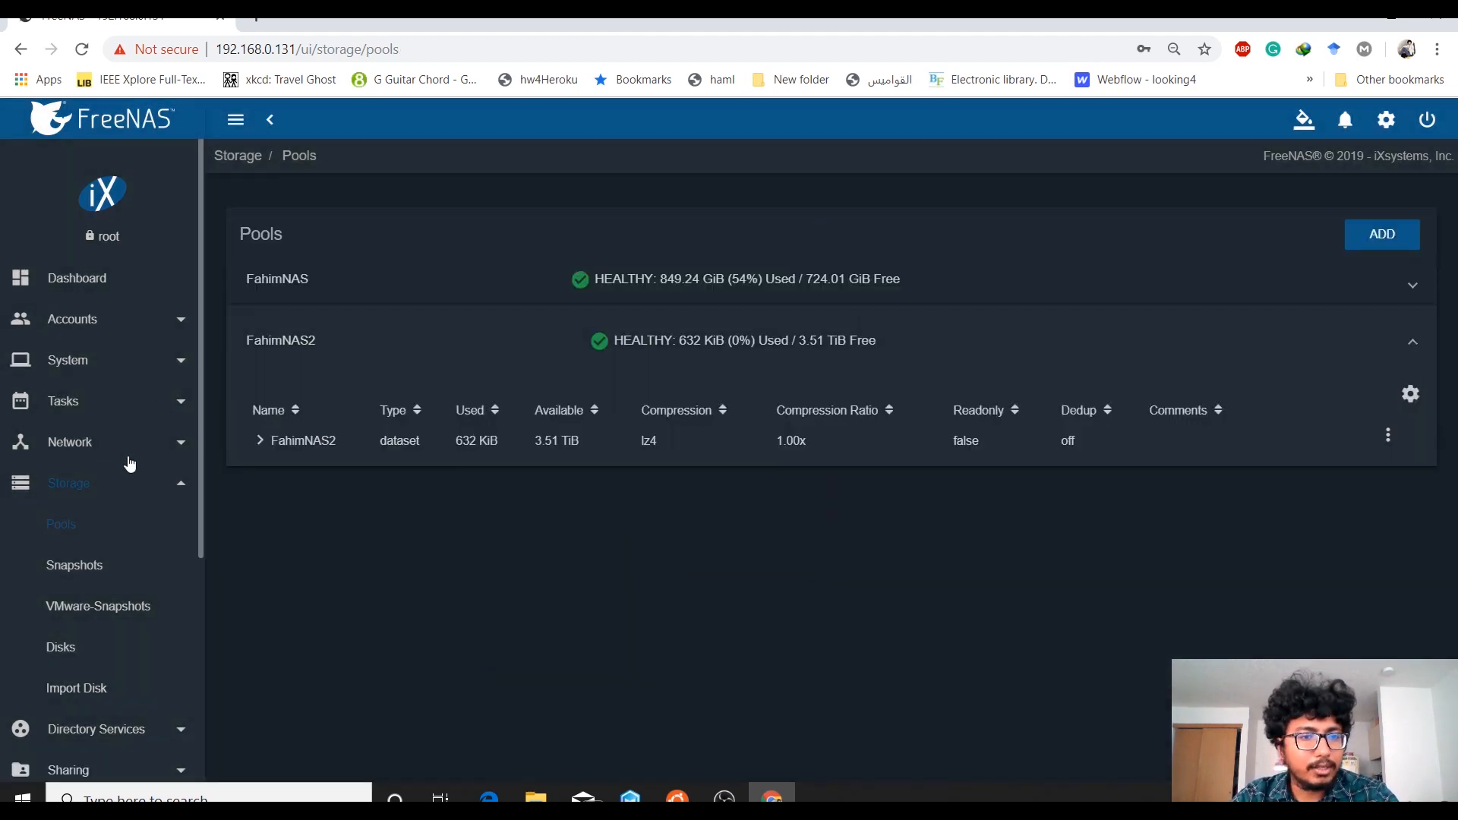
click(260, 441)
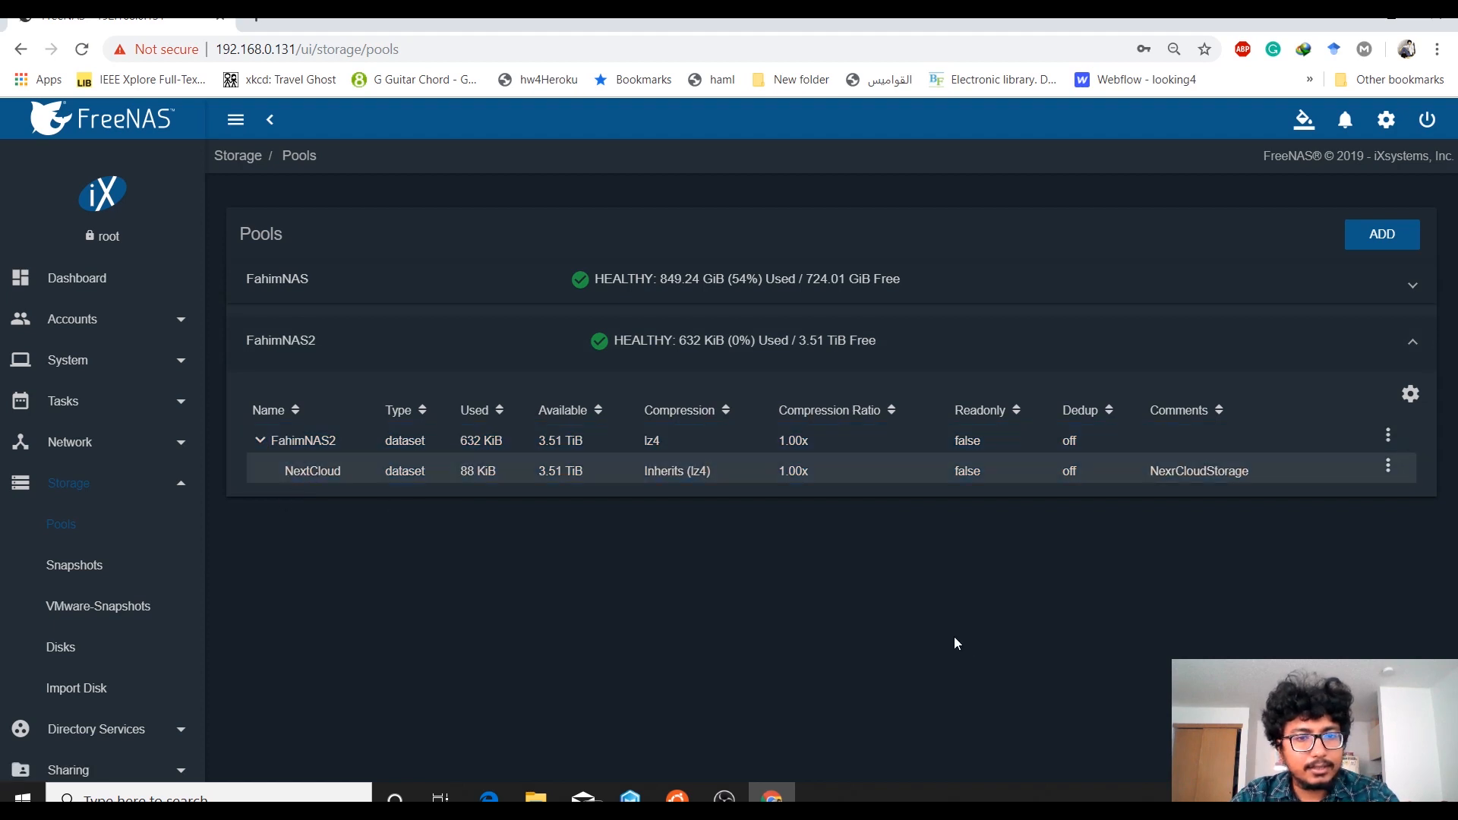
click(1388, 466)
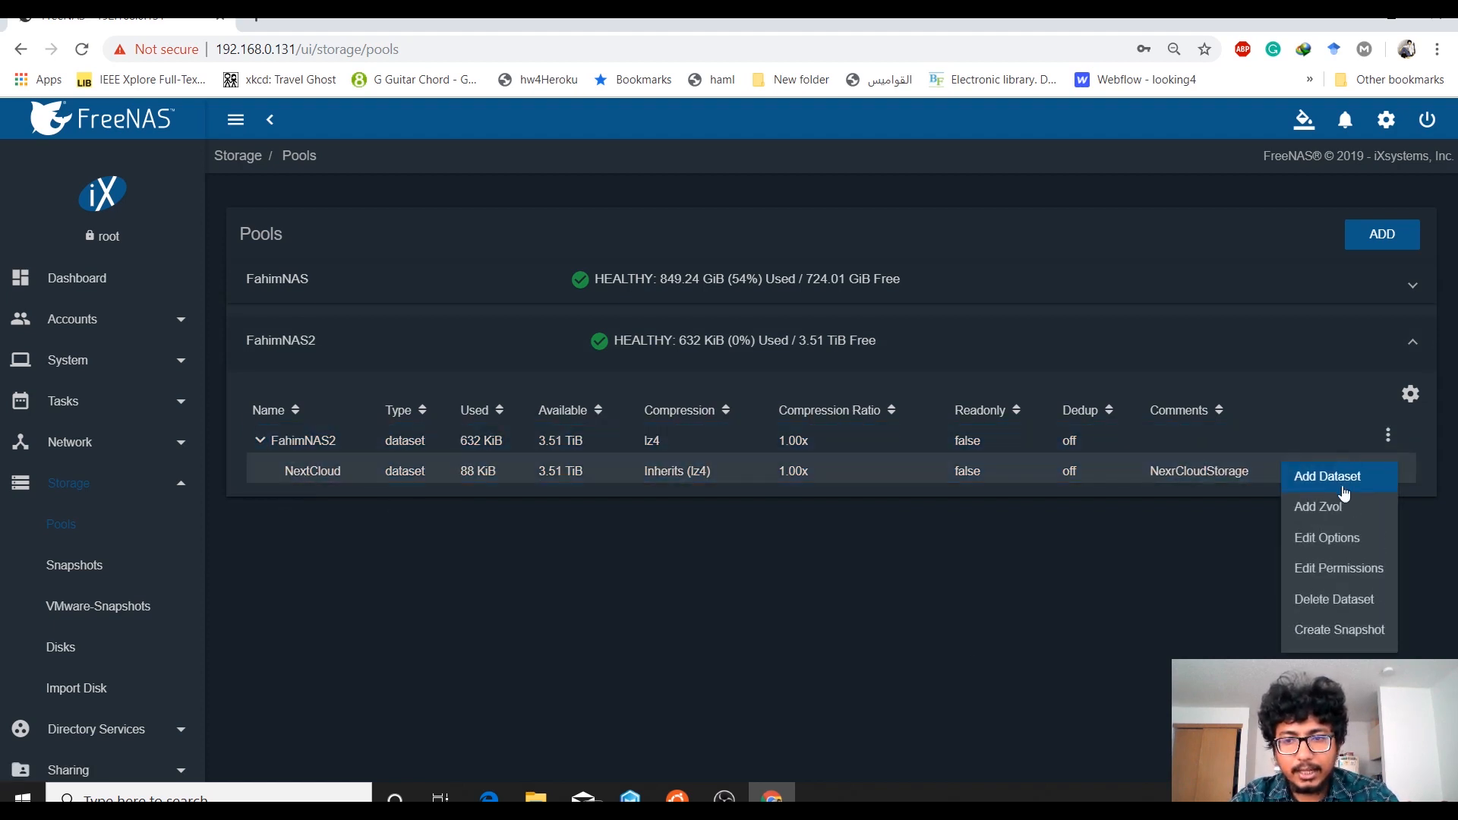
click(1355, 571)
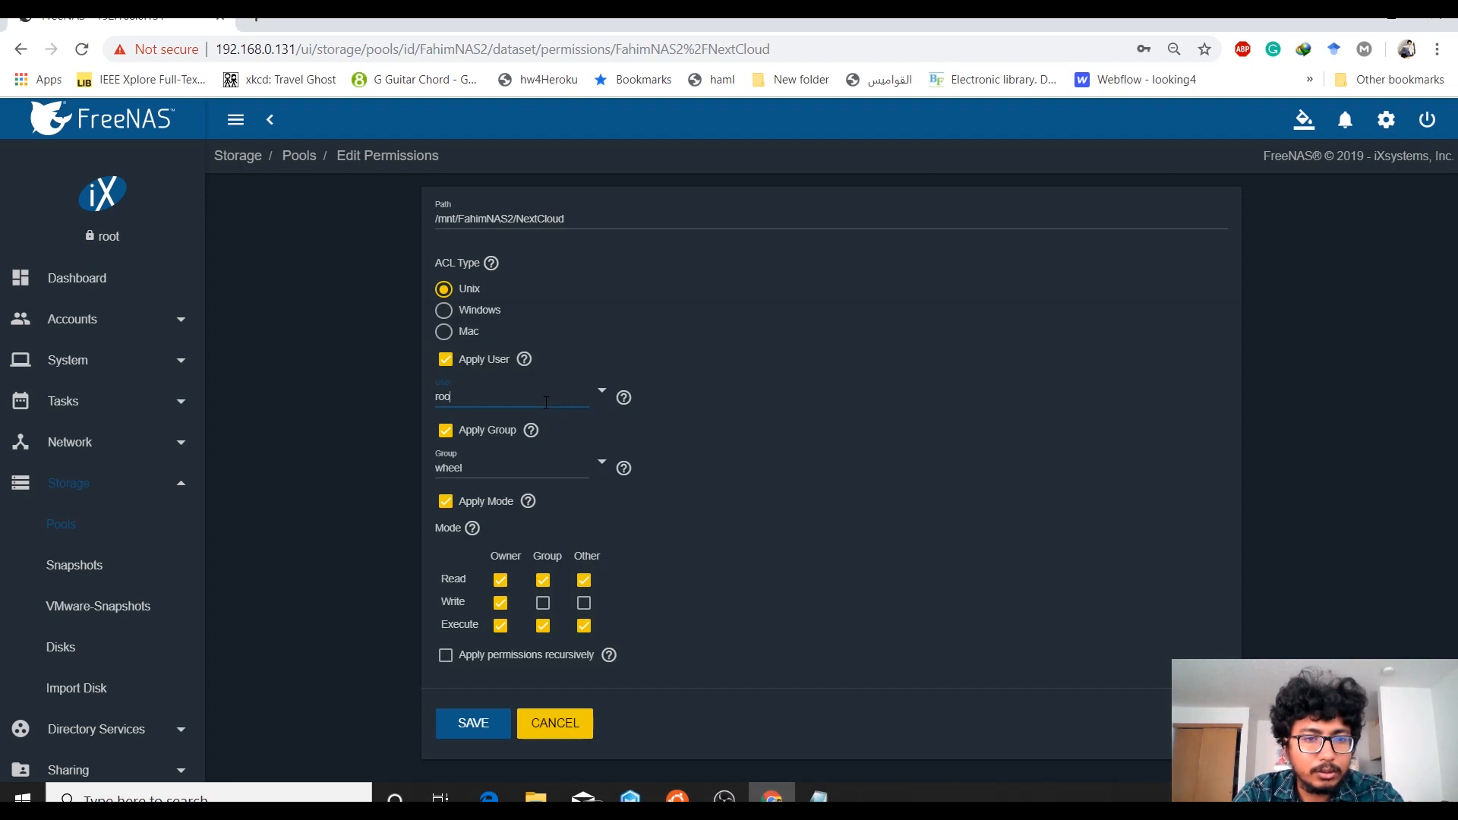
text(www)
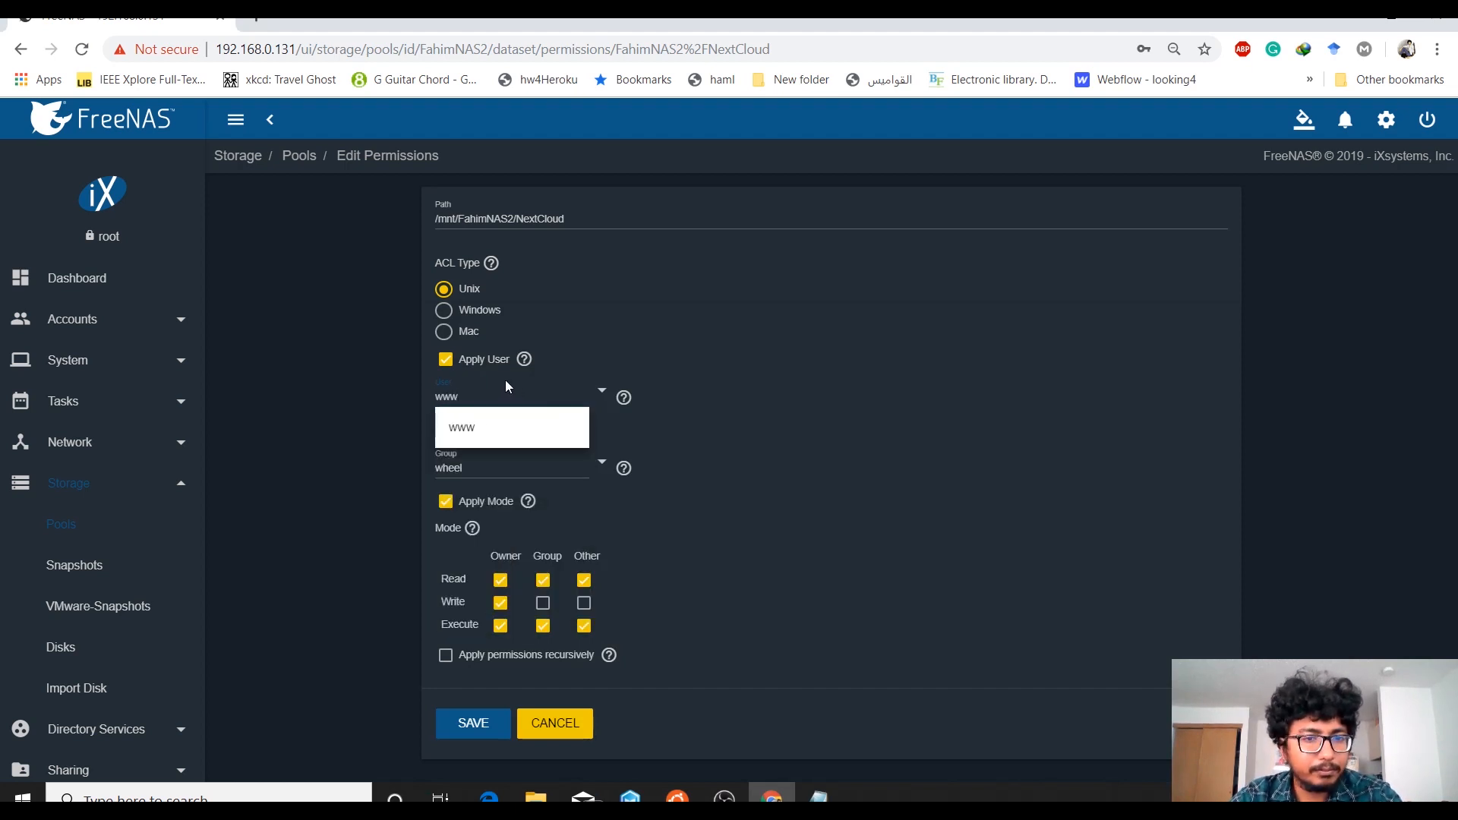
click(531, 427)
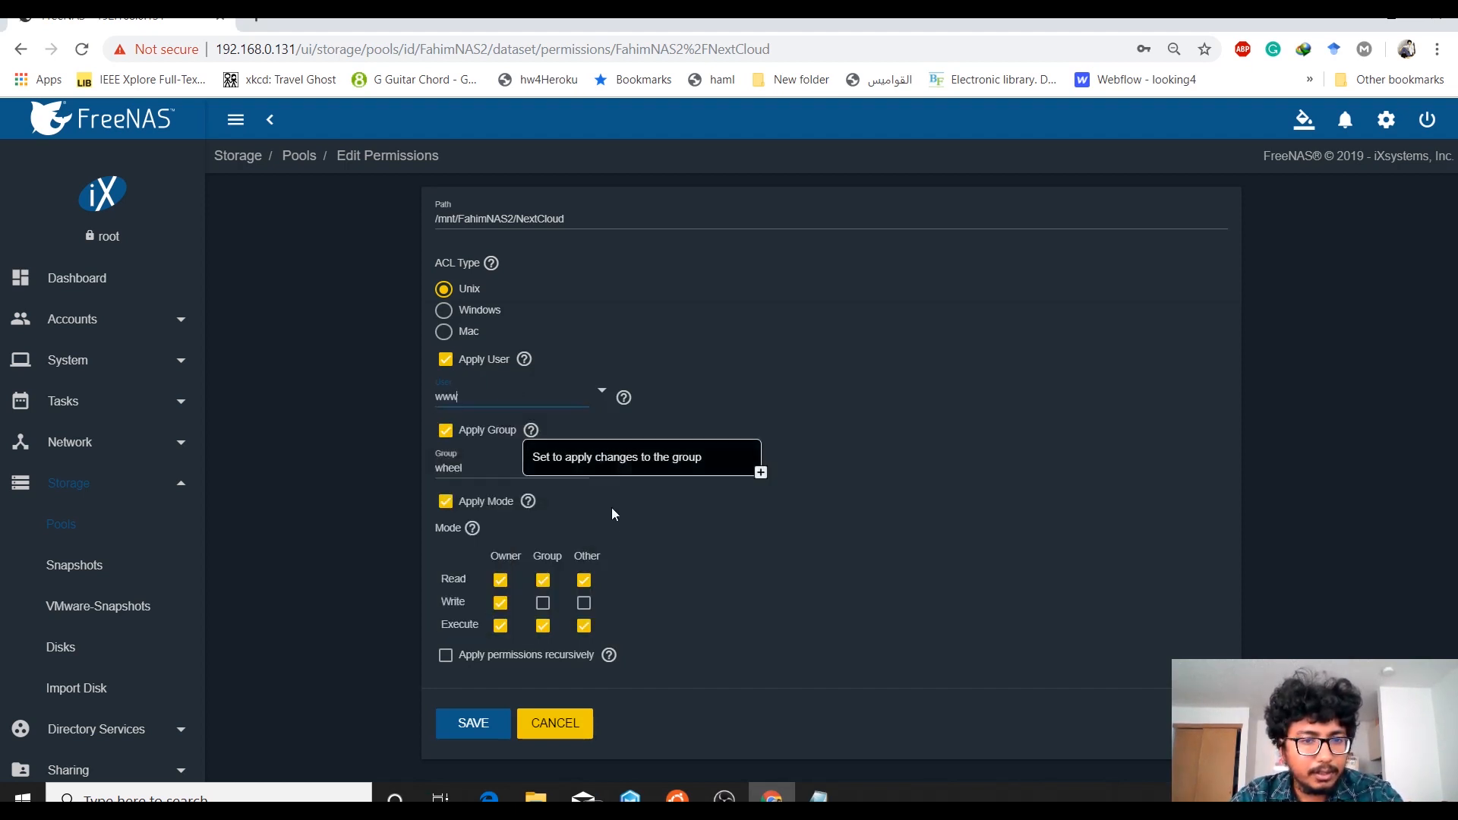
Remove the read and execute permissions for Other and grant the write permission to Group.
click(589, 584)
click(594, 632)
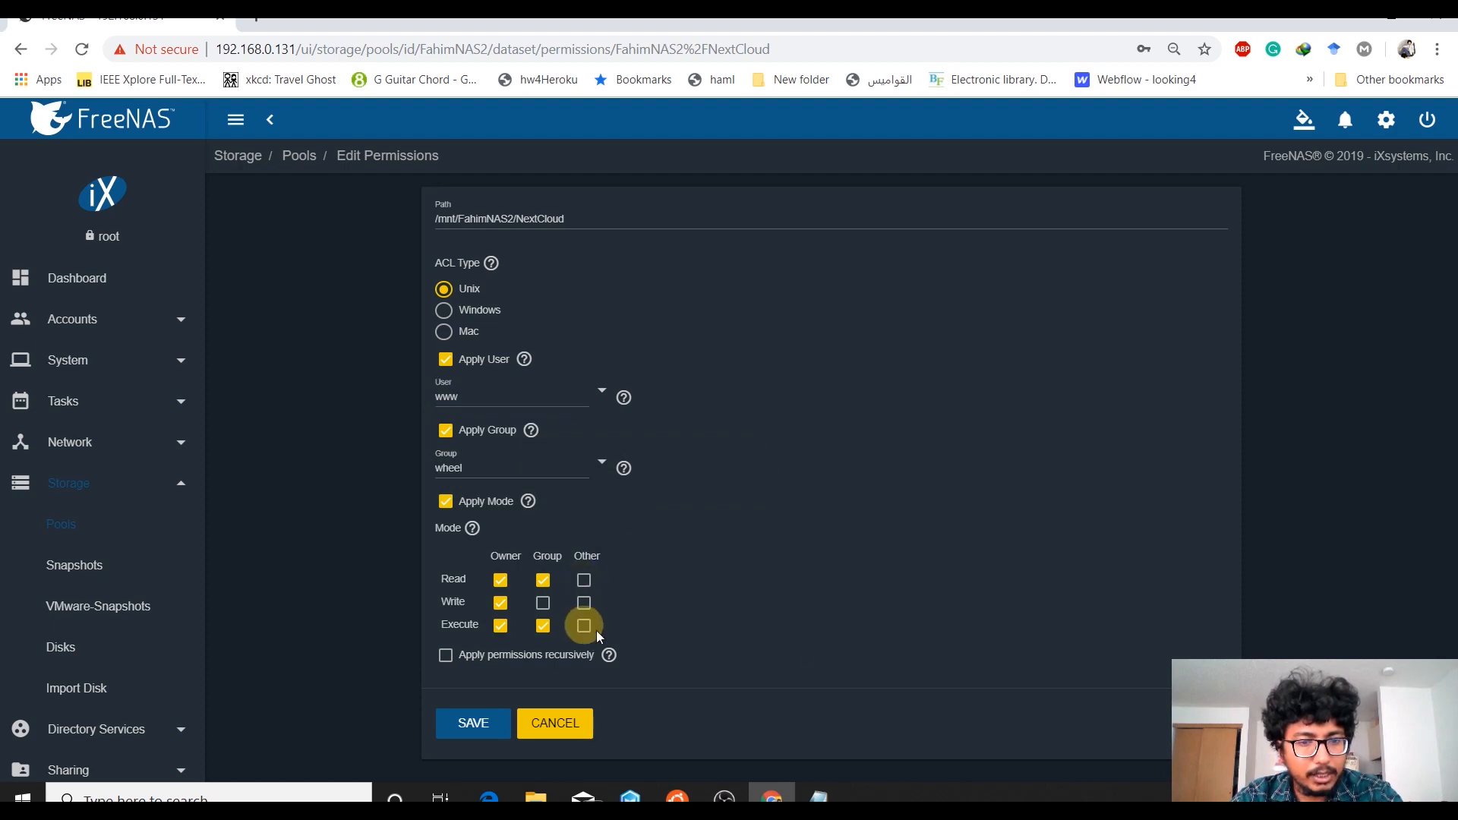
click(543, 605)
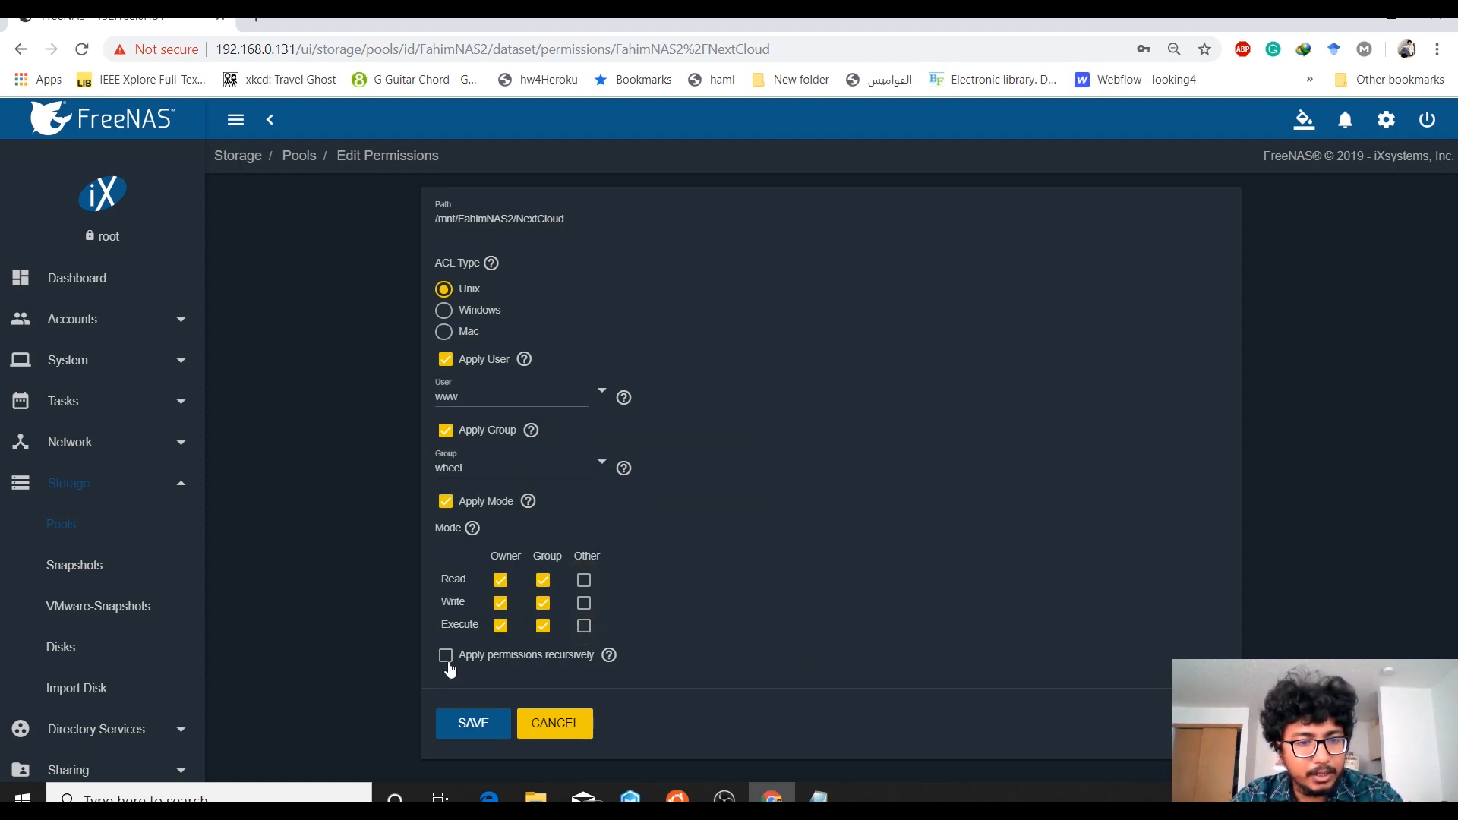
Apply the permissions recursively, confirming the warning, and save the dataset's permissions.
click(446, 657)
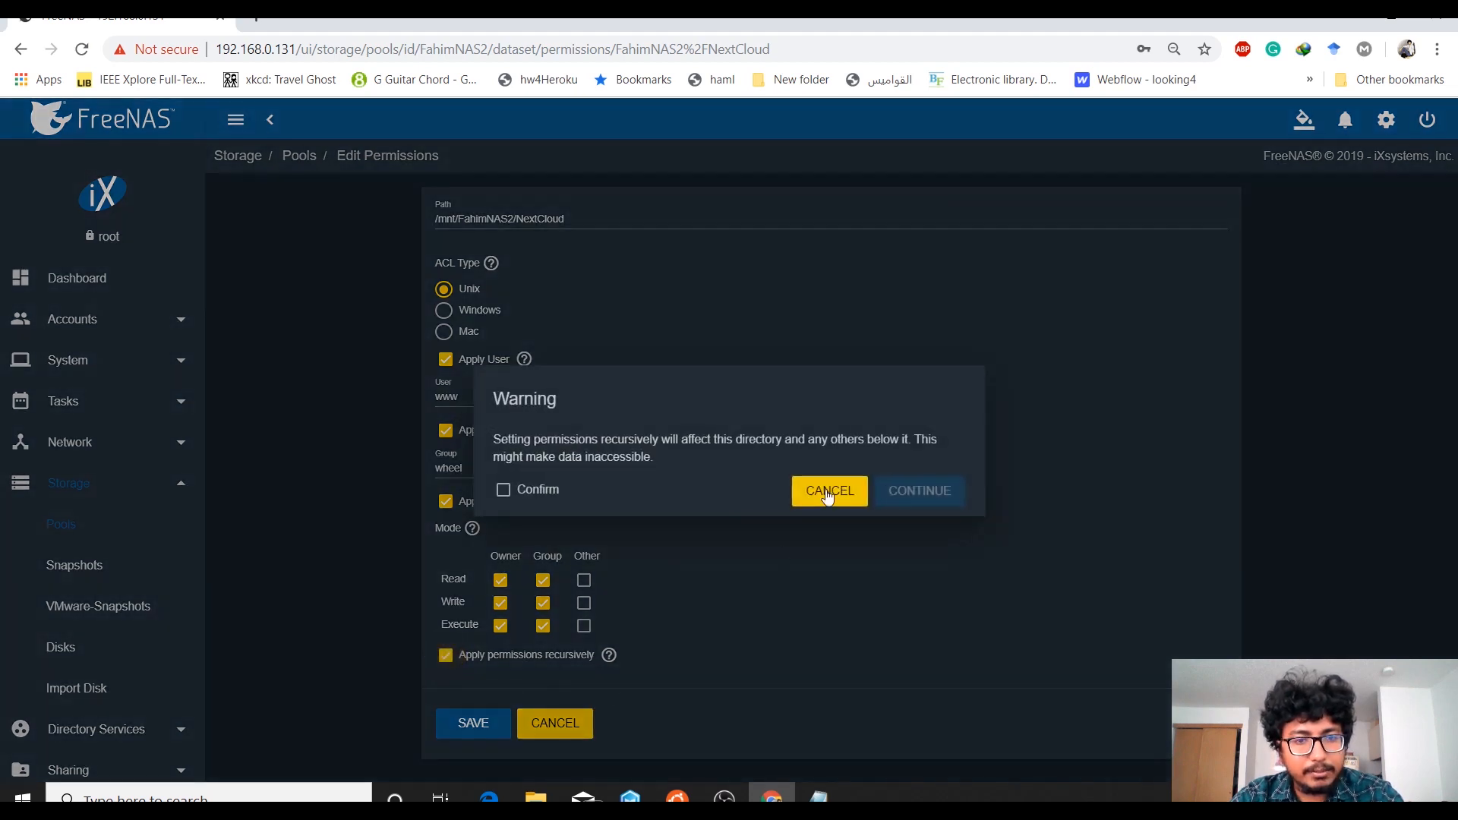
click(504, 489)
click(920, 491)
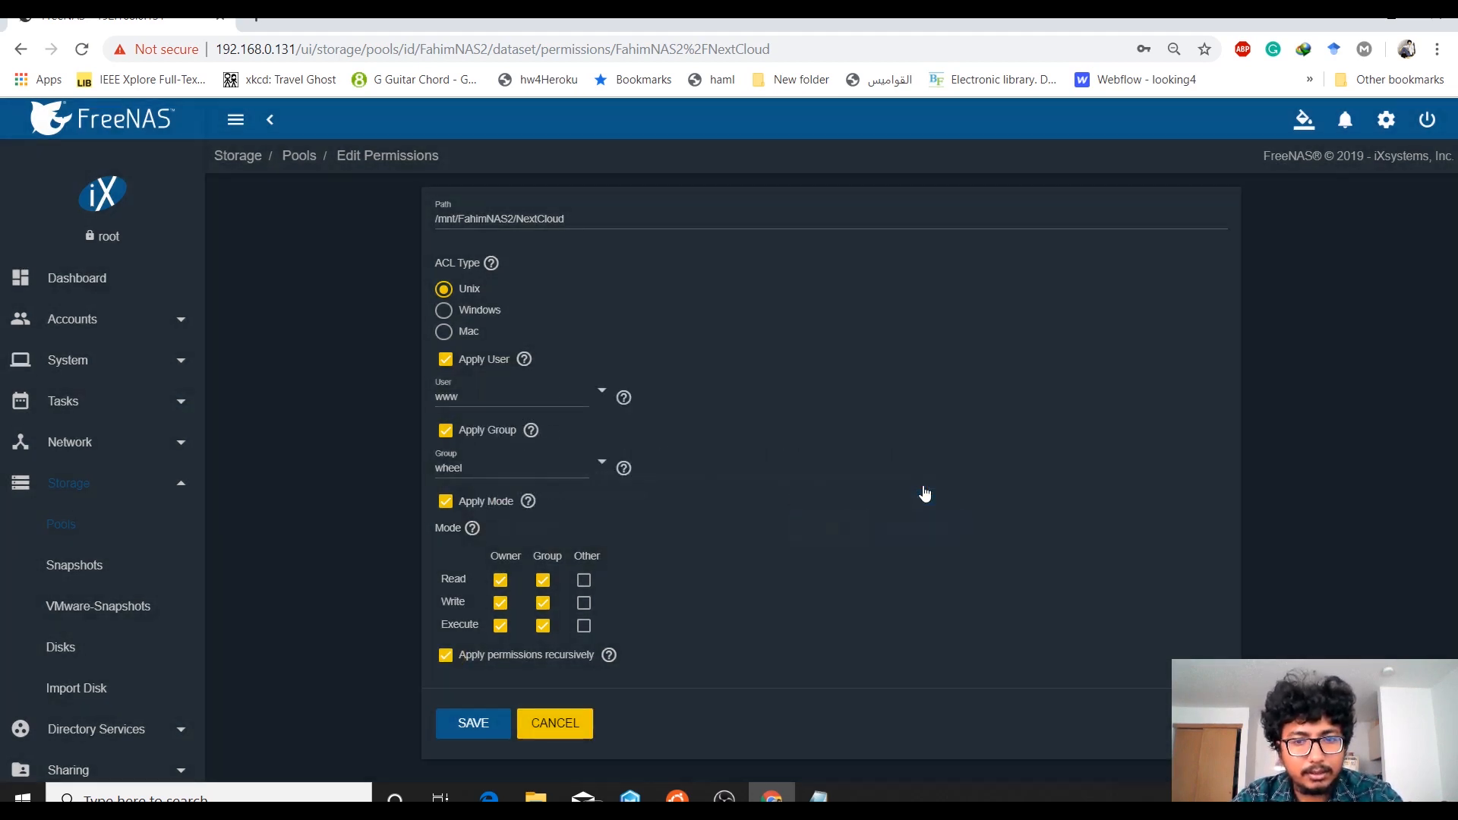
click(495, 731)
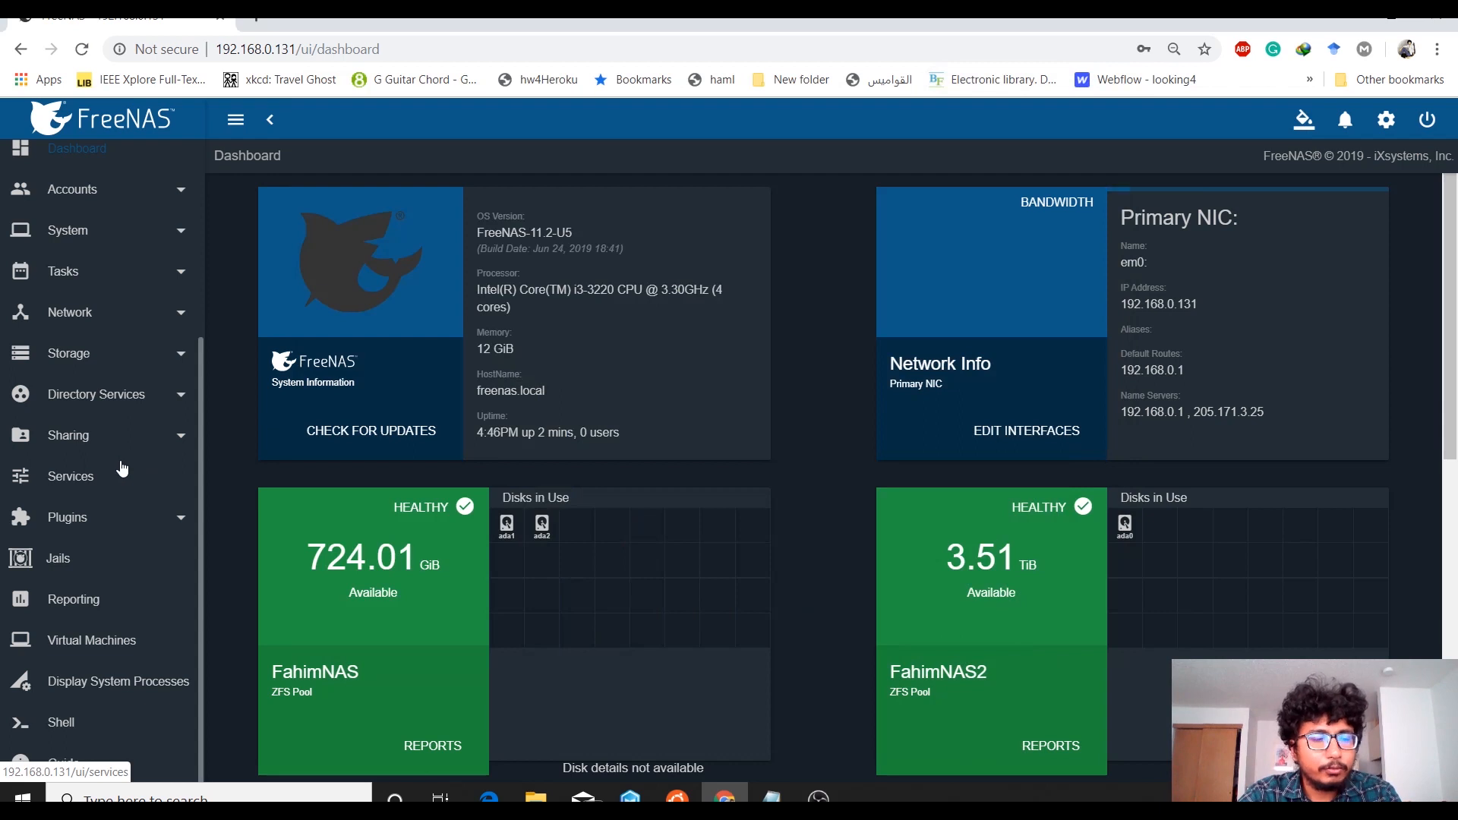
Open the available plugins and activate FahimNAS2 as the pool for jail storage.
click(105, 524)
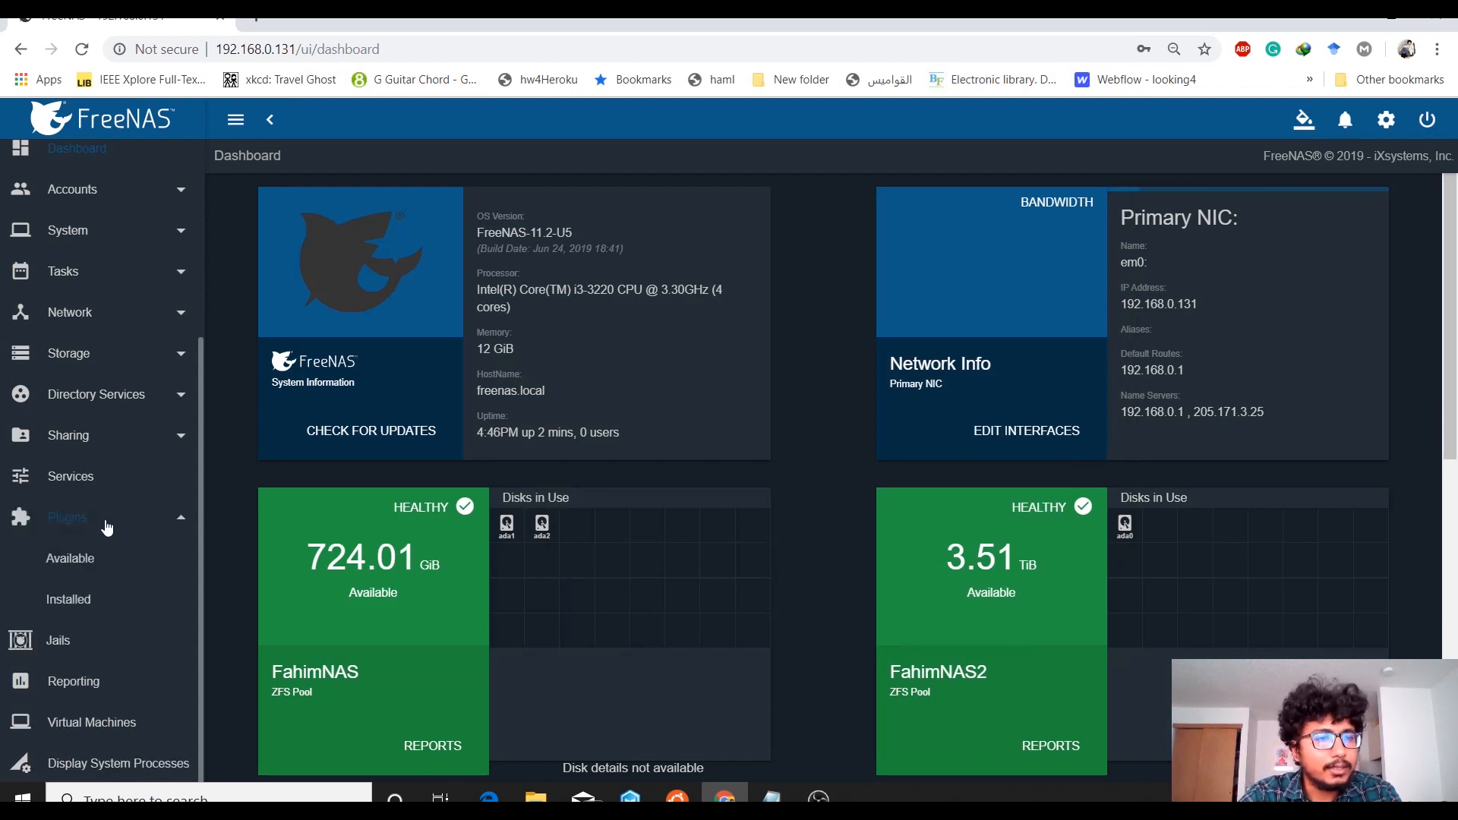
click(87, 562)
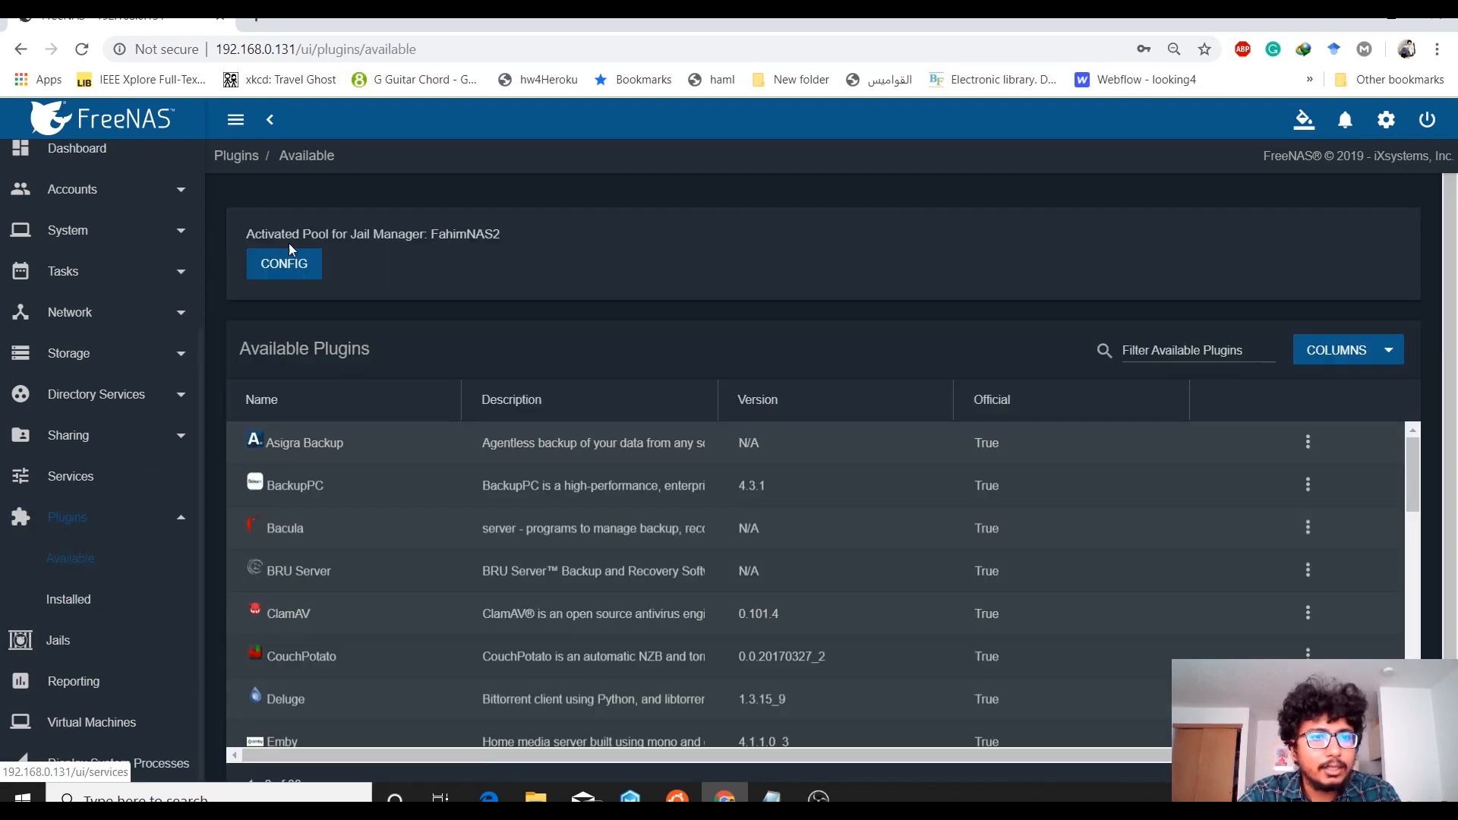
click(292, 272)
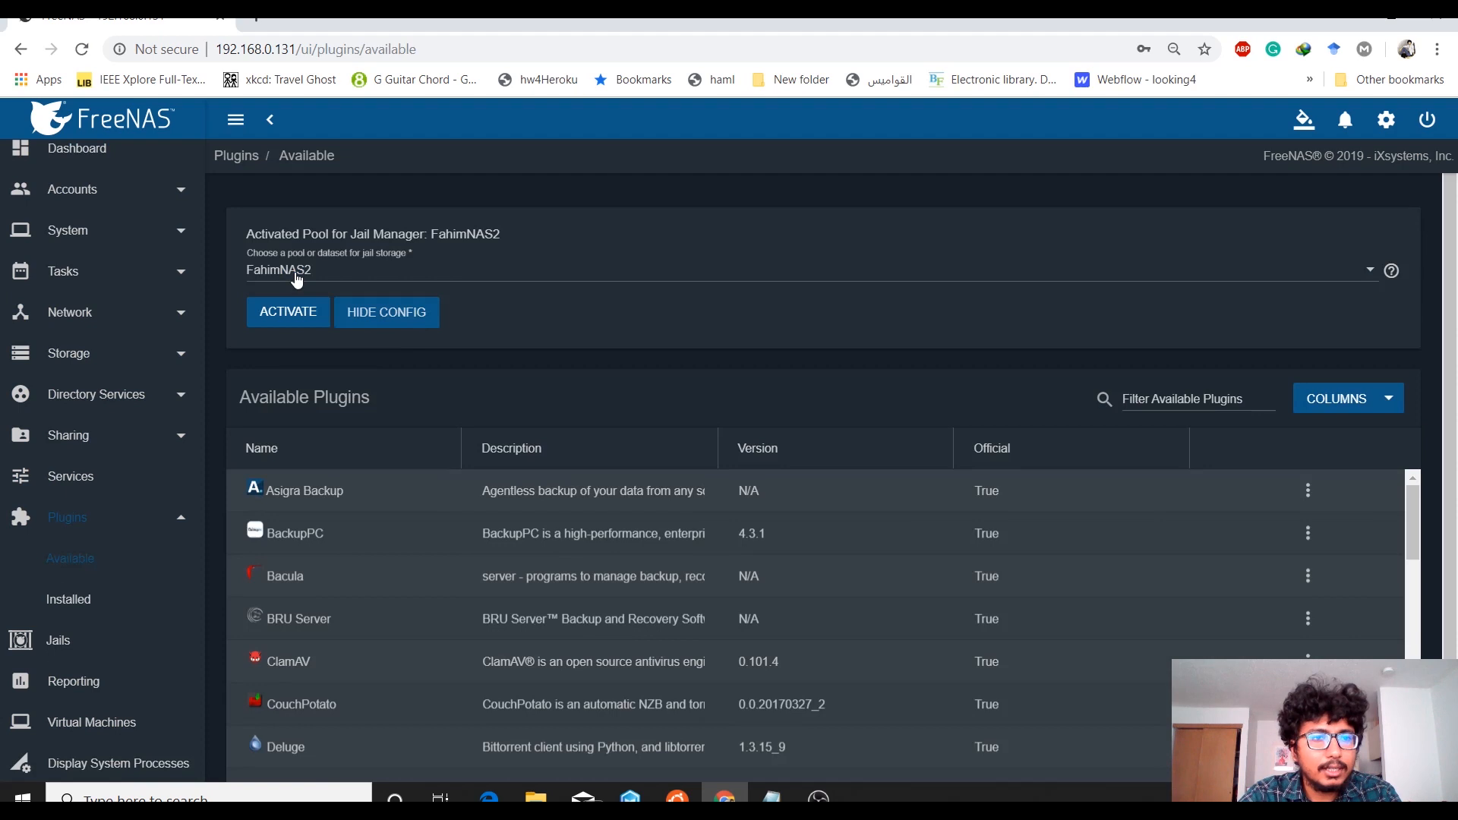
click(337, 286)
click(417, 286)
click(262, 317)
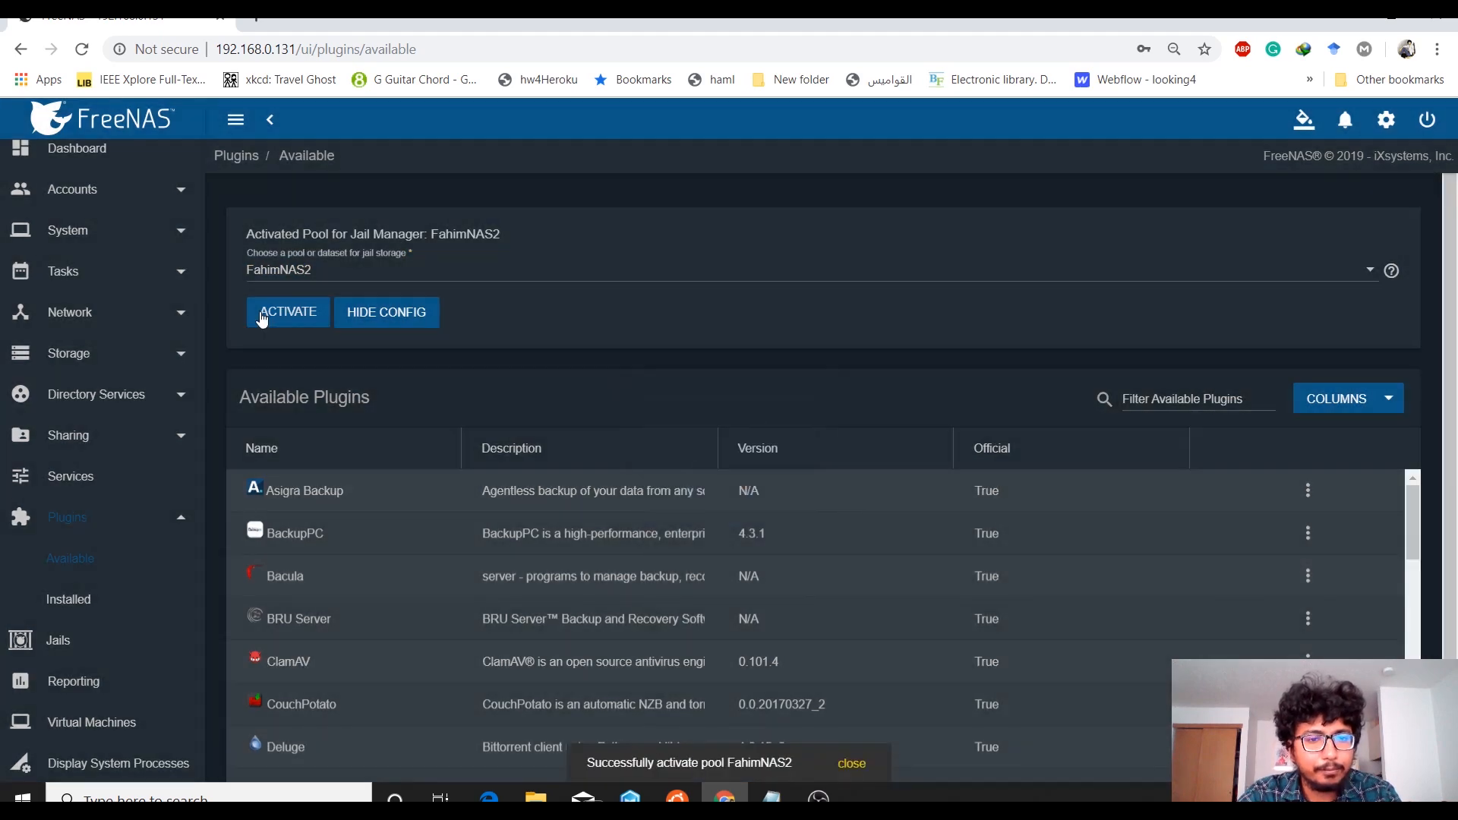
Install the Nextcloud plugin from the available plugins with DHCP enabled.
scroll(945, 635, down, 5)
scroll(945, 633, down, 5)
scroll(945, 633, up, 3)
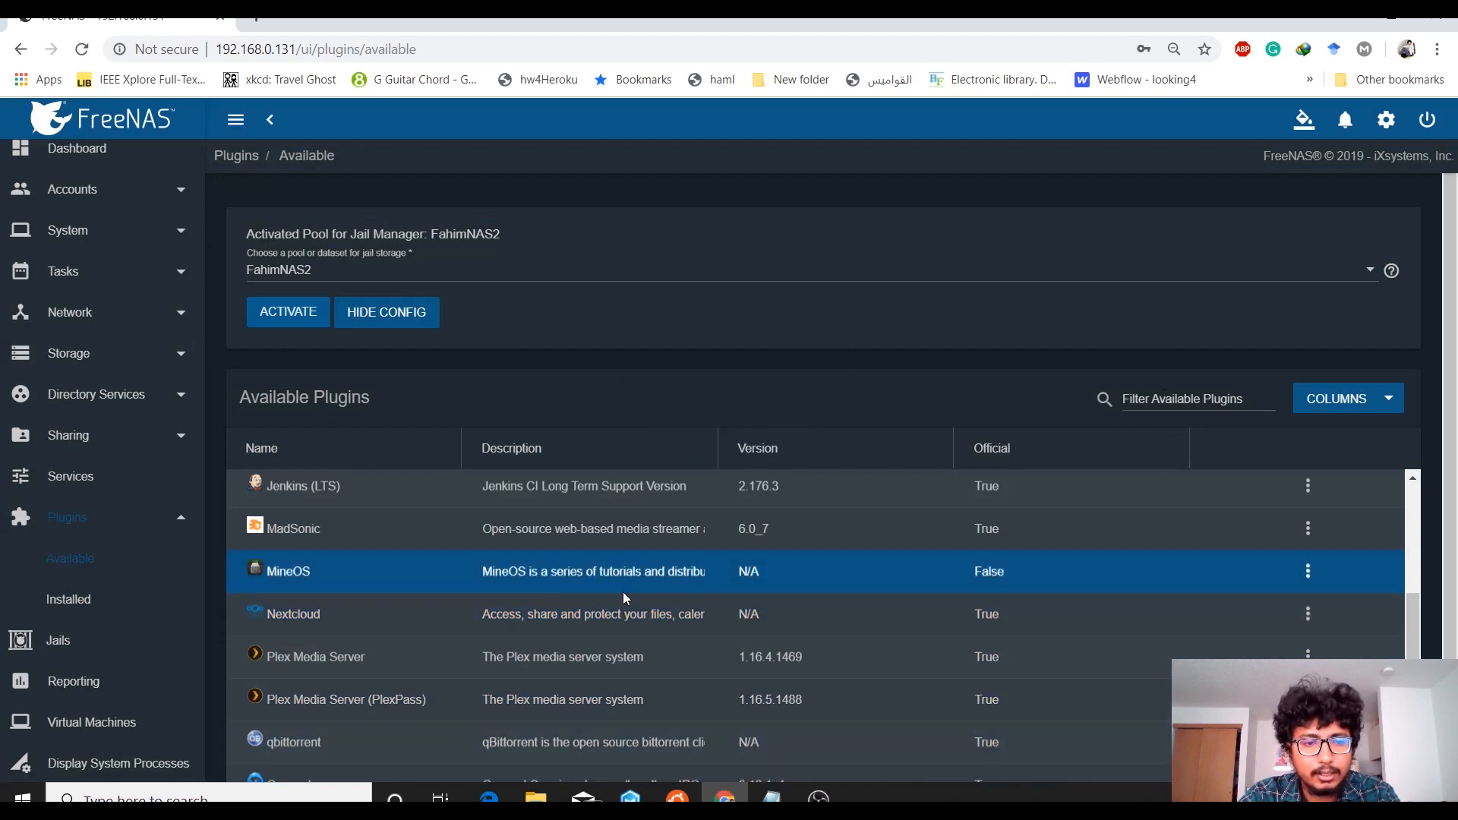
click(1307, 614)
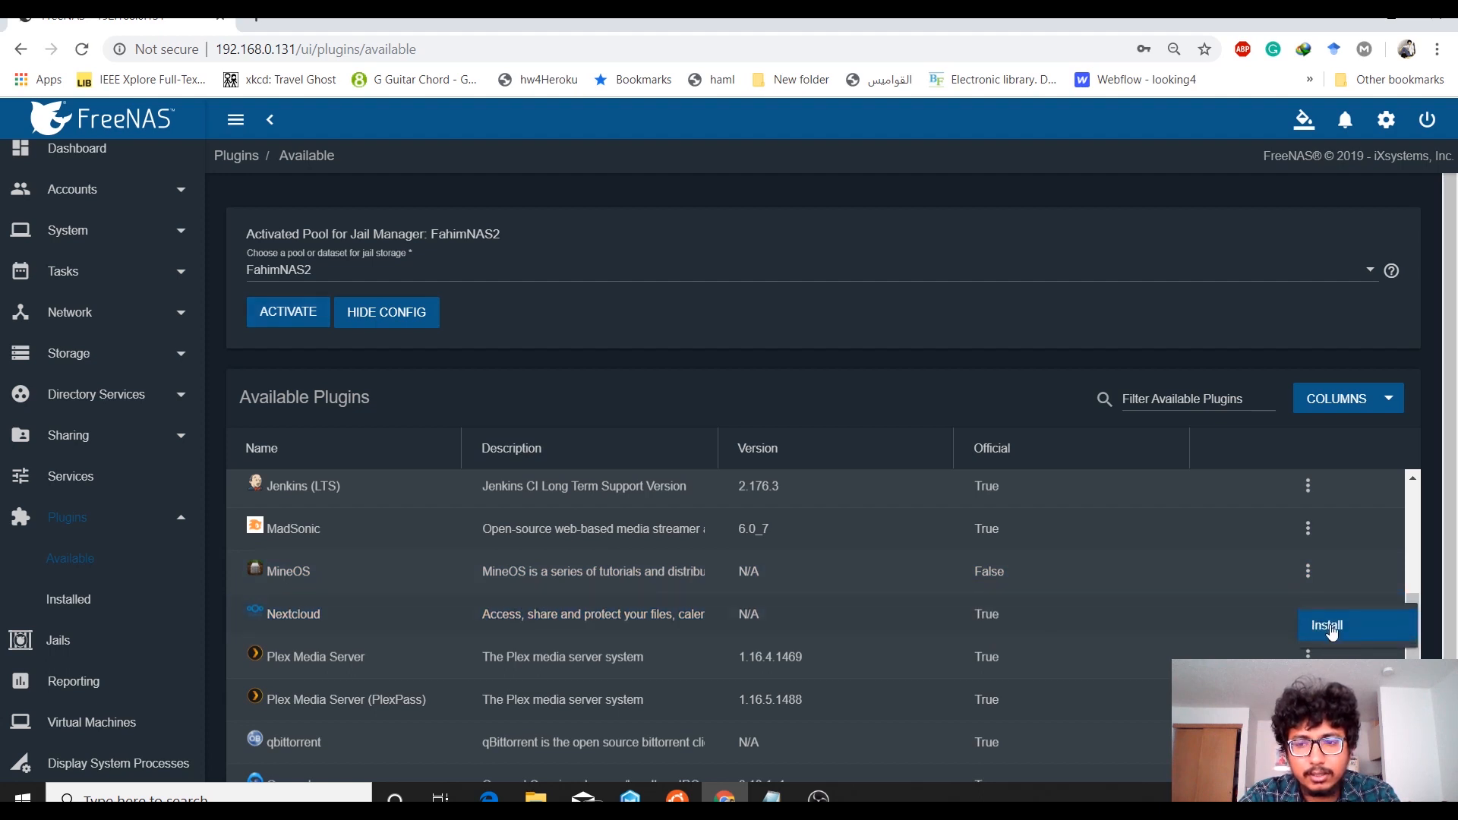
click(1327, 625)
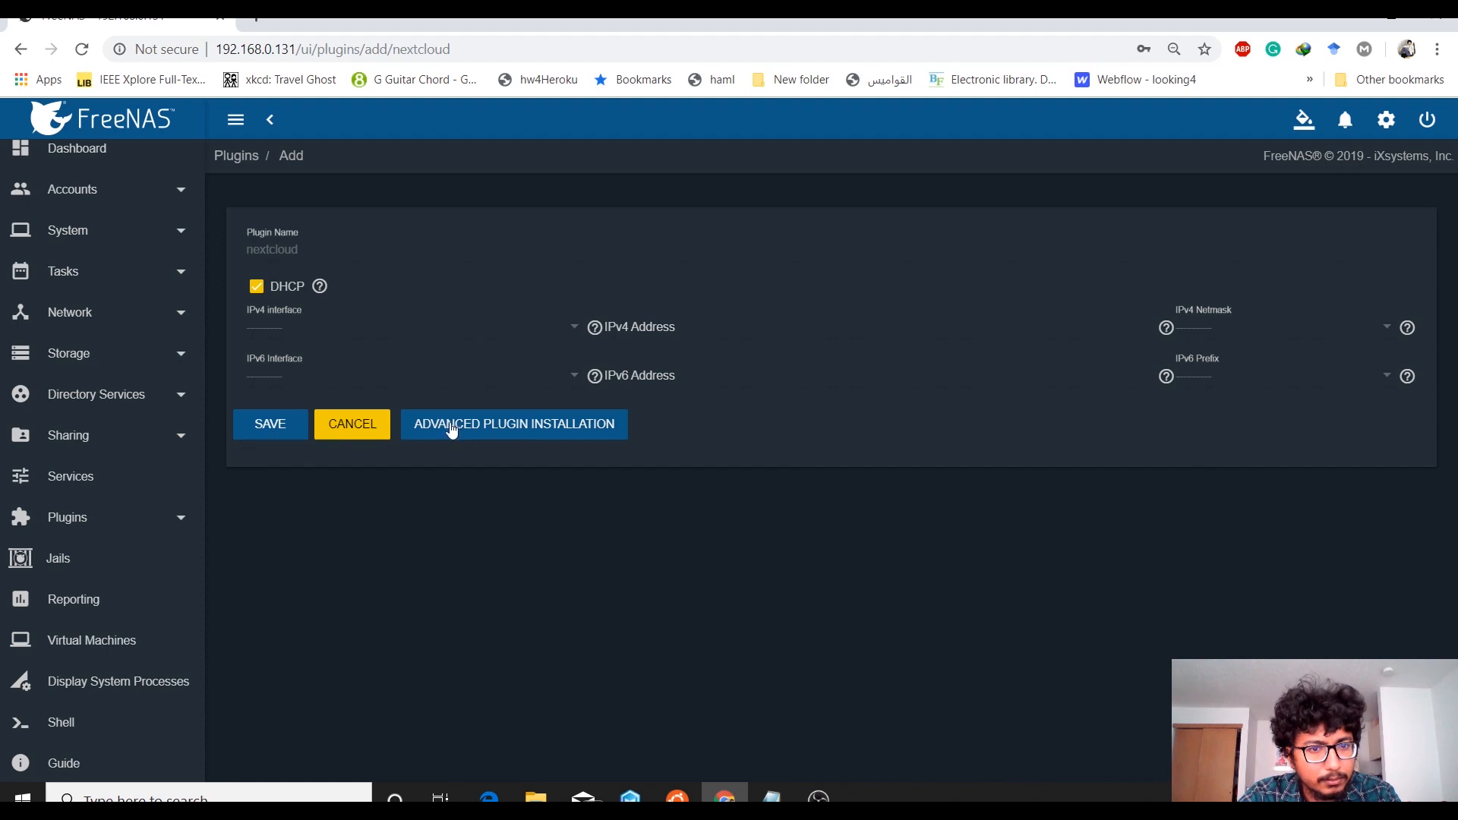
click(267, 431)
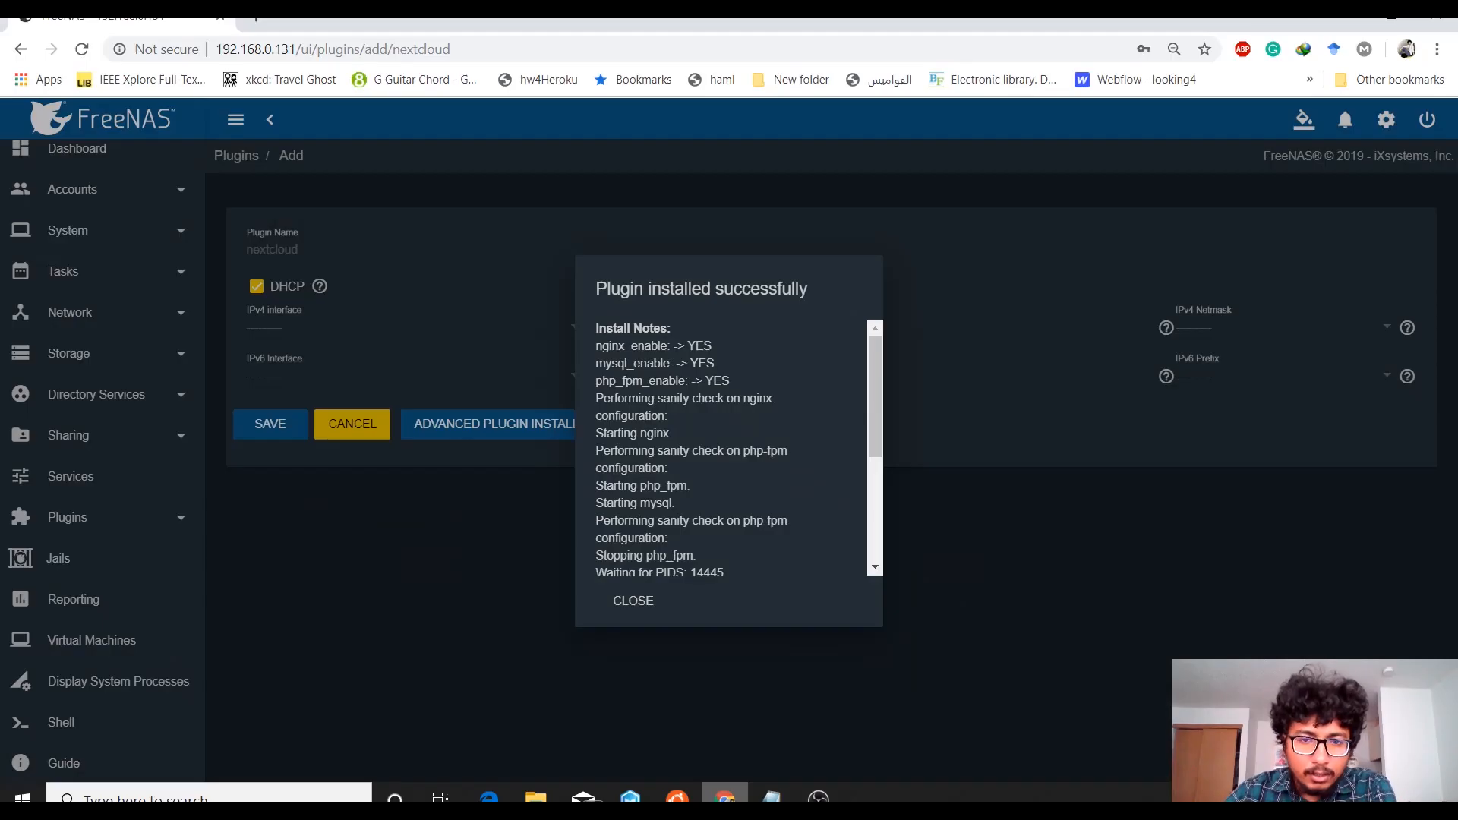
Review and close the plugin's install notes, and check the nextcloud jail among the installed plugins.
drag(873, 390, 834, 338)
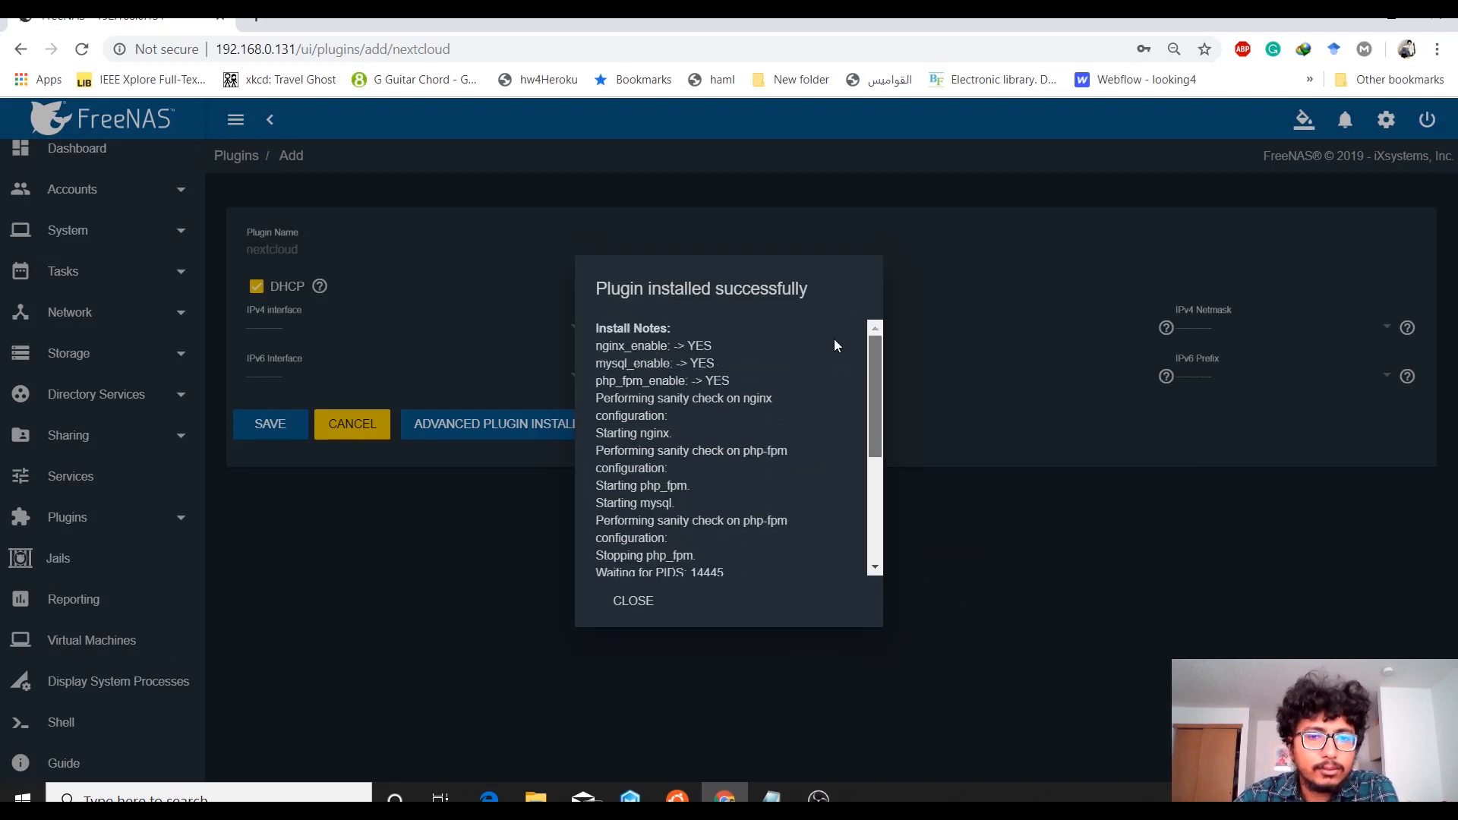
click(636, 601)
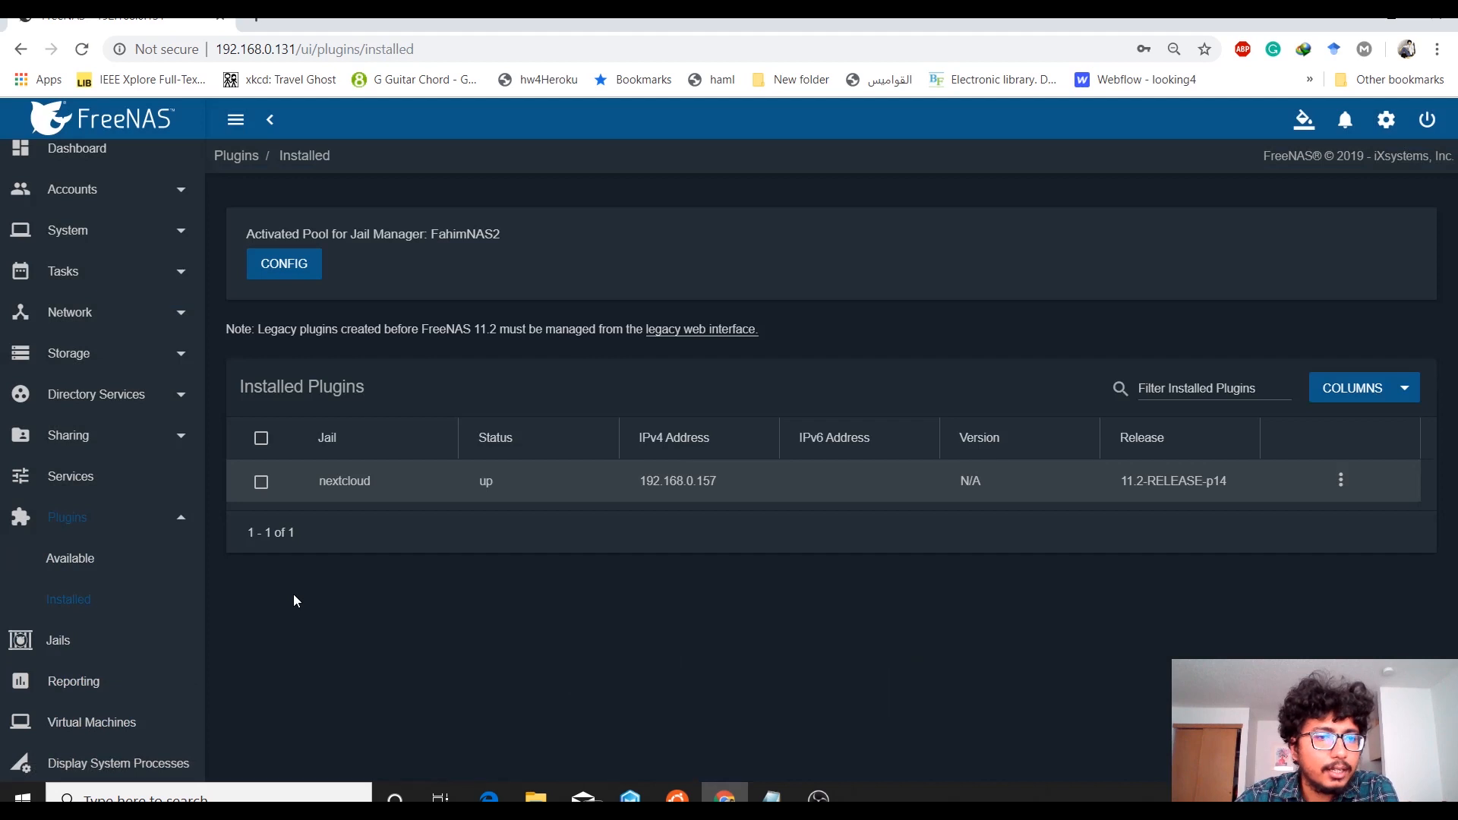
click(325, 481)
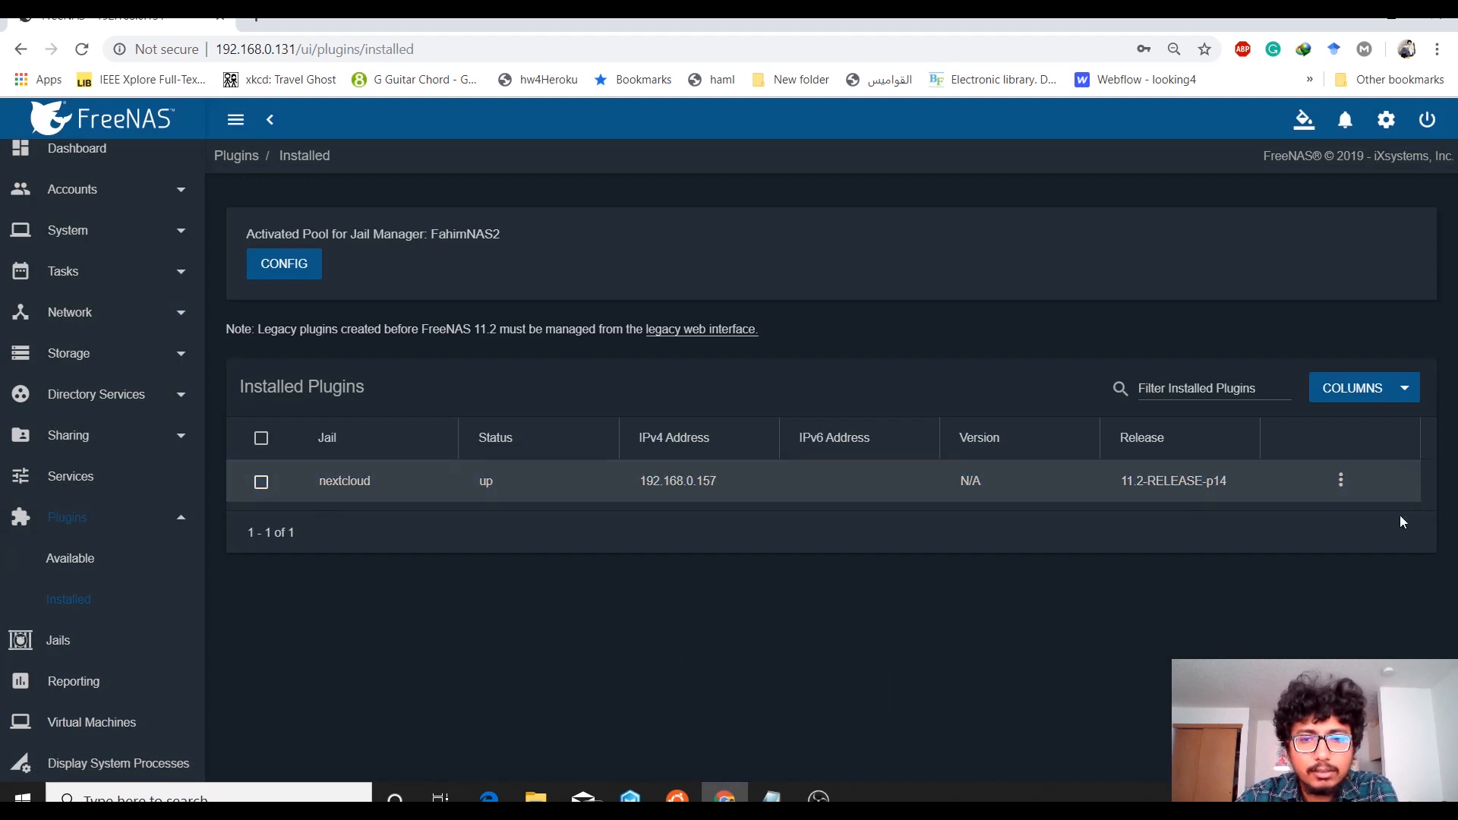
Stop the nextcloud jail and open the form for adding a mount point to it.
click(1339, 481)
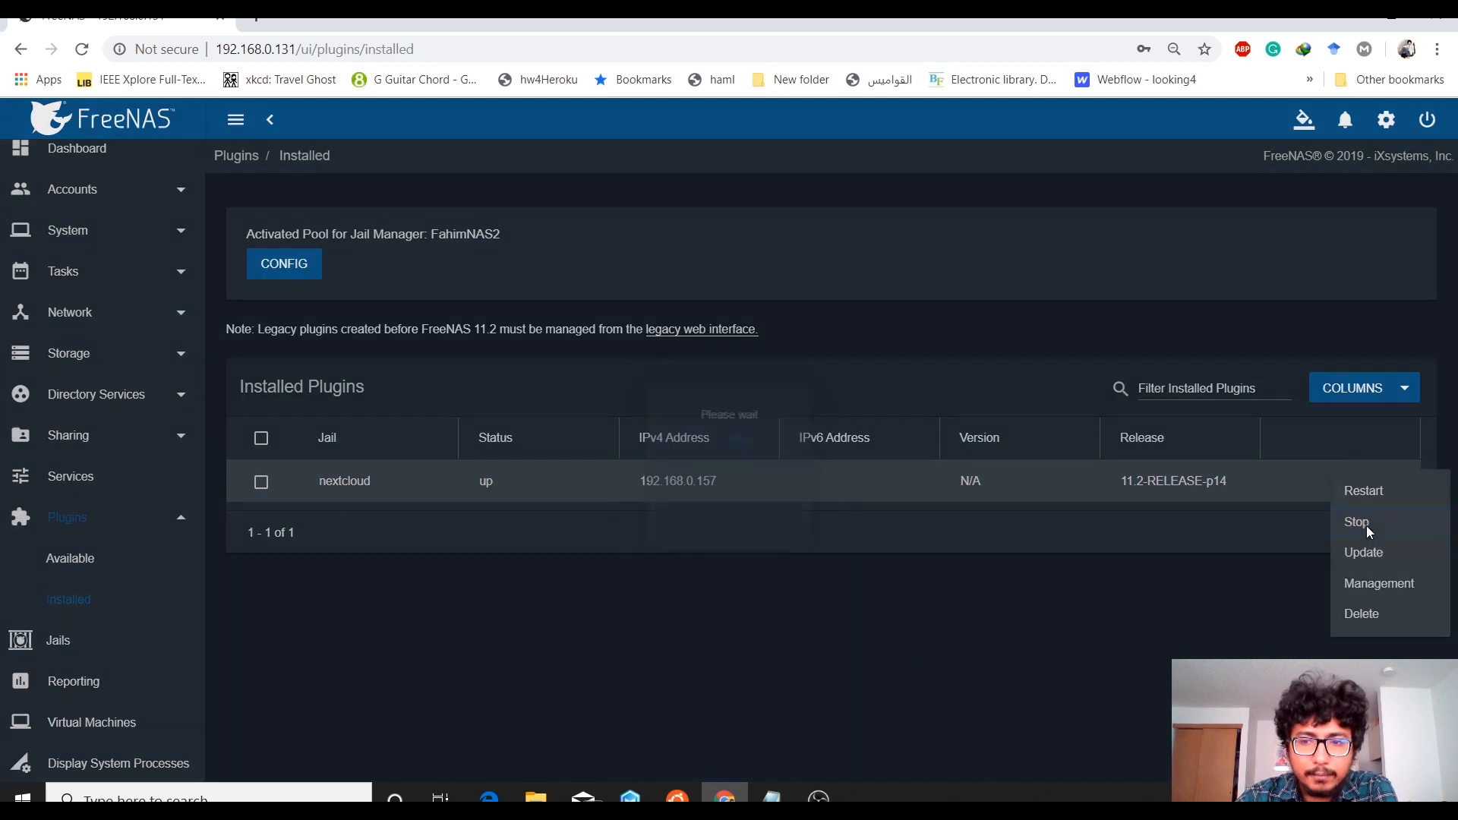
click(1364, 525)
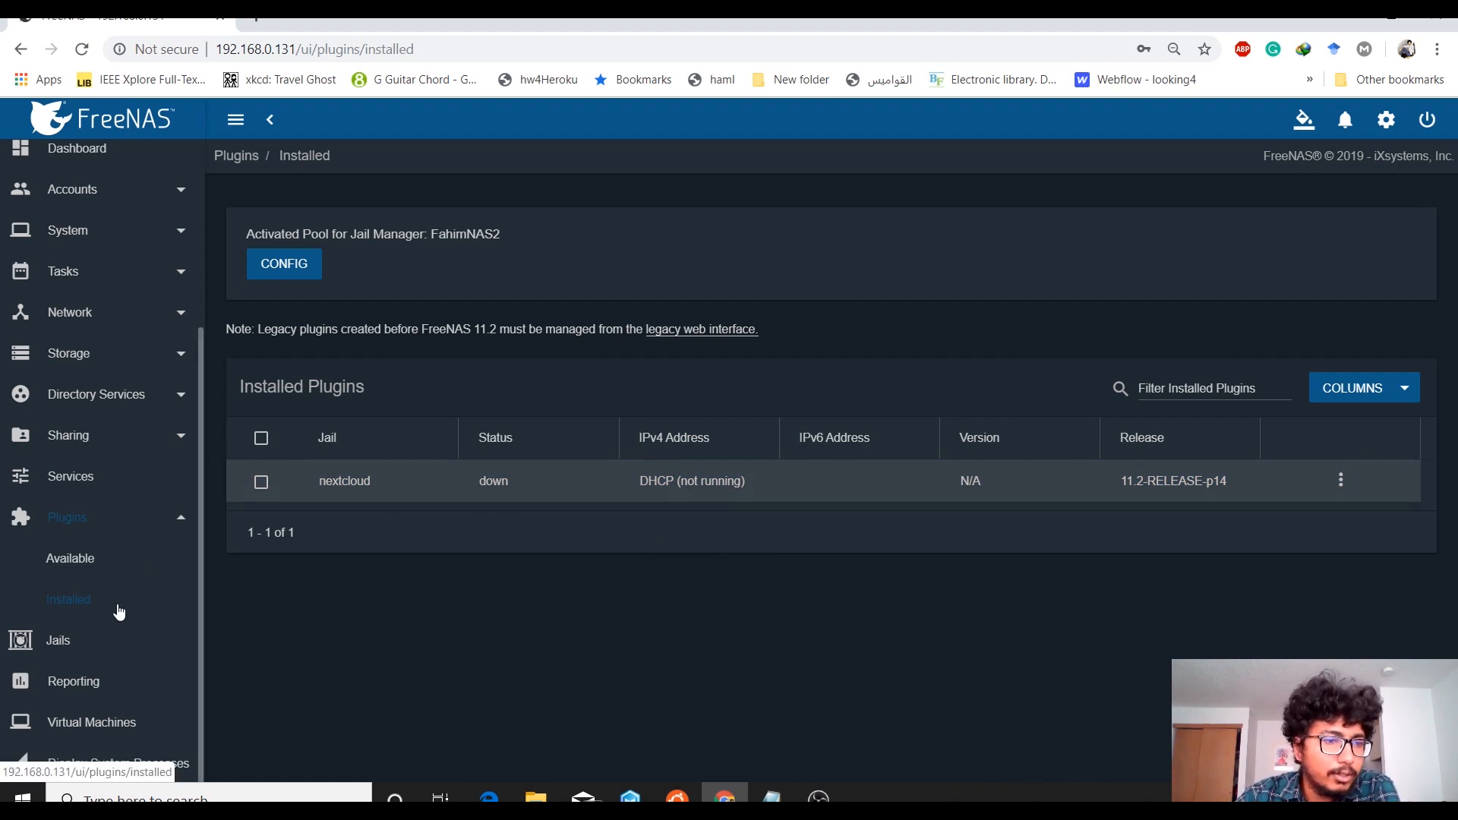
click(82, 643)
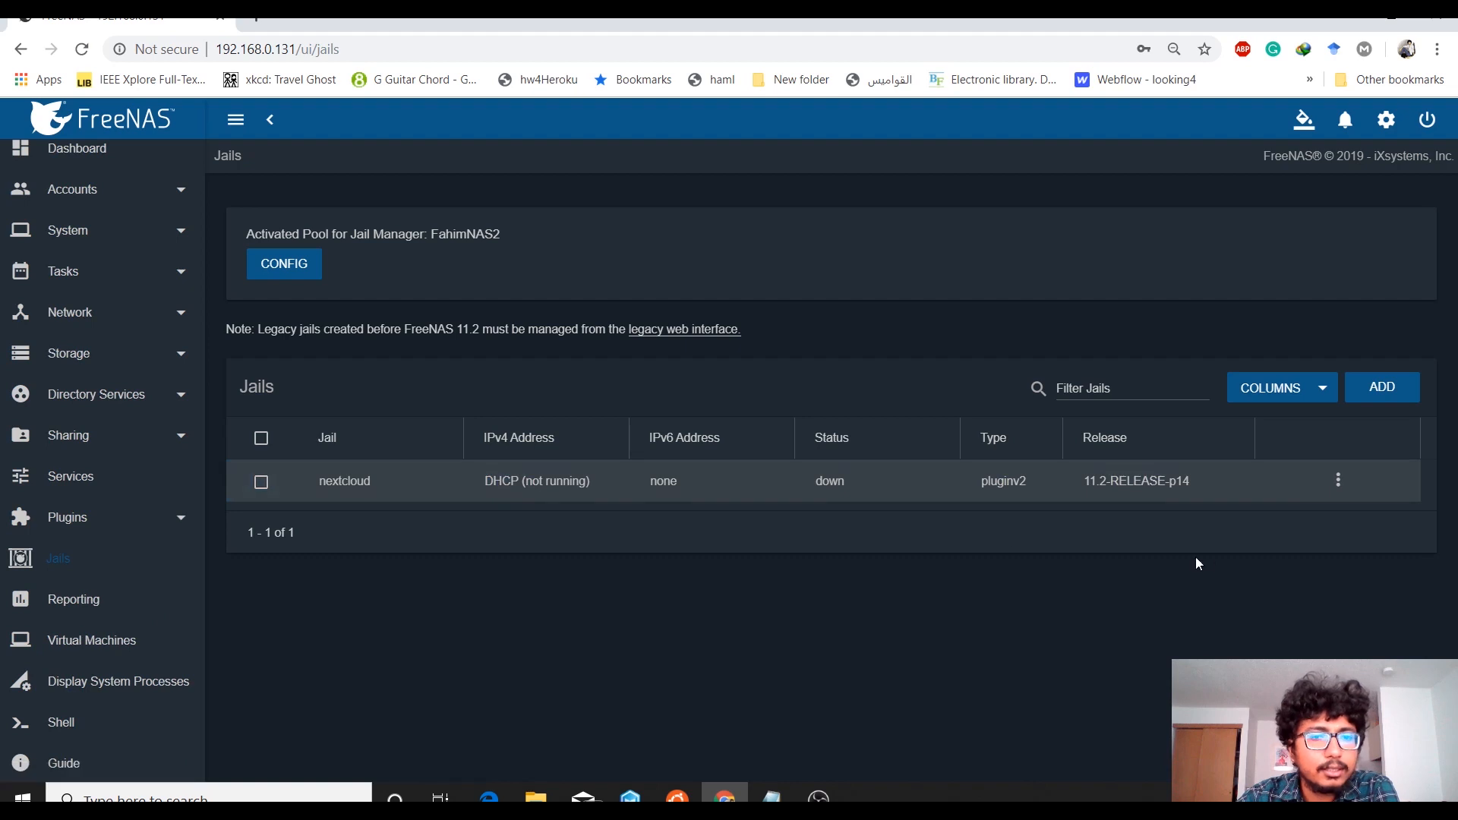
click(1341, 482)
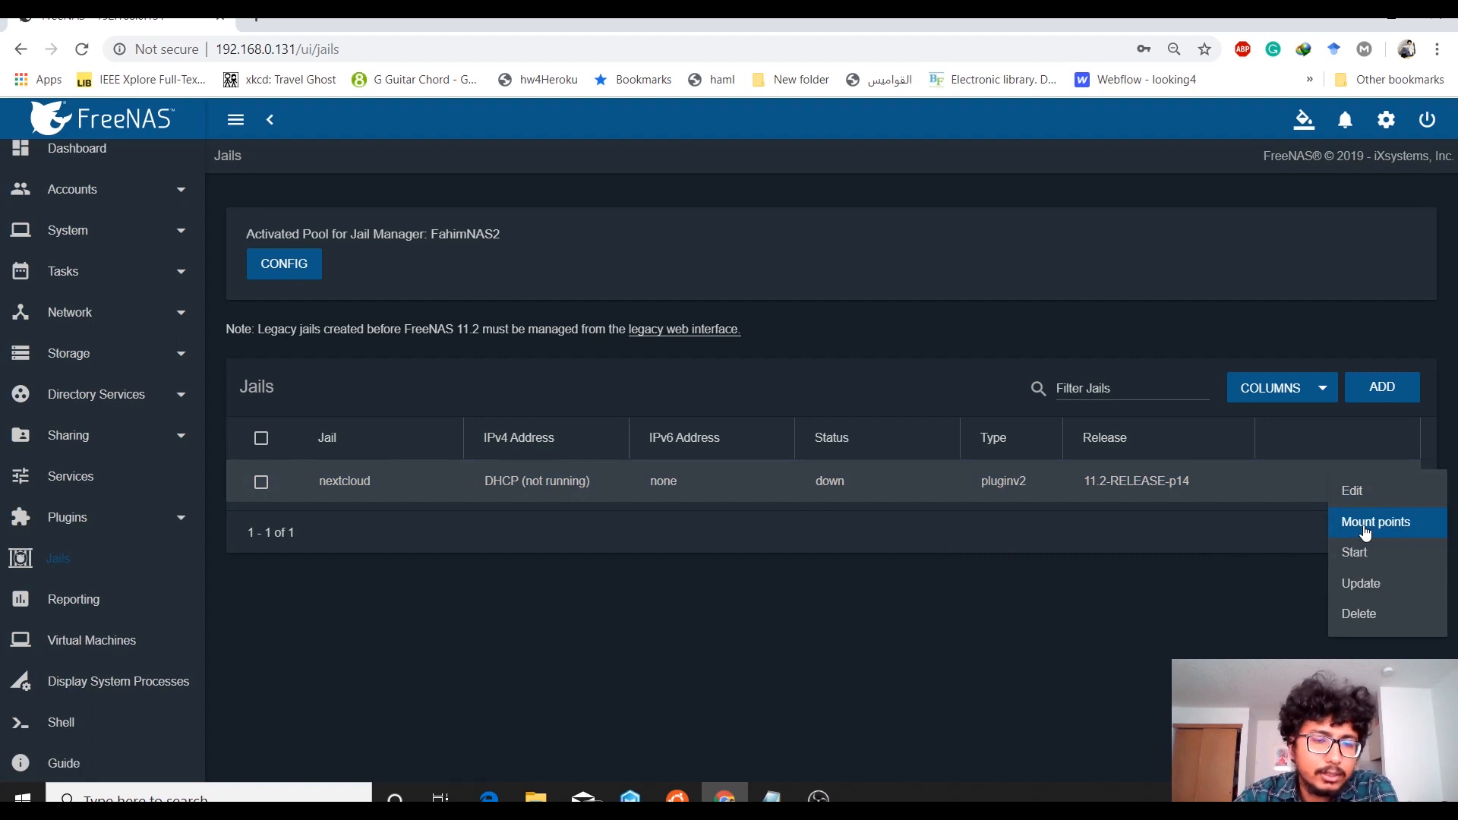
click(1365, 523)
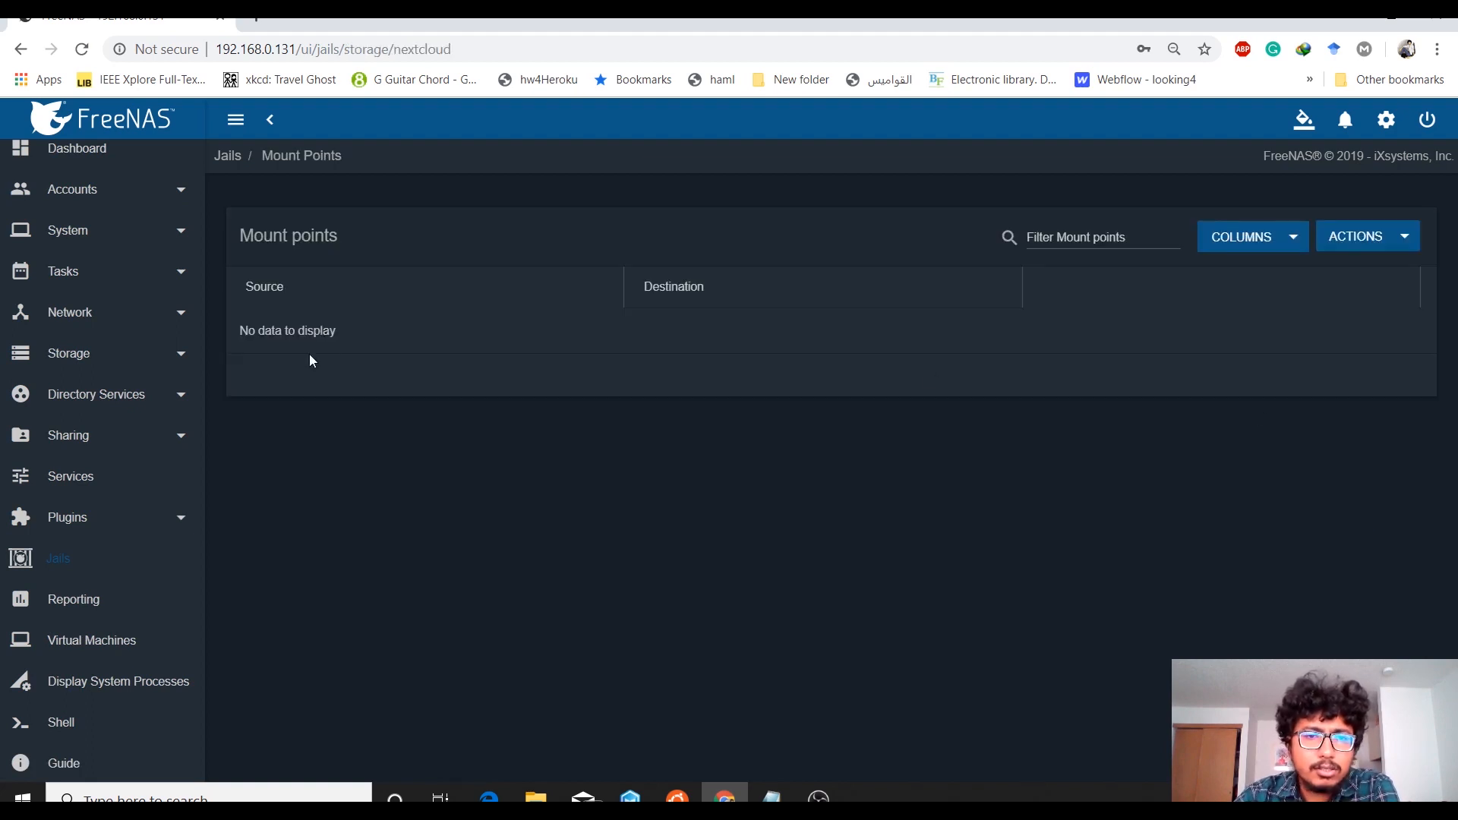
click(1392, 244)
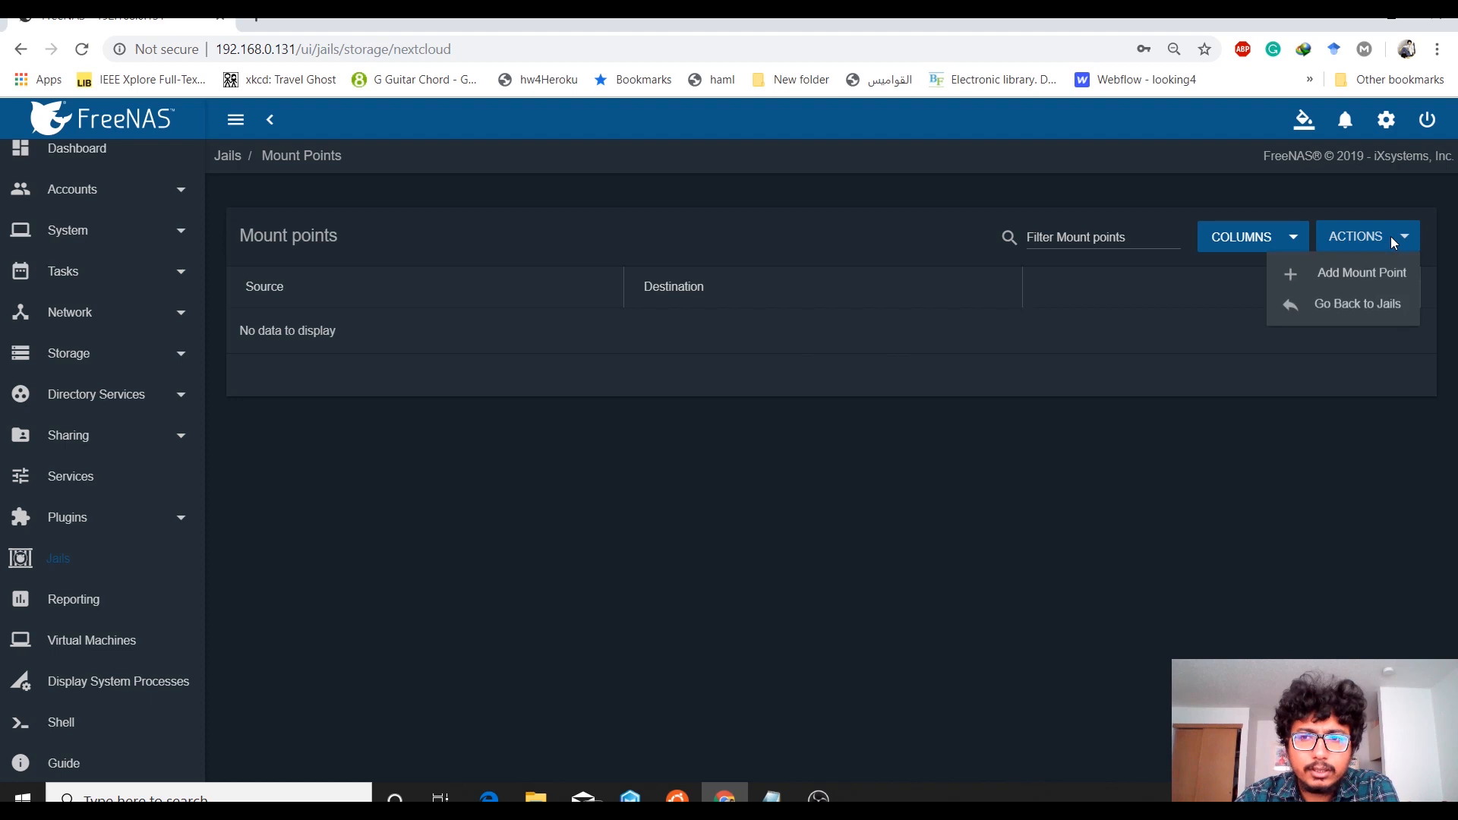
click(1301, 283)
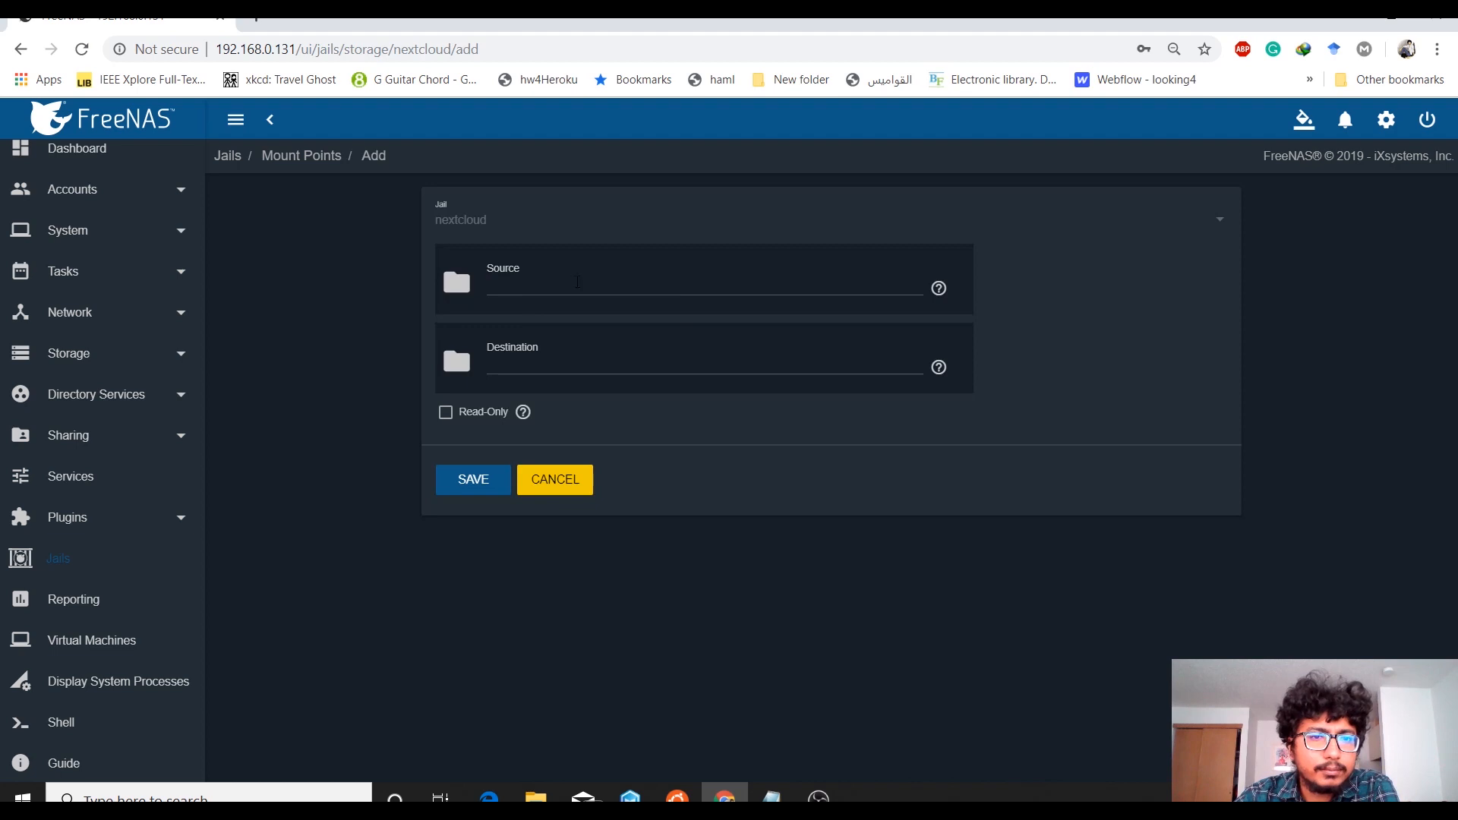
Set the mount point's source to /mnt/FahimNAS2/NextCloud and select the full path for copying.
click(460, 286)
click(467, 325)
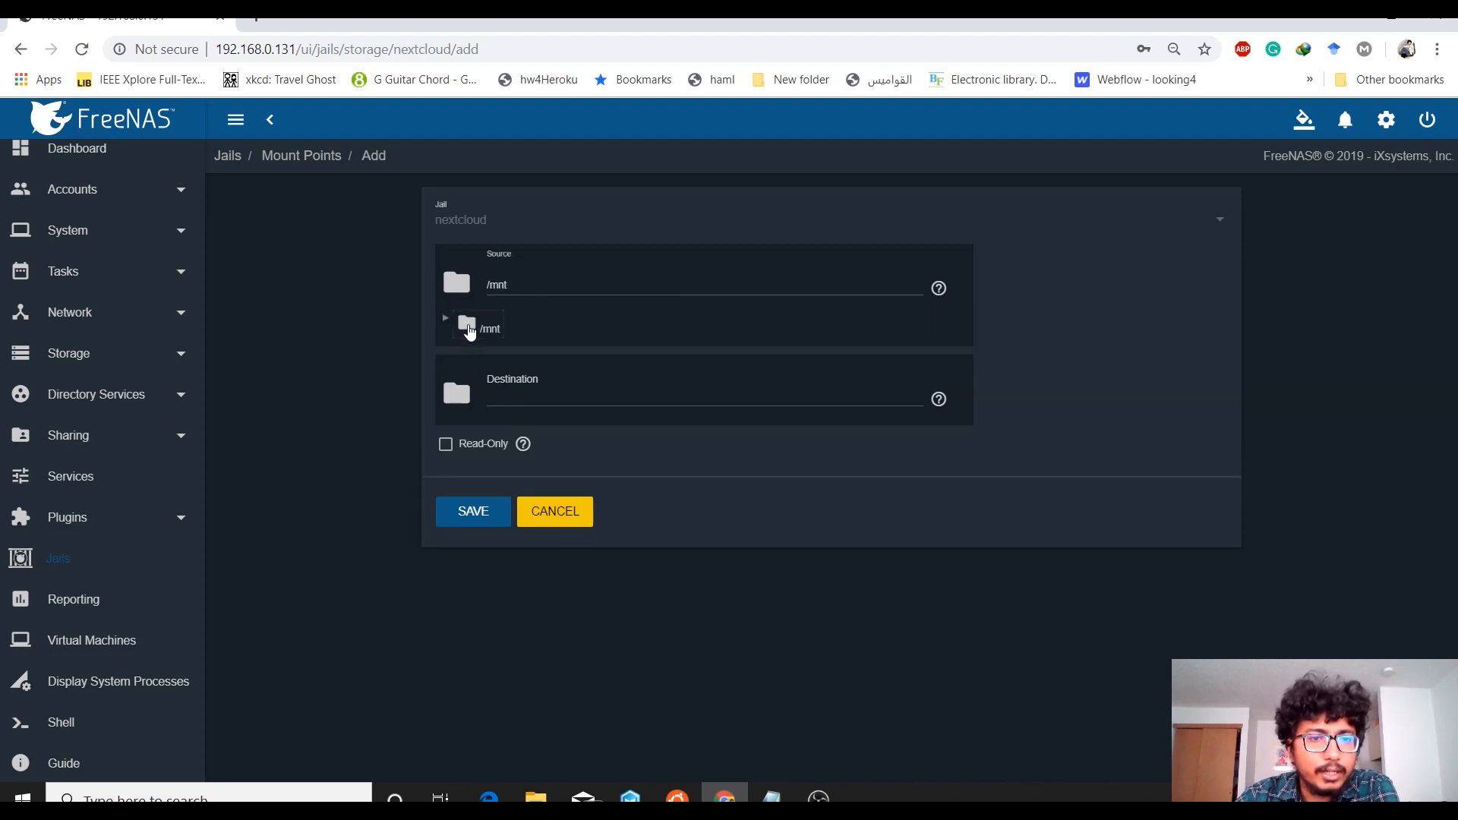
click(446, 319)
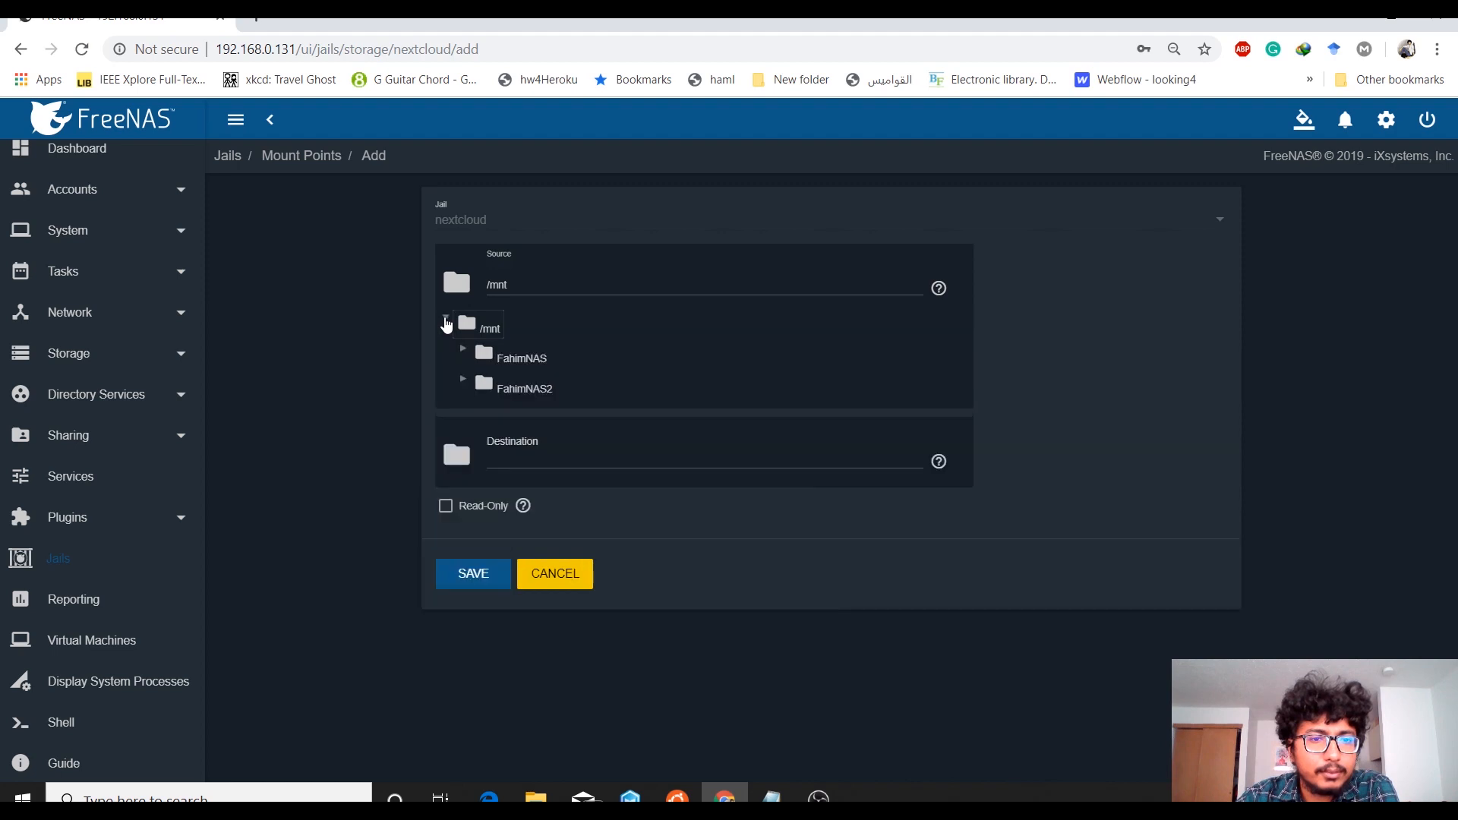
click(464, 382)
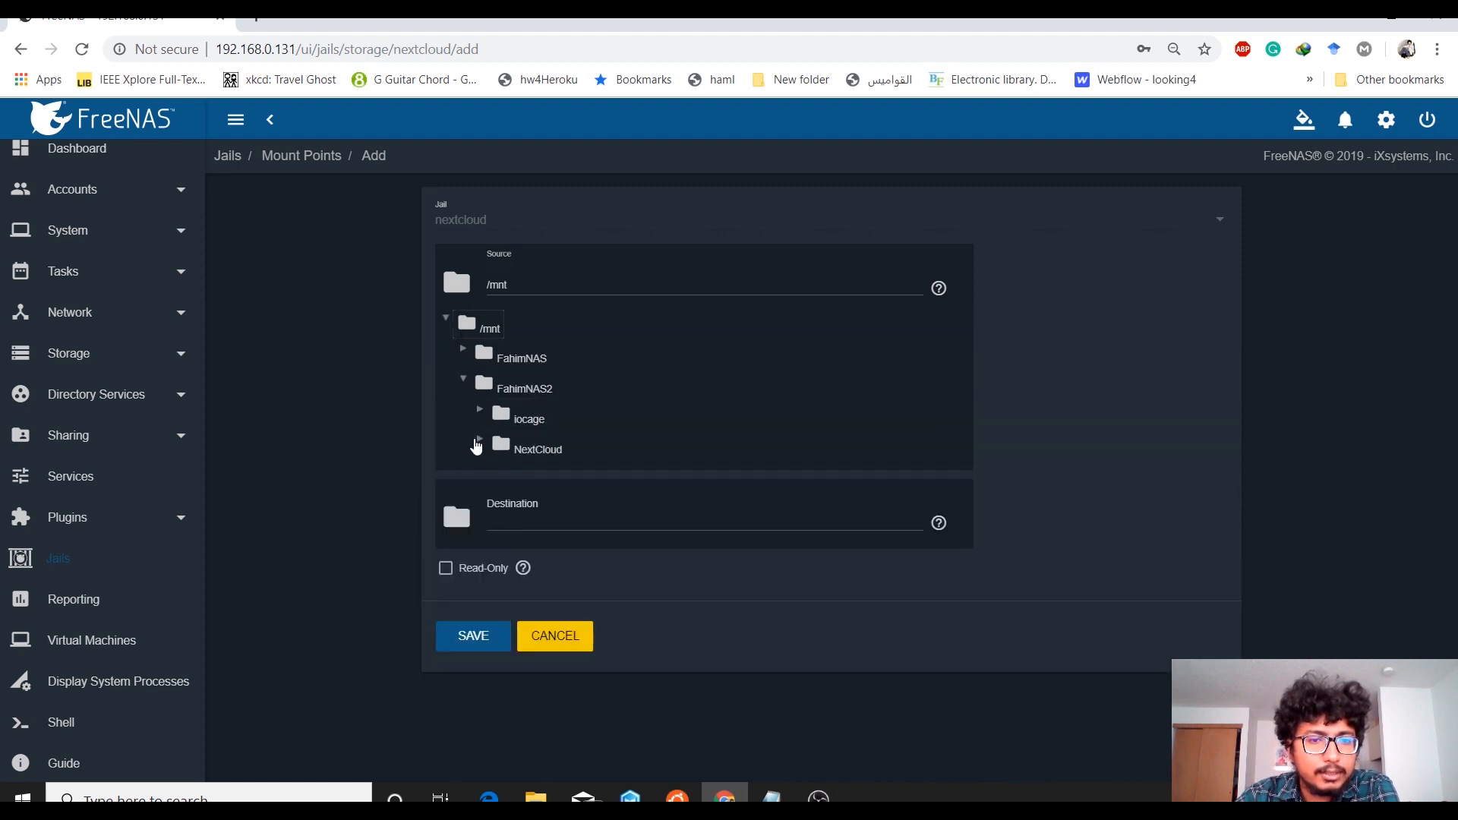
click(498, 446)
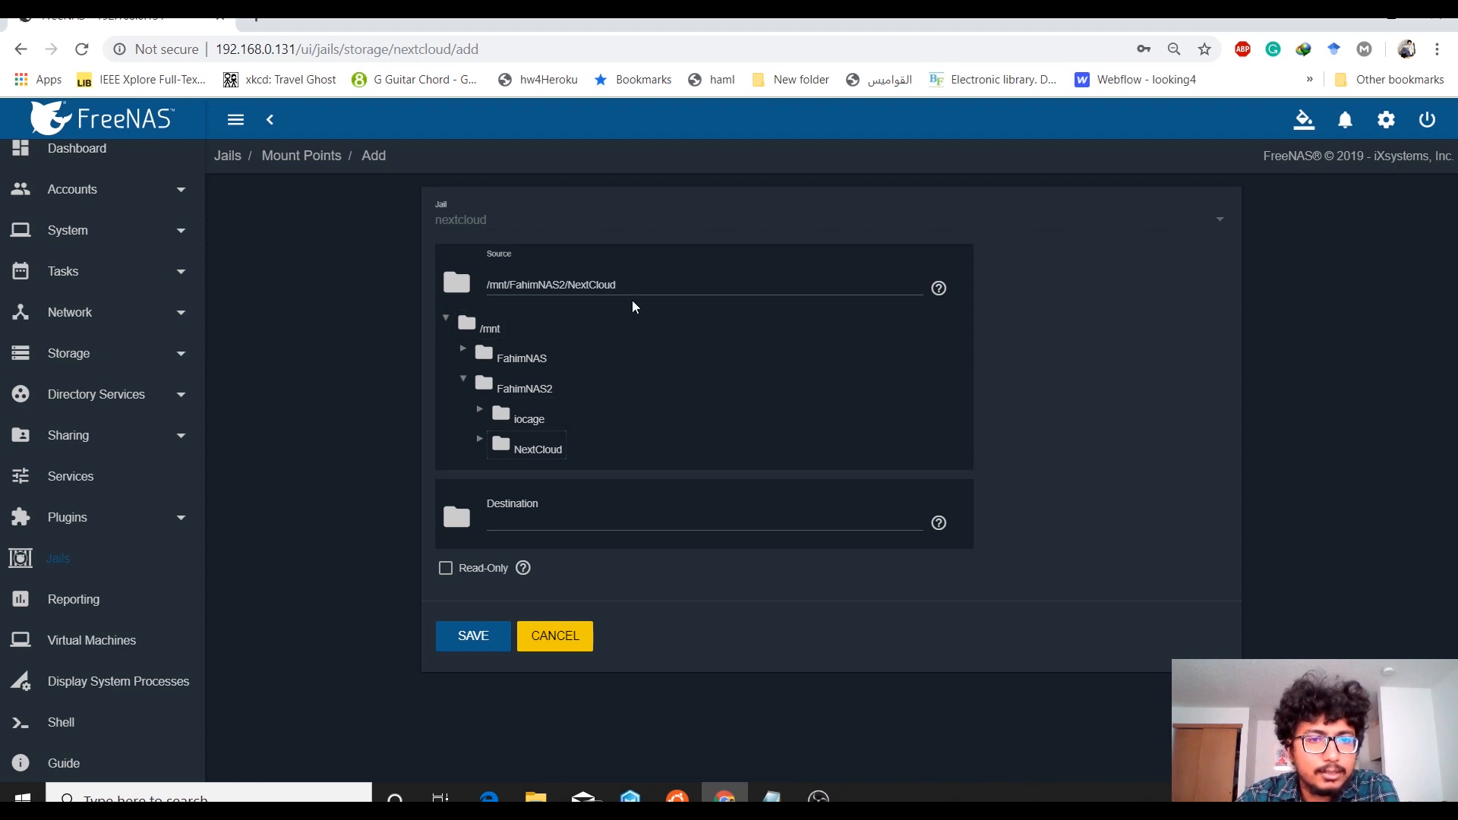
drag(611, 284, 479, 282)
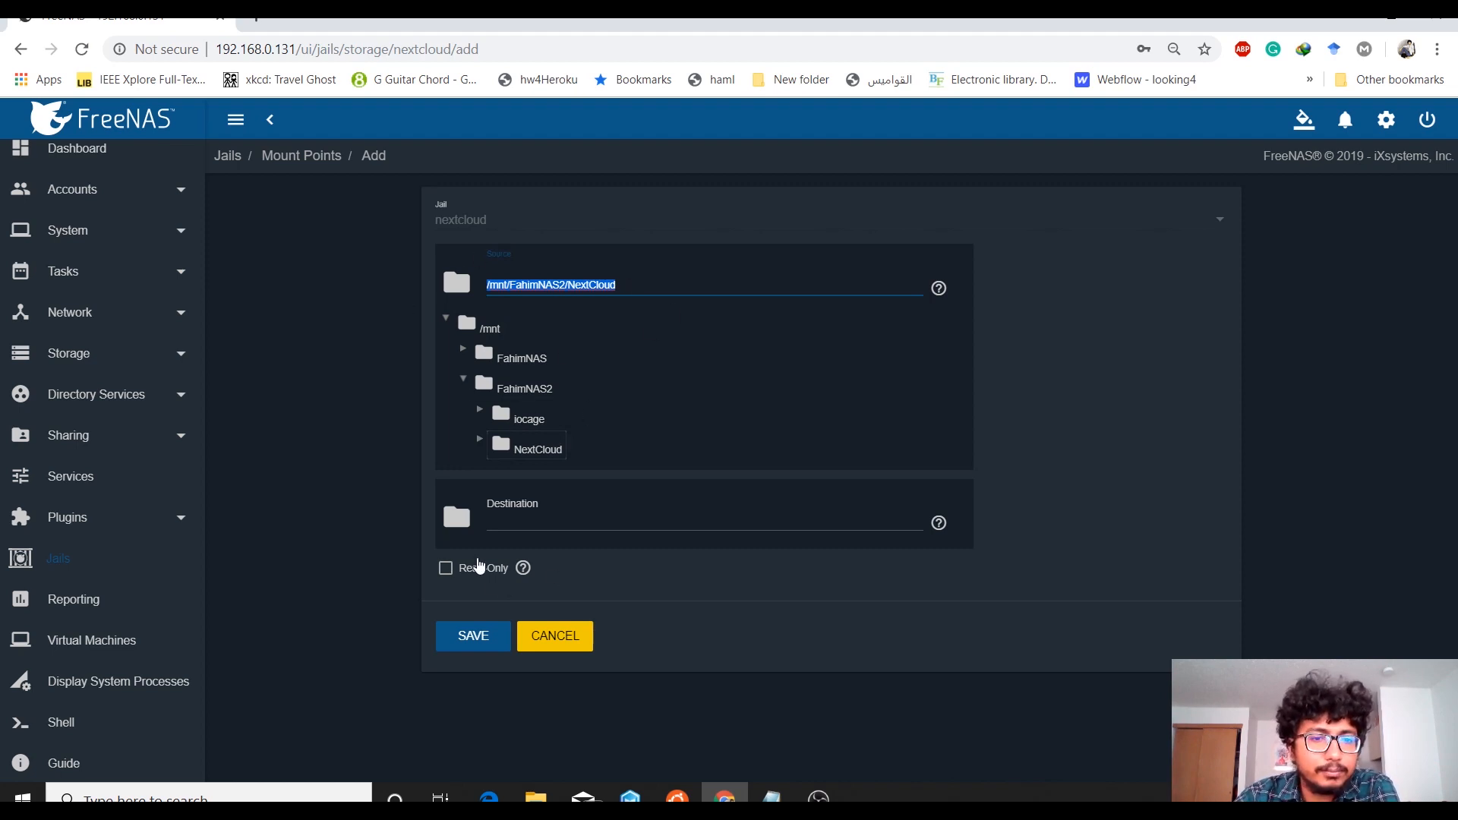
Browse the destination folders from the nextcloud jail's root down into usr/local.
click(461, 522)
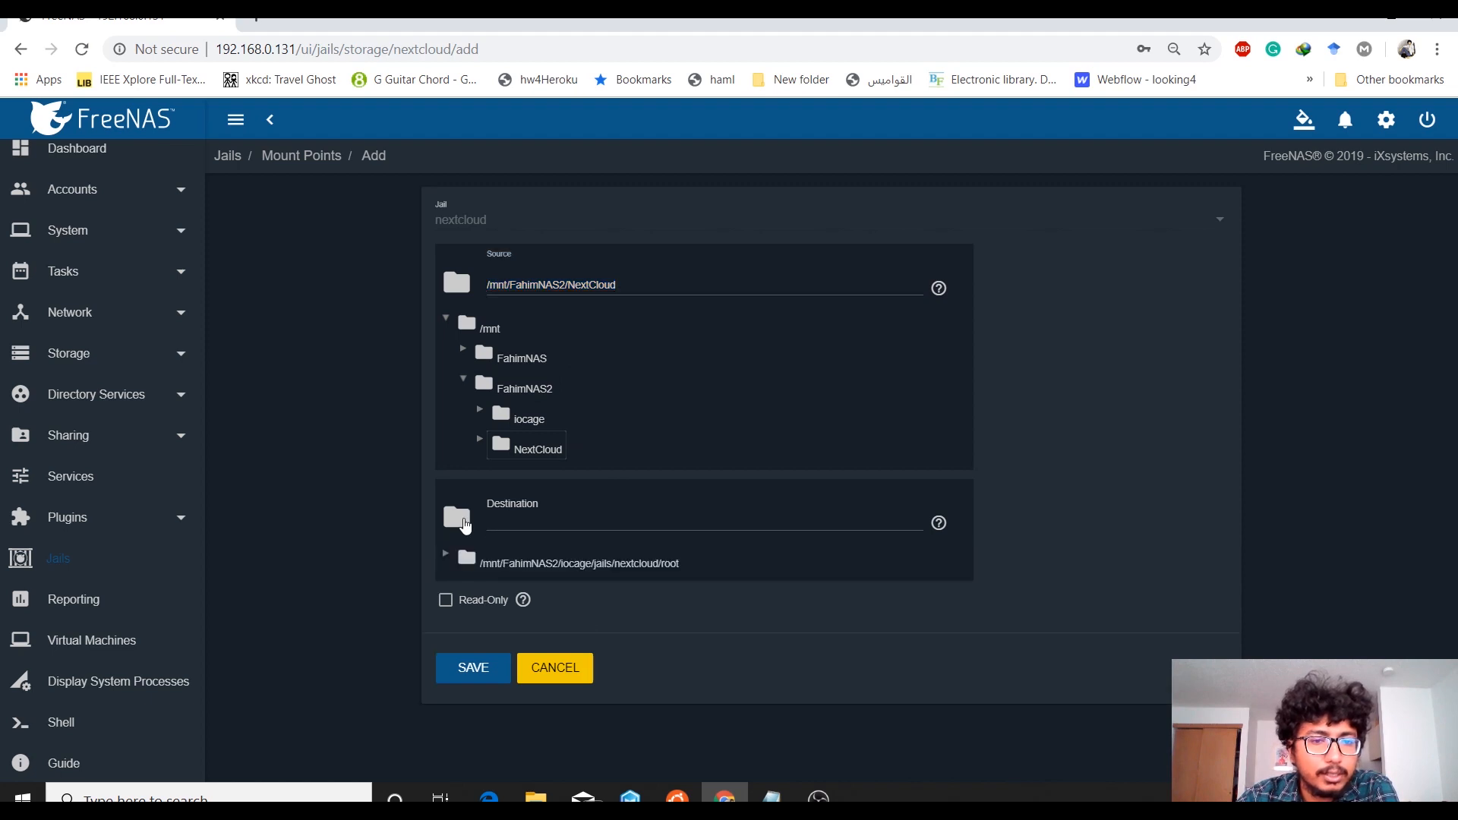
click(447, 560)
scroll(489, 622, down, 4)
scroll(490, 622, down, 2)
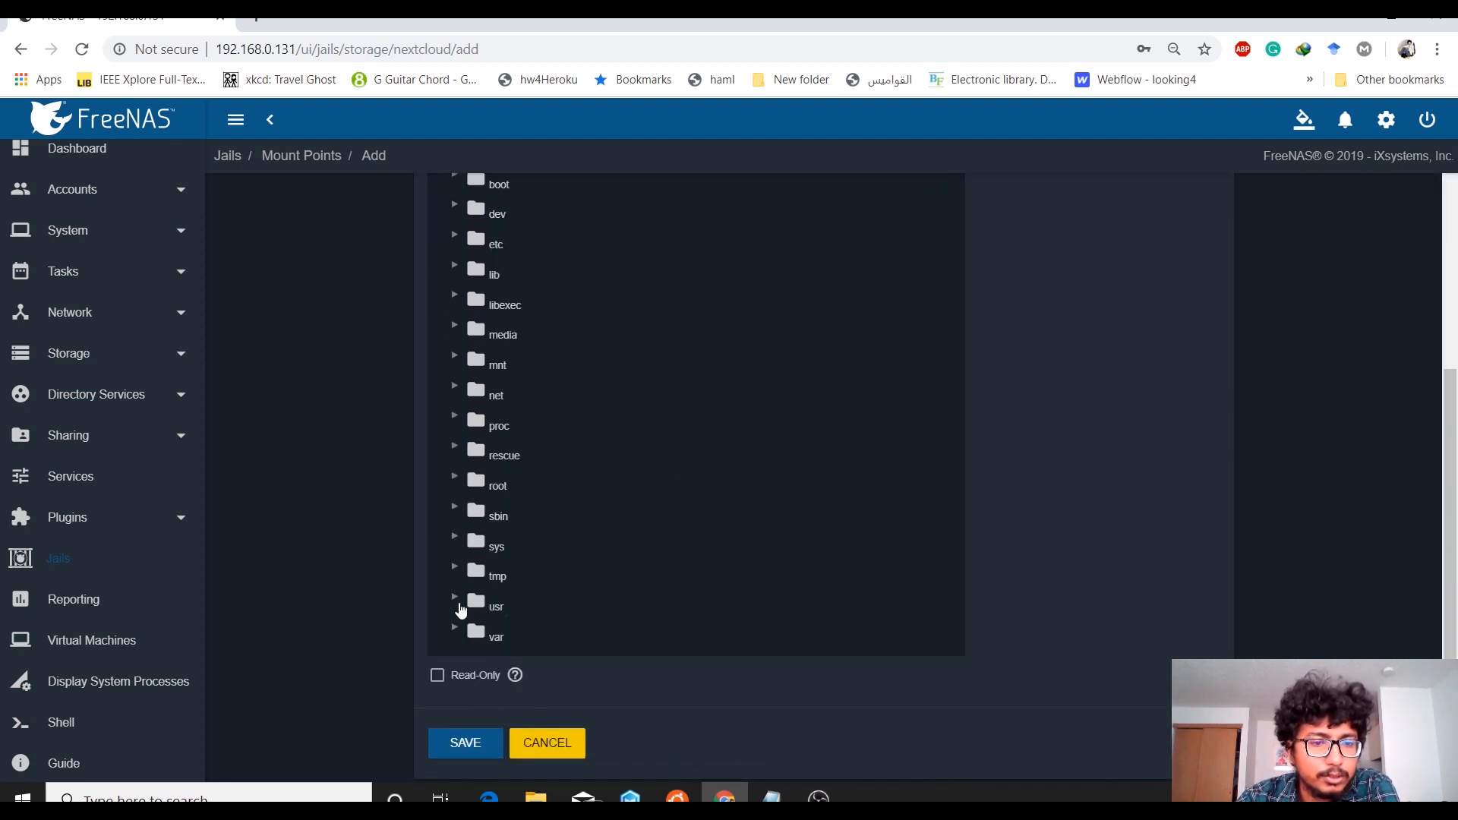
click(455, 602)
scroll(504, 667, down, 3)
scroll(504, 666, down, 3)
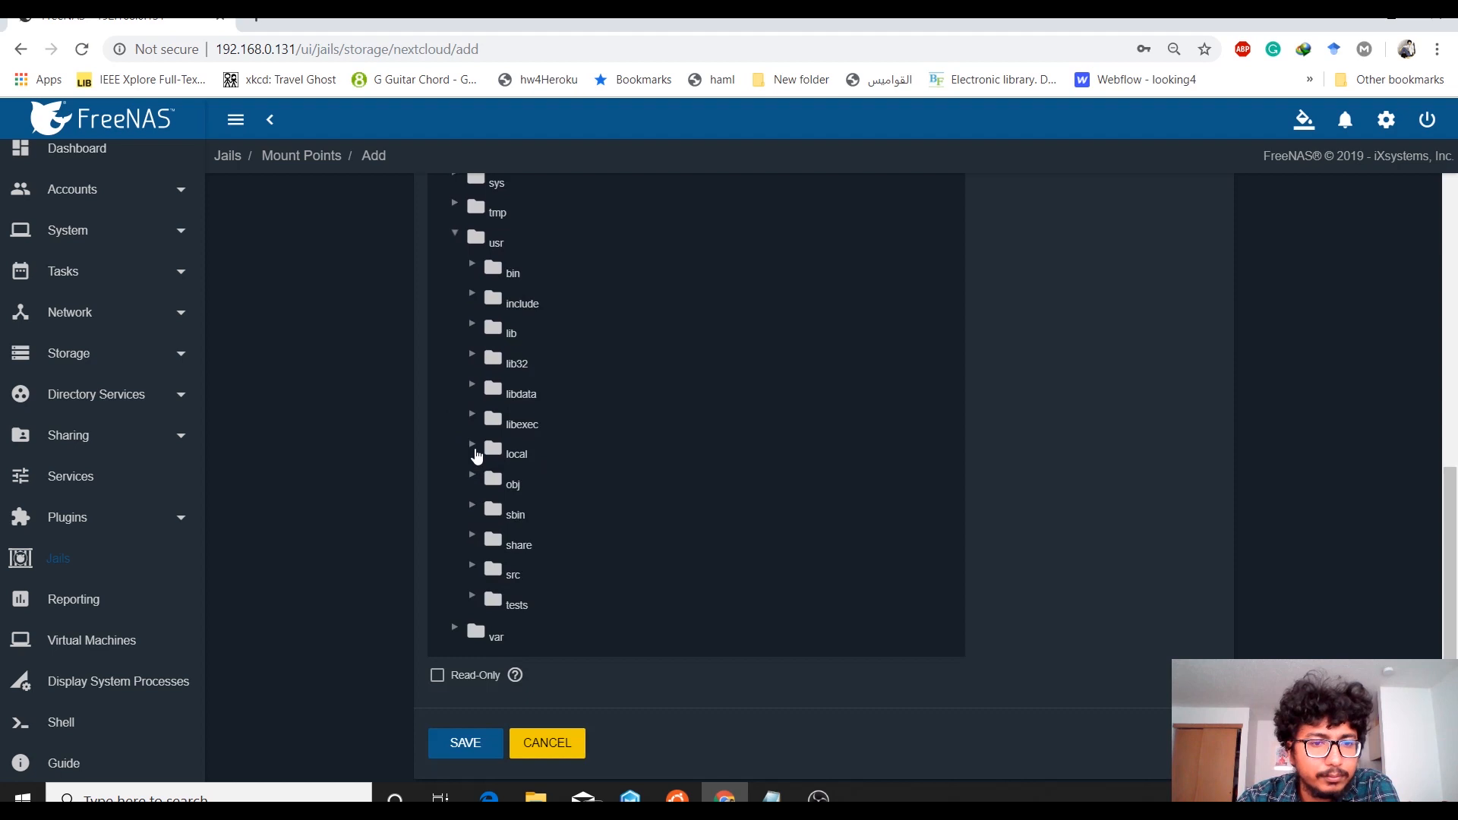
click(473, 447)
scroll(495, 516, down, 3)
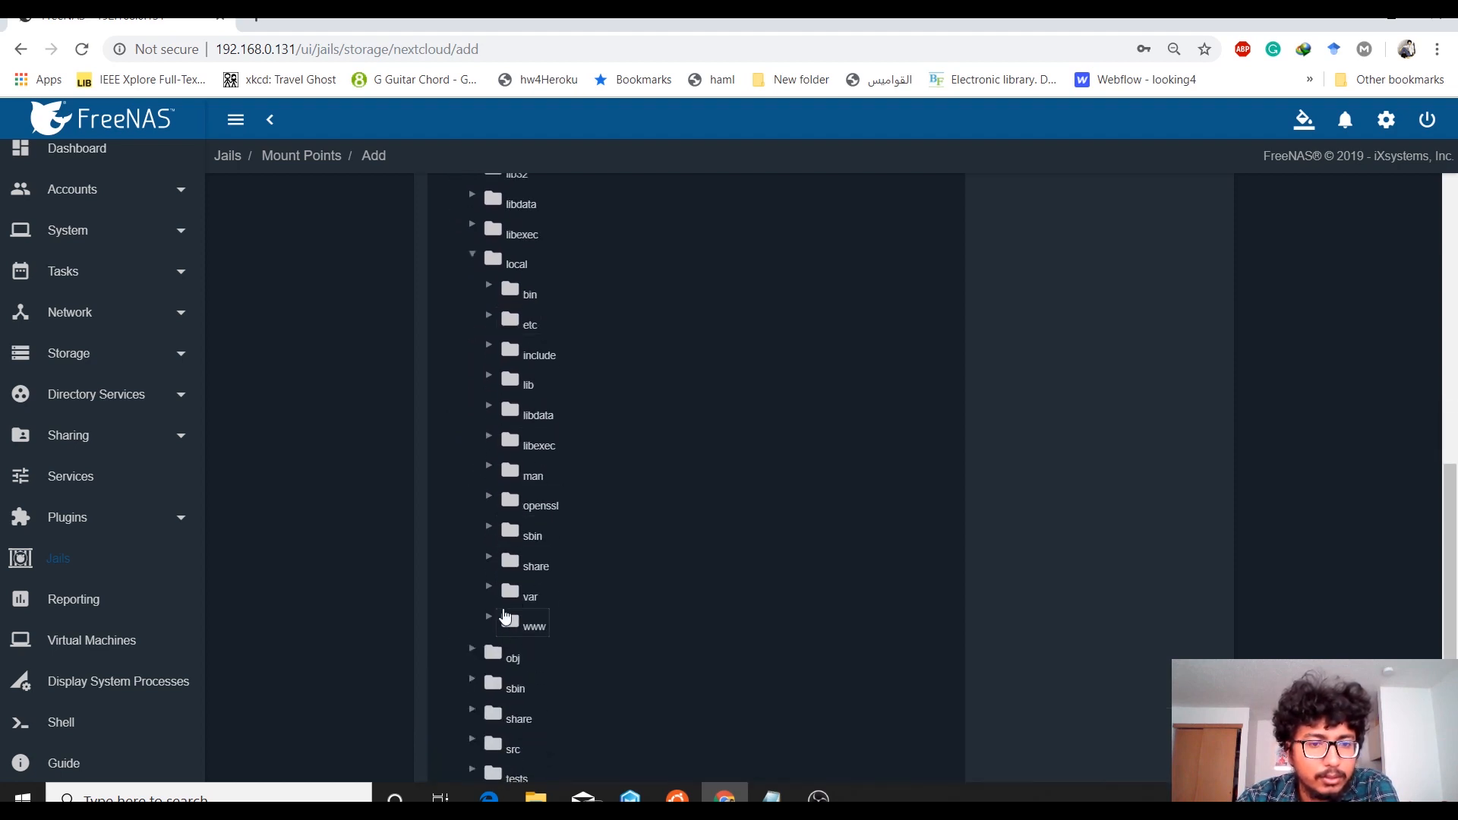
Choose the www/nextcloud/data folder under usr/local as the mount point's destination.
click(487, 621)
scroll(532, 630, down, 1)
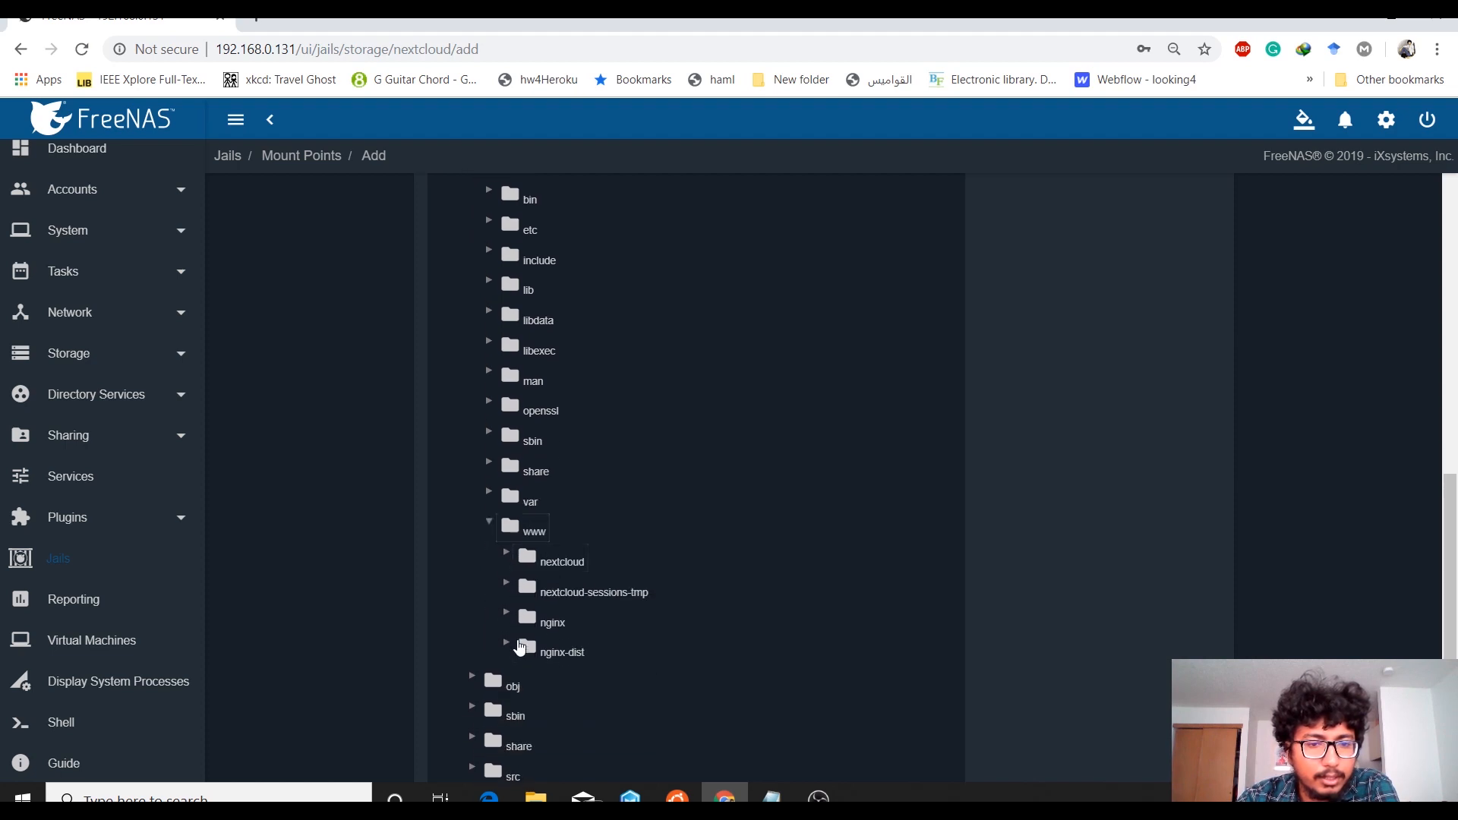
click(507, 558)
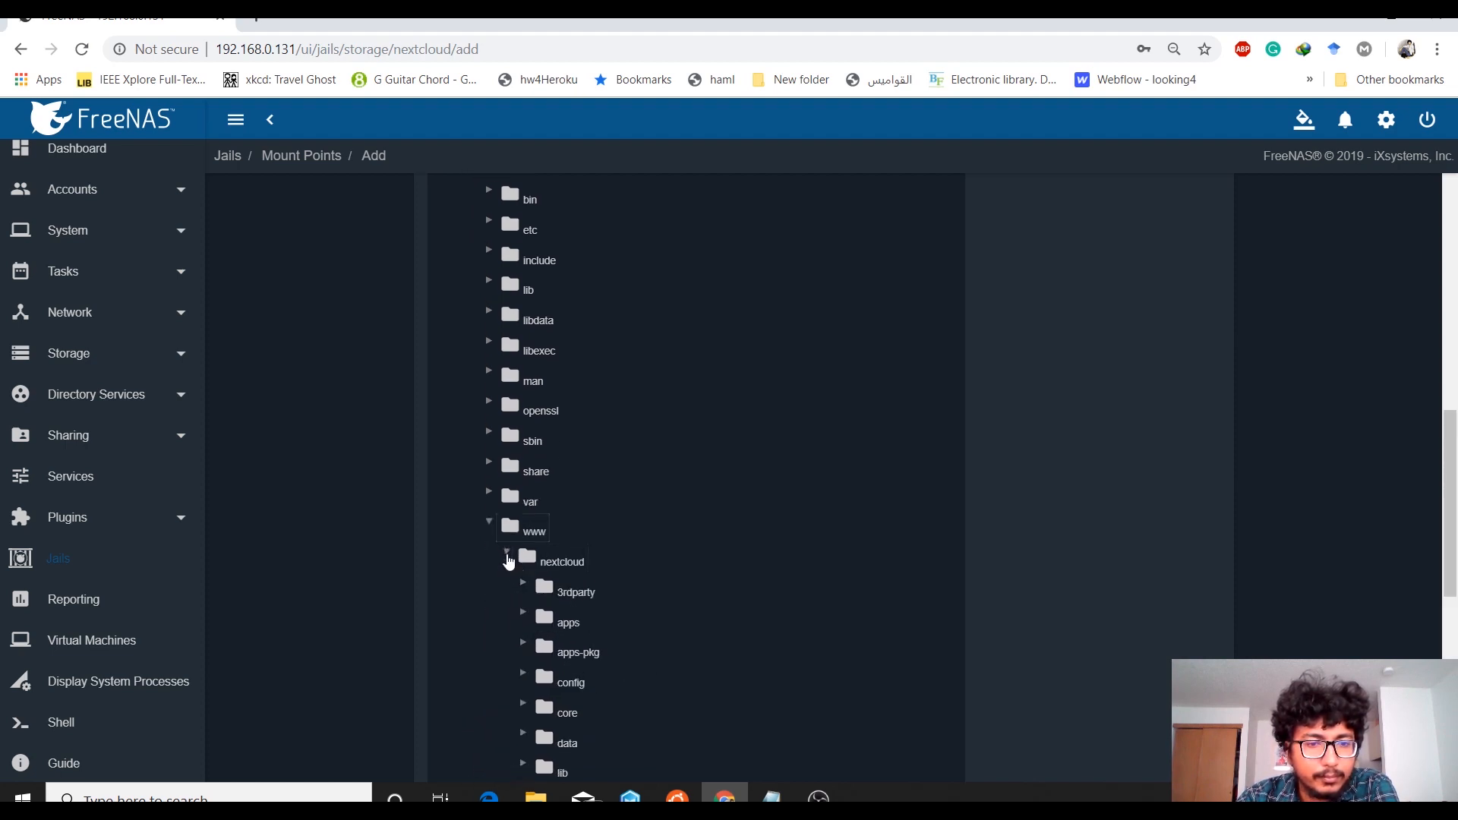
scroll(615, 718, down, 2)
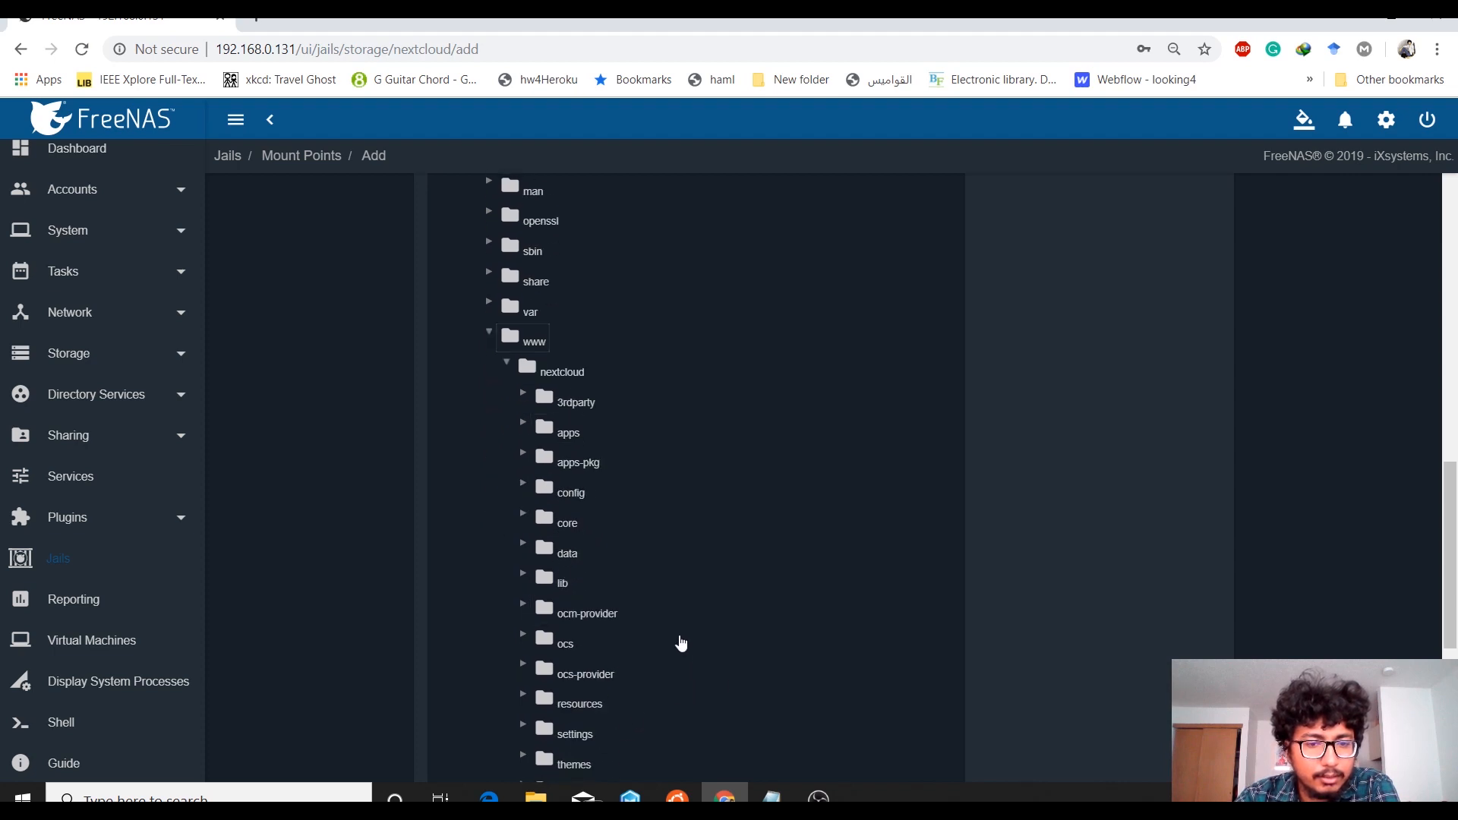
scroll(686, 714, down, 2)
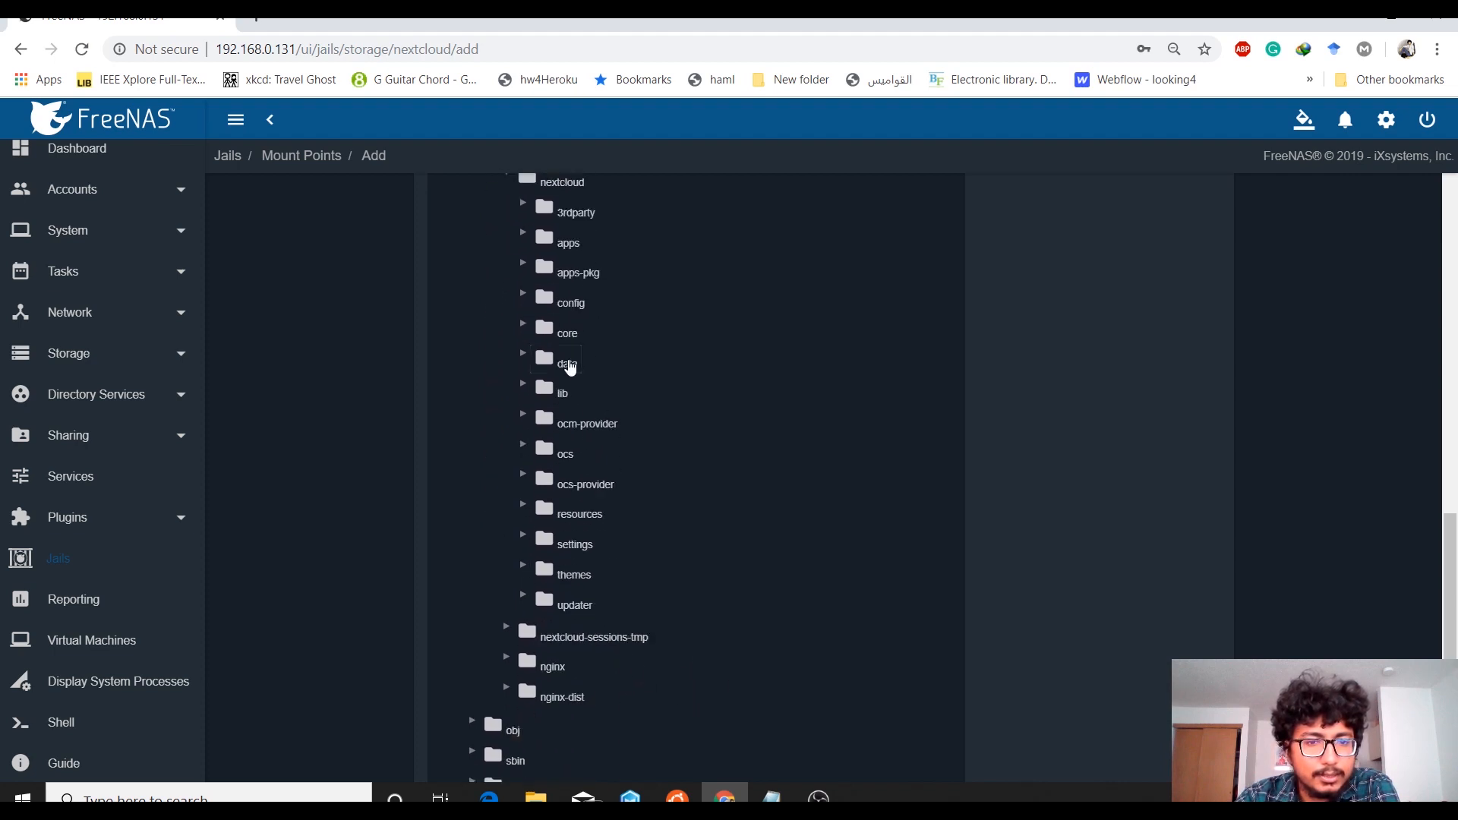
click(563, 364)
scroll(616, 394, down, 1)
scroll(619, 396, up, 12)
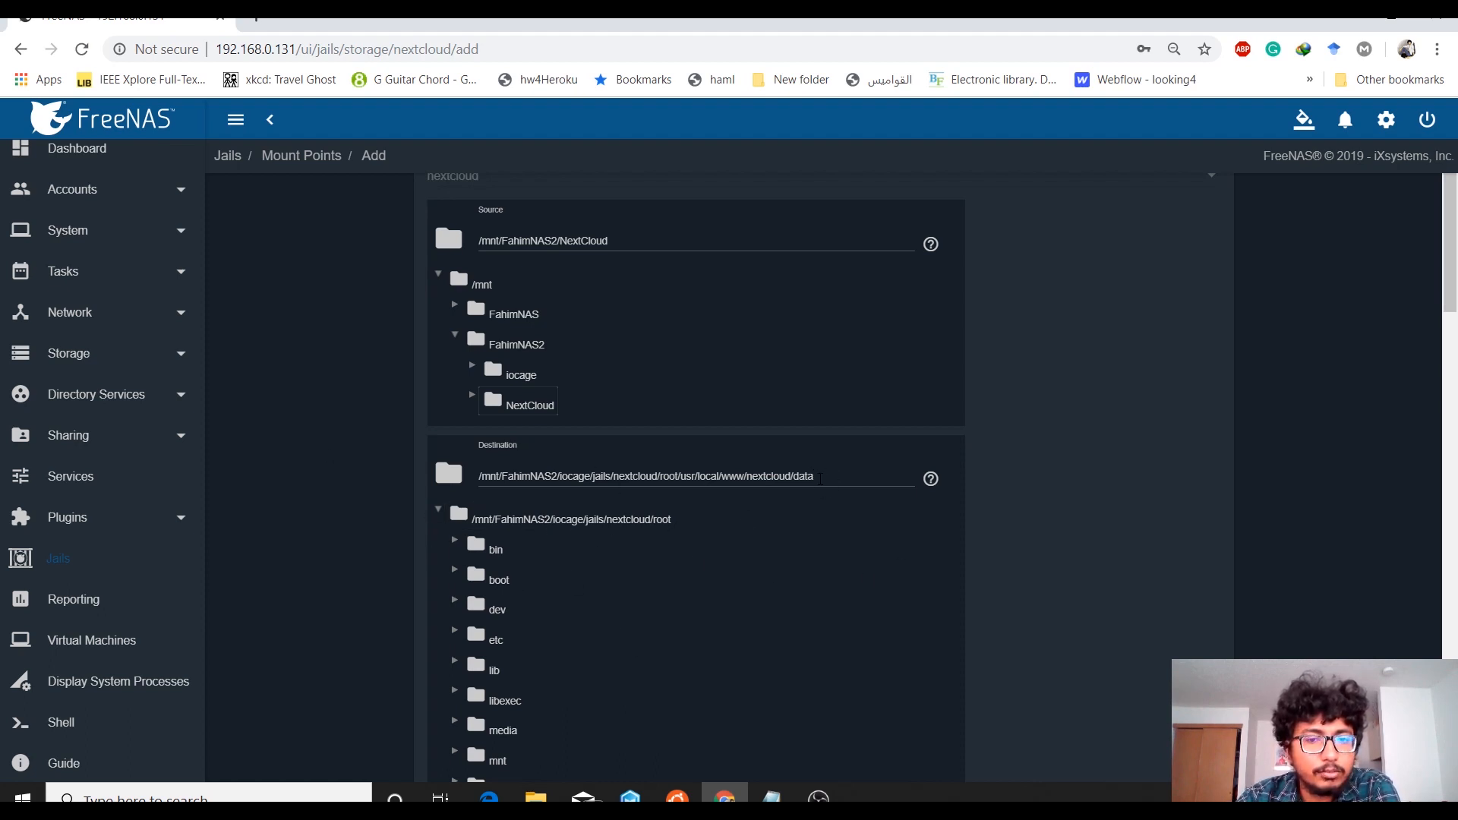
Change the last folder of the destination path from data to nextclouddata.
click(820, 479)
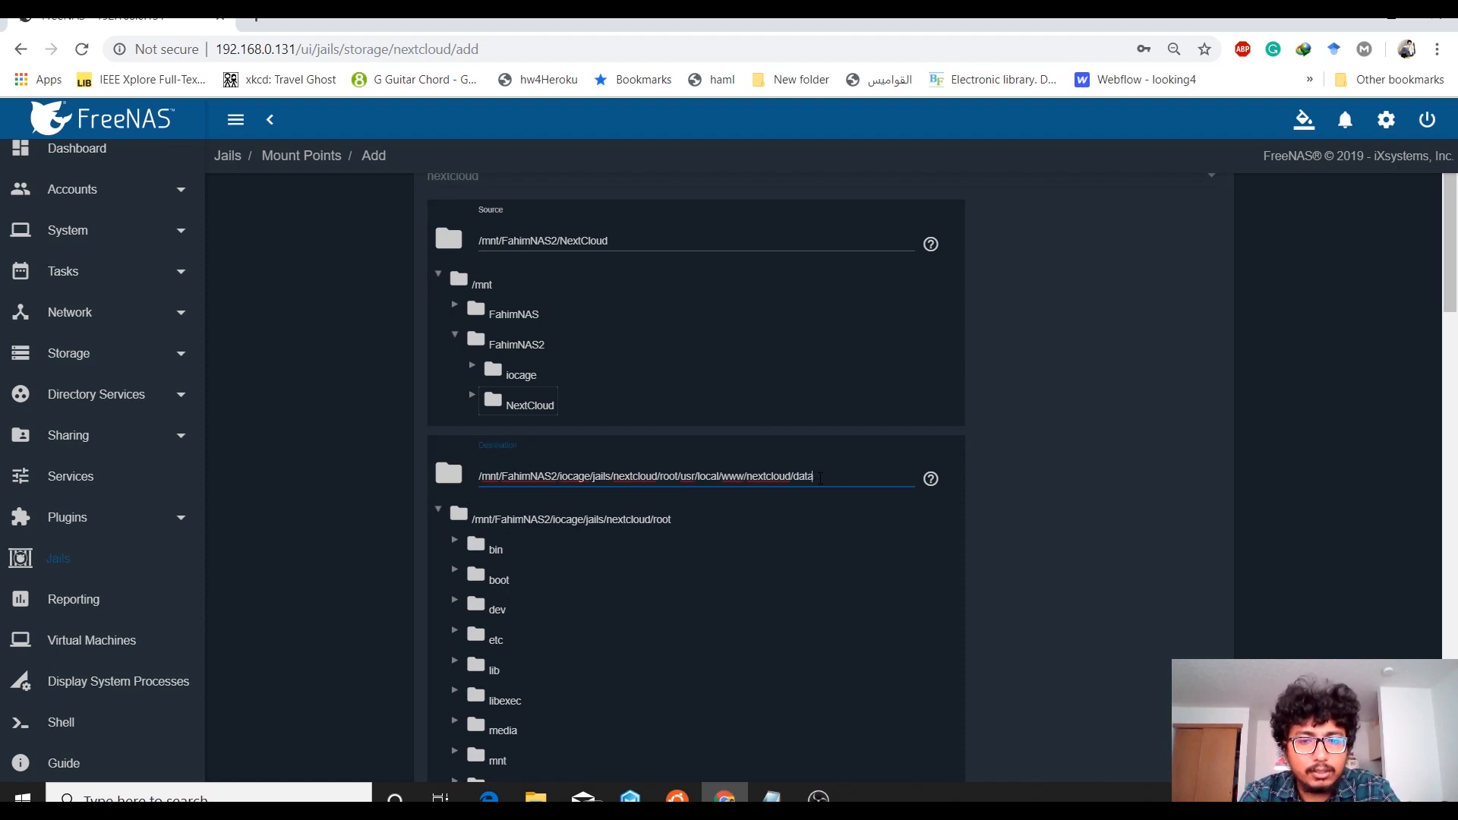
key(BackSpace)
key(BackSpace)
key(BackSpace)
key(BackSpace)
text(next)
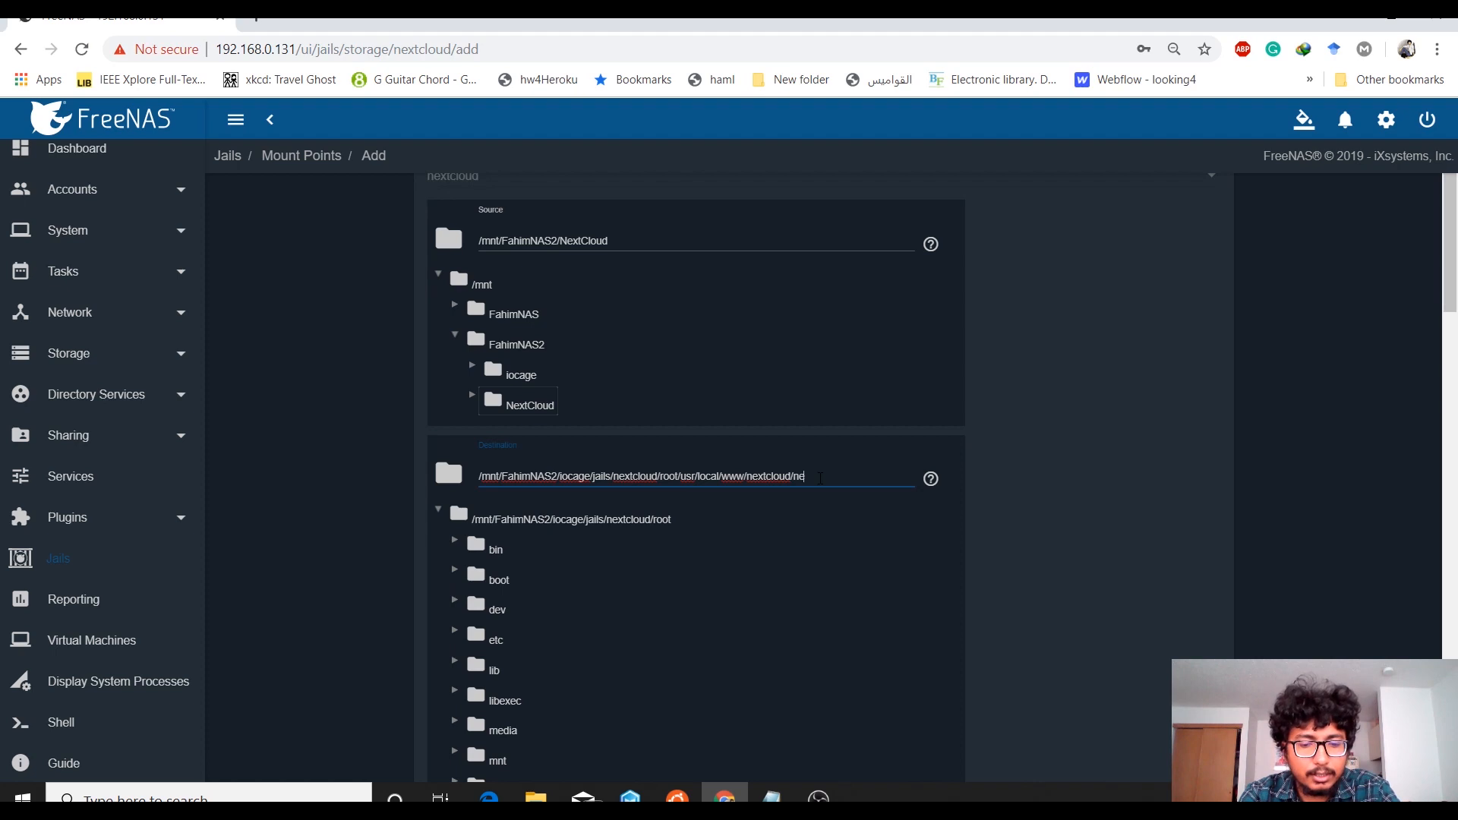
text(cloud)
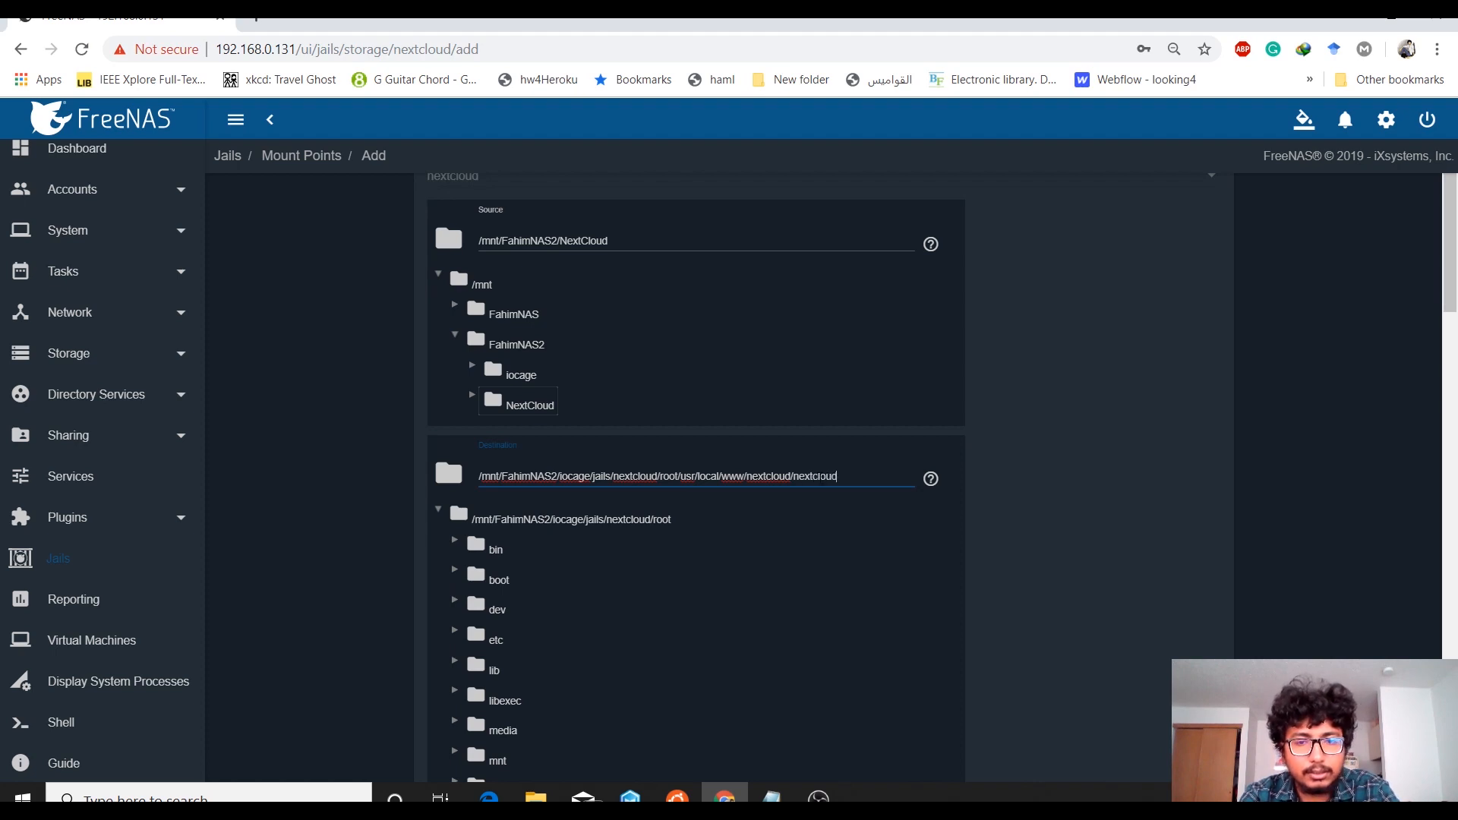
text(datata)
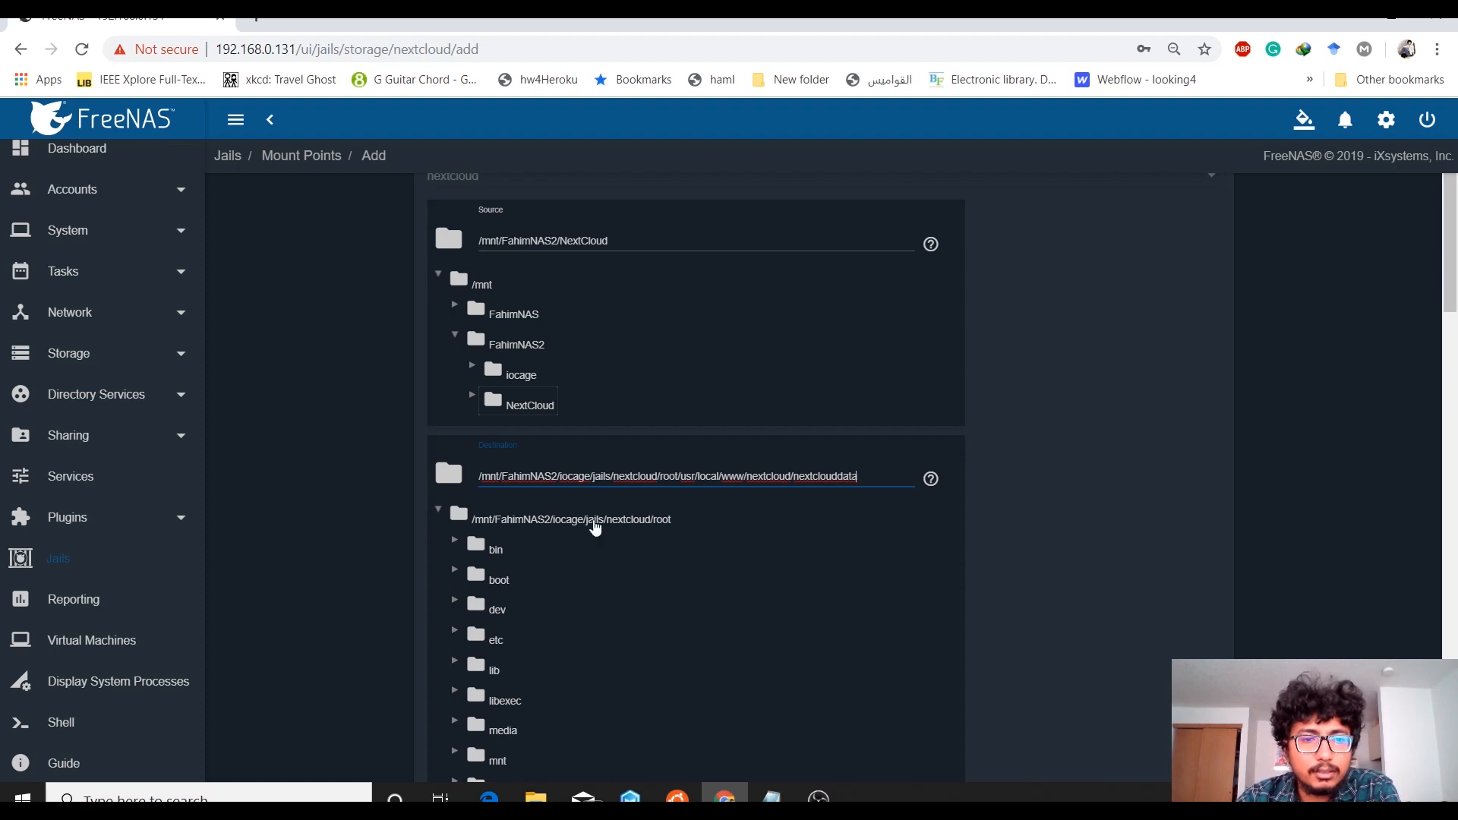
drag(865, 475, 792, 476)
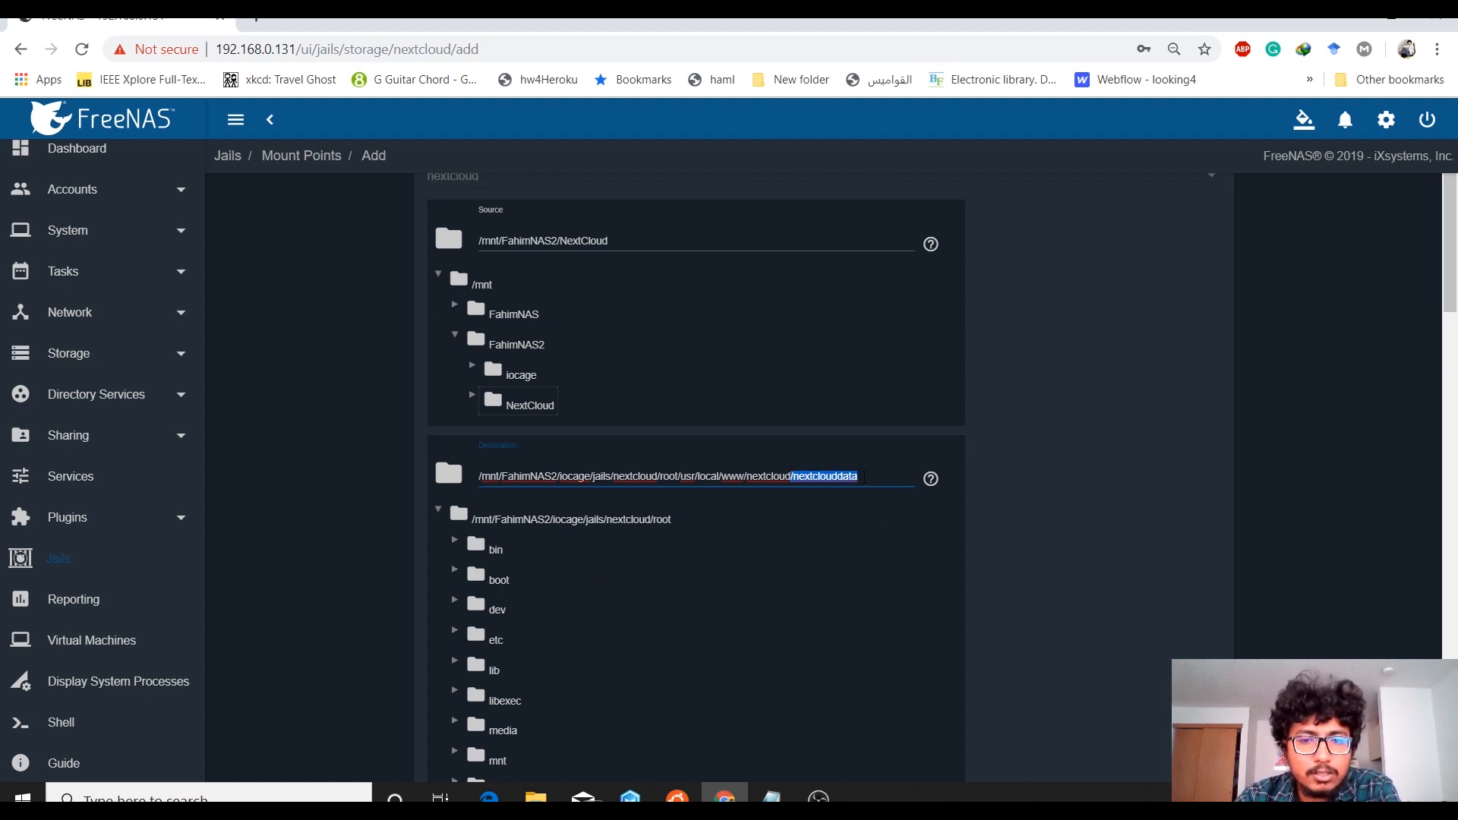
click(864, 478)
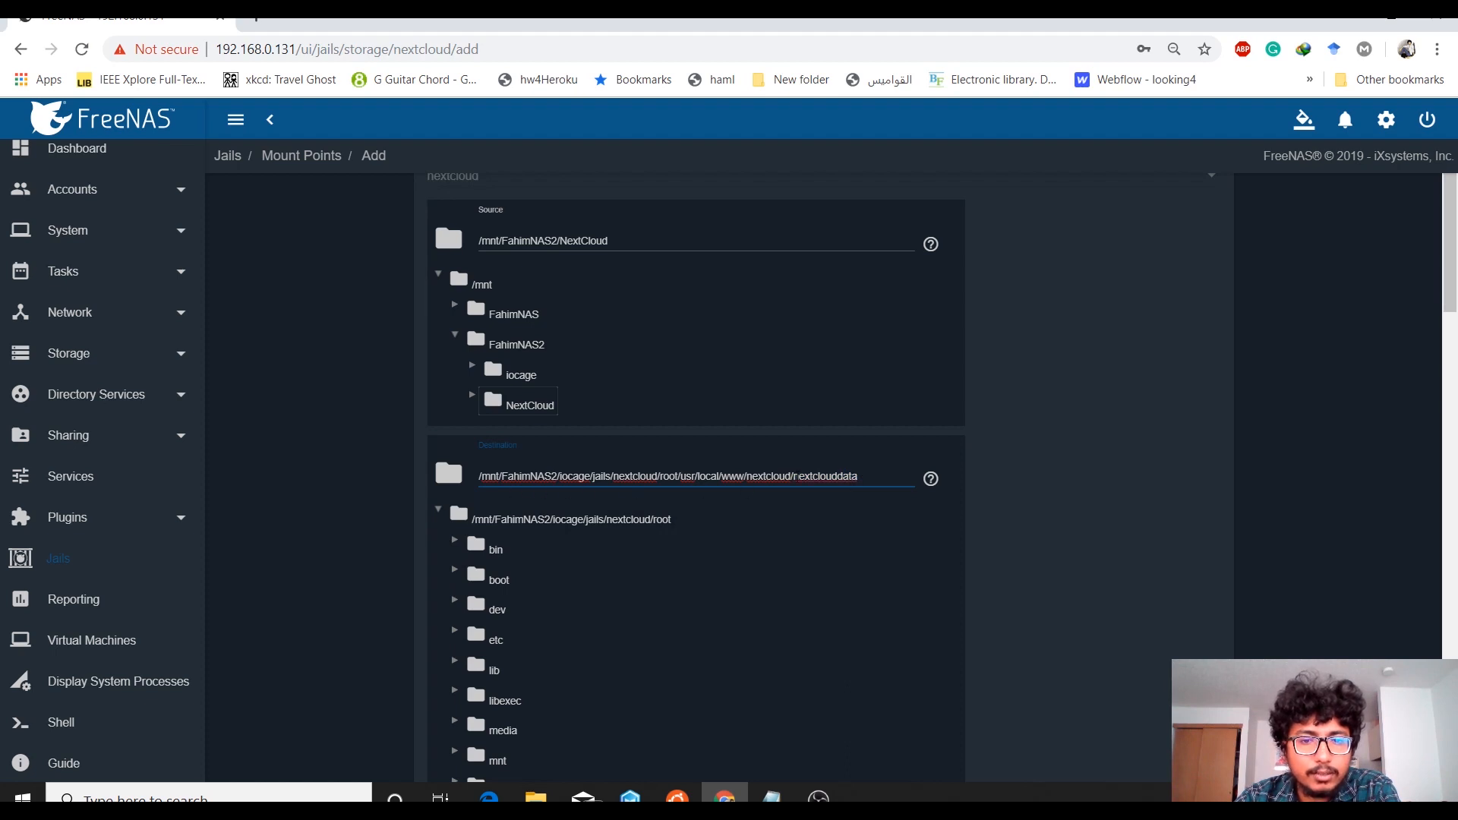
Copy the full destination path and paste it on a new line in Notepad below the source path.
drag(864, 476, 477, 488)
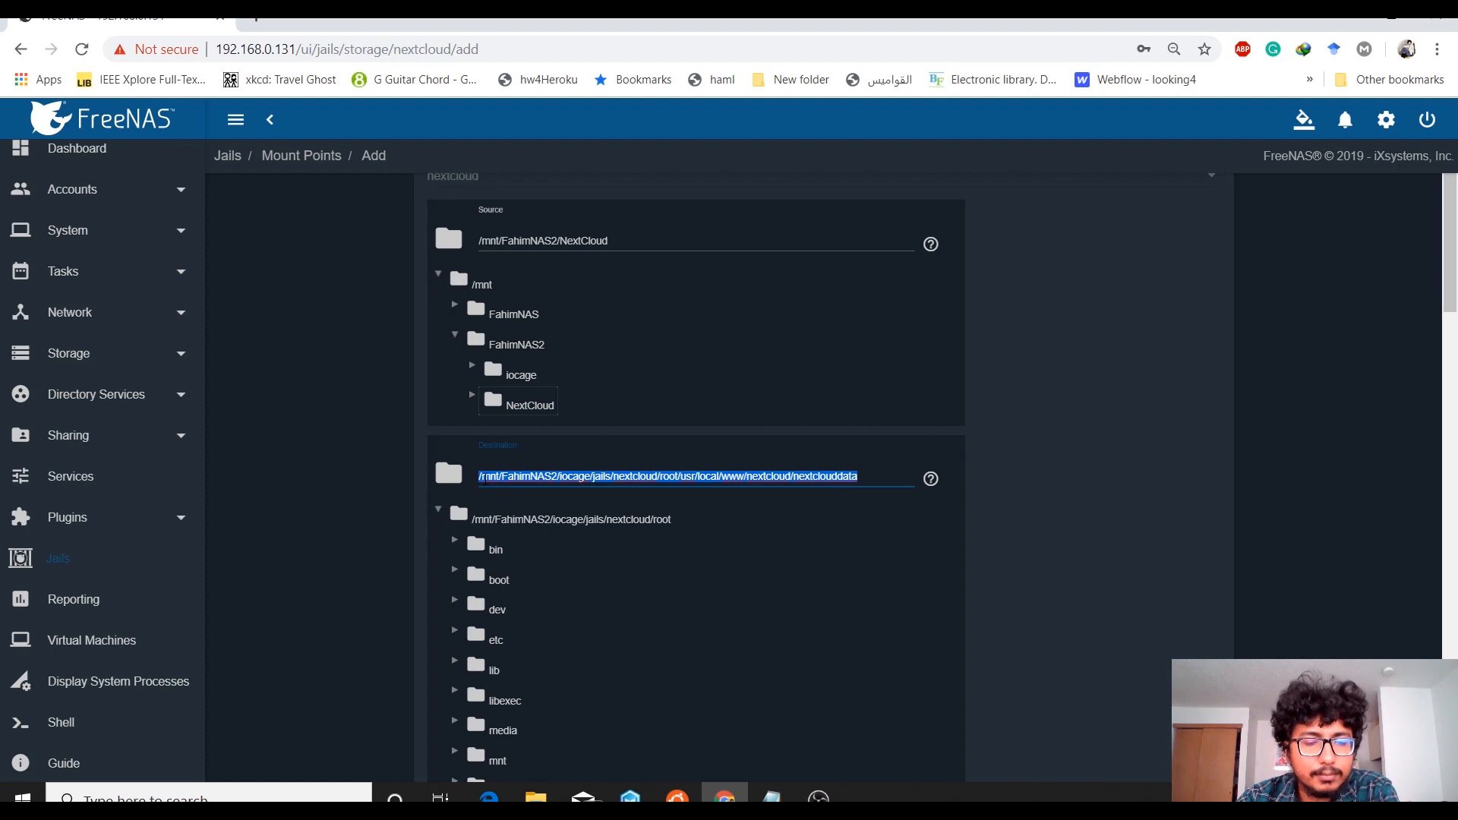
right_click(705, 482)
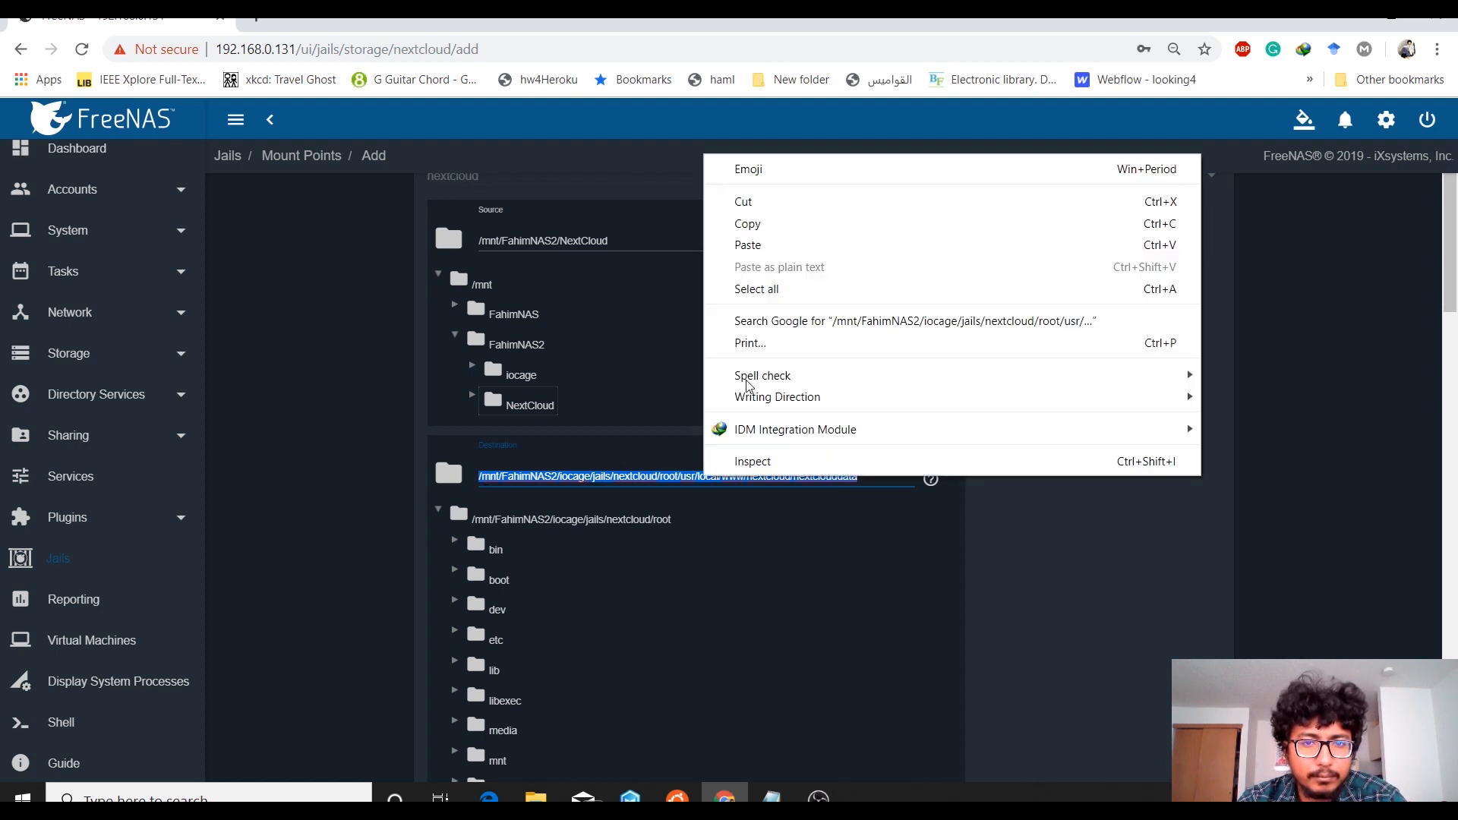
click(811, 224)
key(alt+Tab)
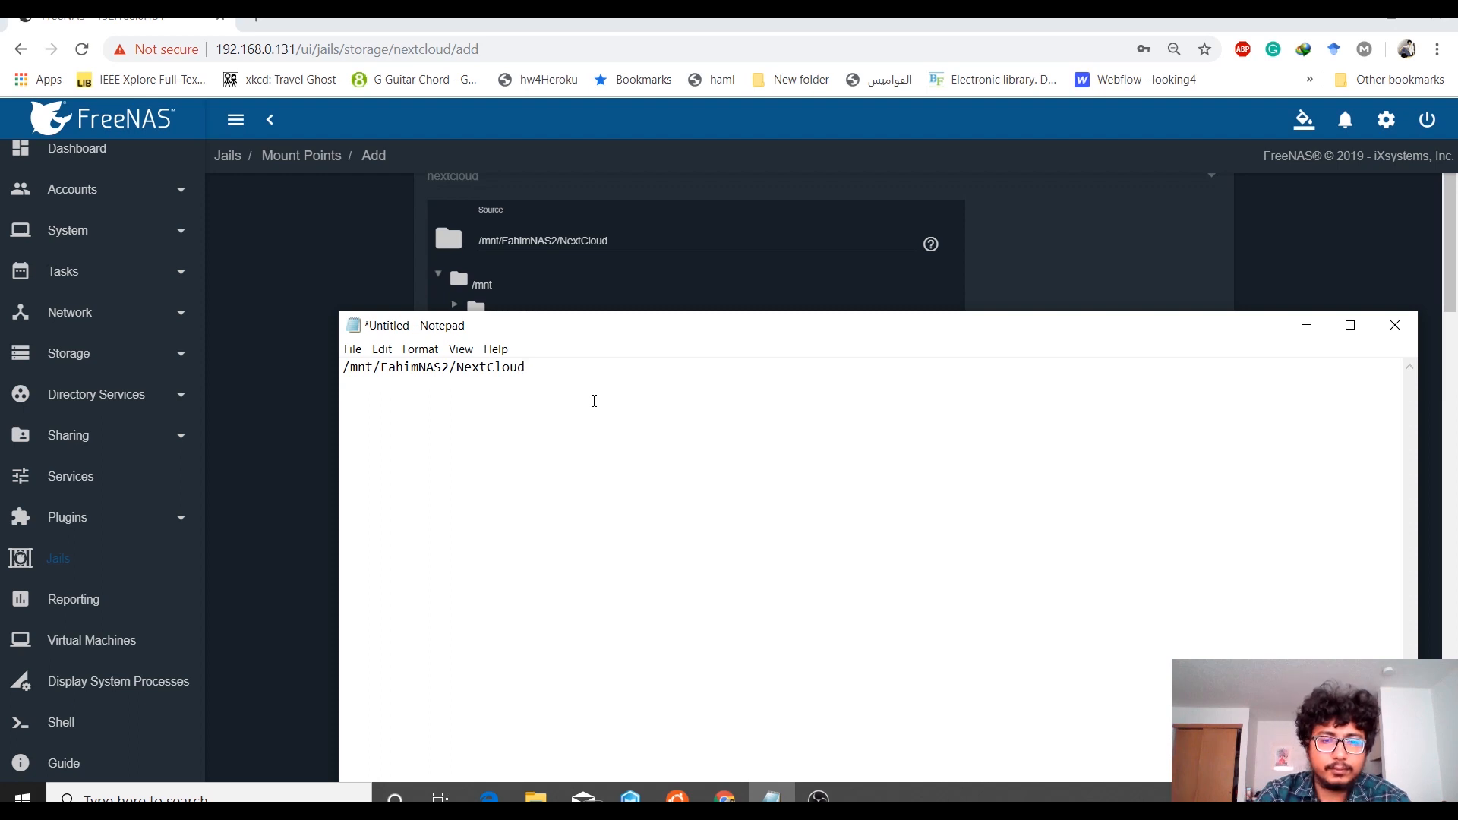
key(Return)
key(ctrl+v)
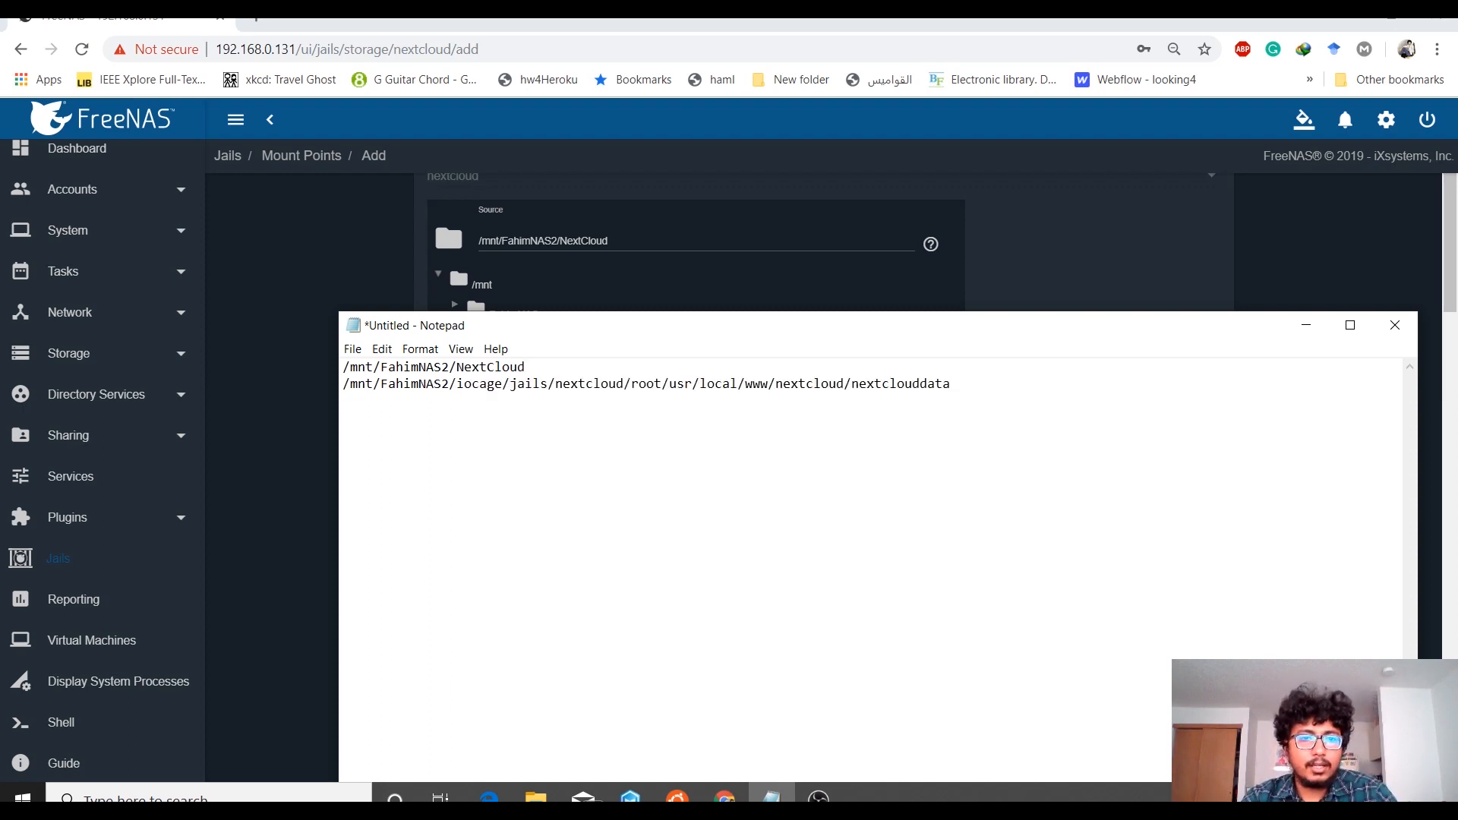
Copy the /usr/local/www/nextcloud/nextclouddata part of the destination path onto its own line in Notepad and select that line.
drag(966, 384, 665, 397)
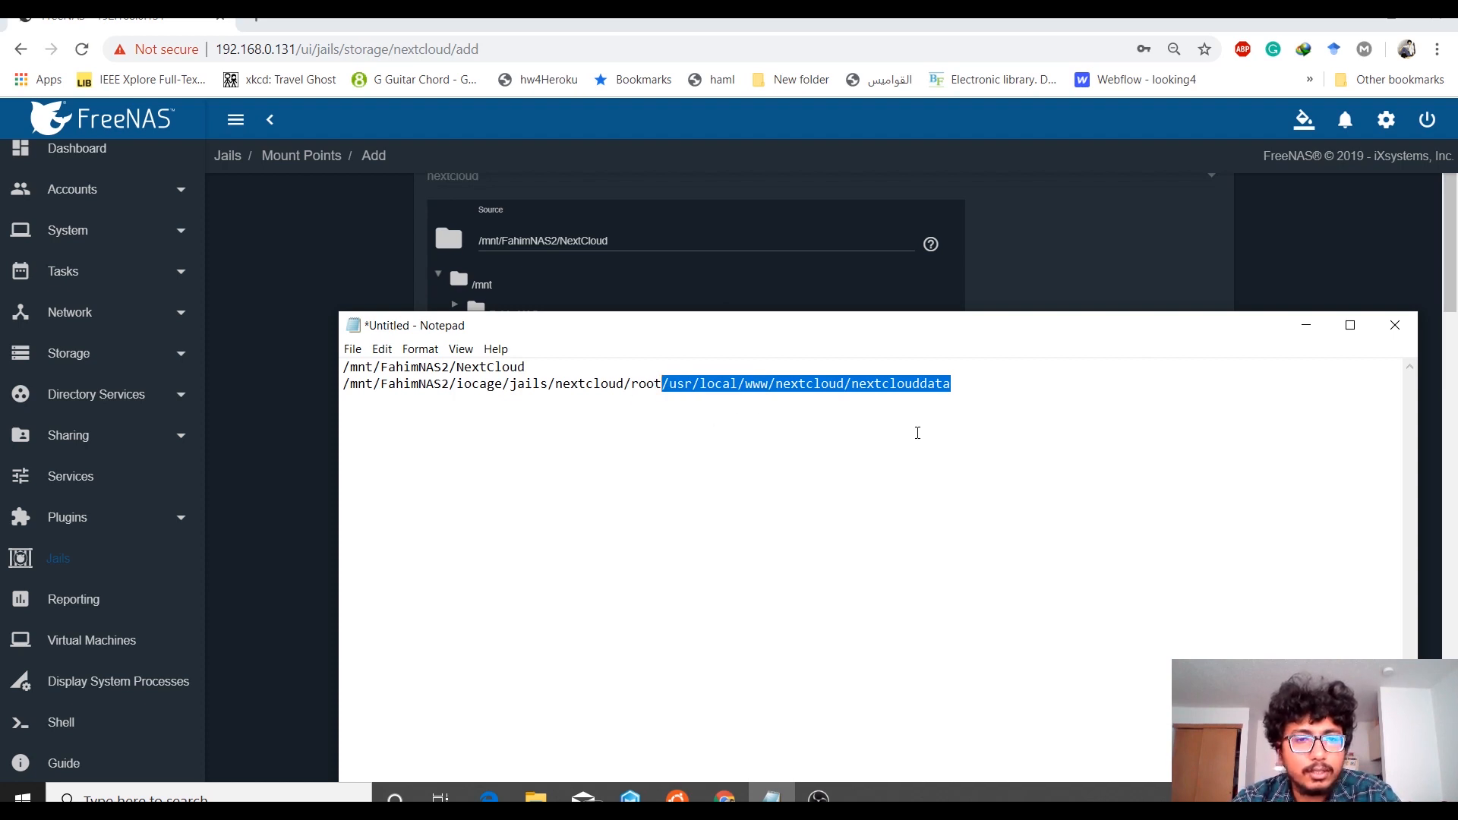
click(917, 433)
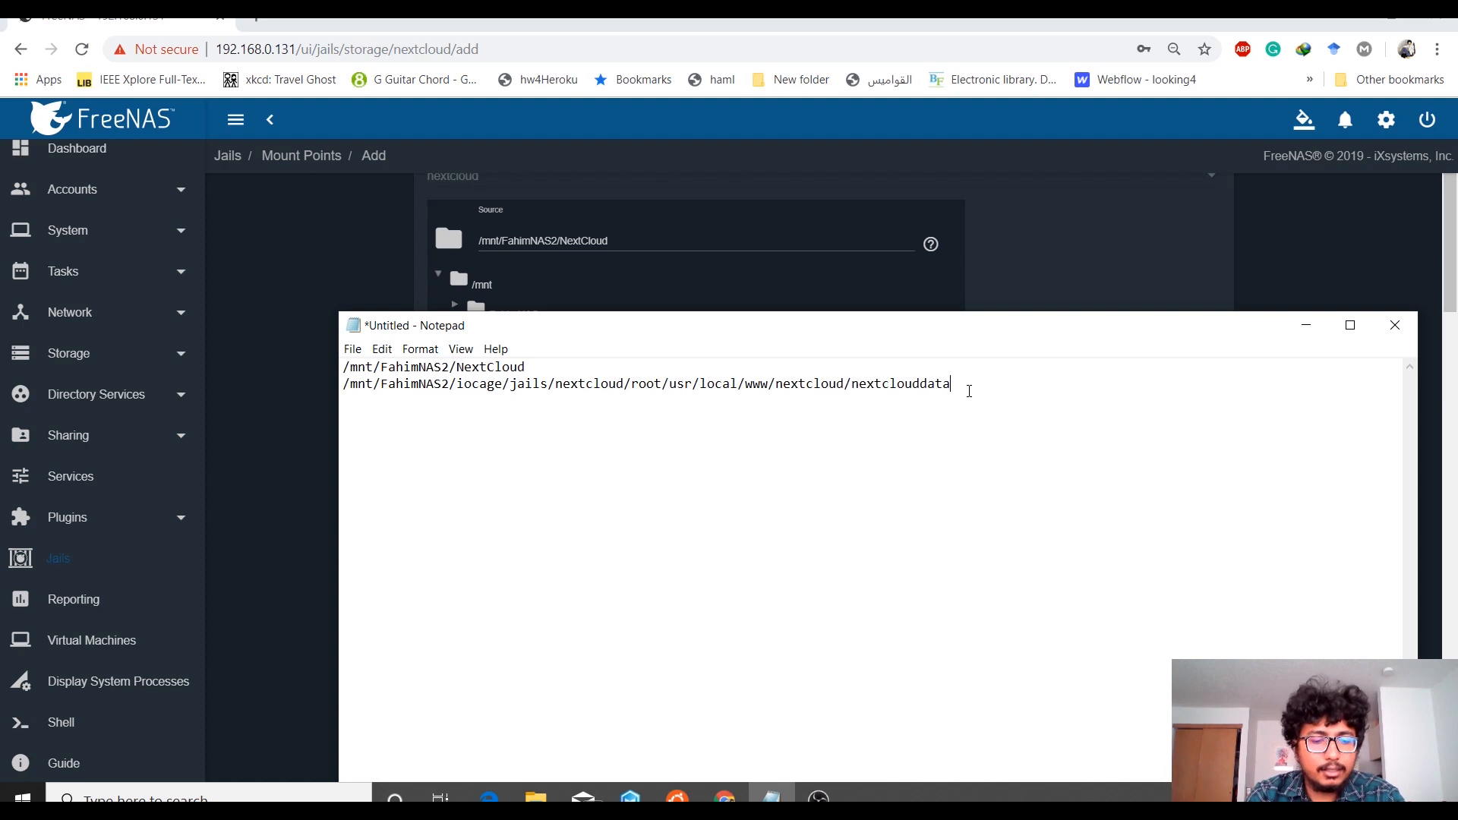
key(ctrl+v)
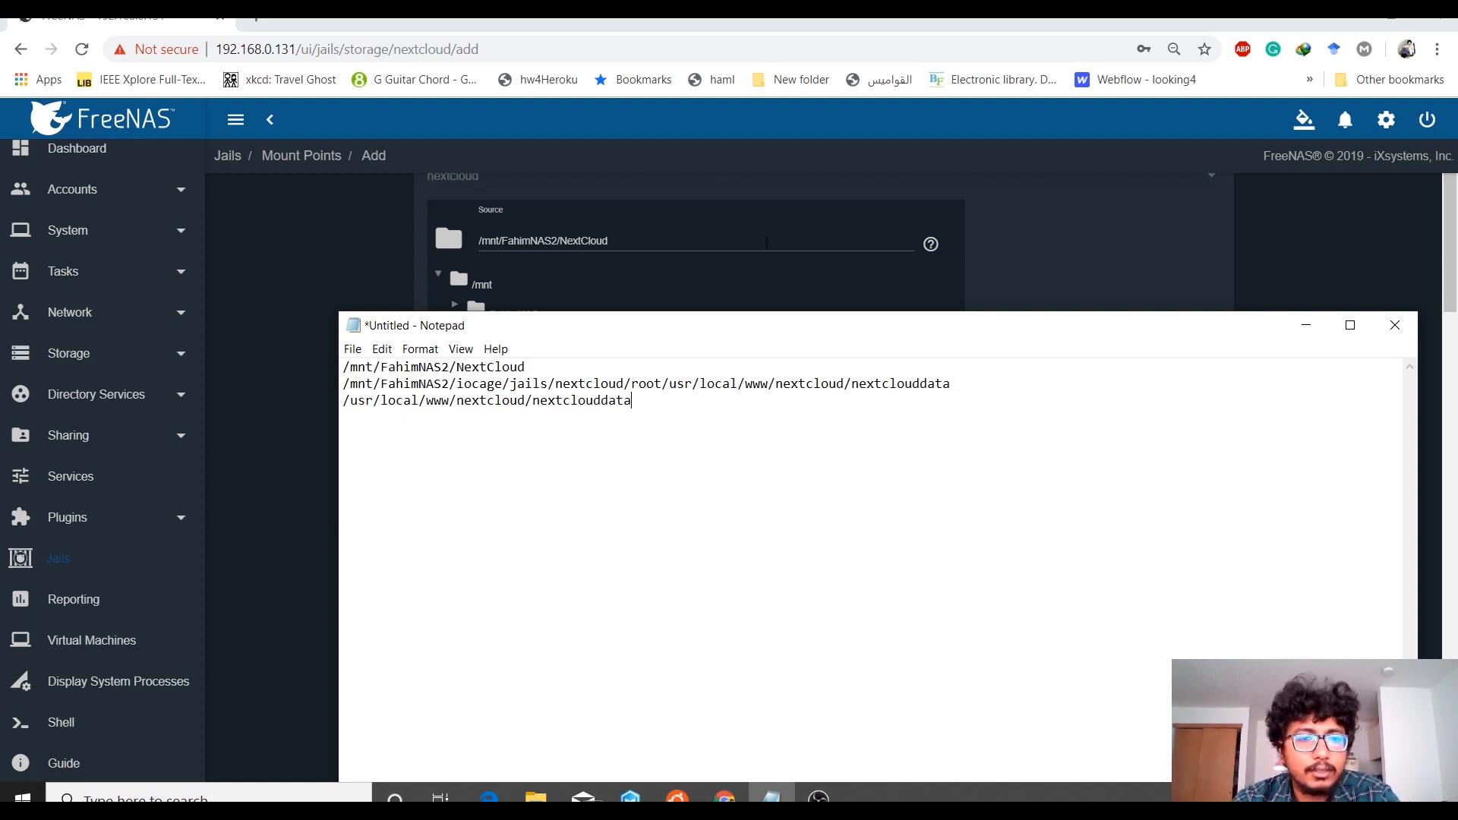
drag(652, 410, 338, 419)
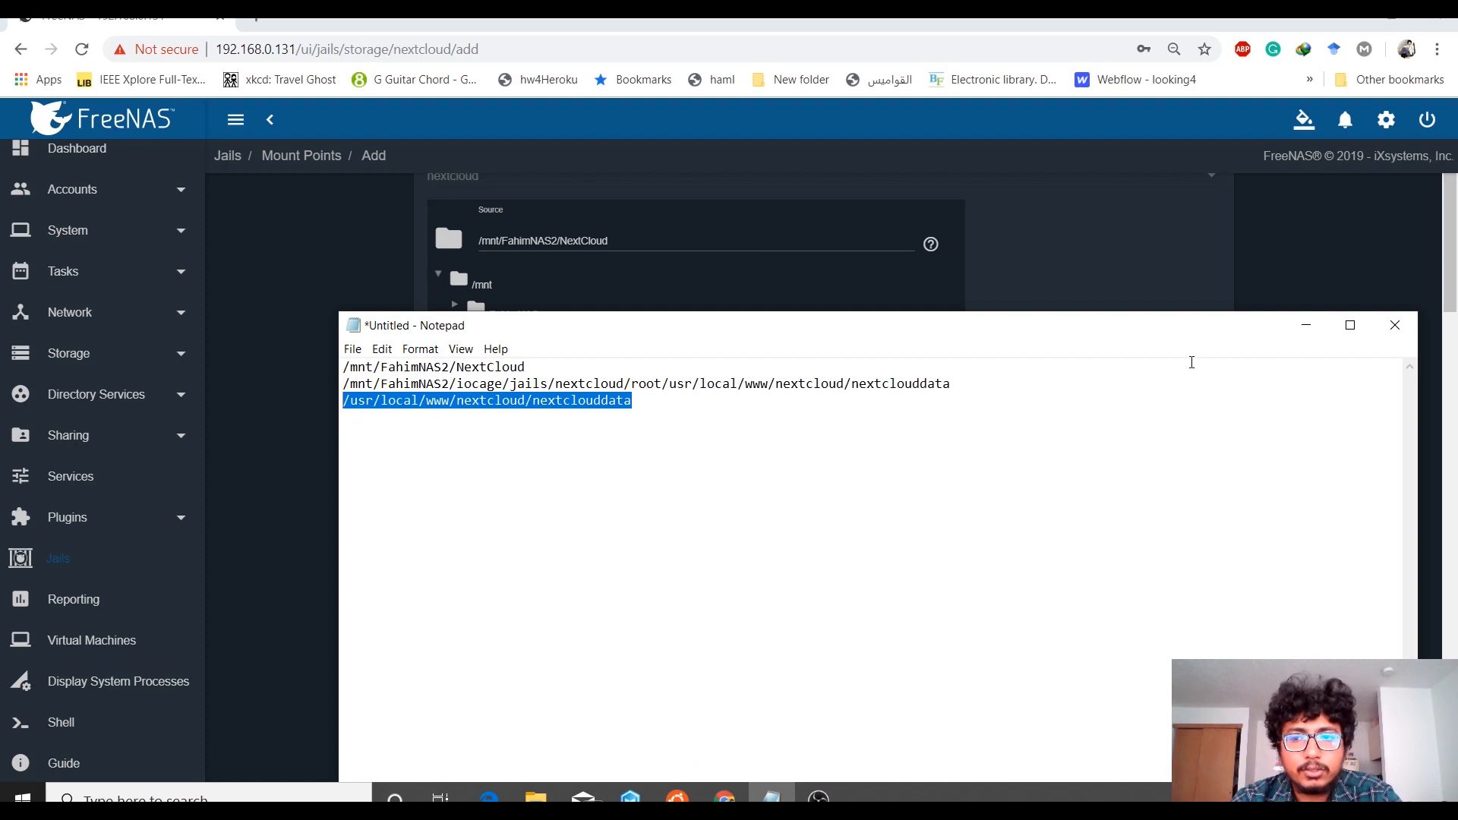
Return to the mount point form in FreeNAS and save the new mount point without making it read-only.
click(1306, 325)
scroll(1022, 518, down, 6)
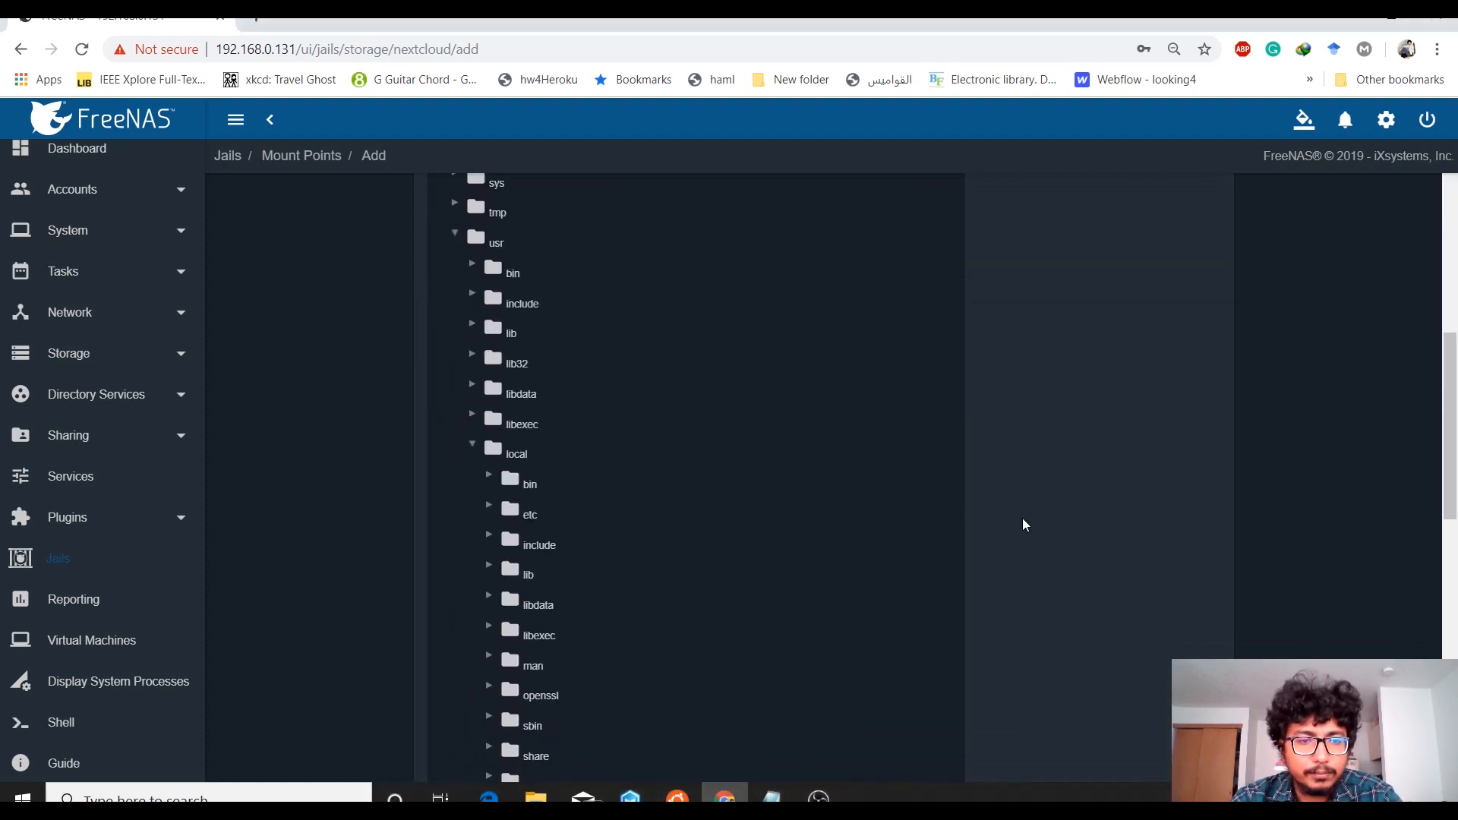
scroll(1022, 518, down, 10)
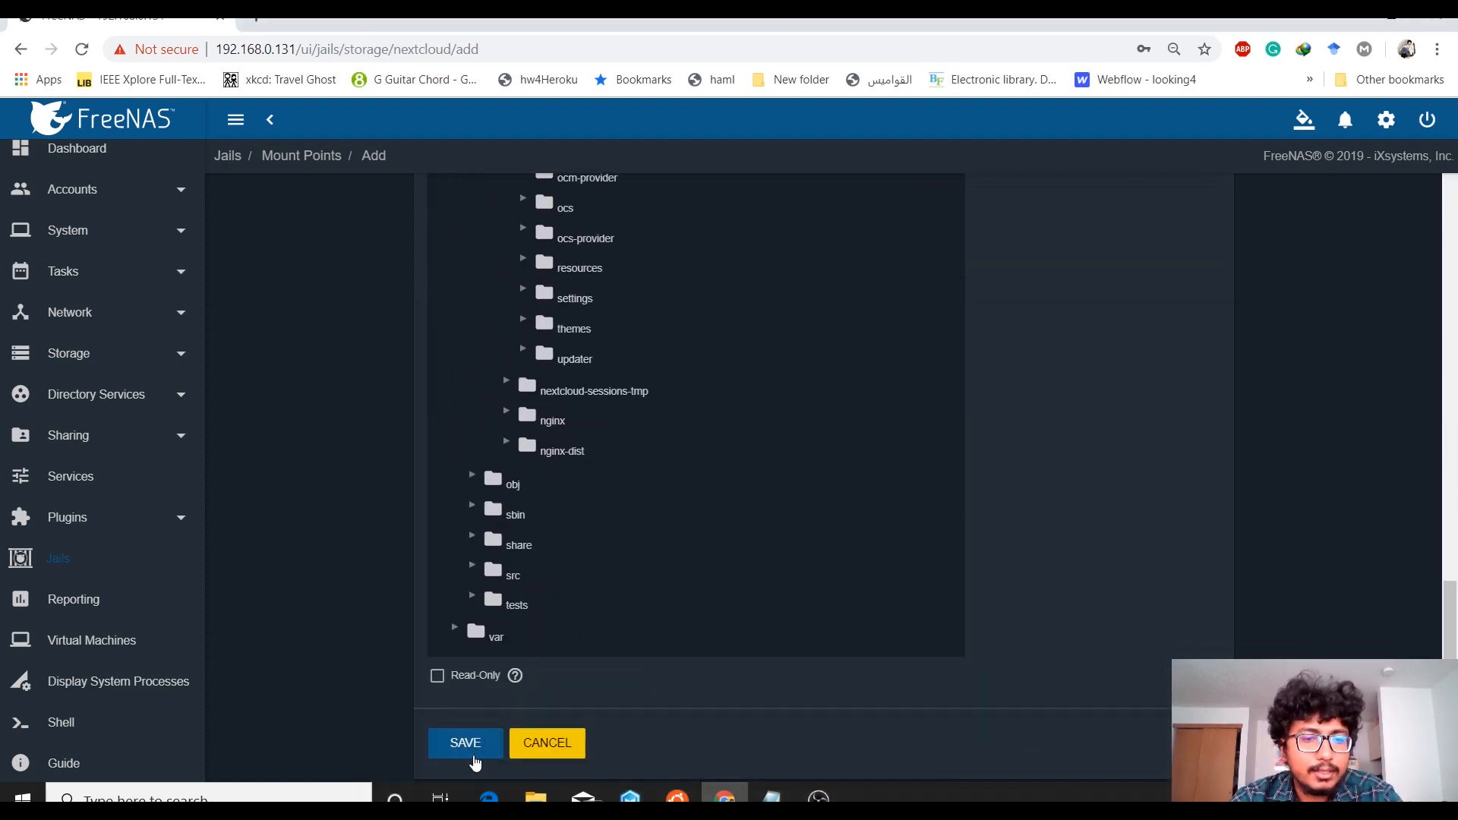
click(466, 743)
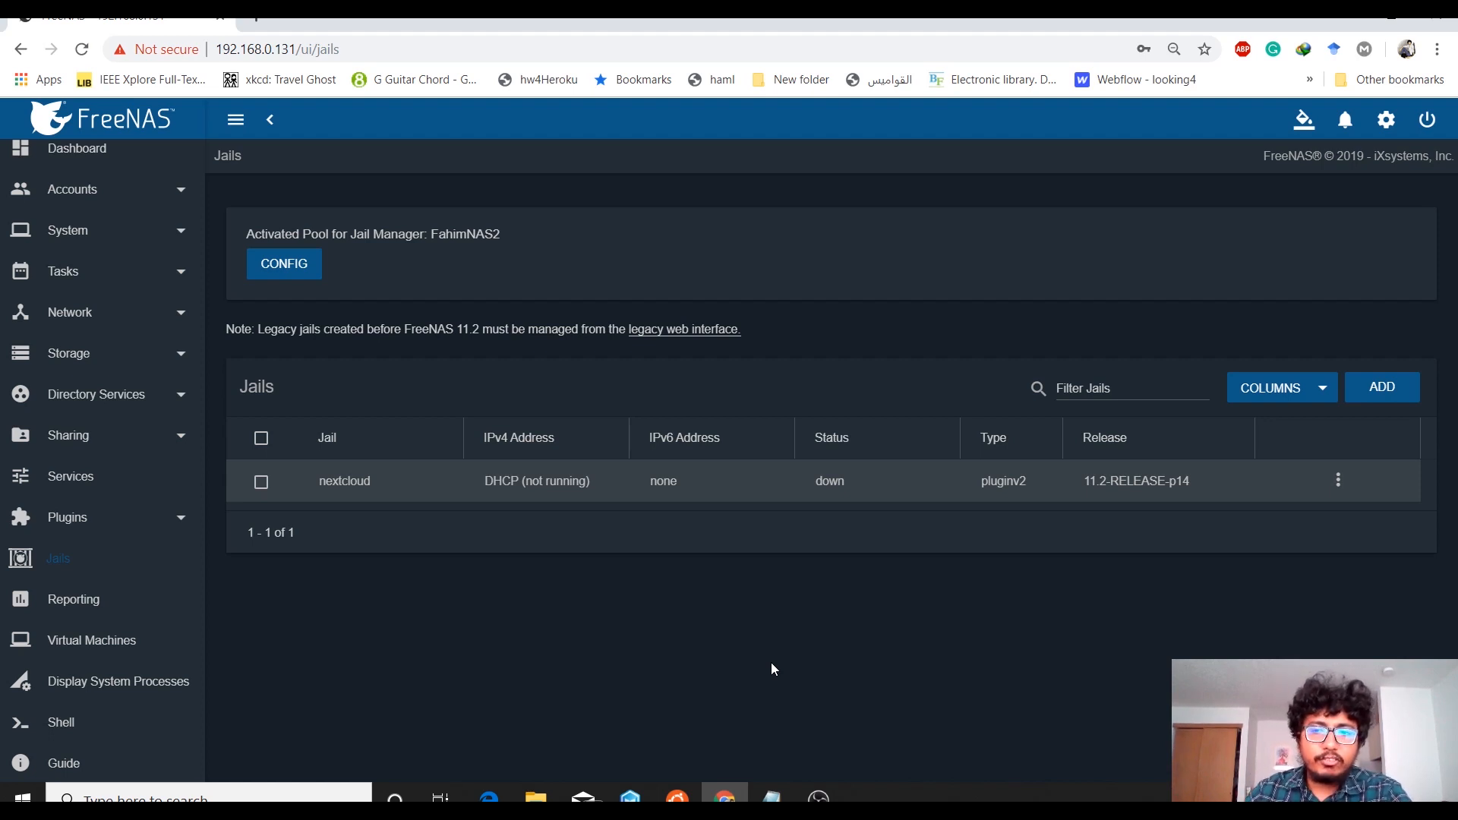
Open the FreeNAS shell and list the contents of the home directory.
click(1337, 483)
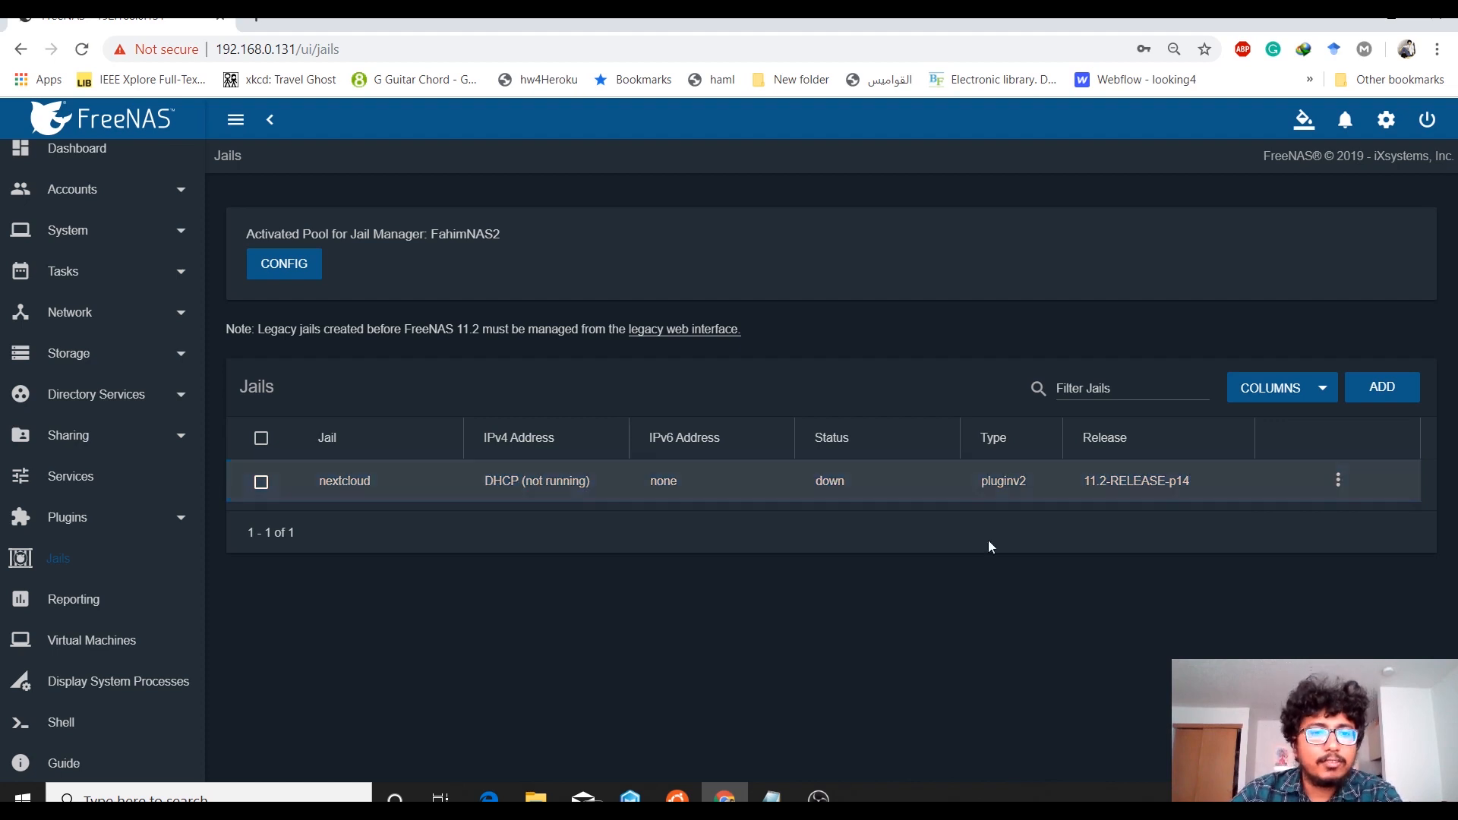
click(79, 719)
click(73, 722)
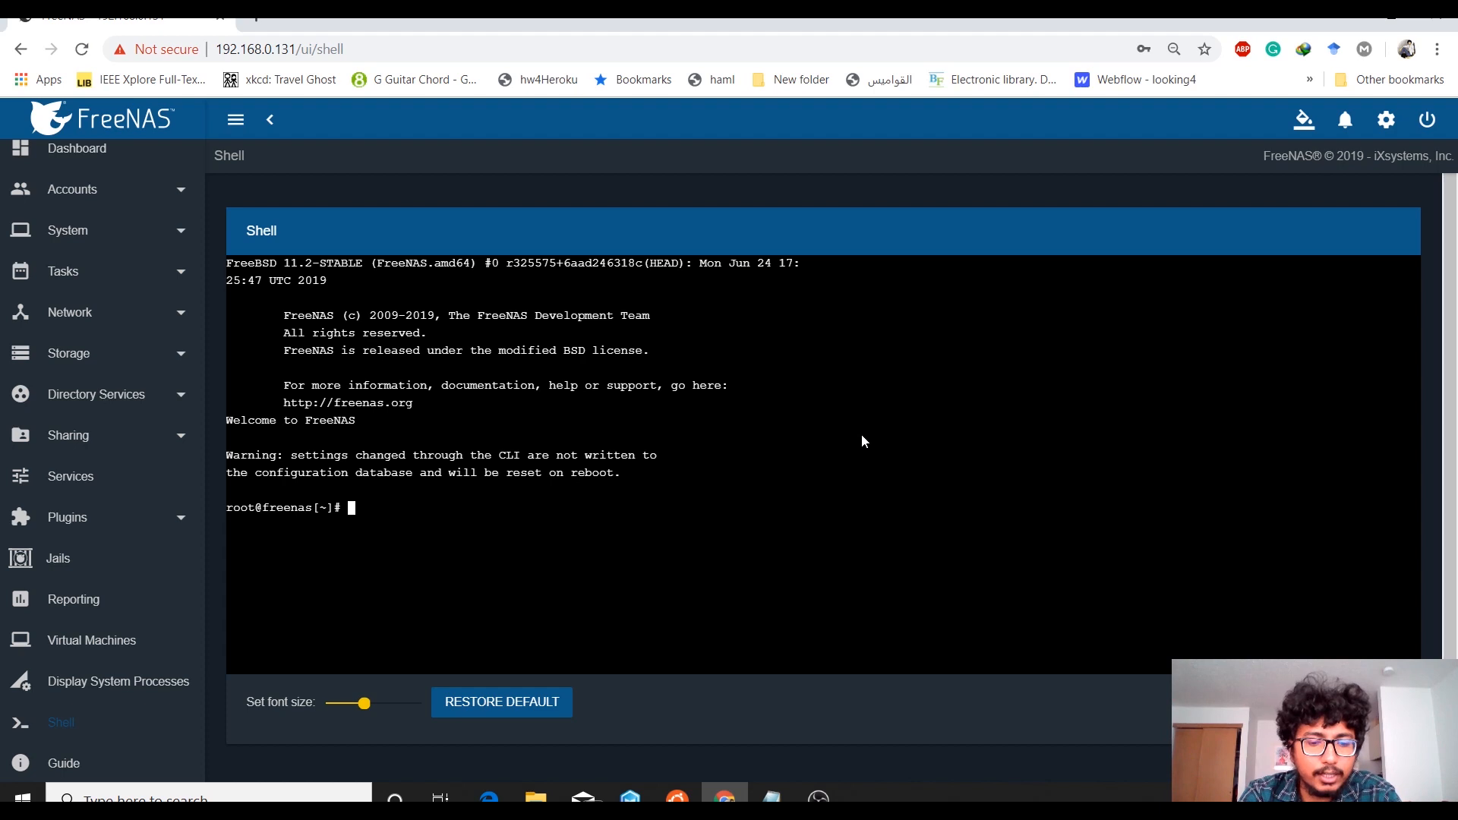
text(ls)
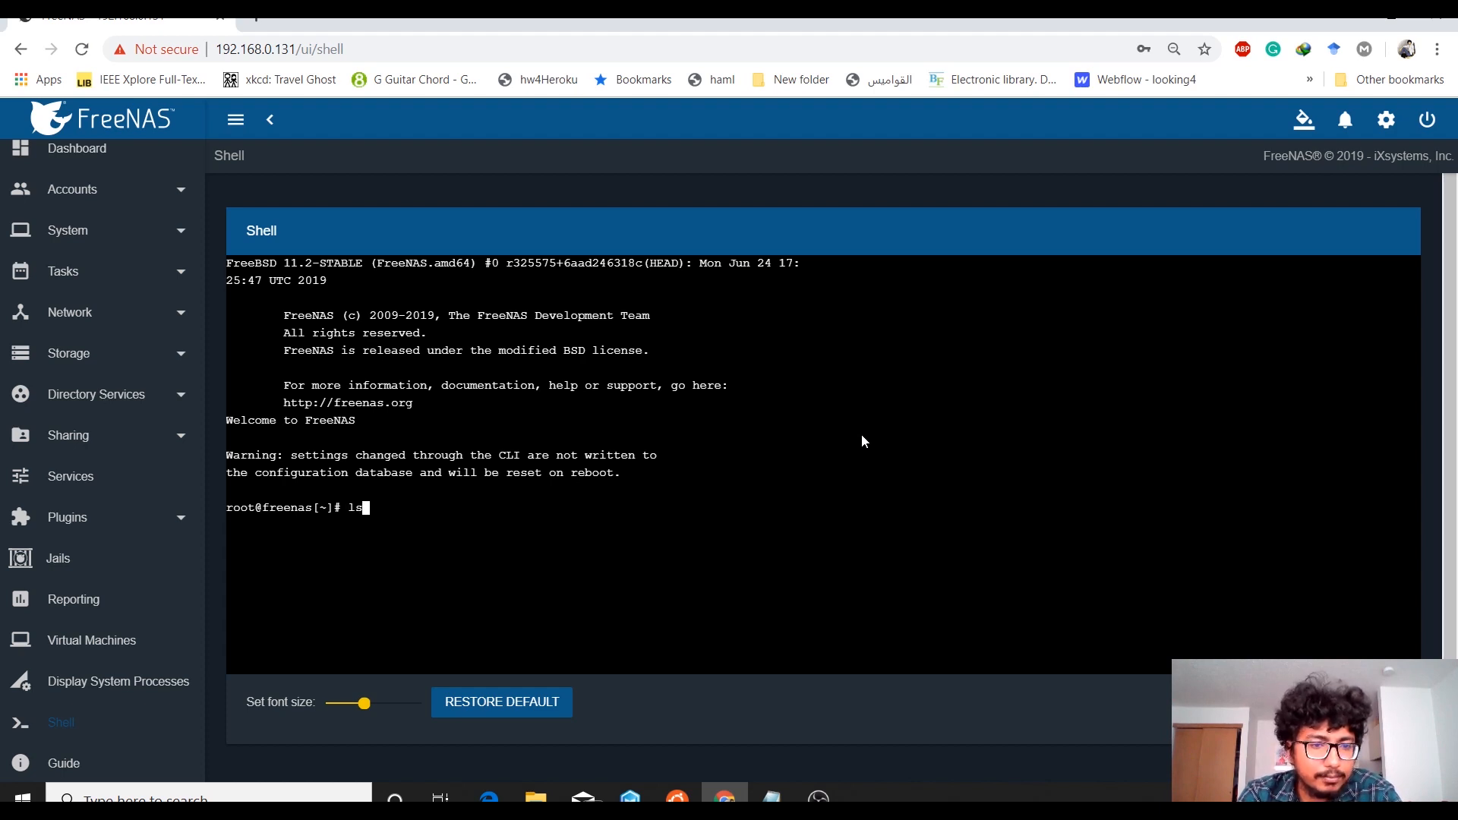
key(Return)
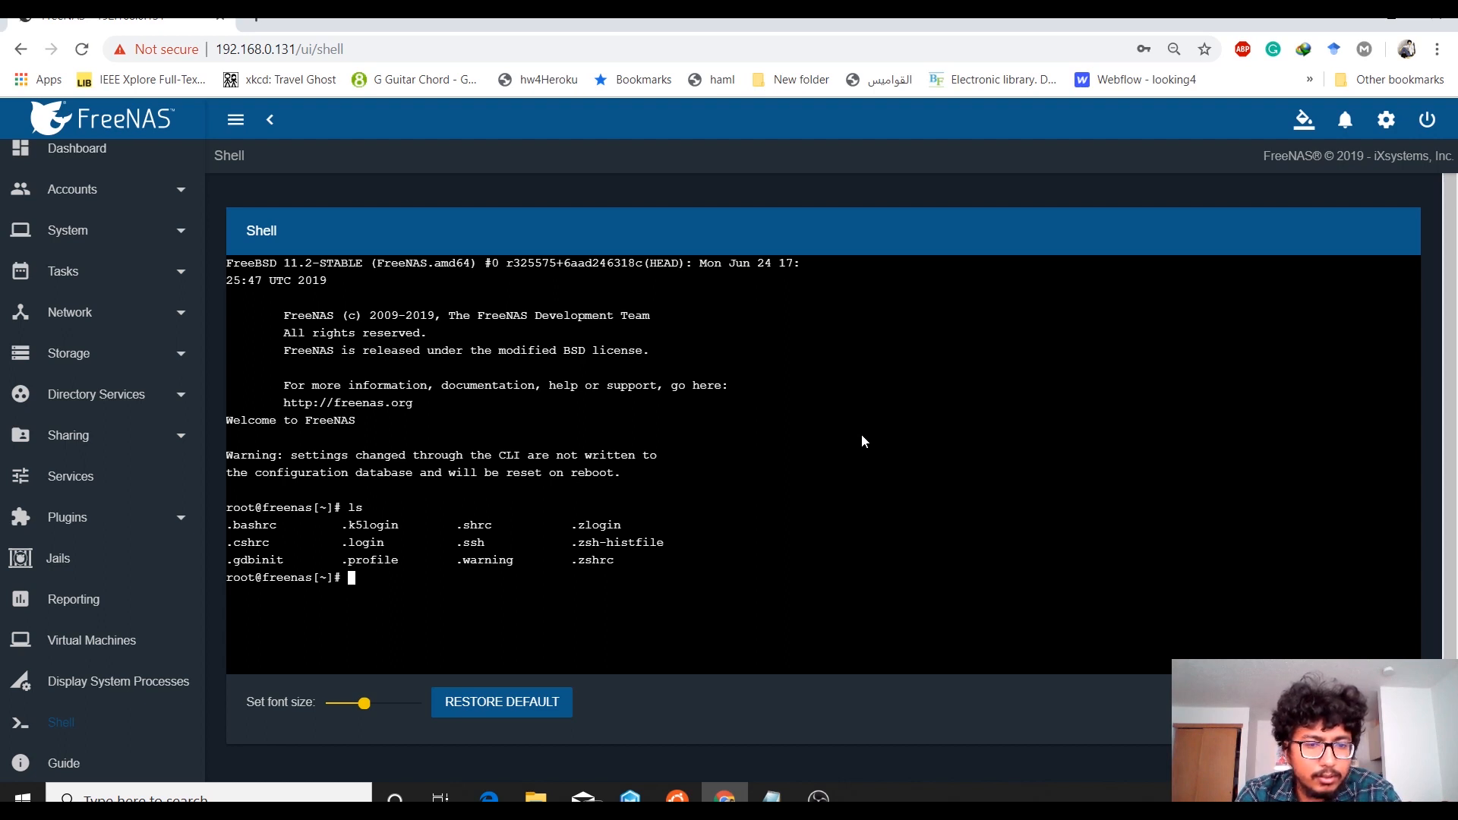
Change to the /mnt/ directory in the shell and list its contents.
text(cd )
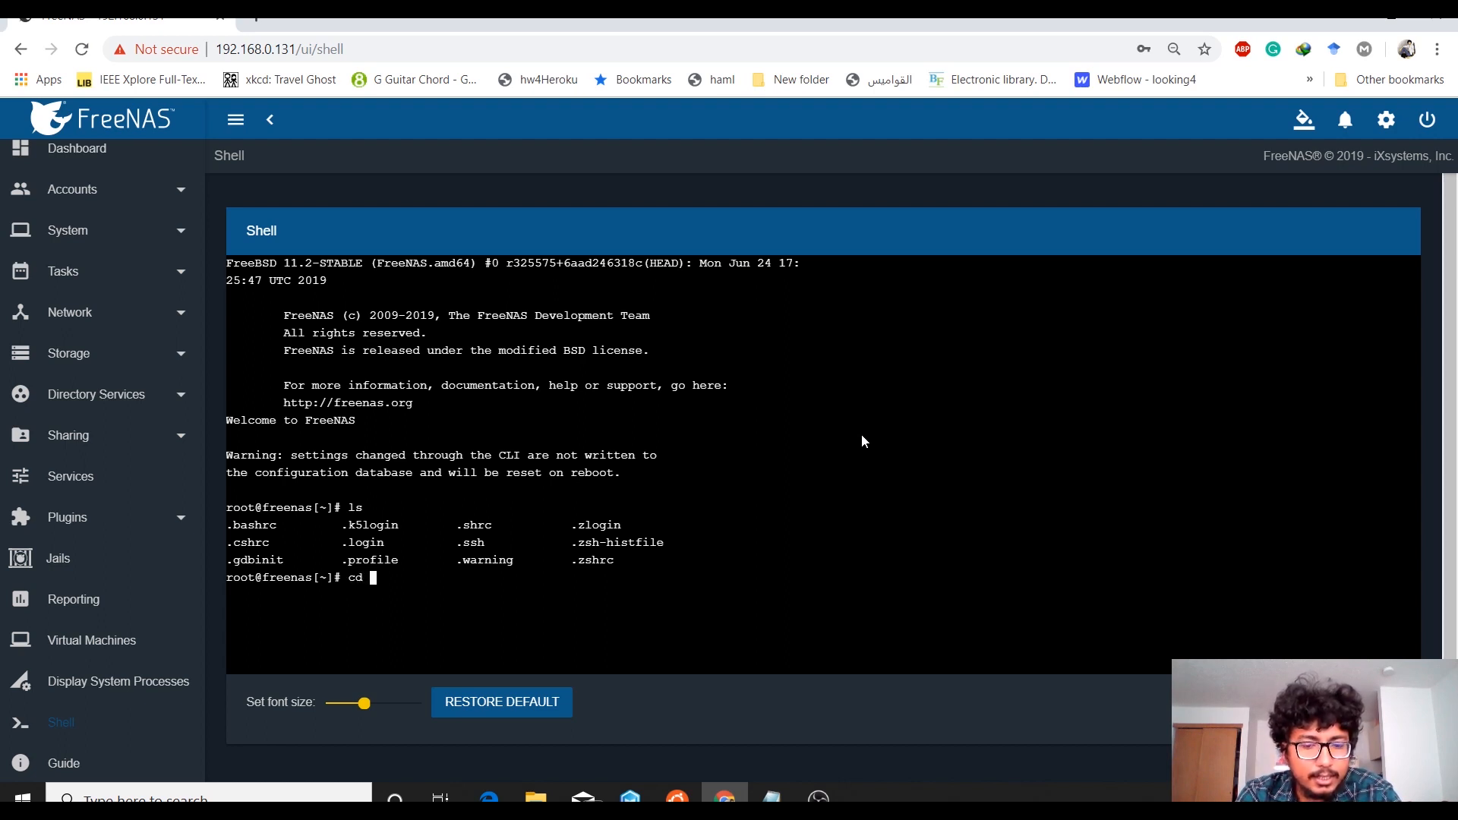
text(mnt)
key(Return)
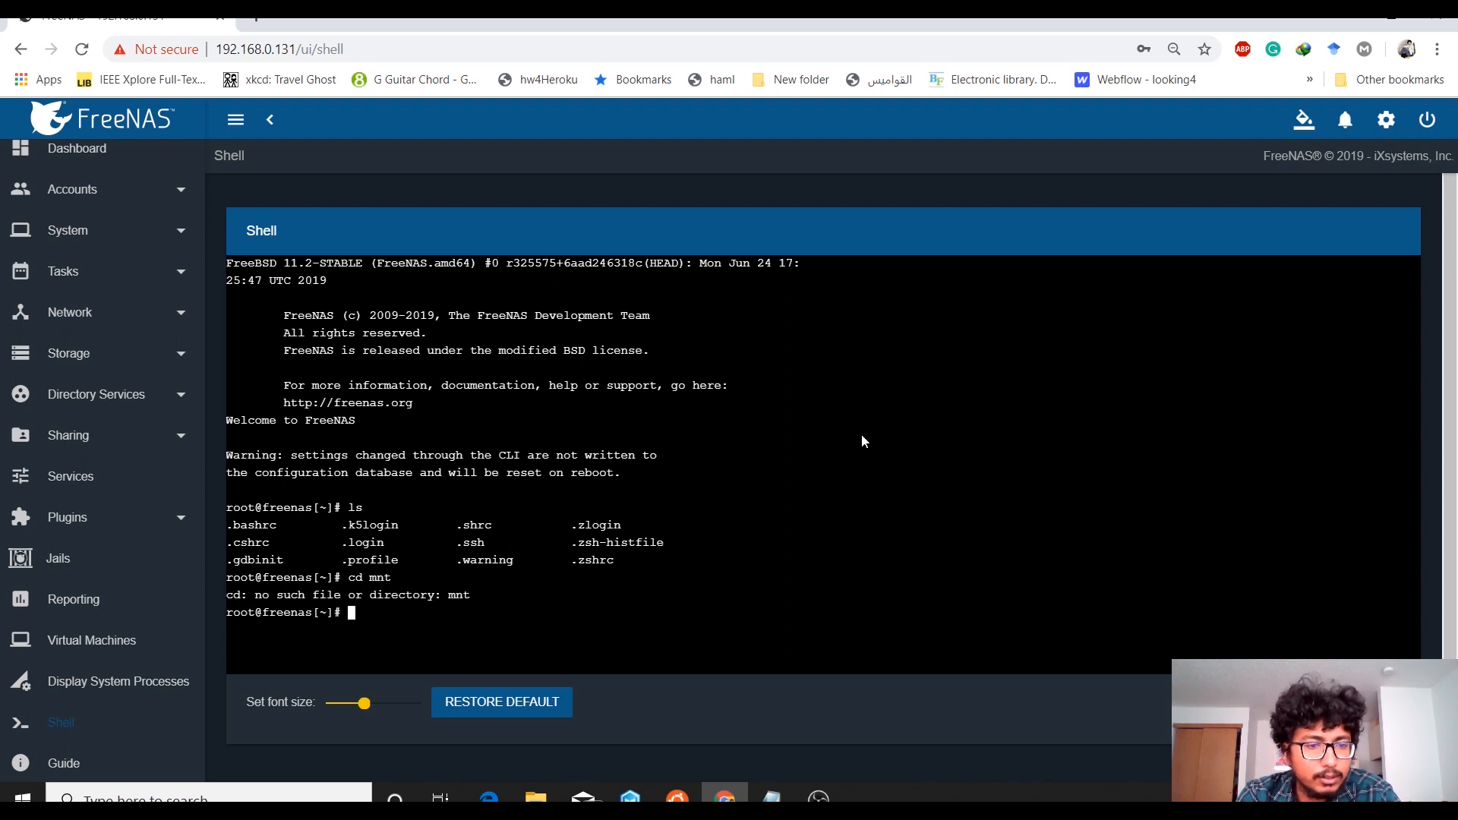
text(cd)
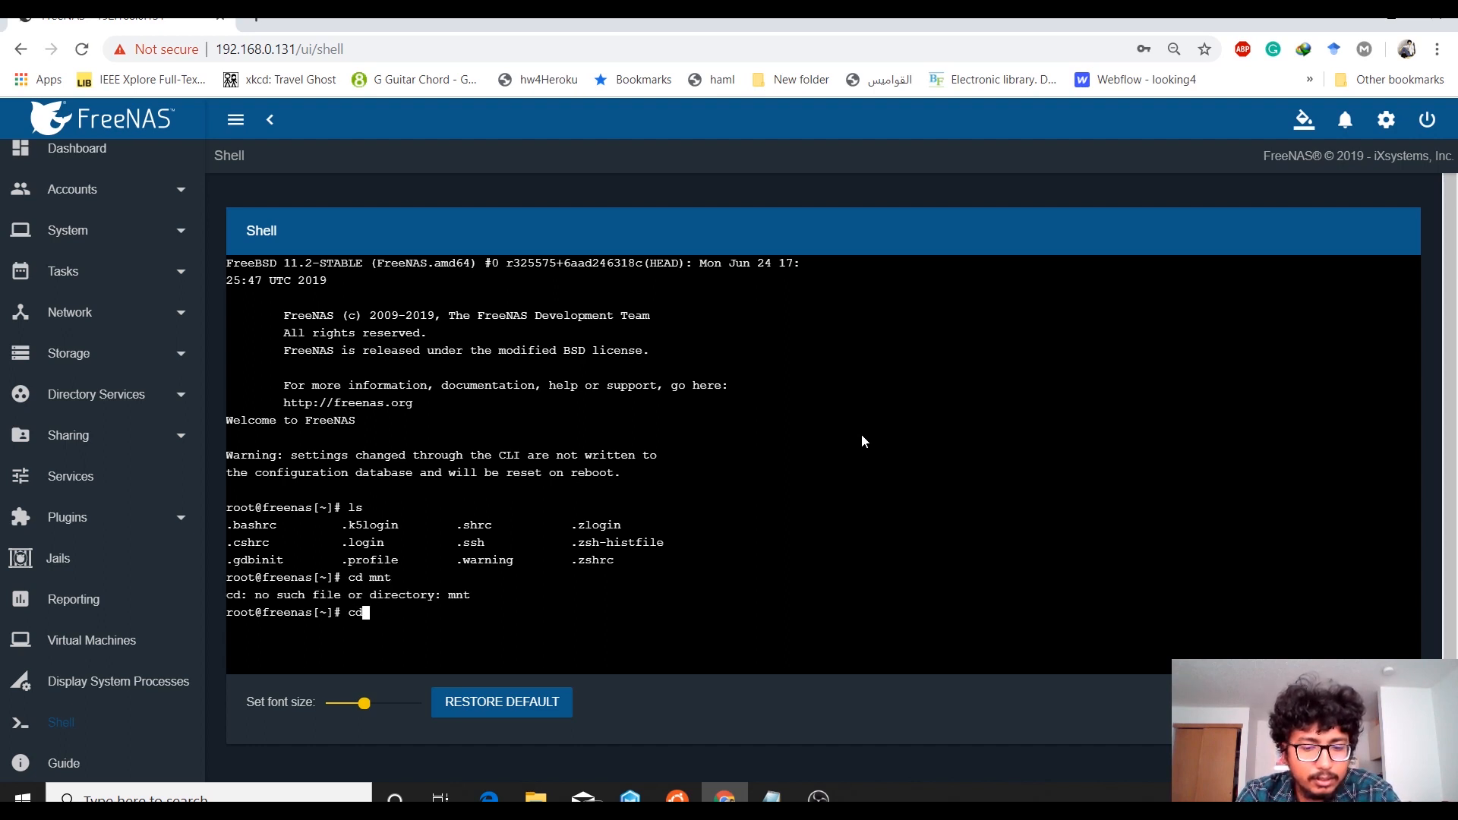
text( /mnt/)
key(Return)
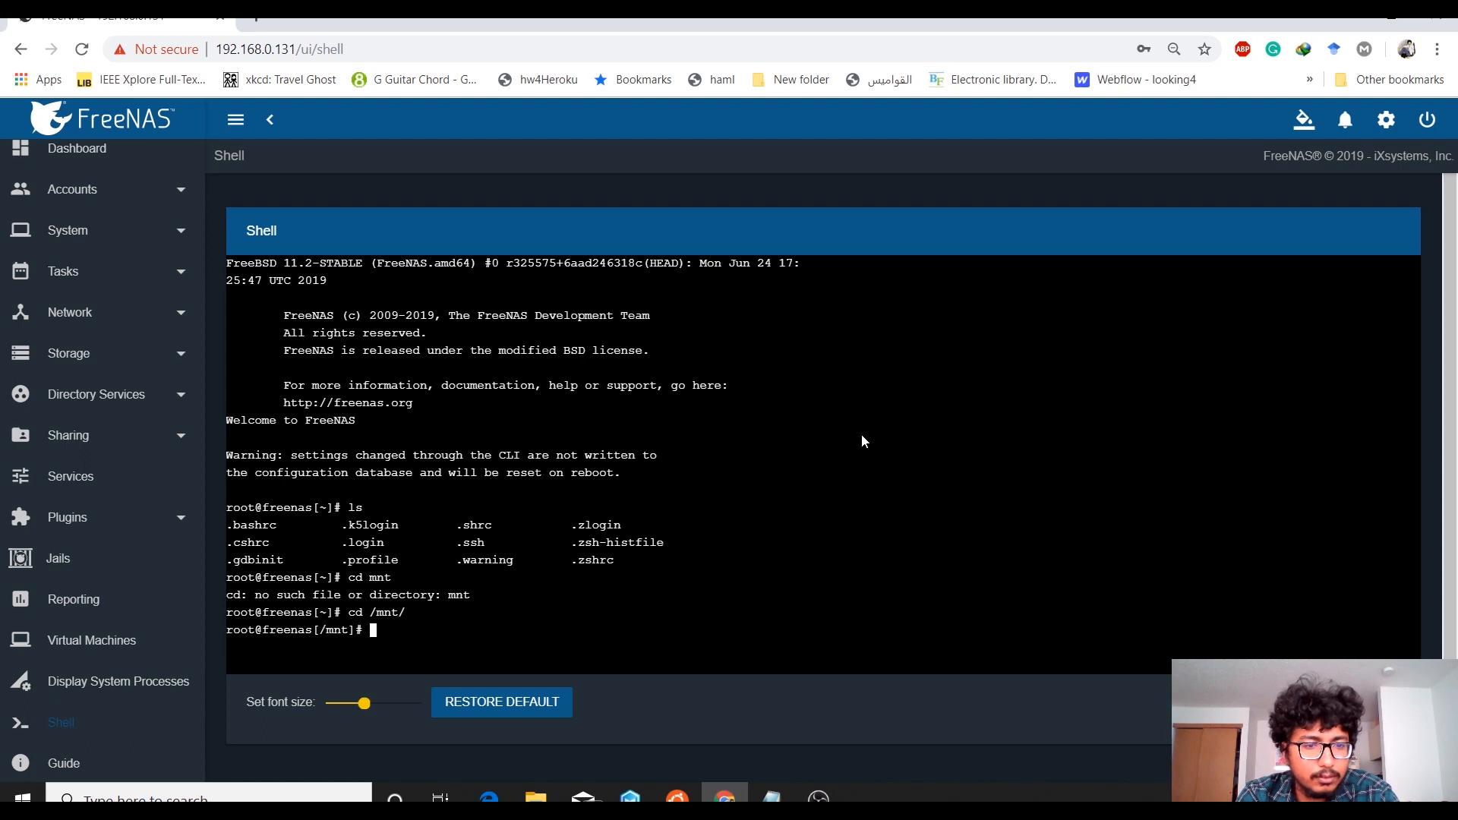
text(ls)
key(Return)
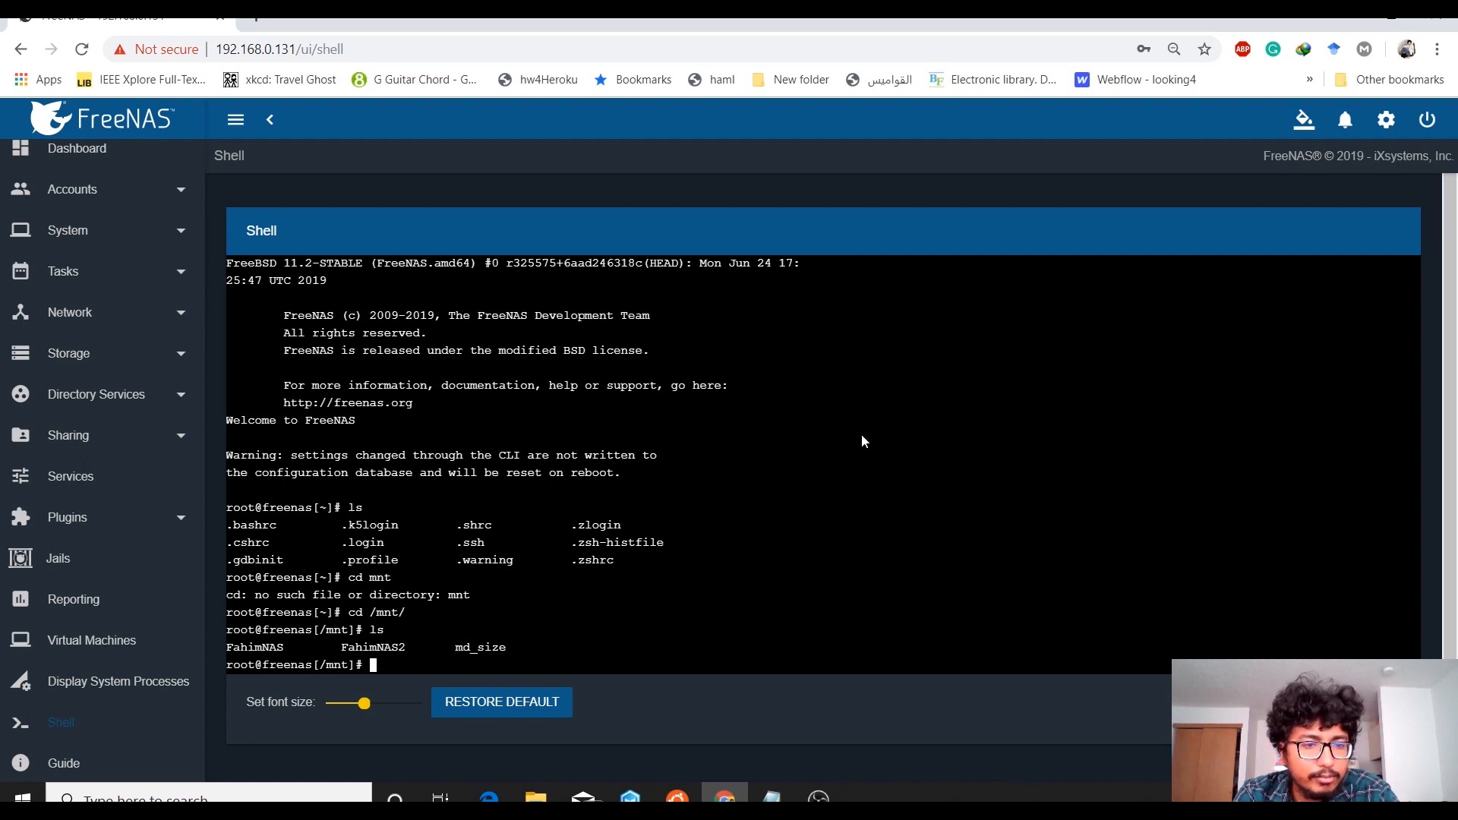
Enter the FahimNAS2 pool directory and list its contents.
text(cd )
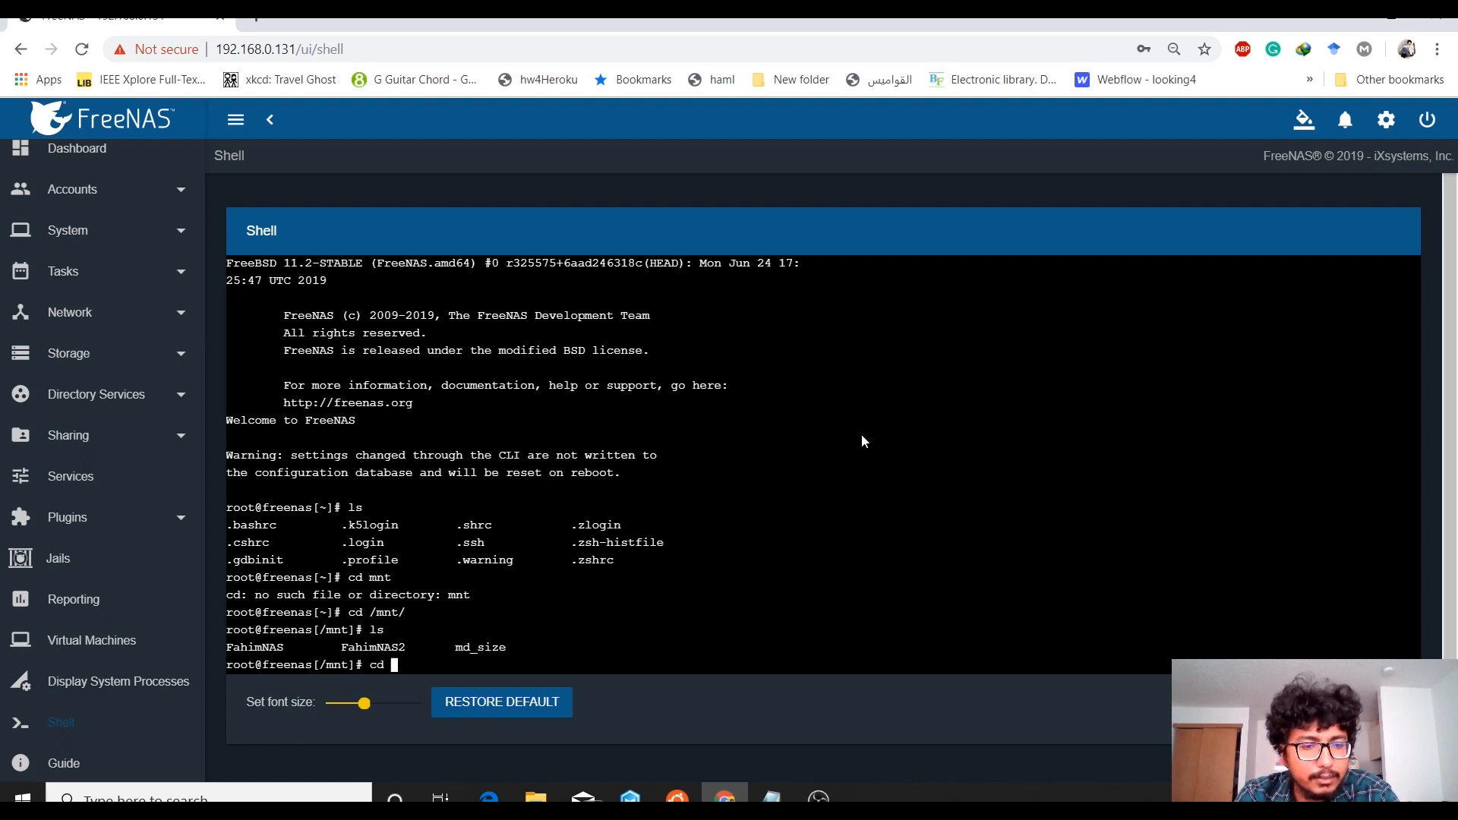
text(FahimNAS2)
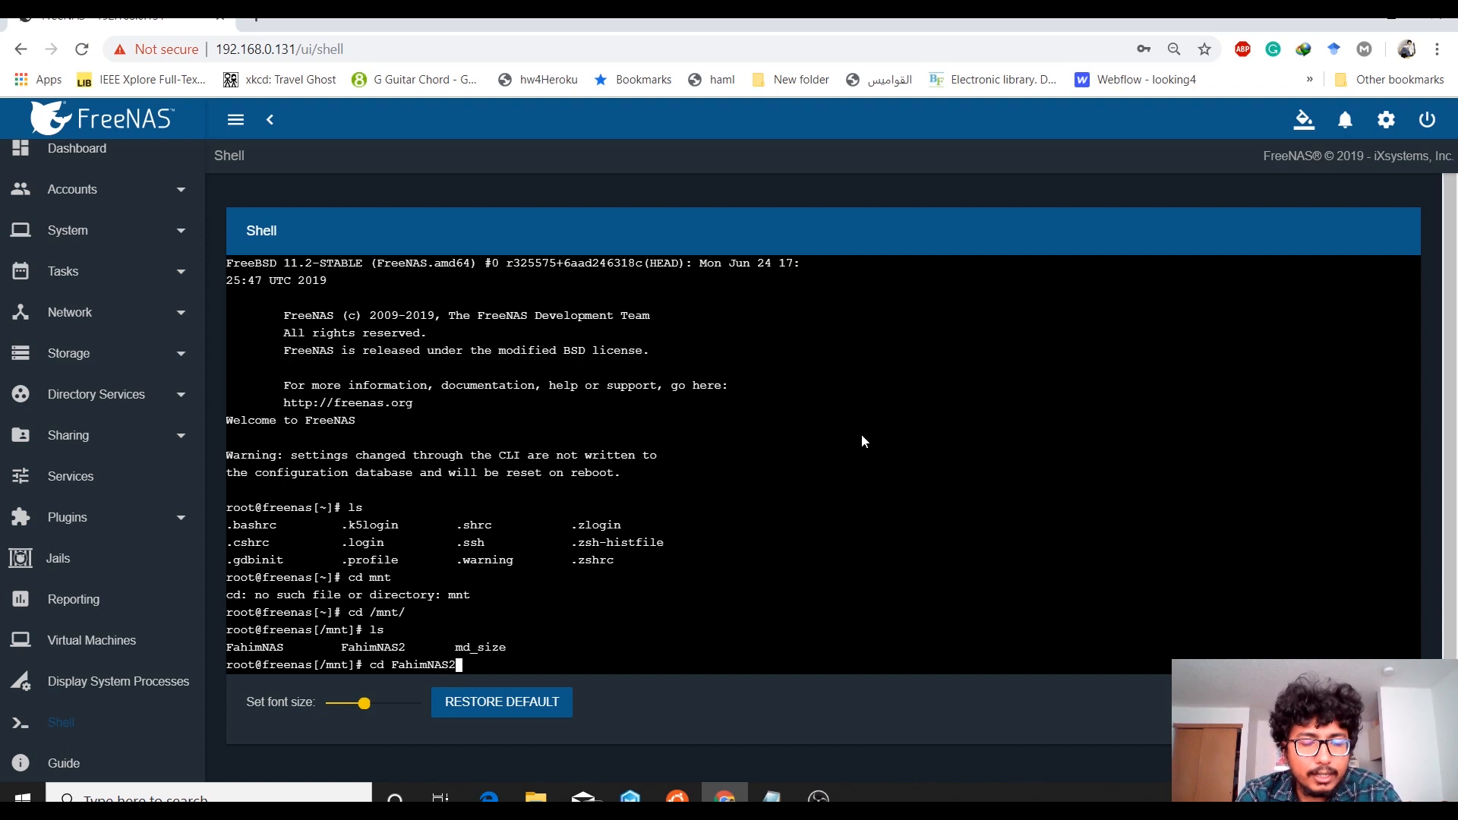
key(Return)
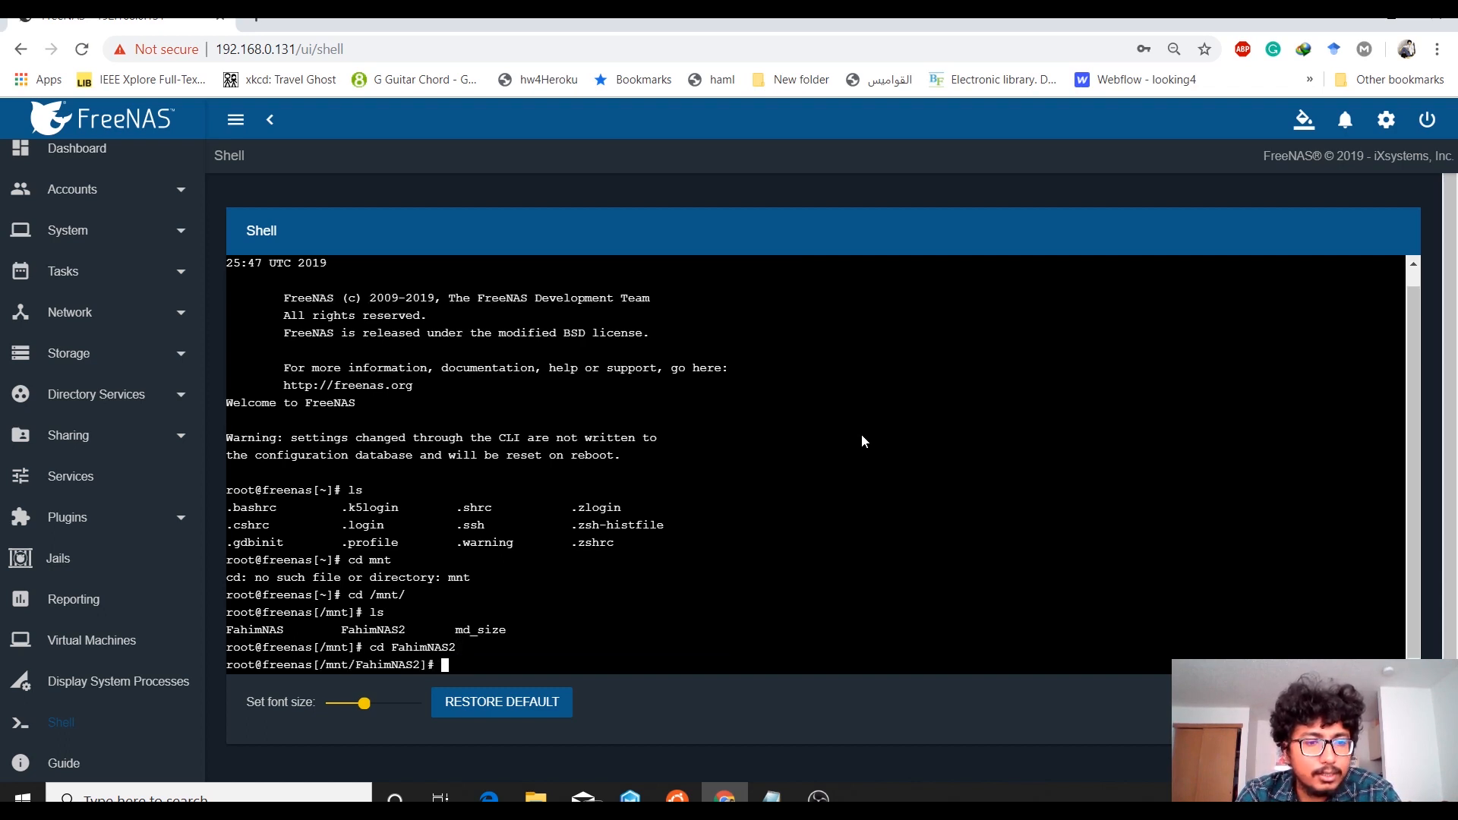
text(ls)
key(Return)
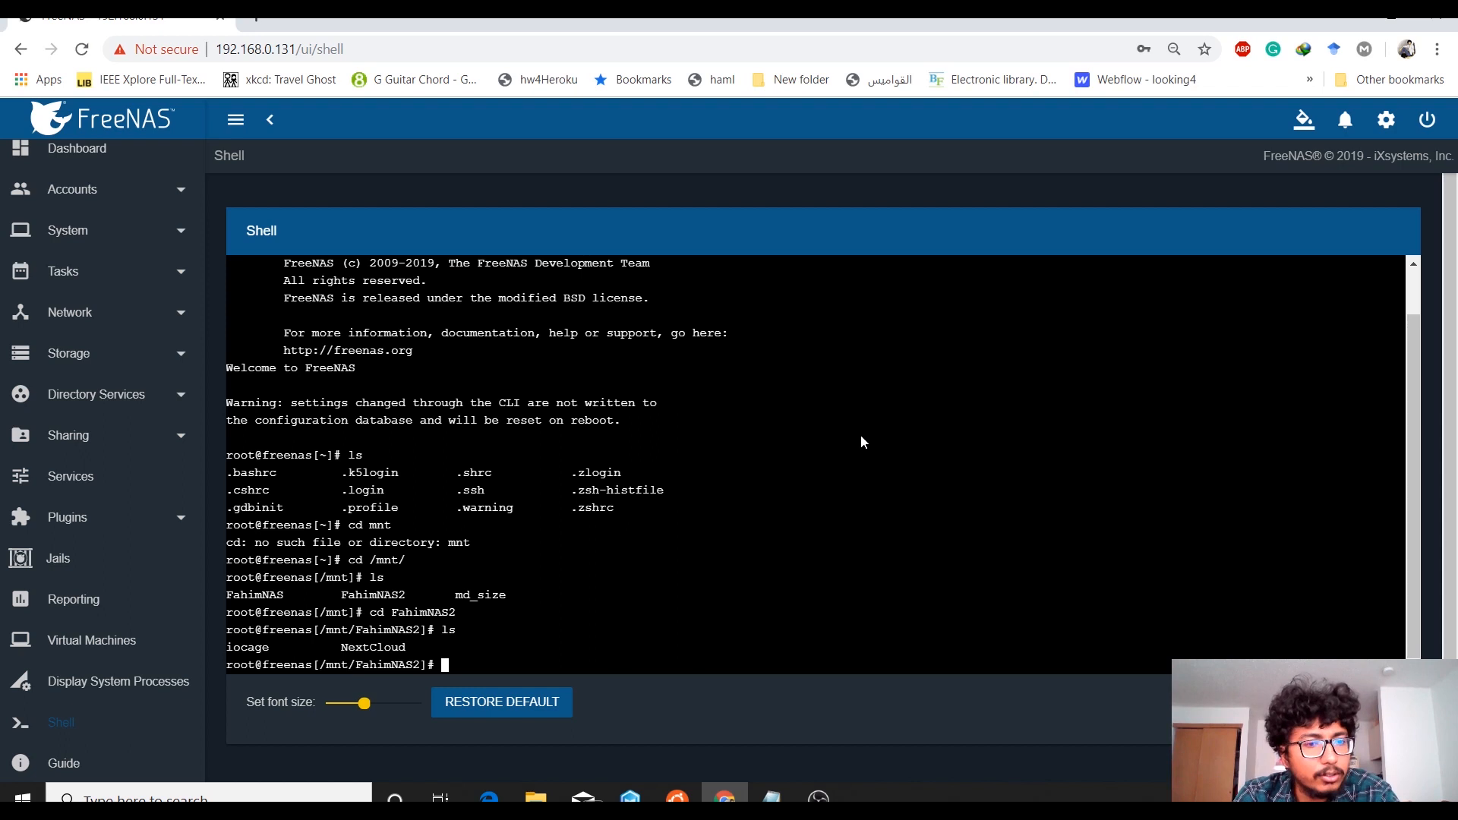
Move into the pool's iocage directory and list its contents.
text(cd )
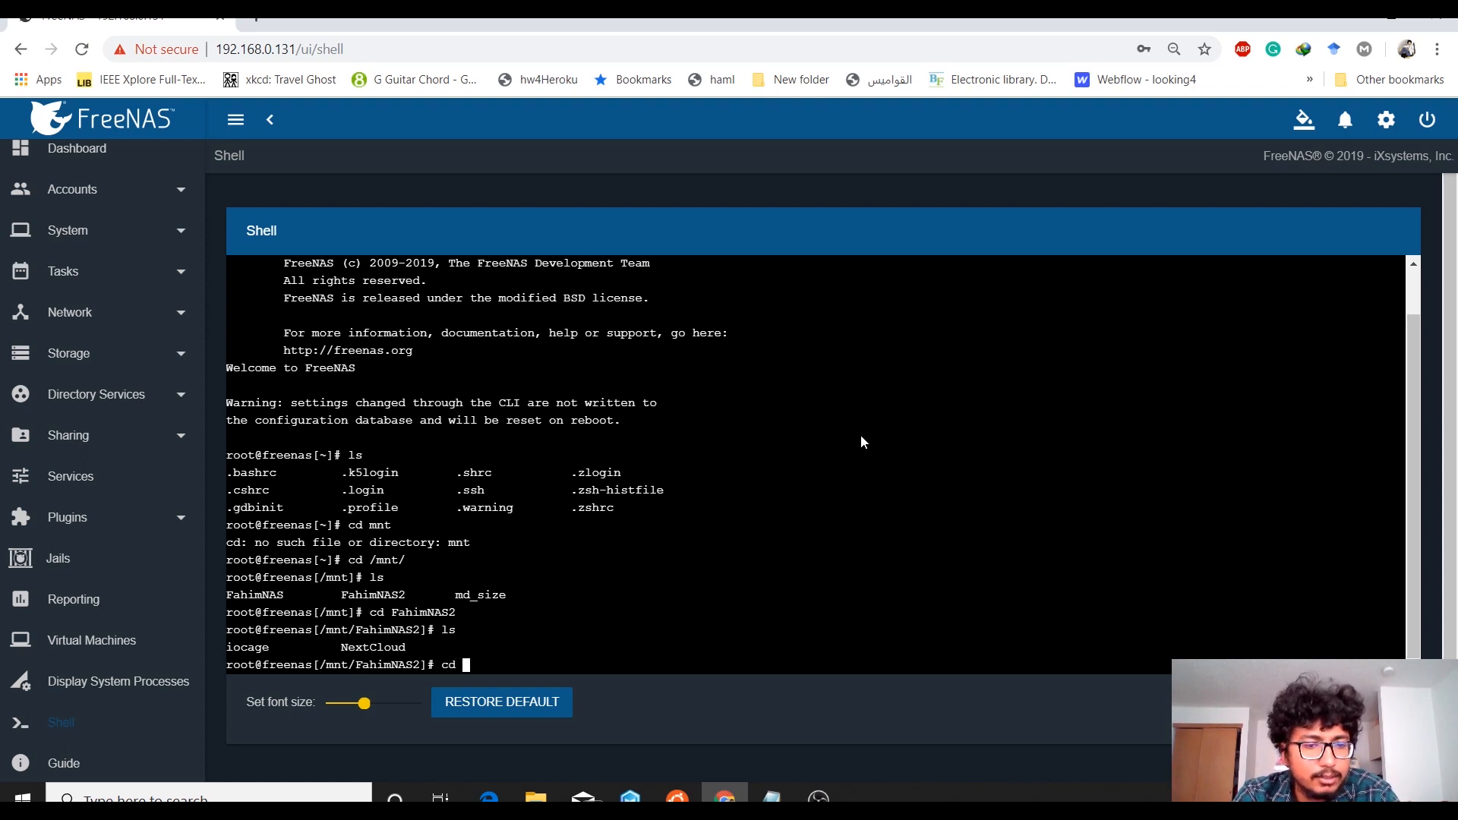
text(iocage)
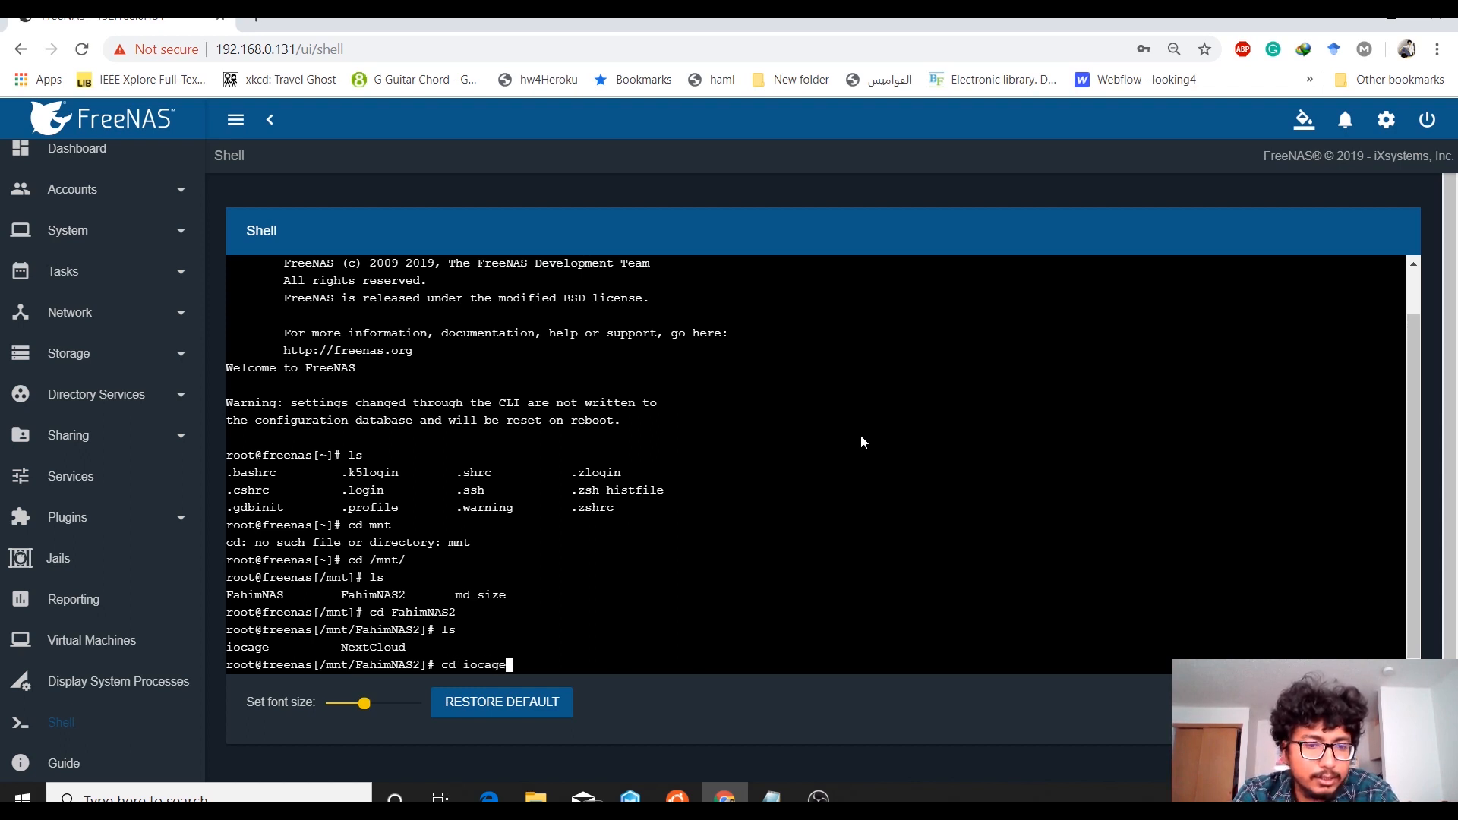
key(Return)
text(ls)
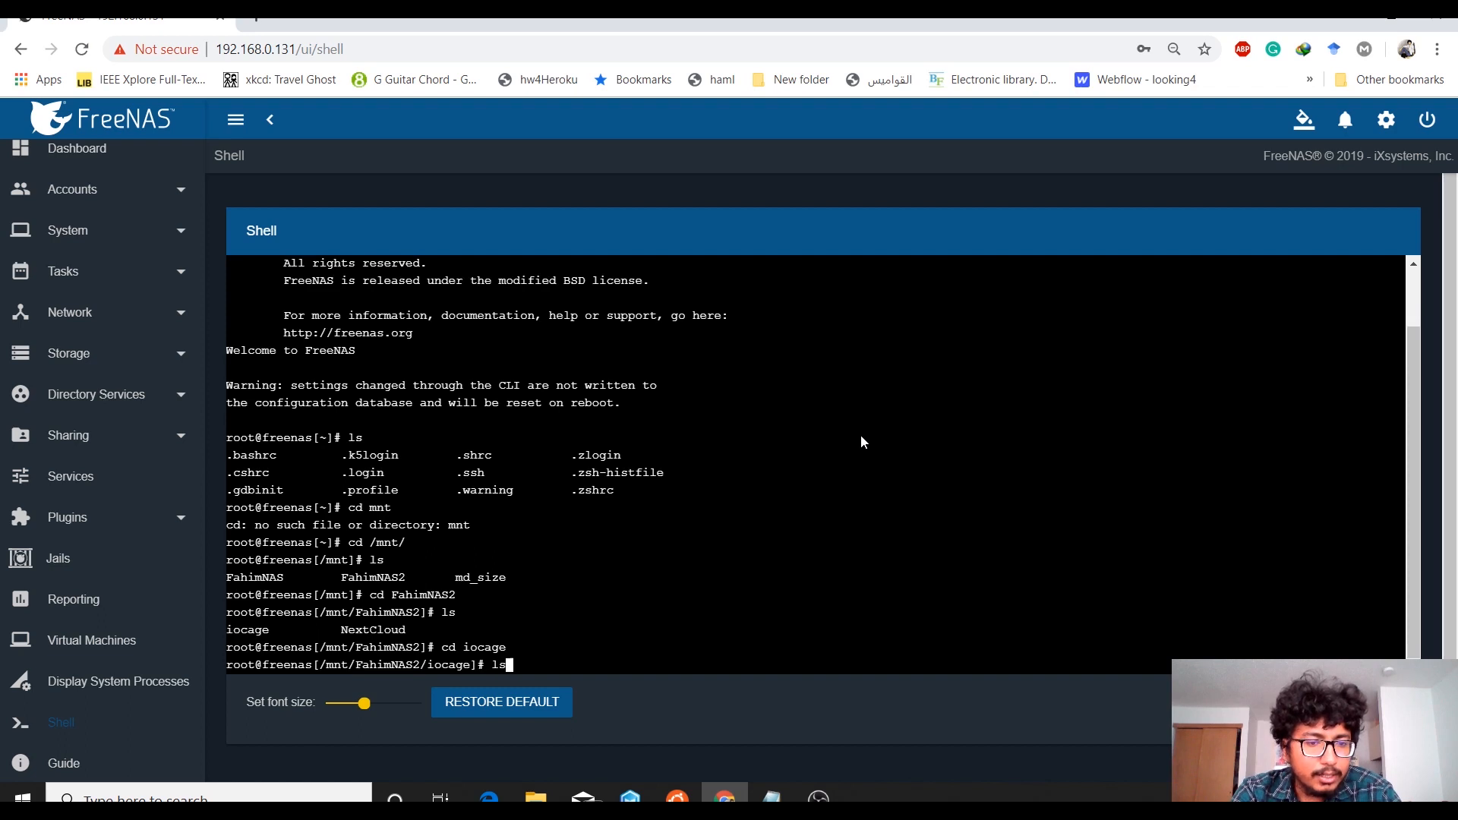
key(Return)
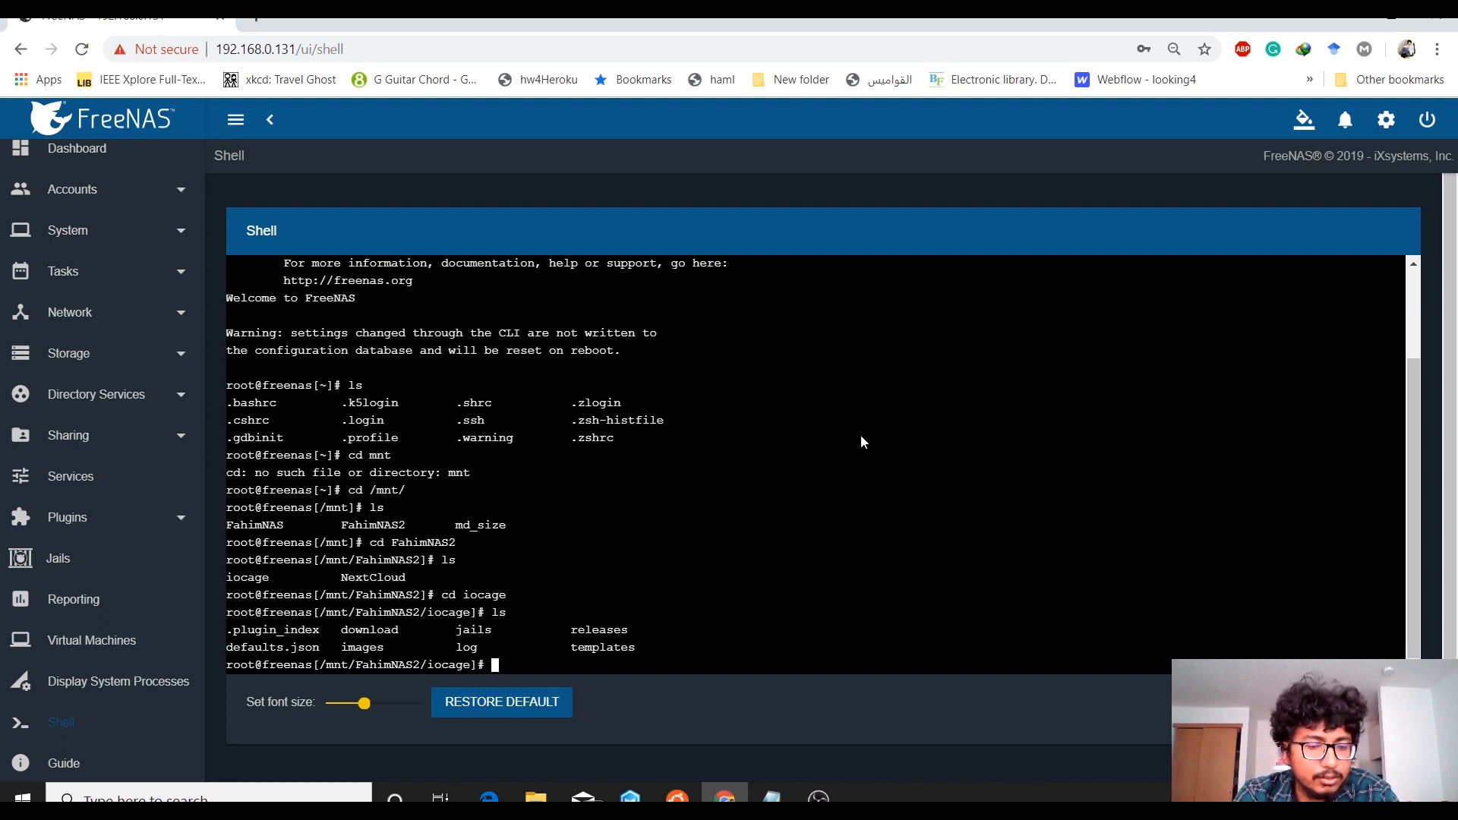
Move into the jails directory under iocage and list the jails it contains.
text(cd jails)
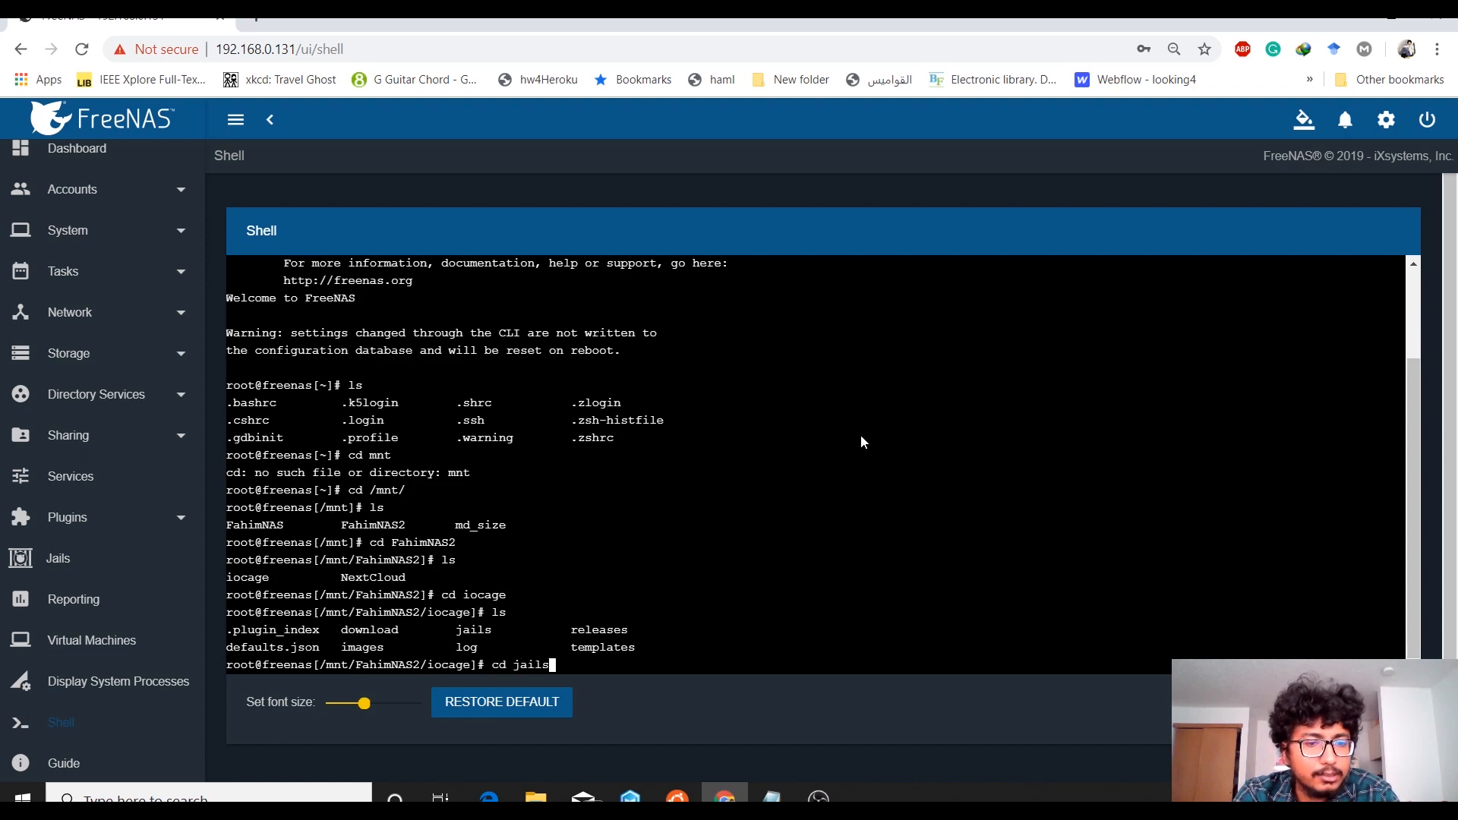
key(Return)
text(ls)
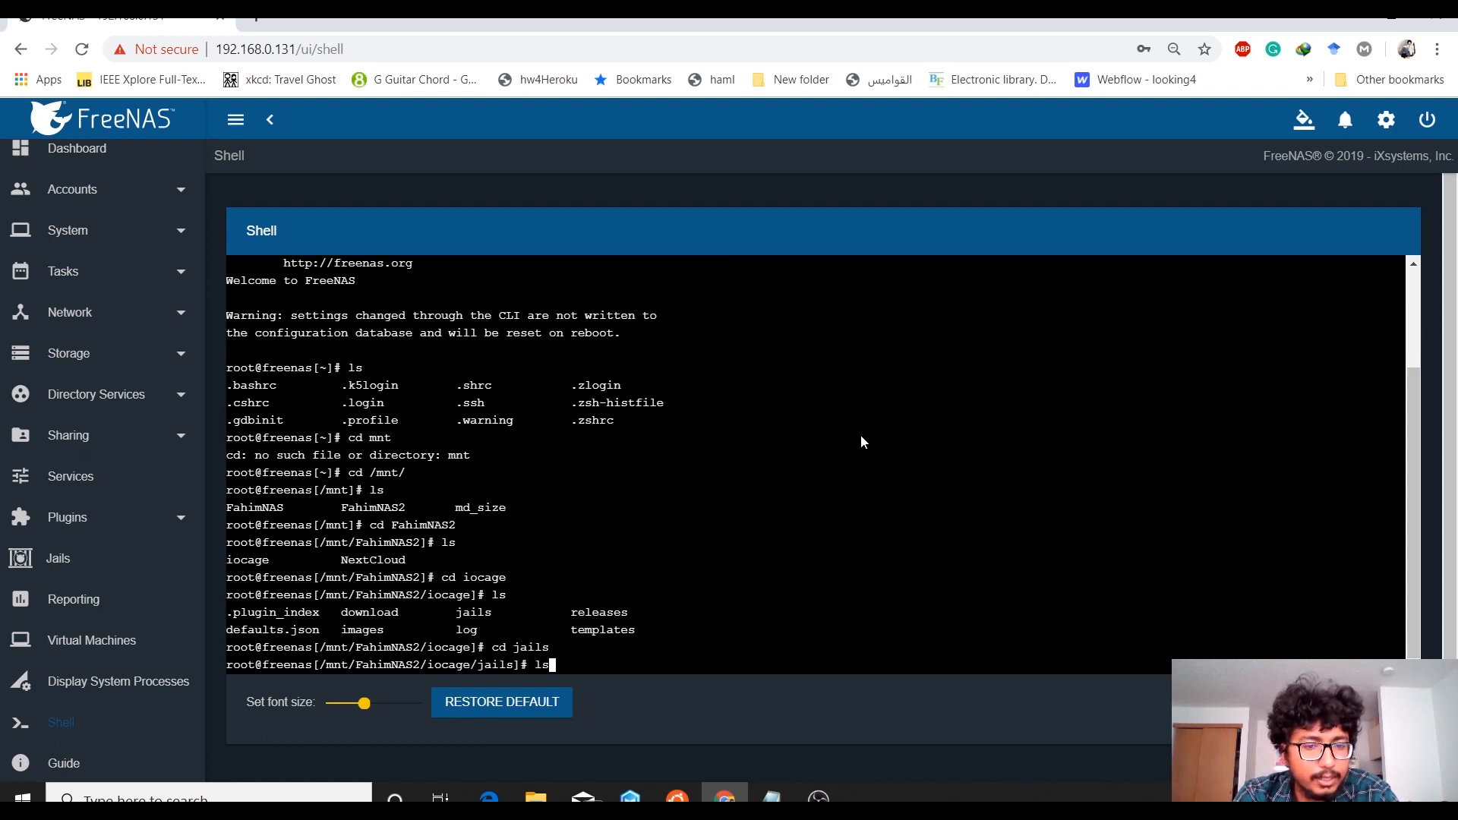
key(Return)
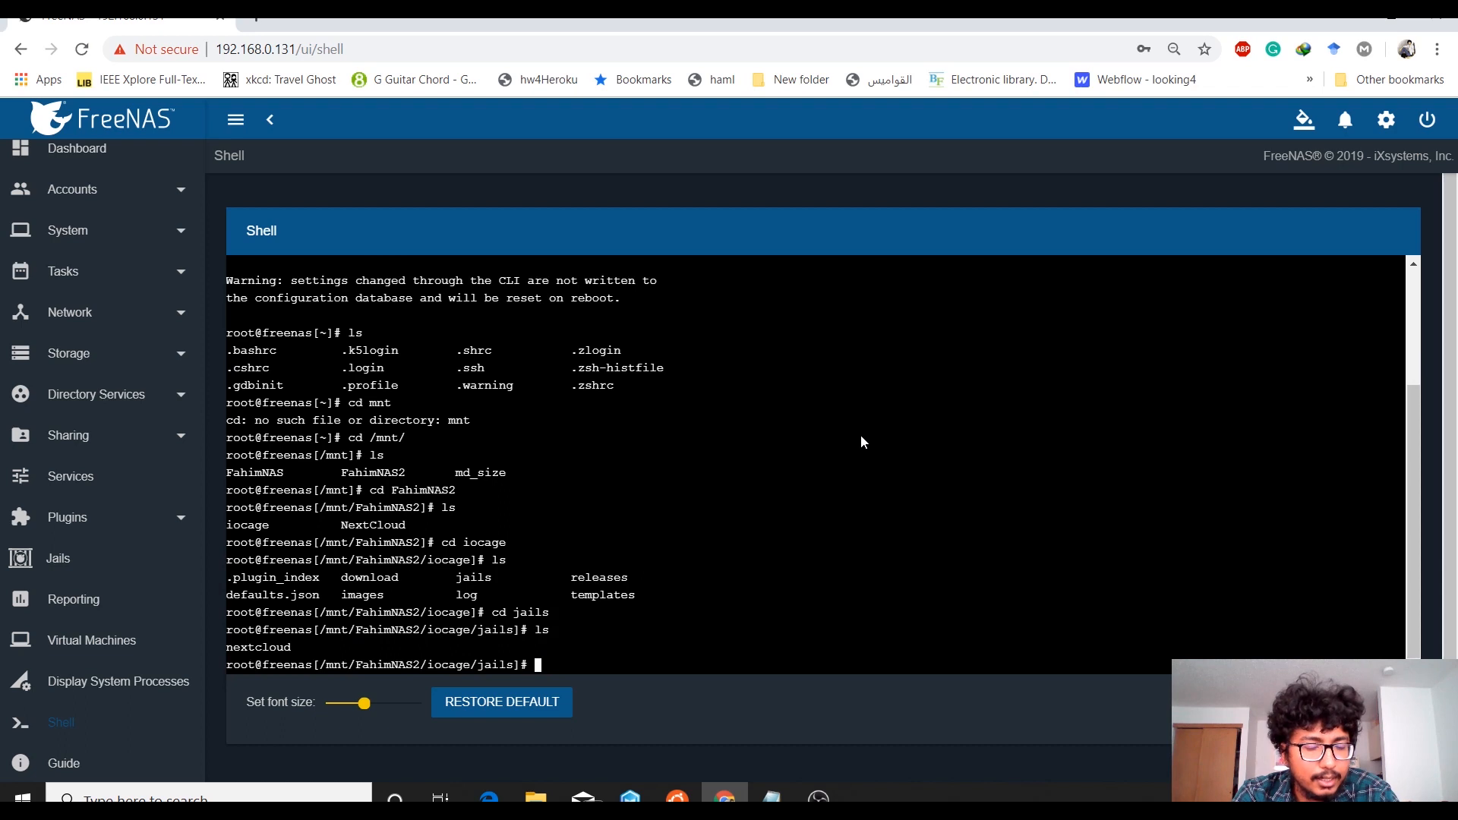
Change to the nextcloud jail's directory and list its contents.
text(cd )
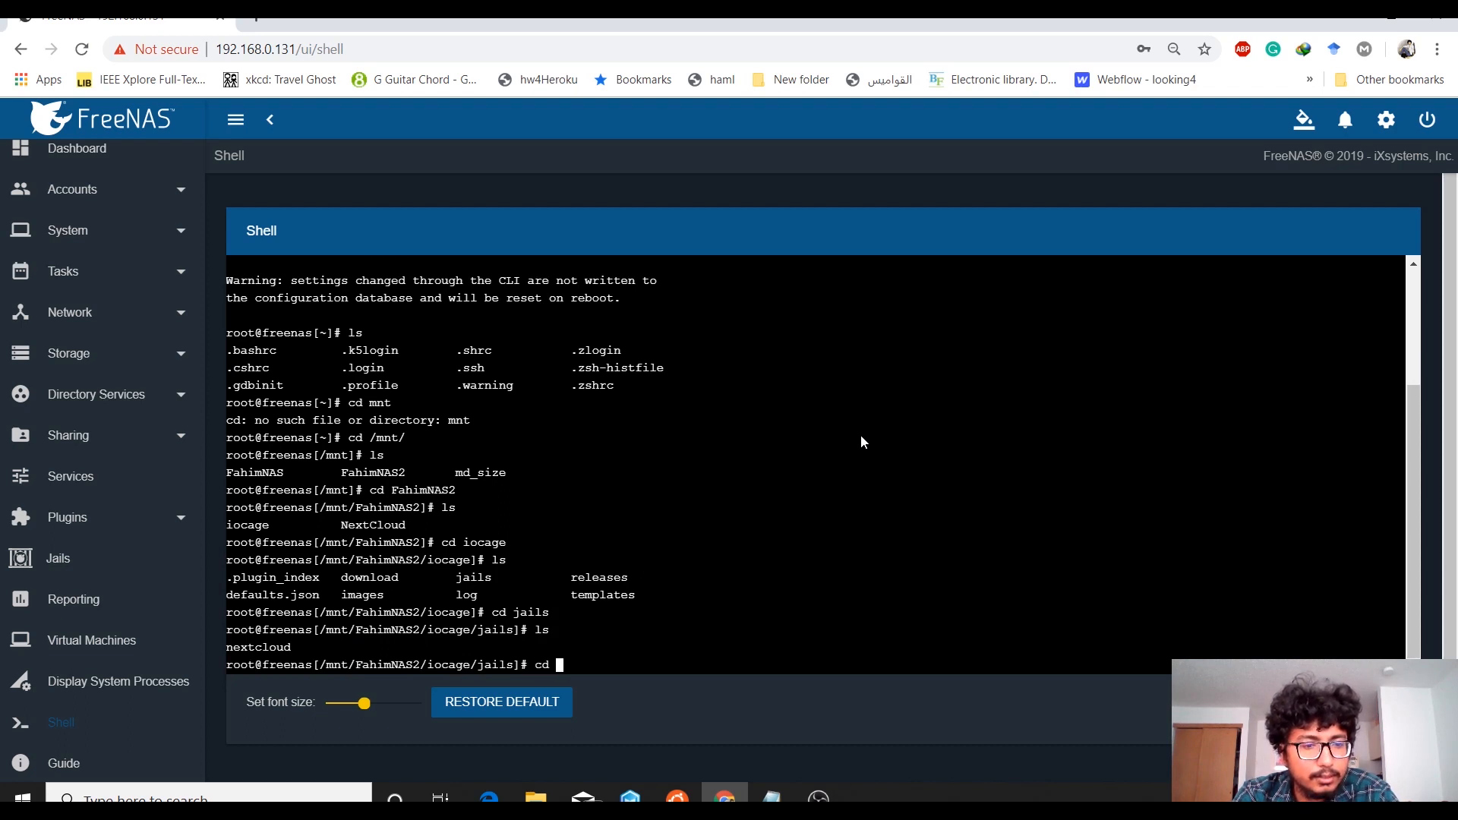
text(nextcl)
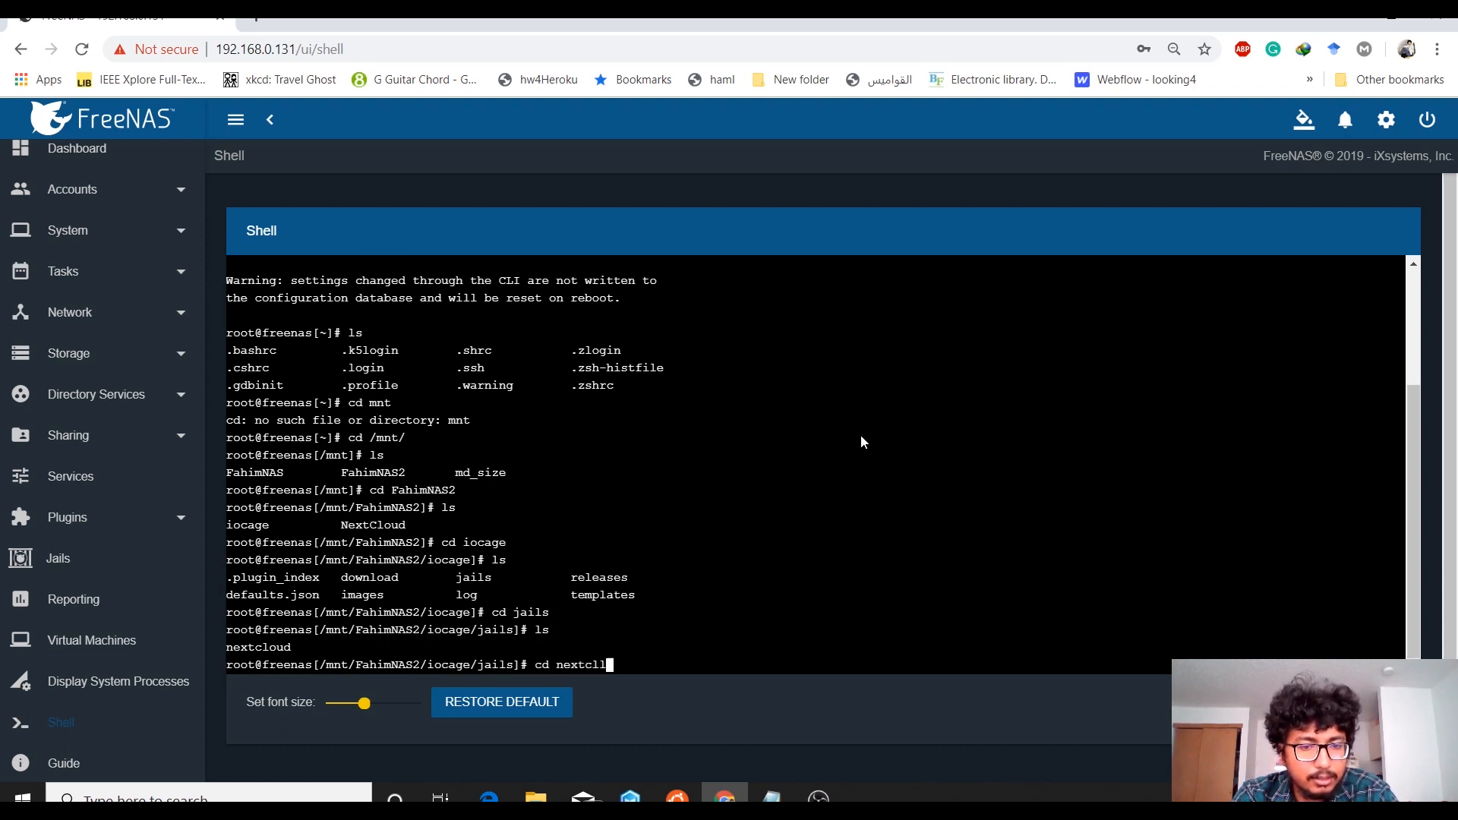
text(oud)
key(Return)
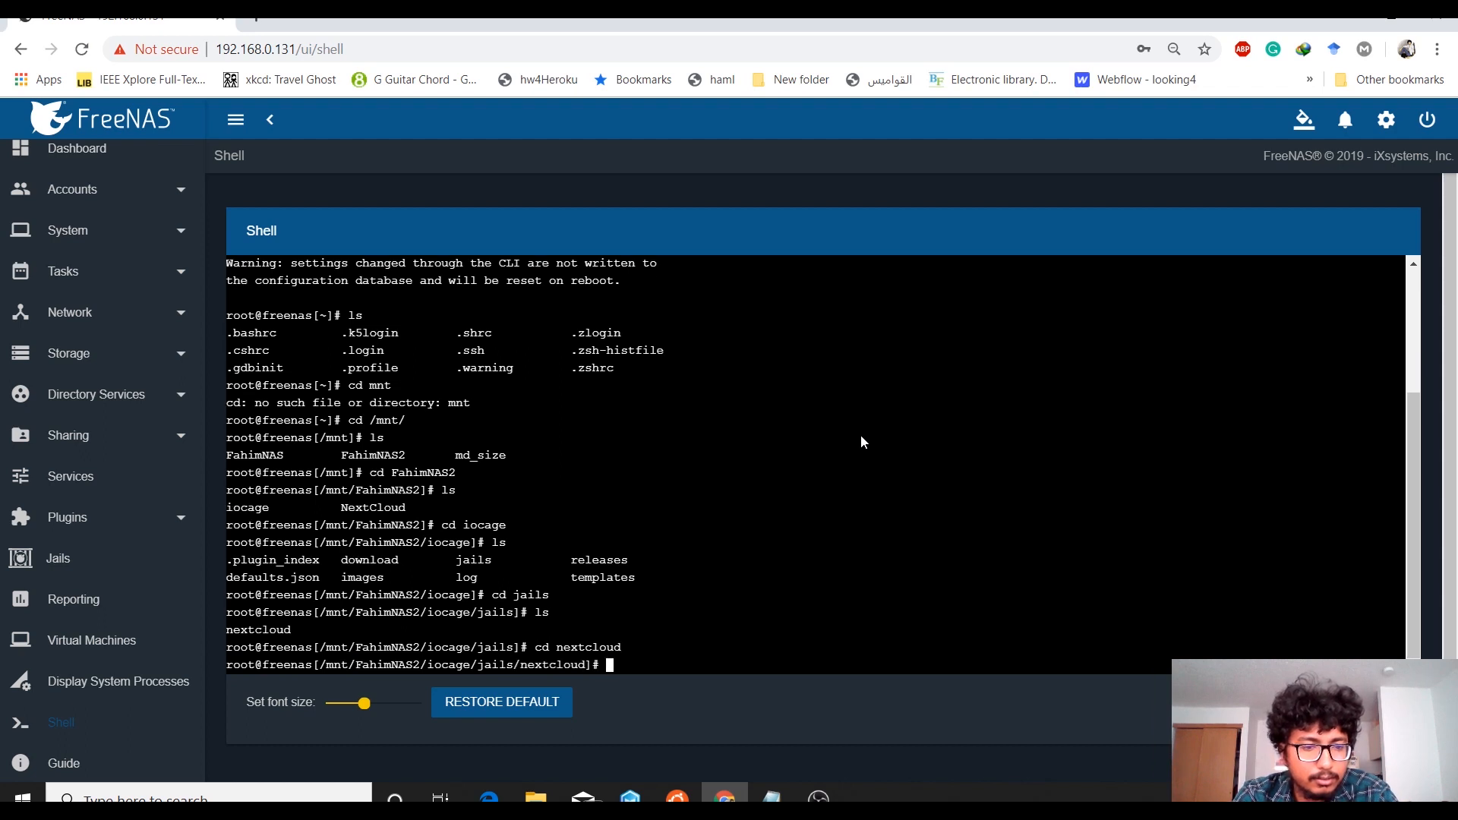
text(ls)
key(Return)
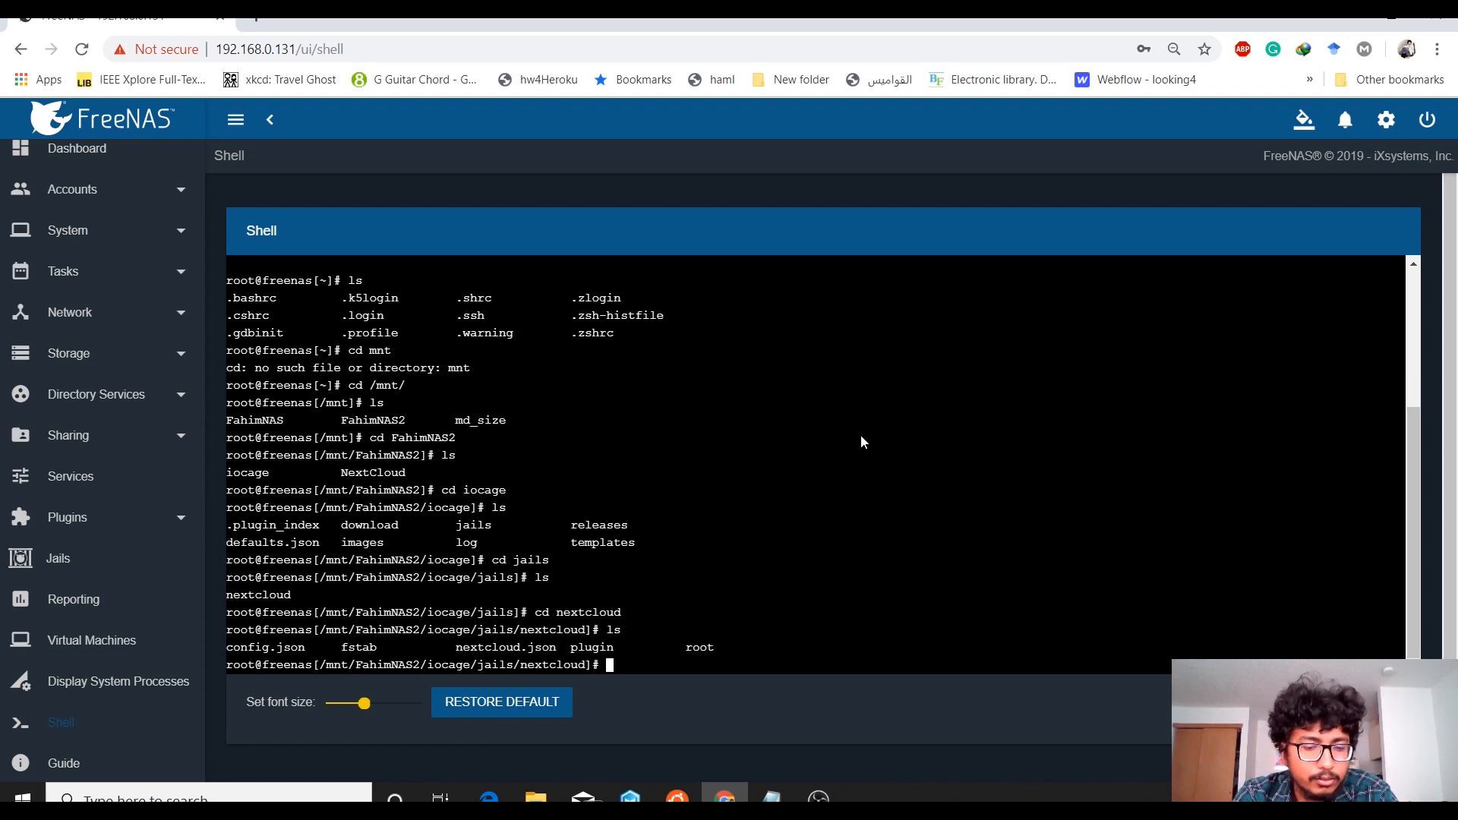
Move into the nextcloud jail's root directory and list its contents.
text(cd root)
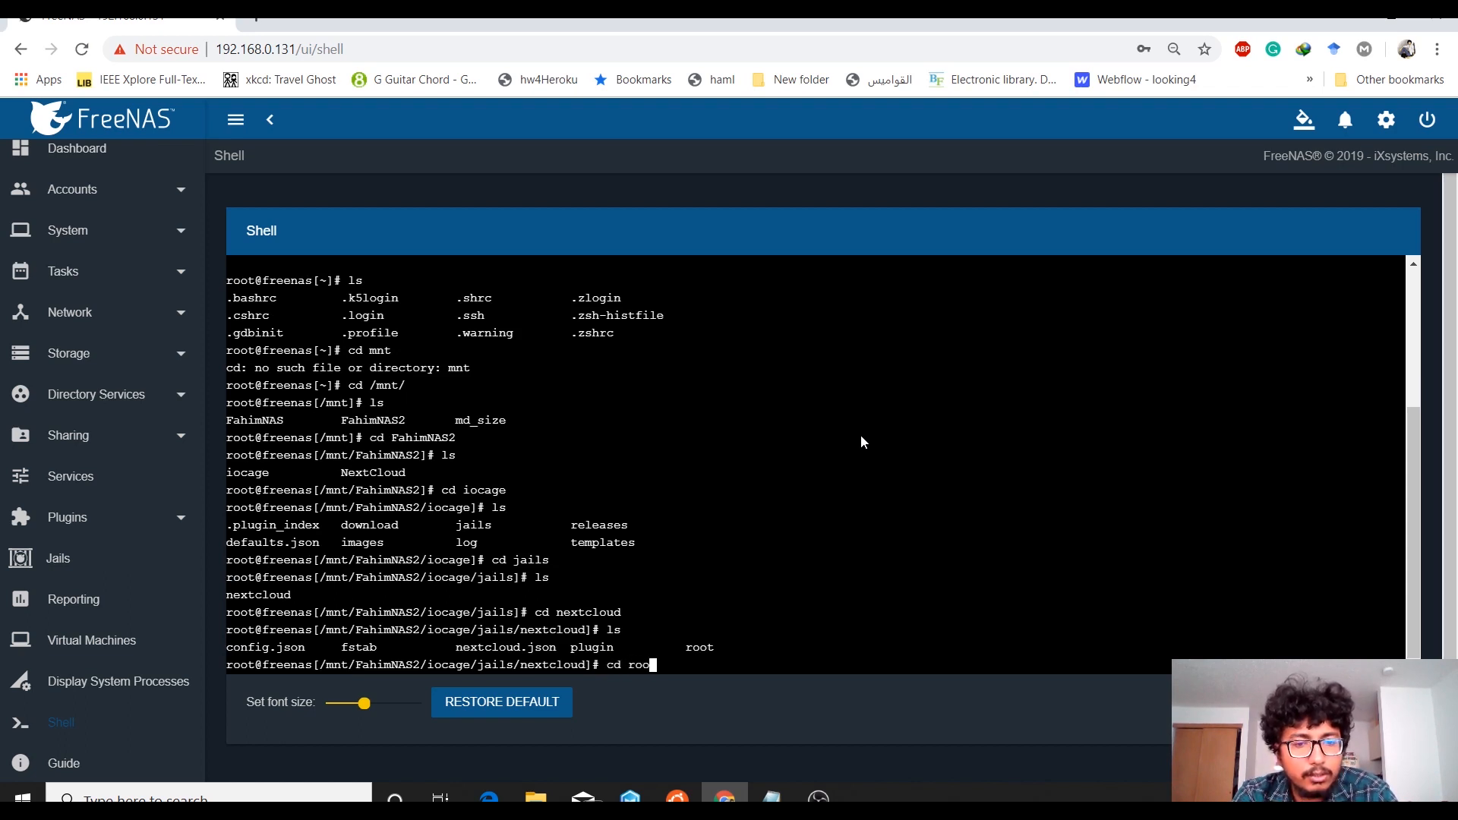
key(Return)
text(ls)
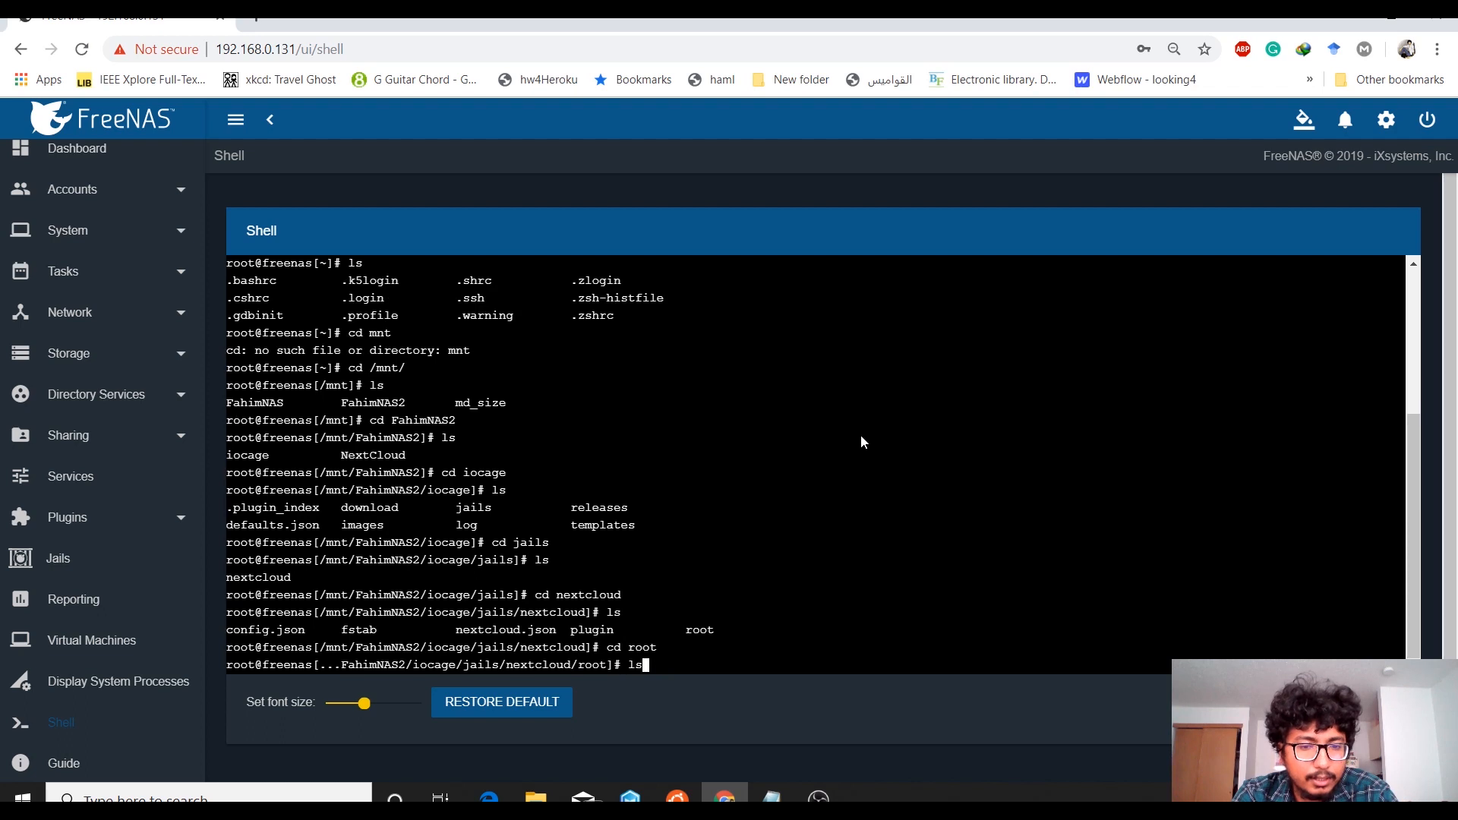
key(Return)
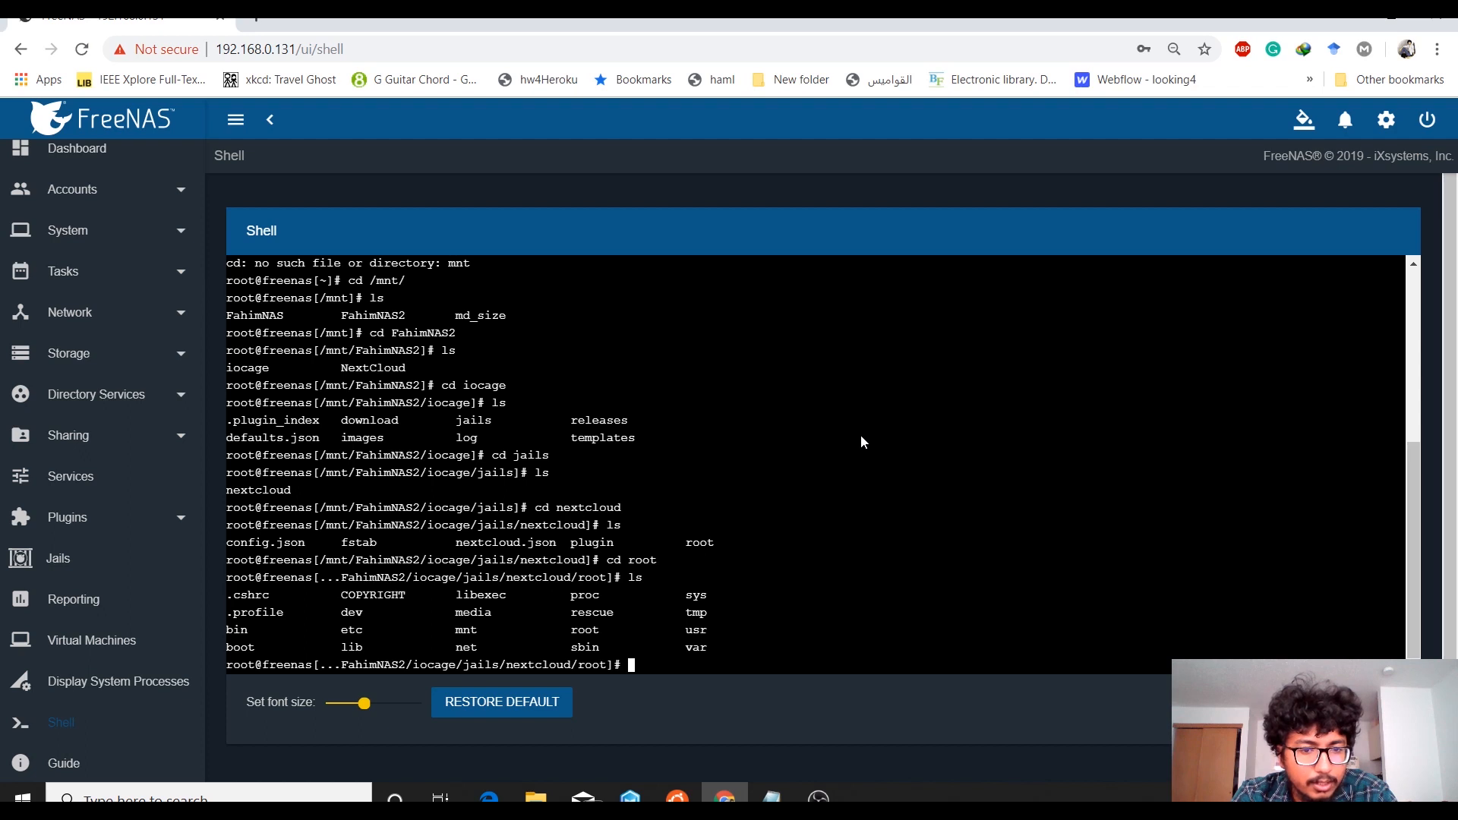
Enter the nested root directory inside the jail's root and list the files there.
text(cd root)
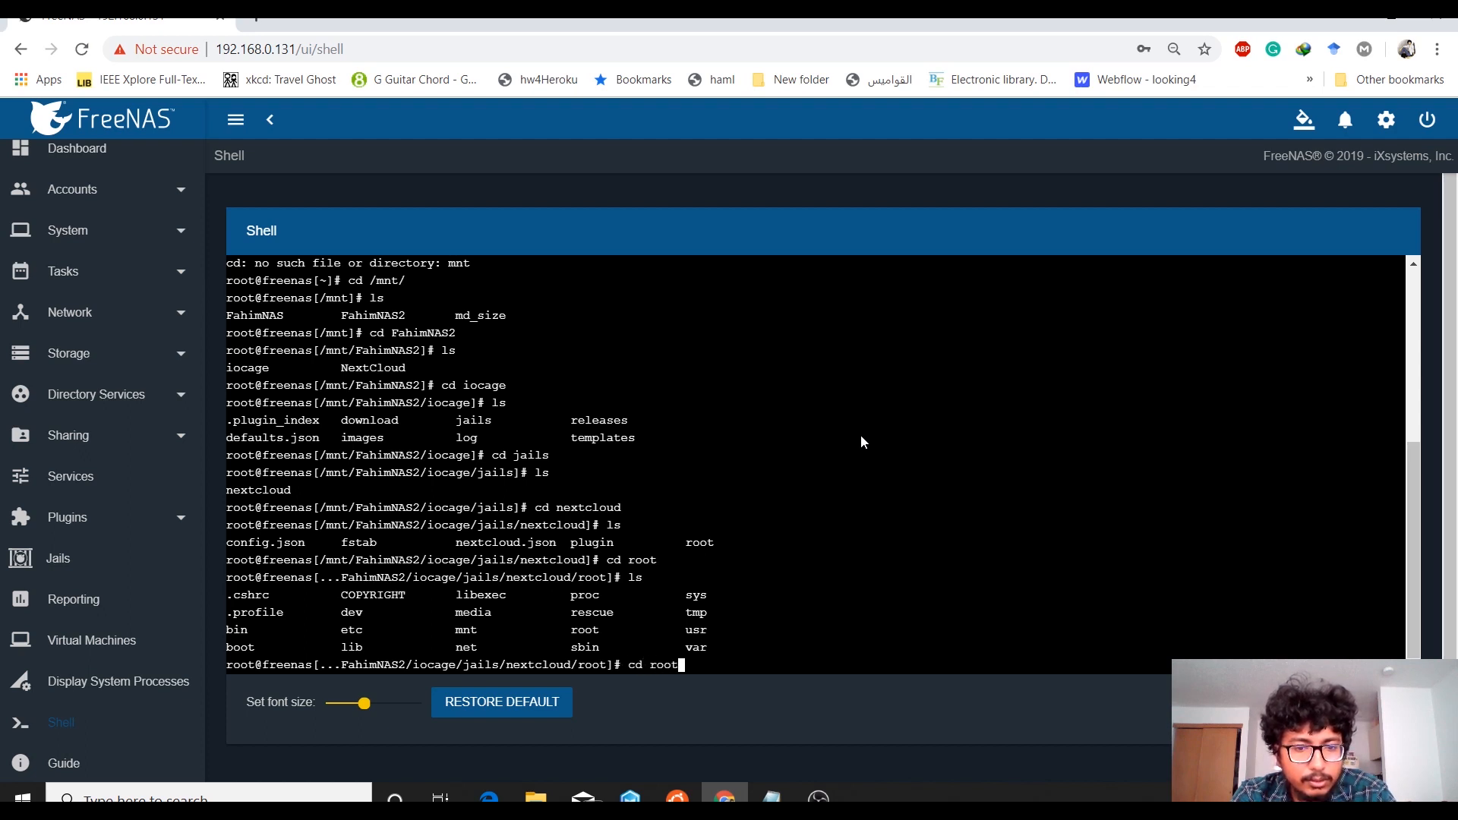
key(Return)
text(ls)
key(Return)
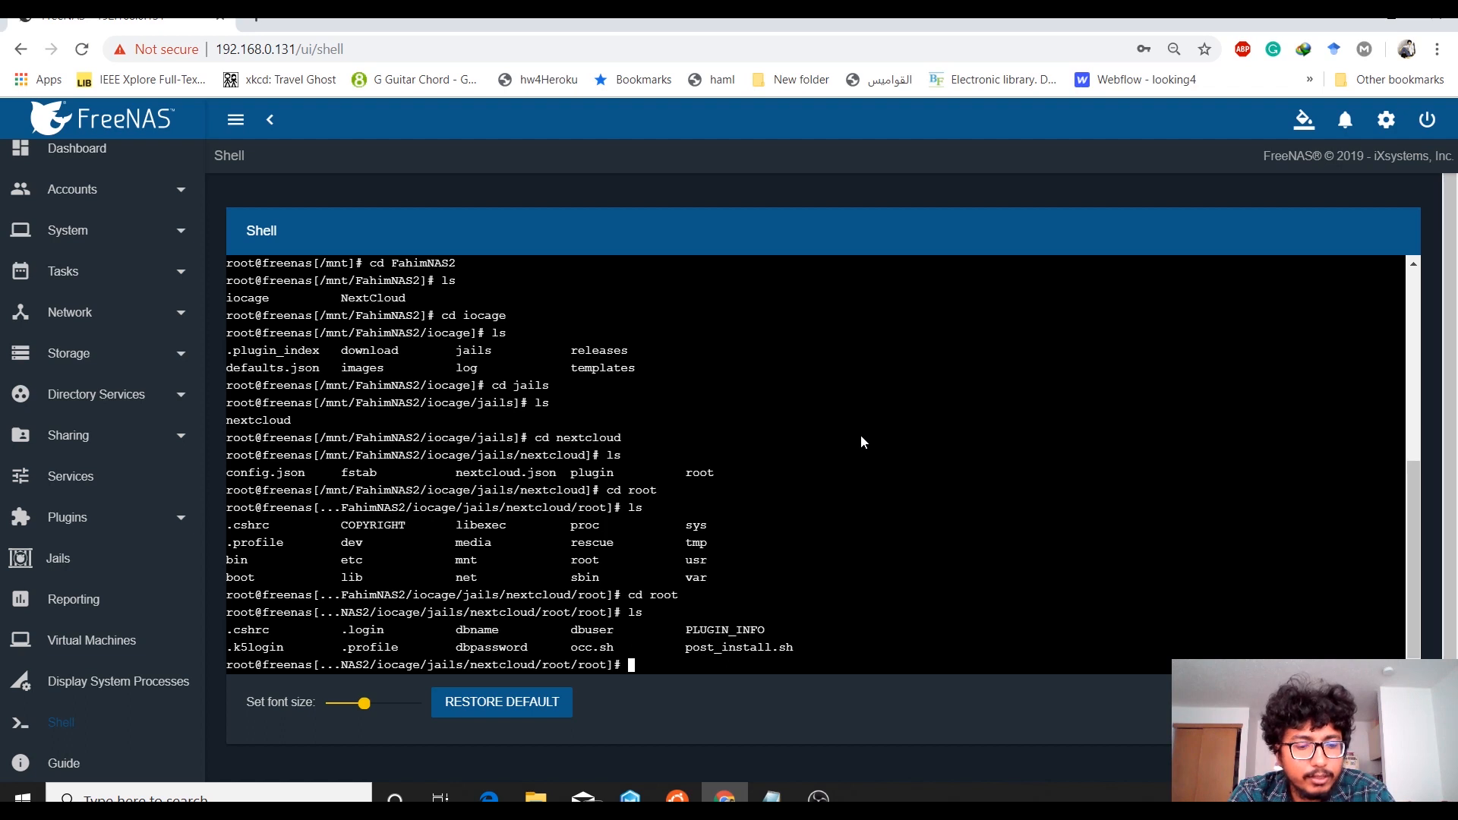
Display the contents of the PLUGIN_INFO file with the cat command.
text(cat )
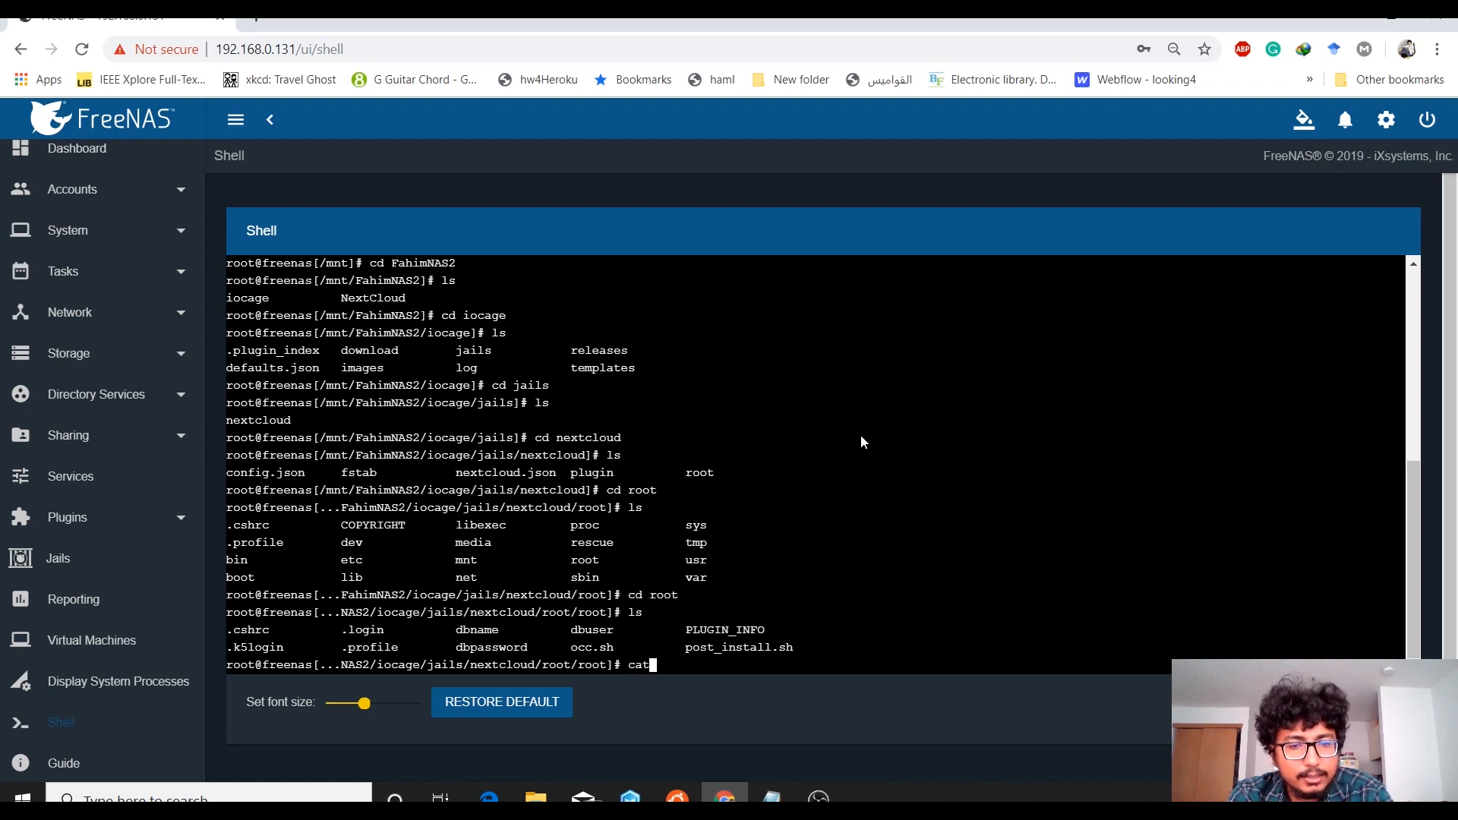
text(PL)
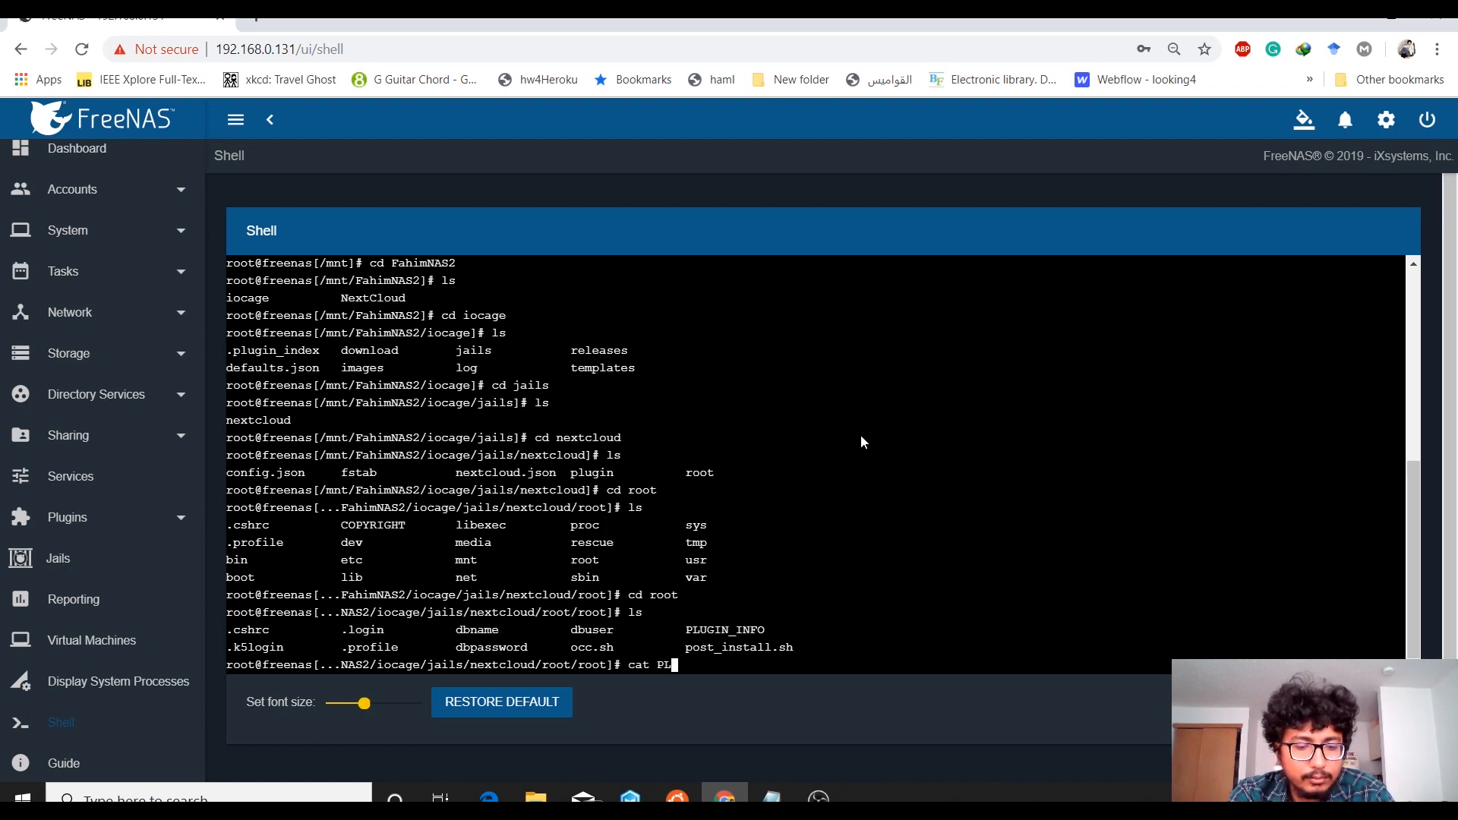
text(UGIN_INGO)
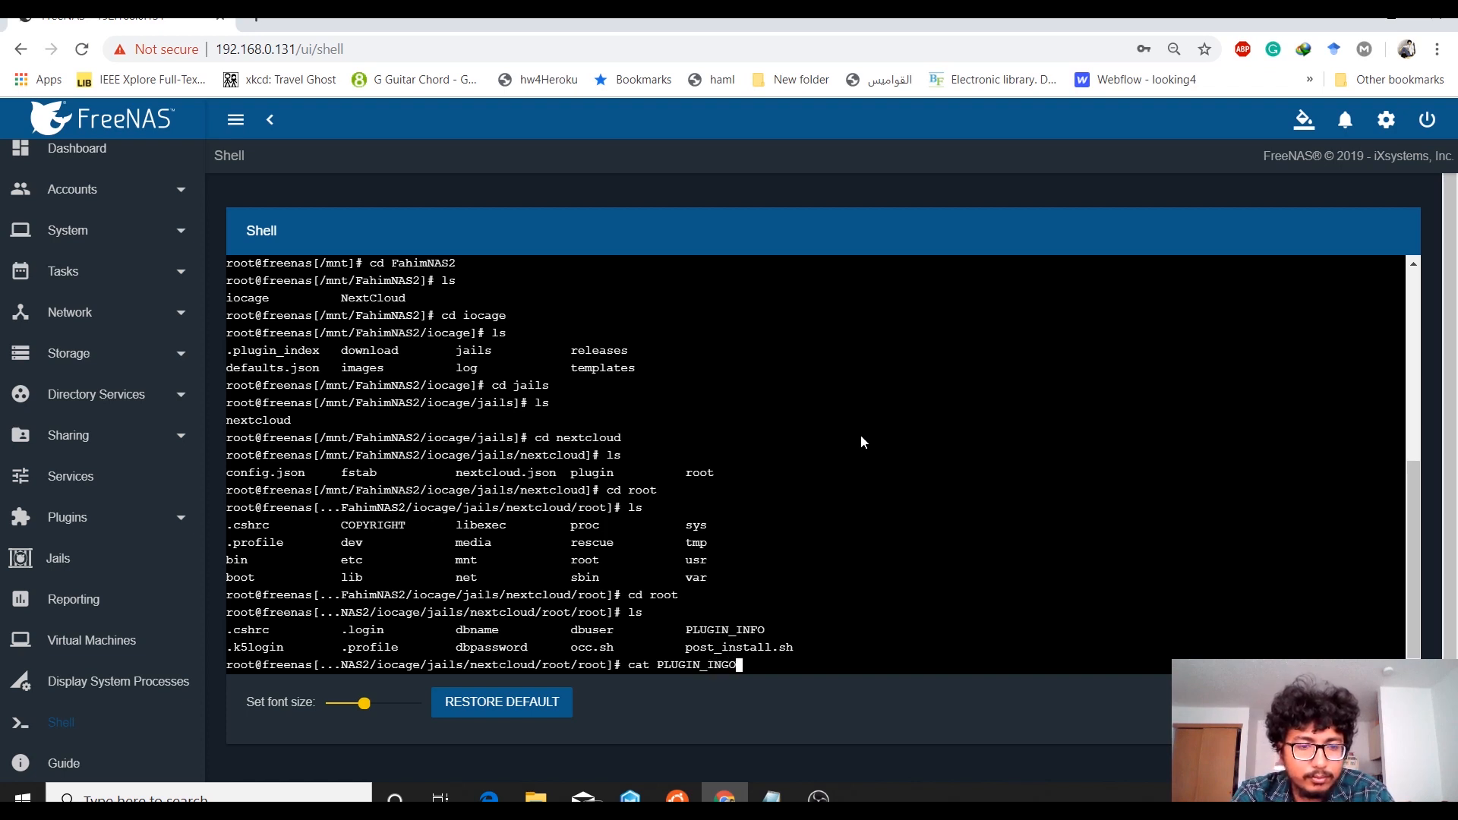
key(Return)
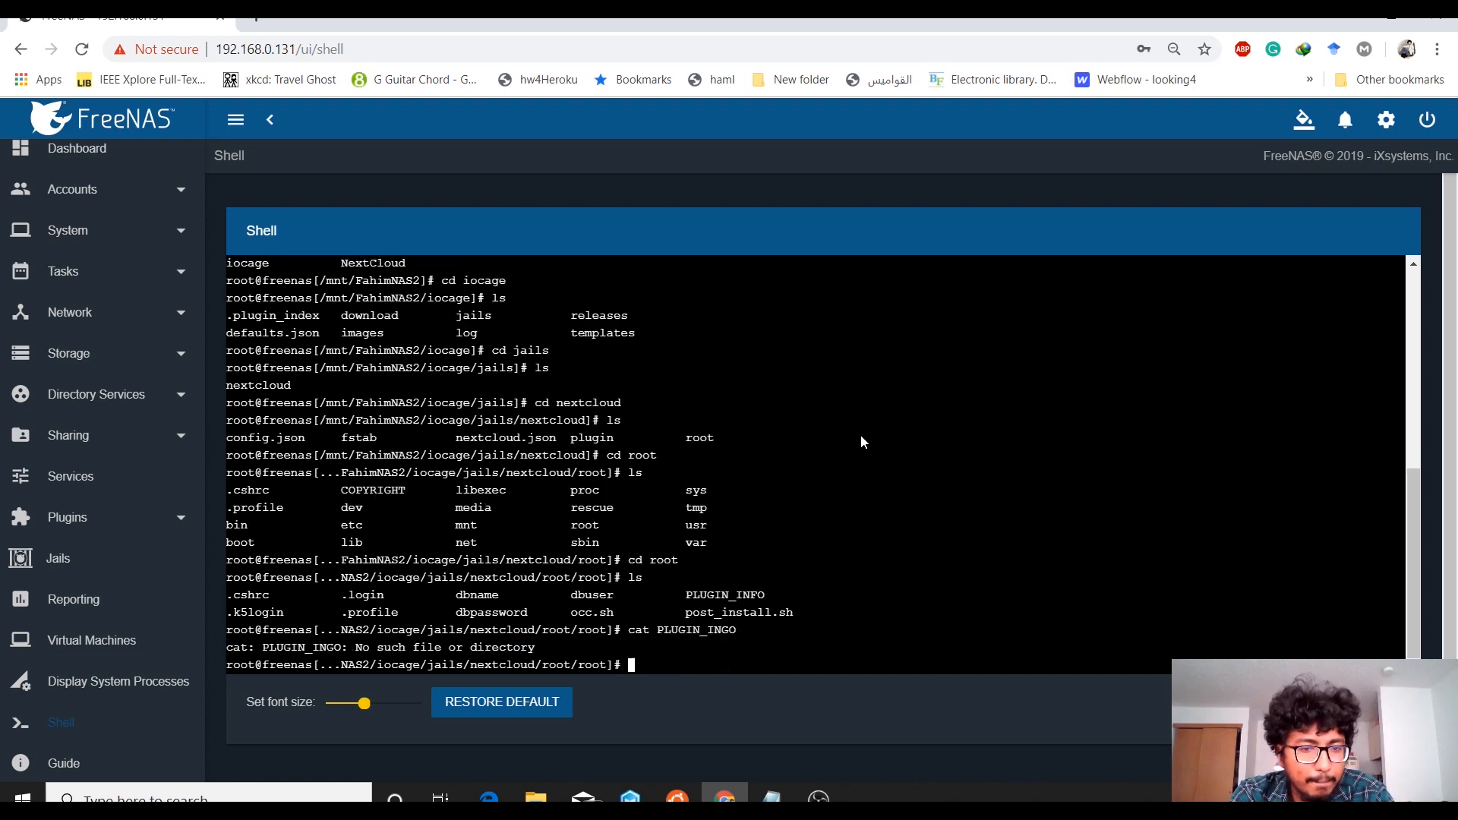
key(Up)
key(BackSpace)
text(FO)
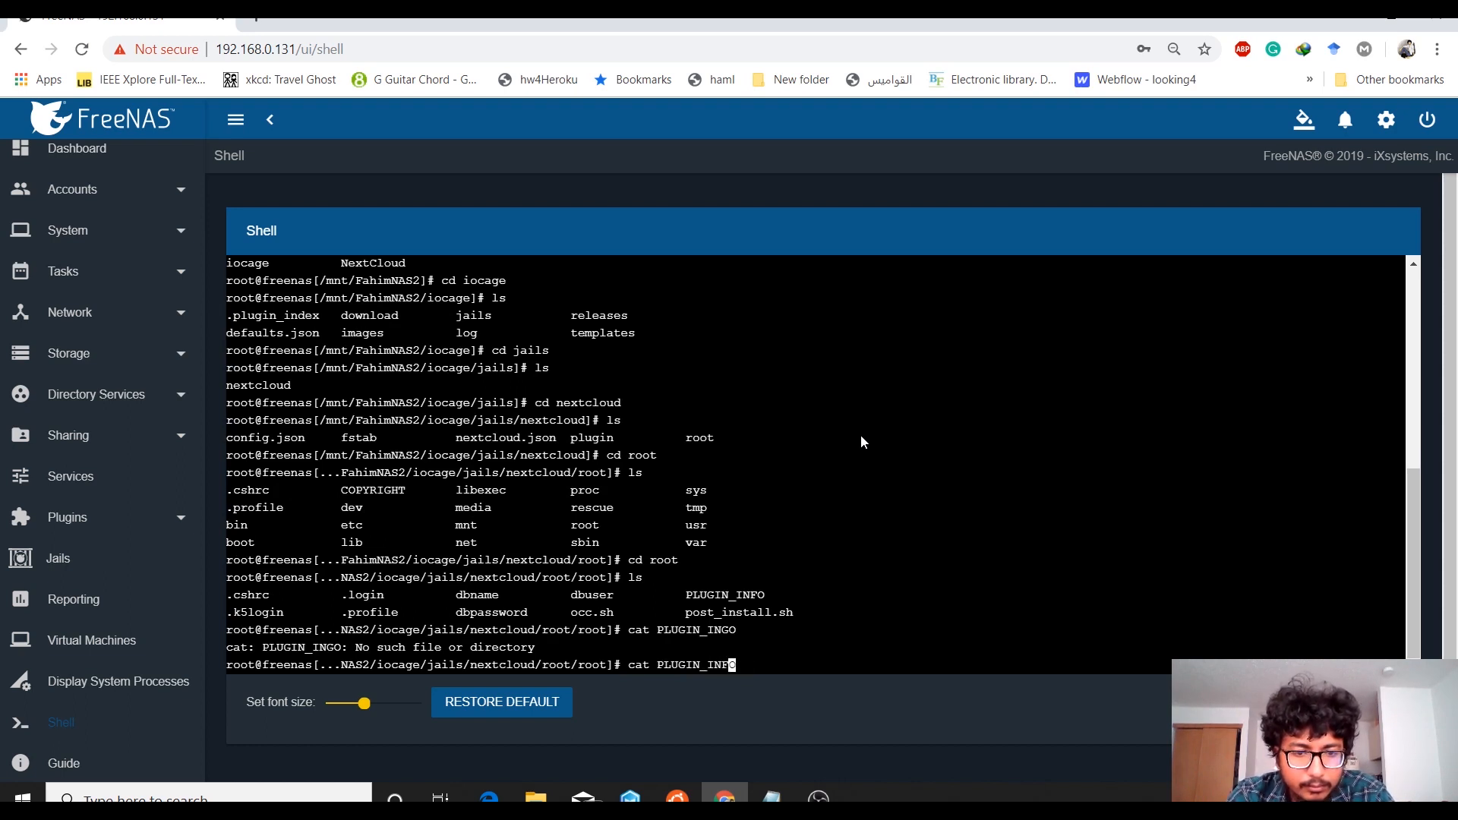
key(Return)
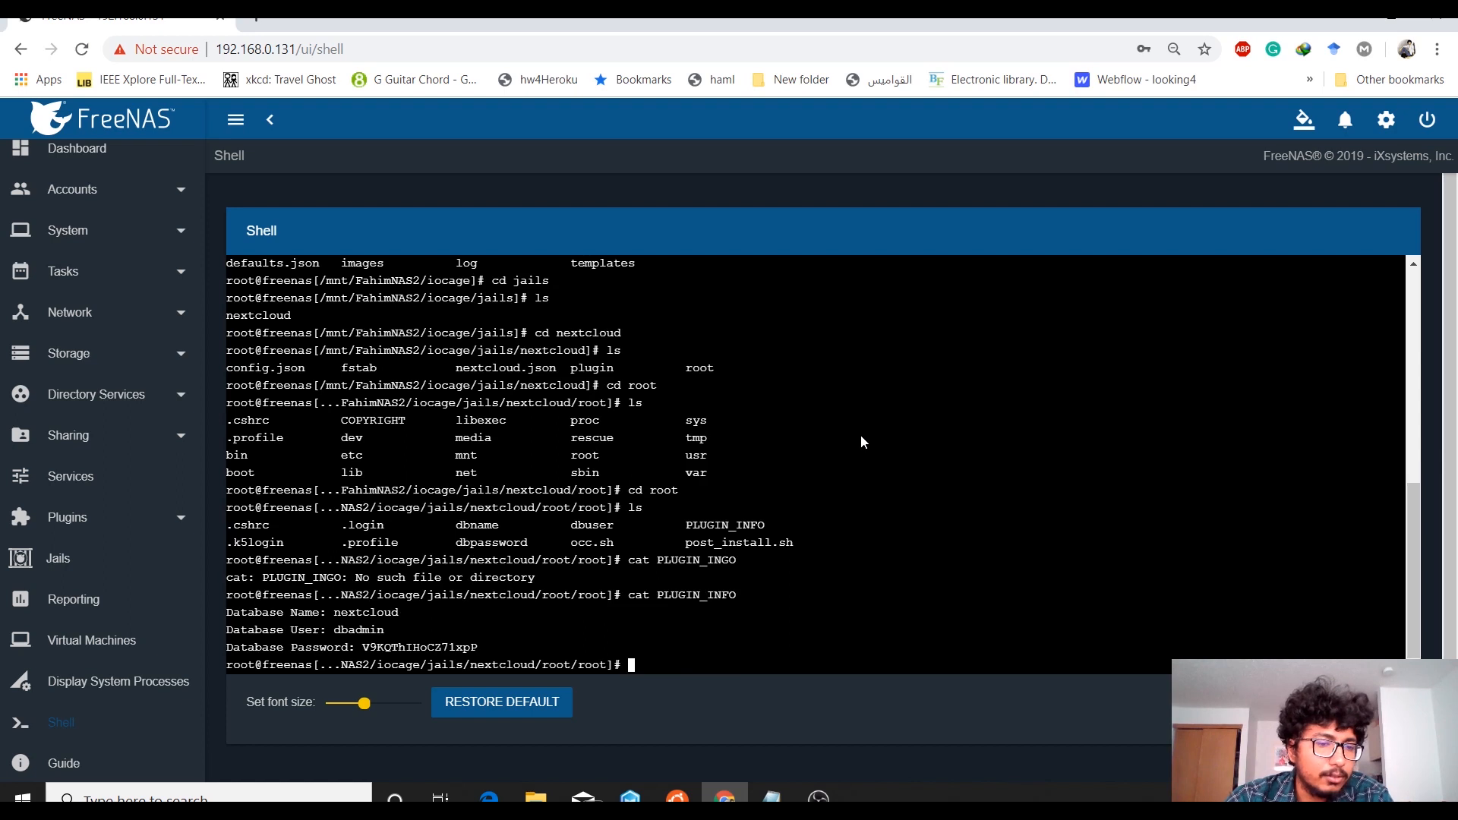
Copy the database name, user and password lines from the shell output into the Notepad notes below the paths.
drag(228, 612, 496, 652)
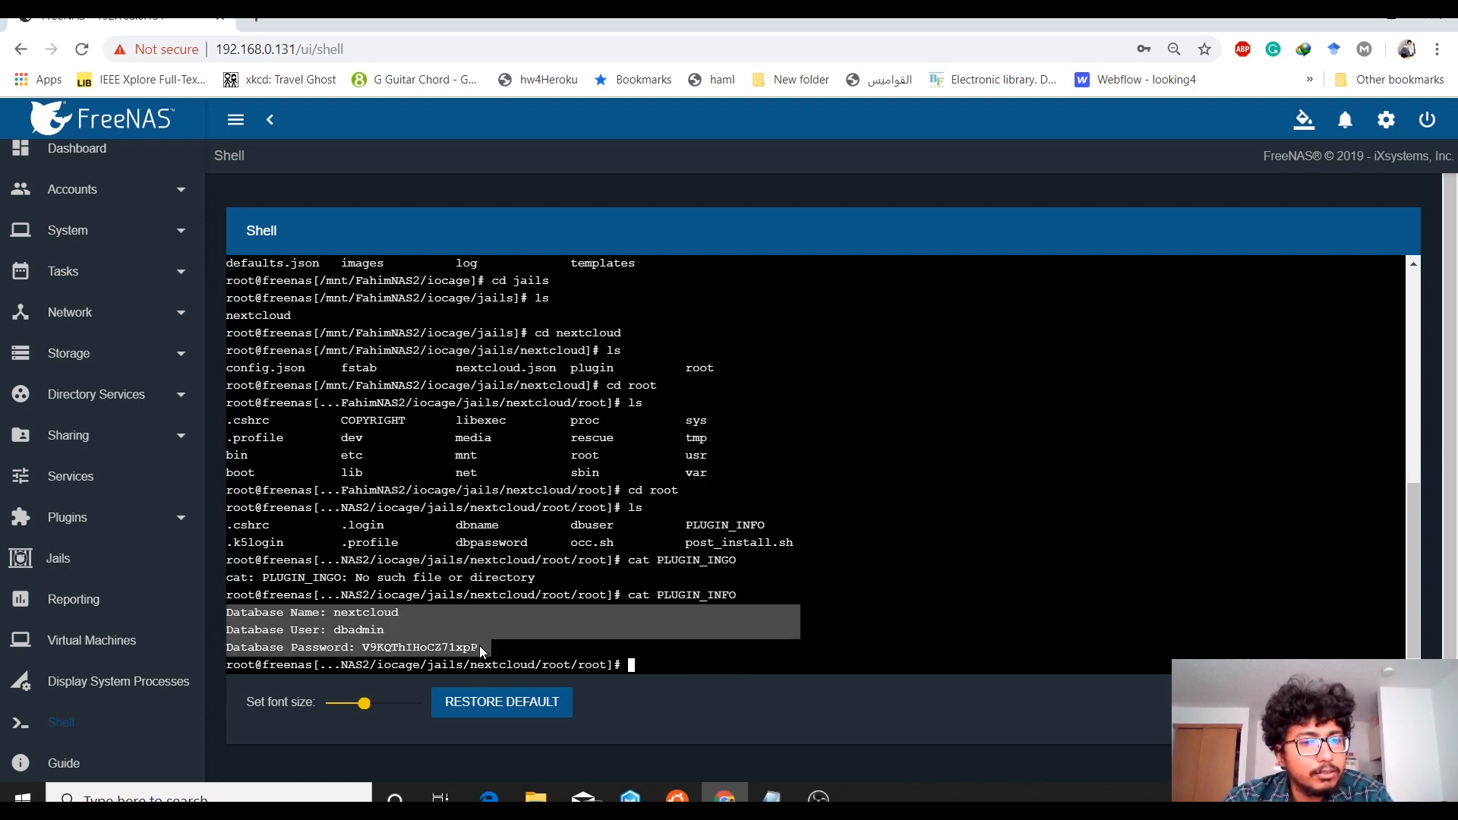
right_click(426, 628)
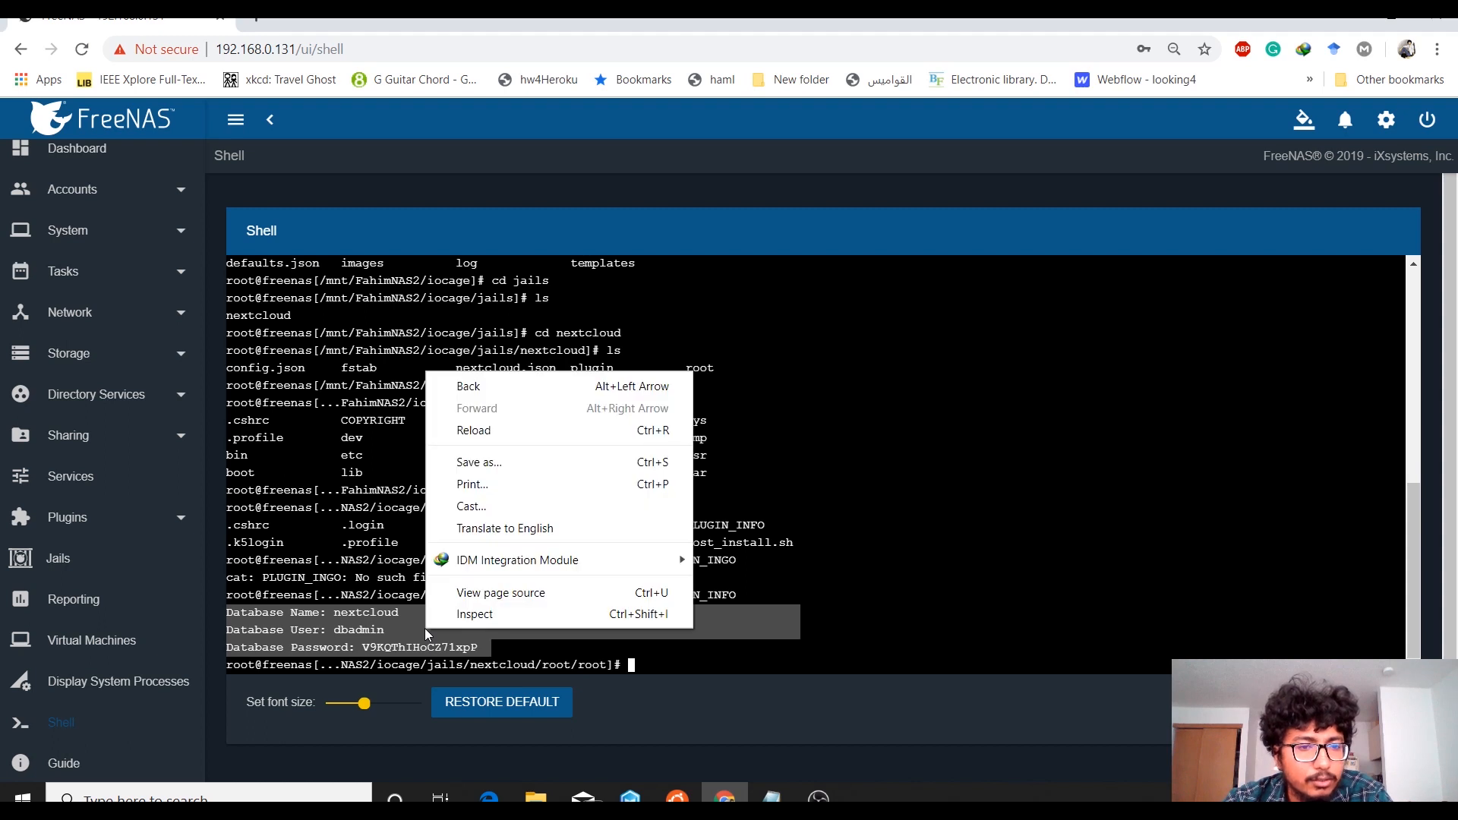
click(805, 13)
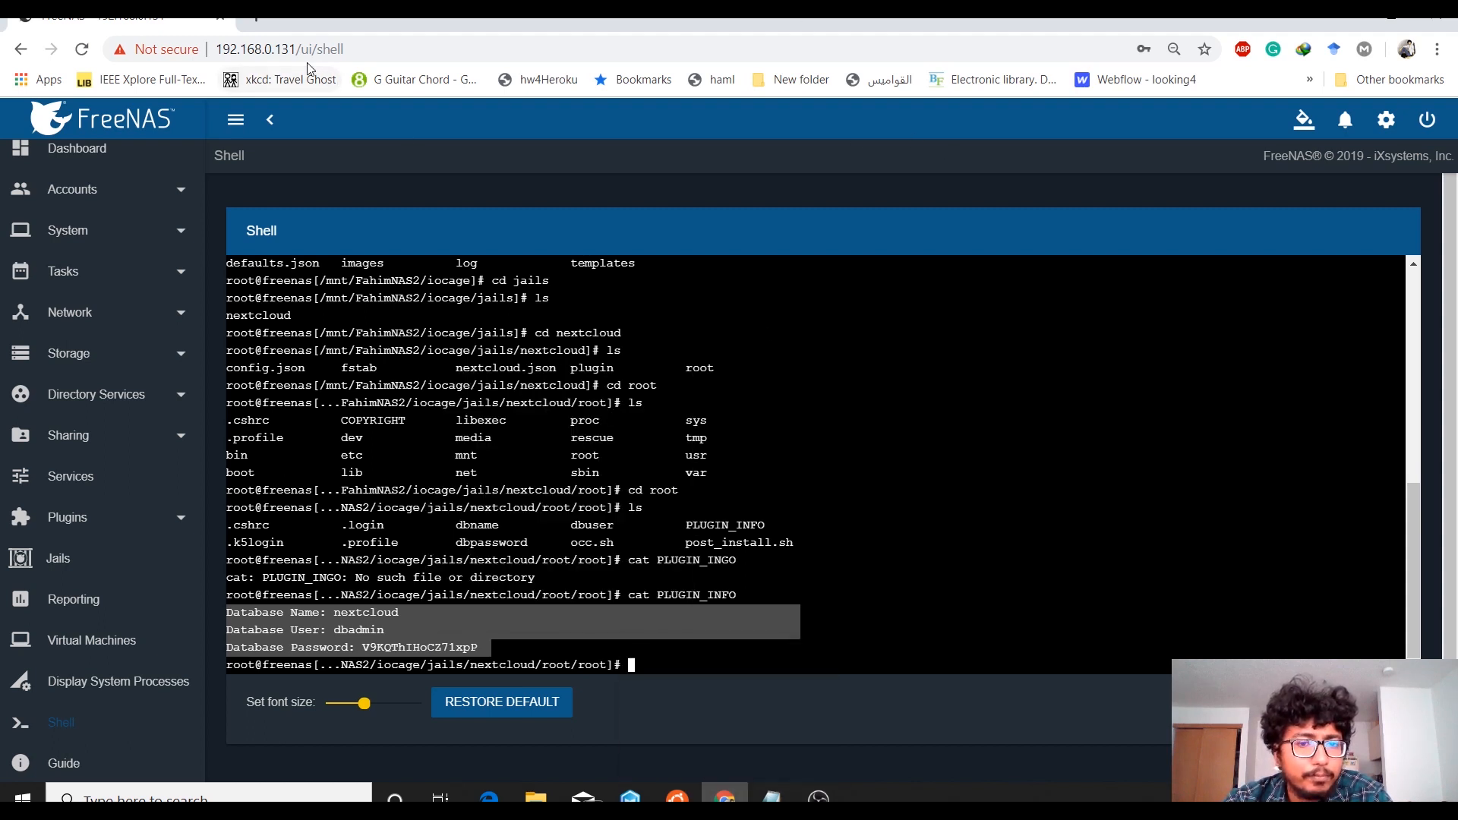
click(594, 640)
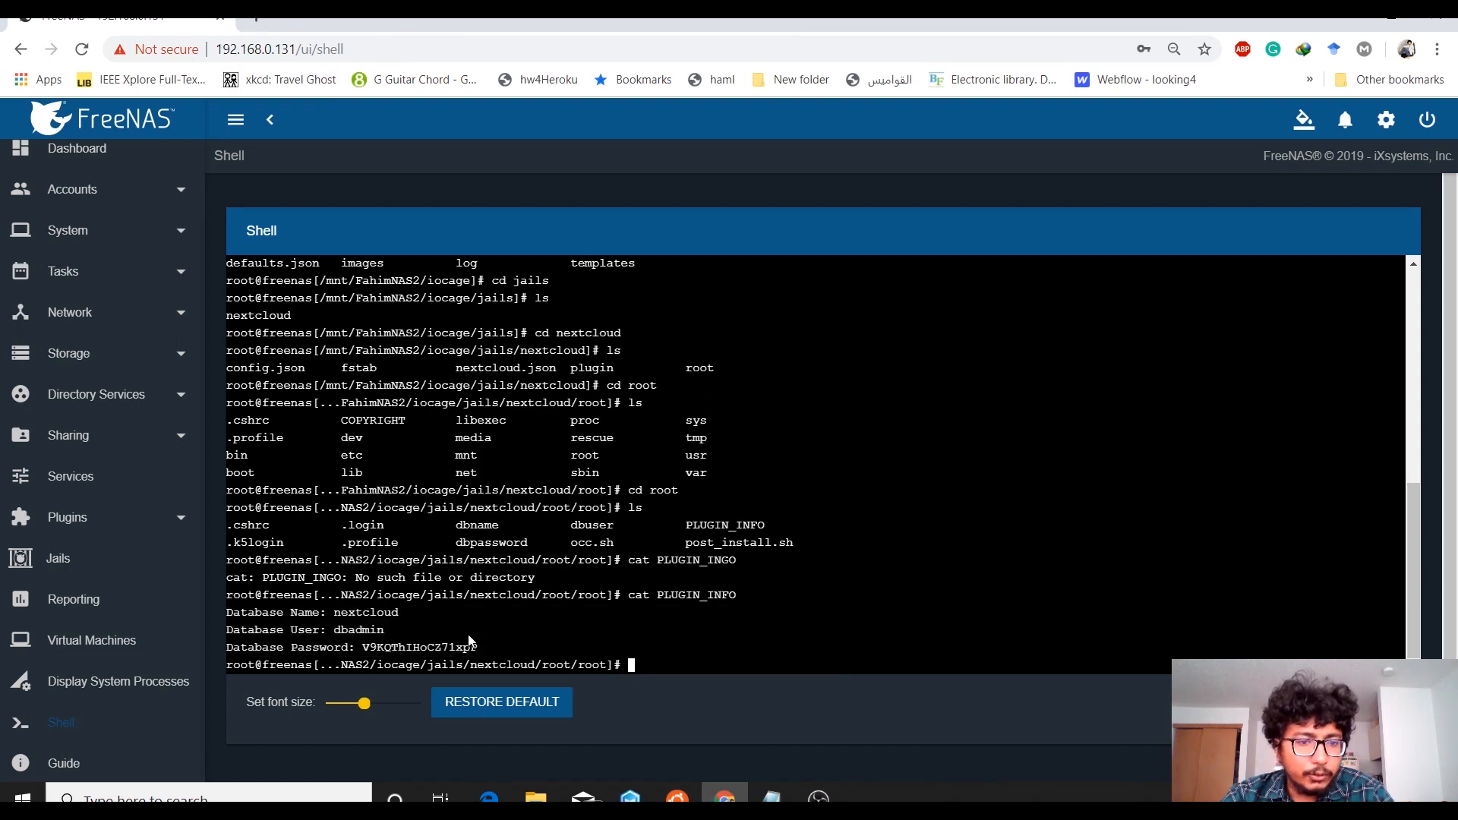
drag(484, 645, 230, 617)
key(ctrl+c)
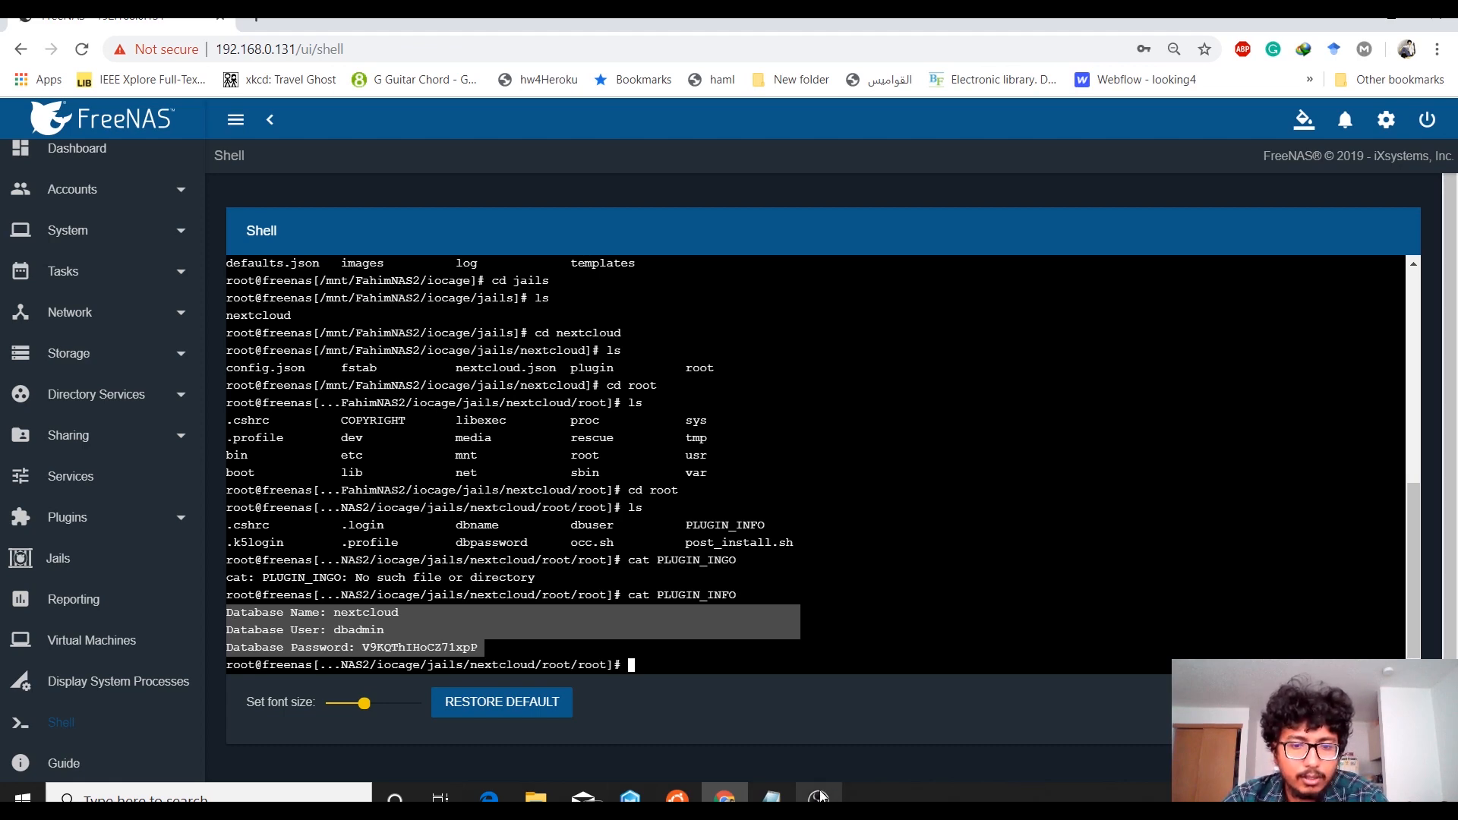
click(771, 797)
click(654, 412)
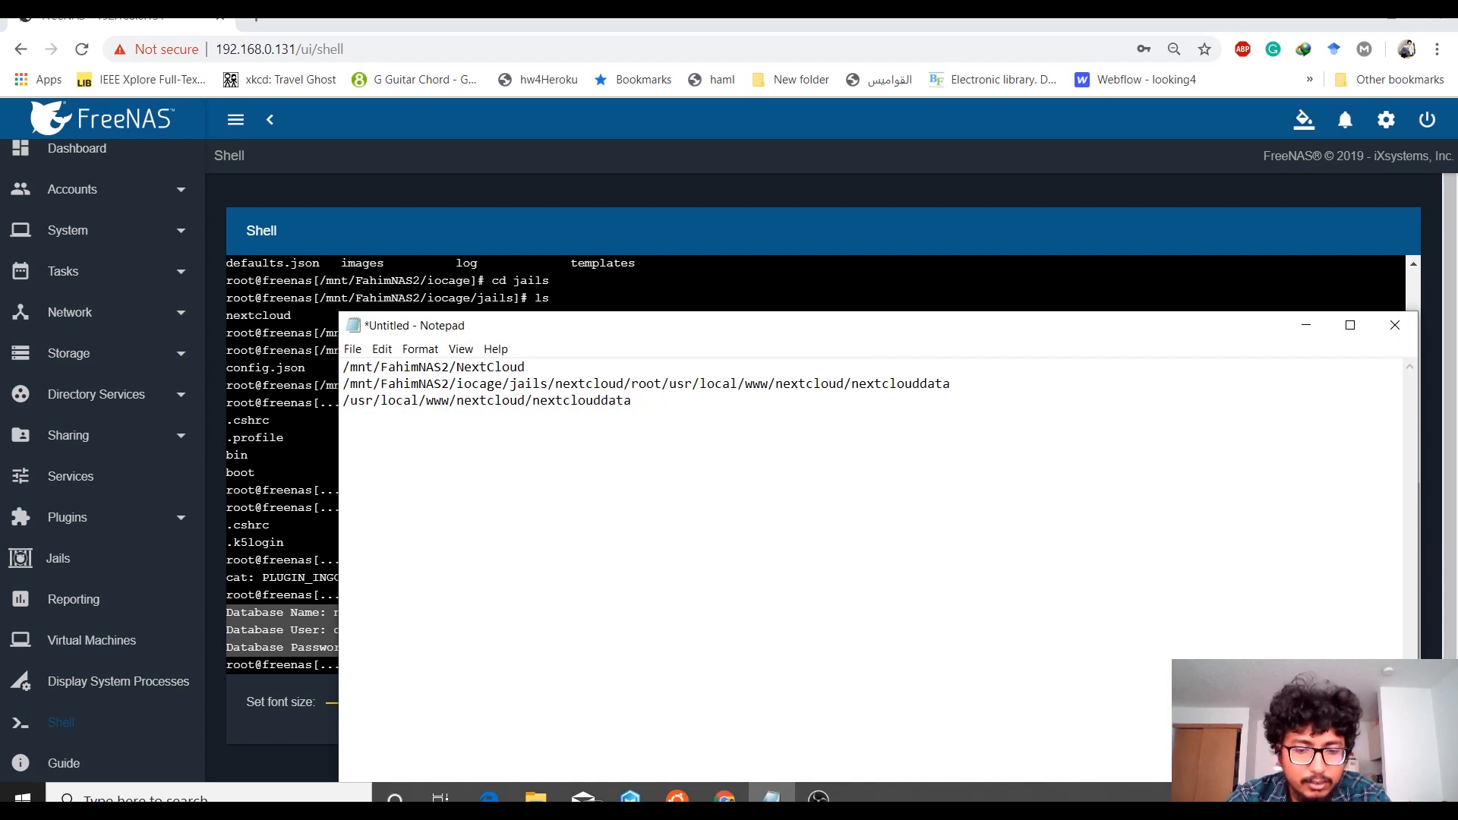
key(ctrl+v)
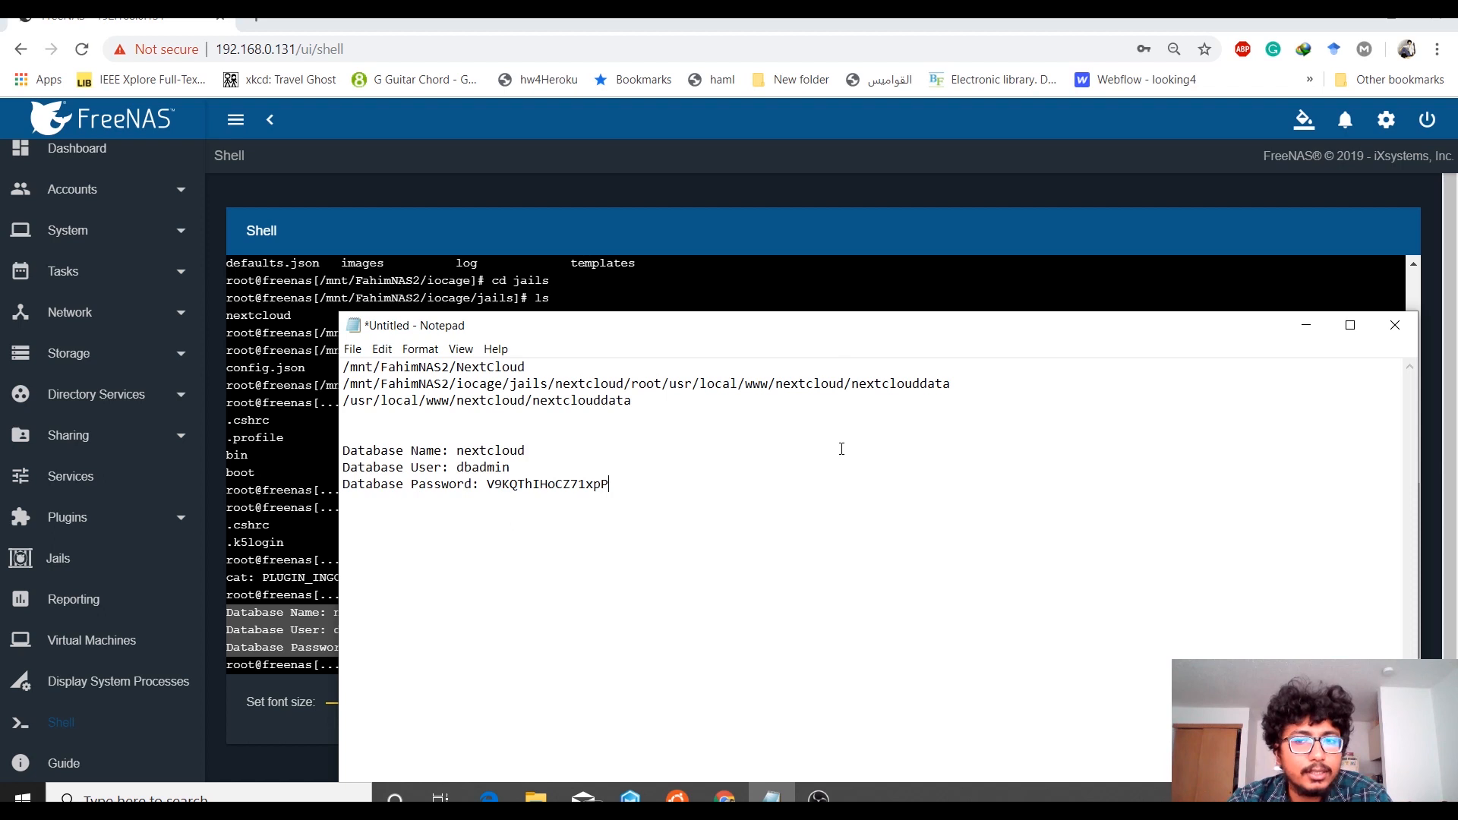
click(1306, 325)
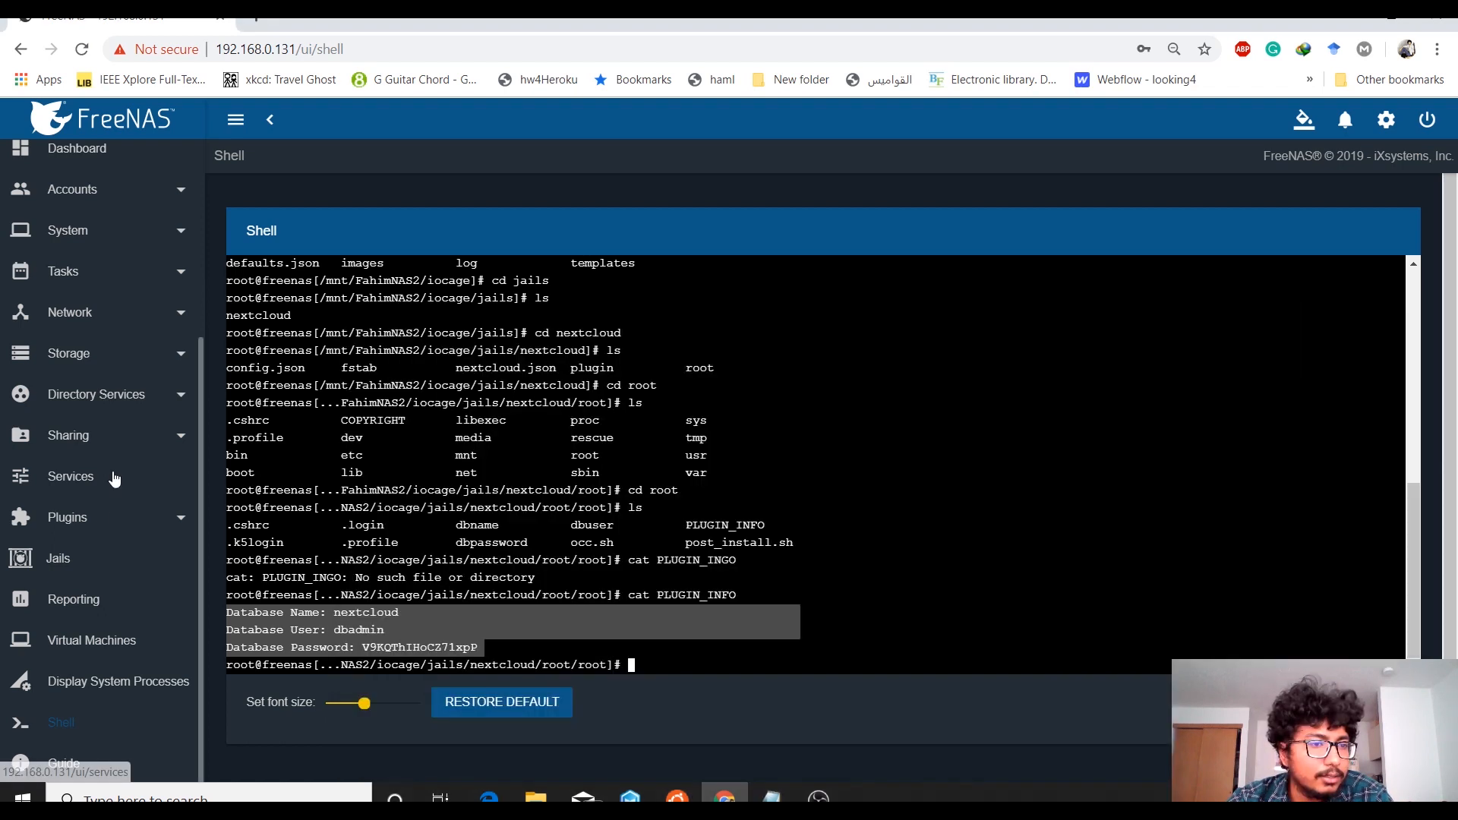
Start the nextcloud plugin from the installed plugins and open its management page.
click(96, 522)
click(85, 520)
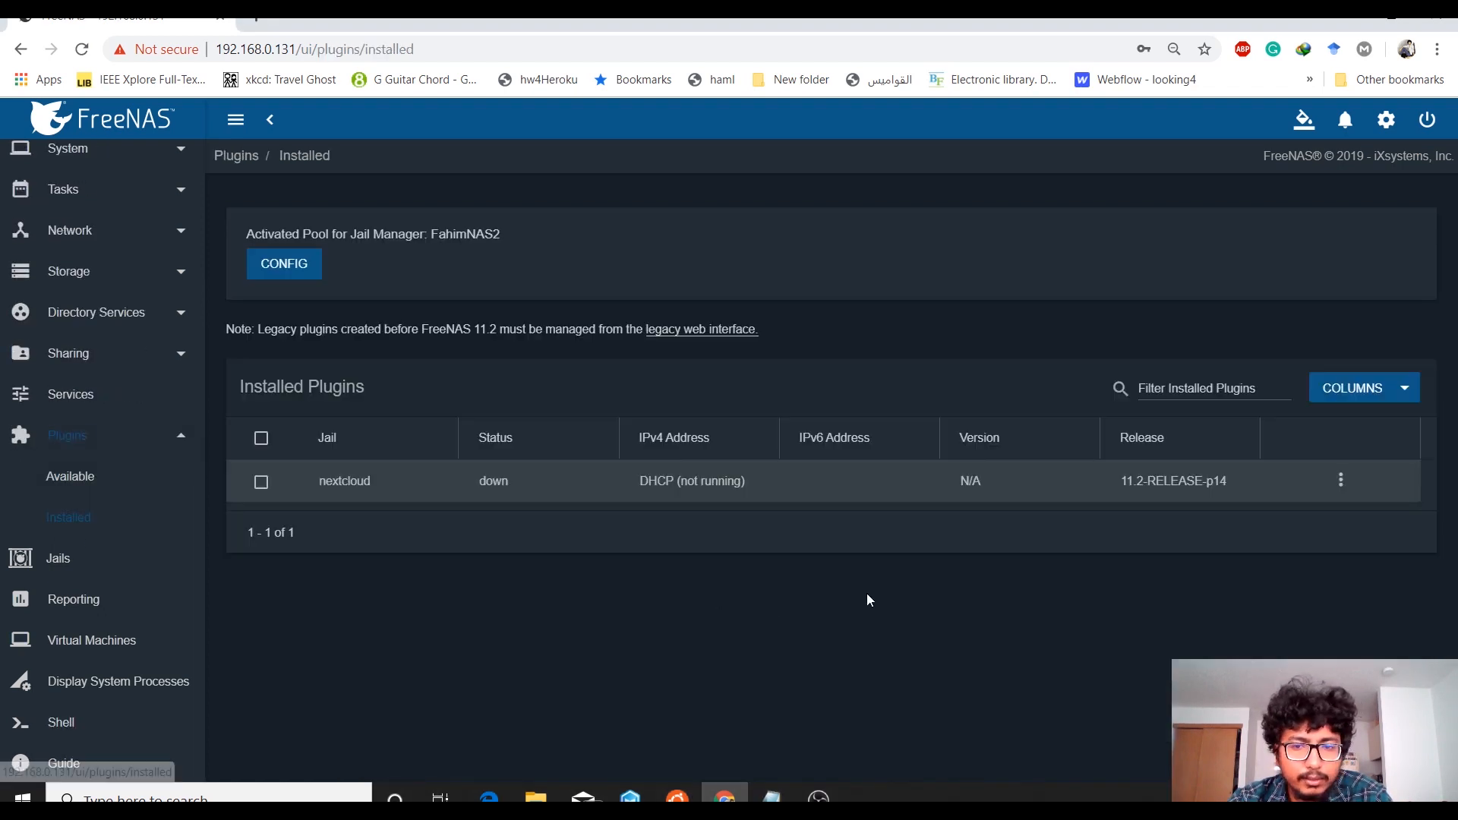
click(1341, 480)
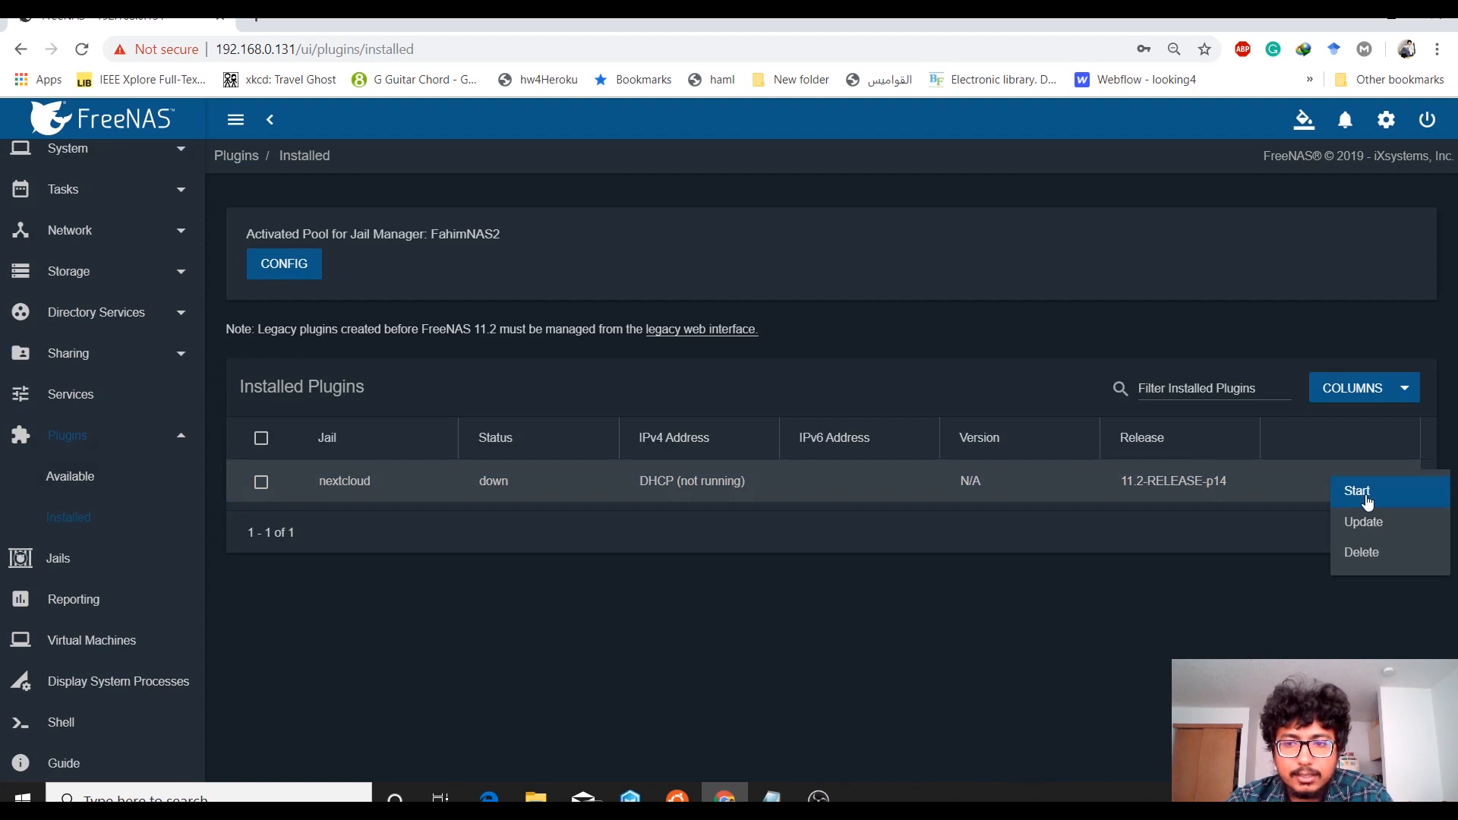
click(1359, 492)
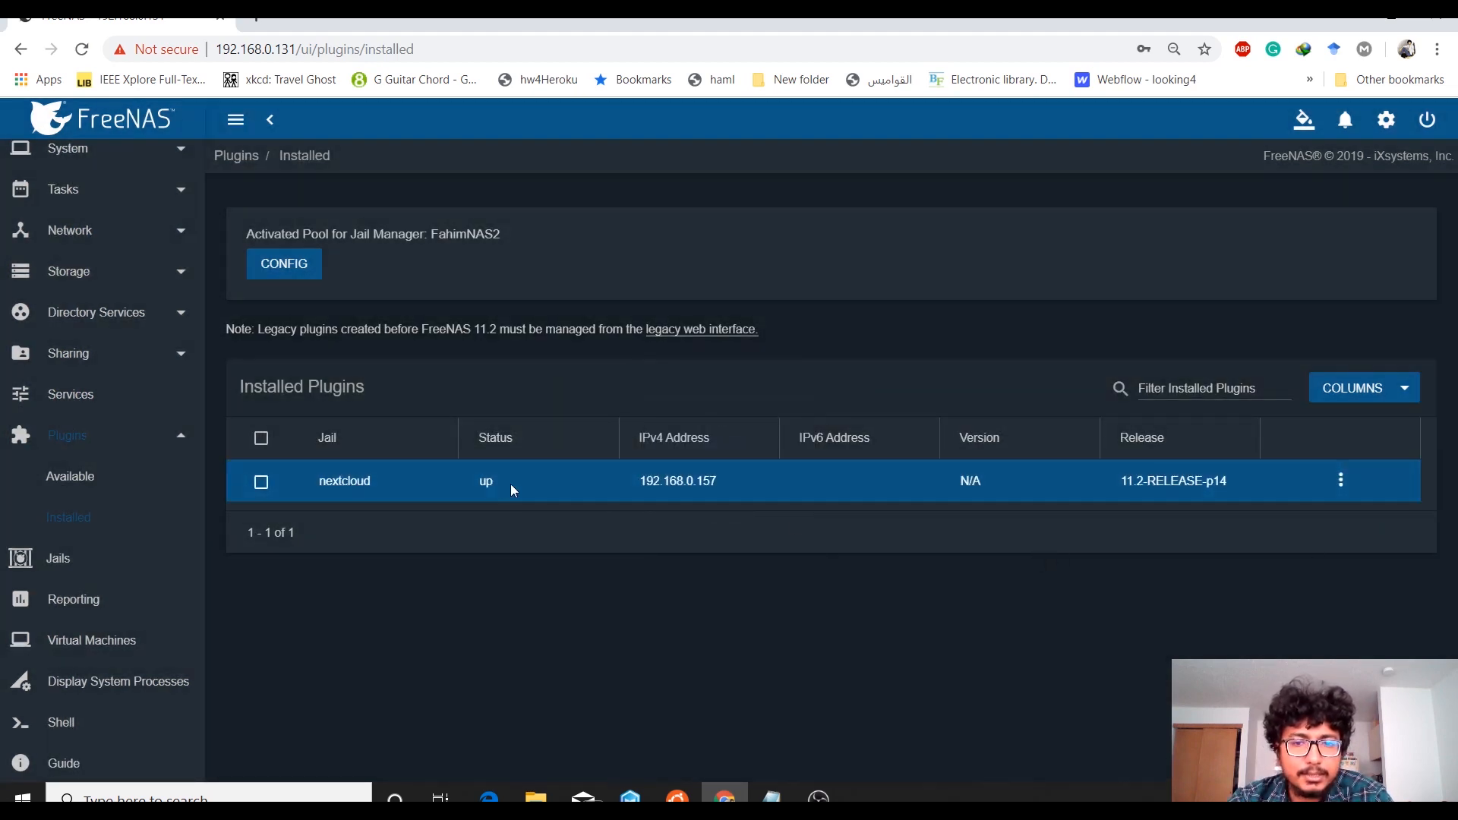
click(1341, 481)
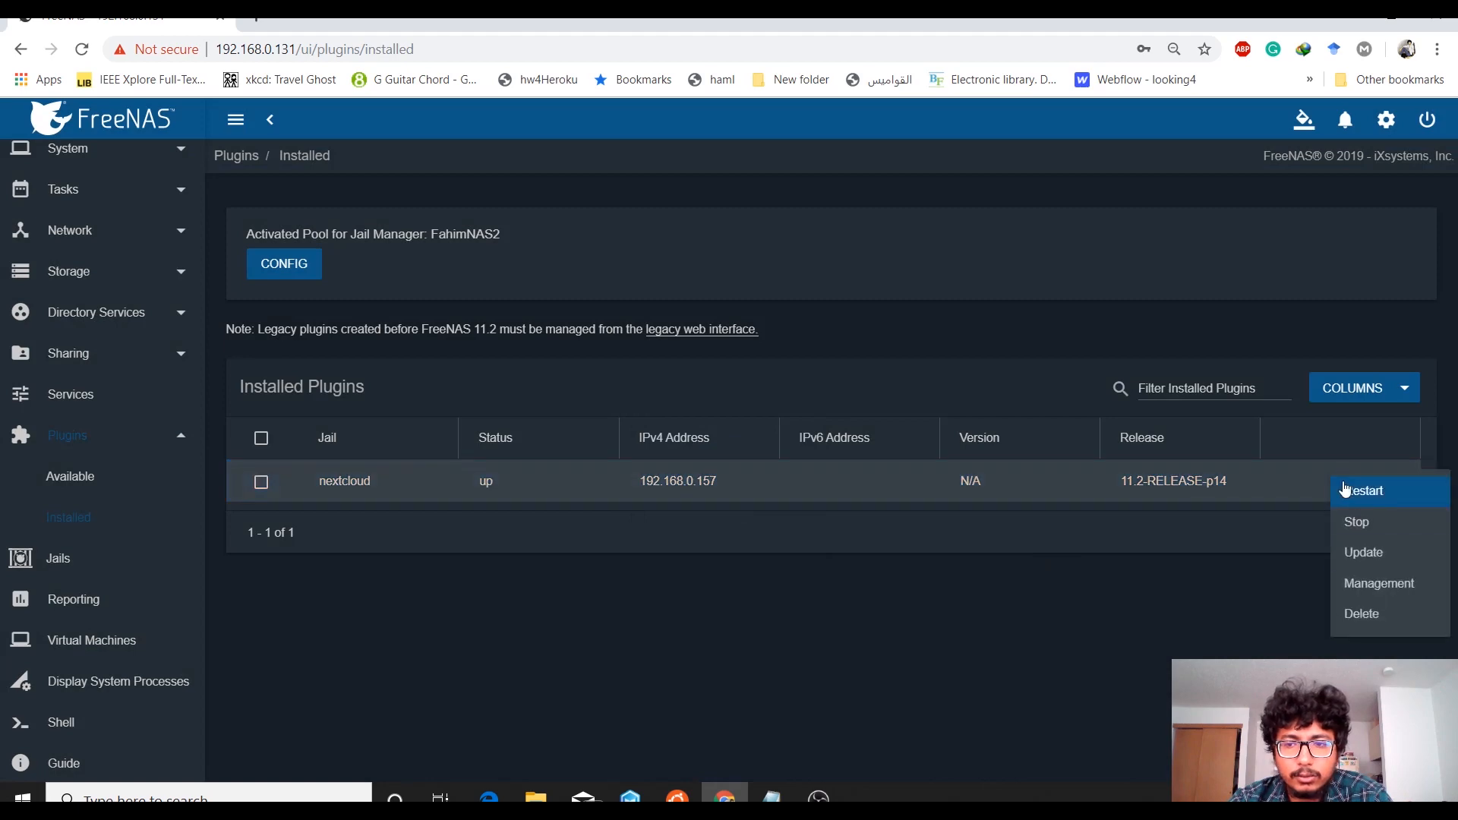
click(1359, 583)
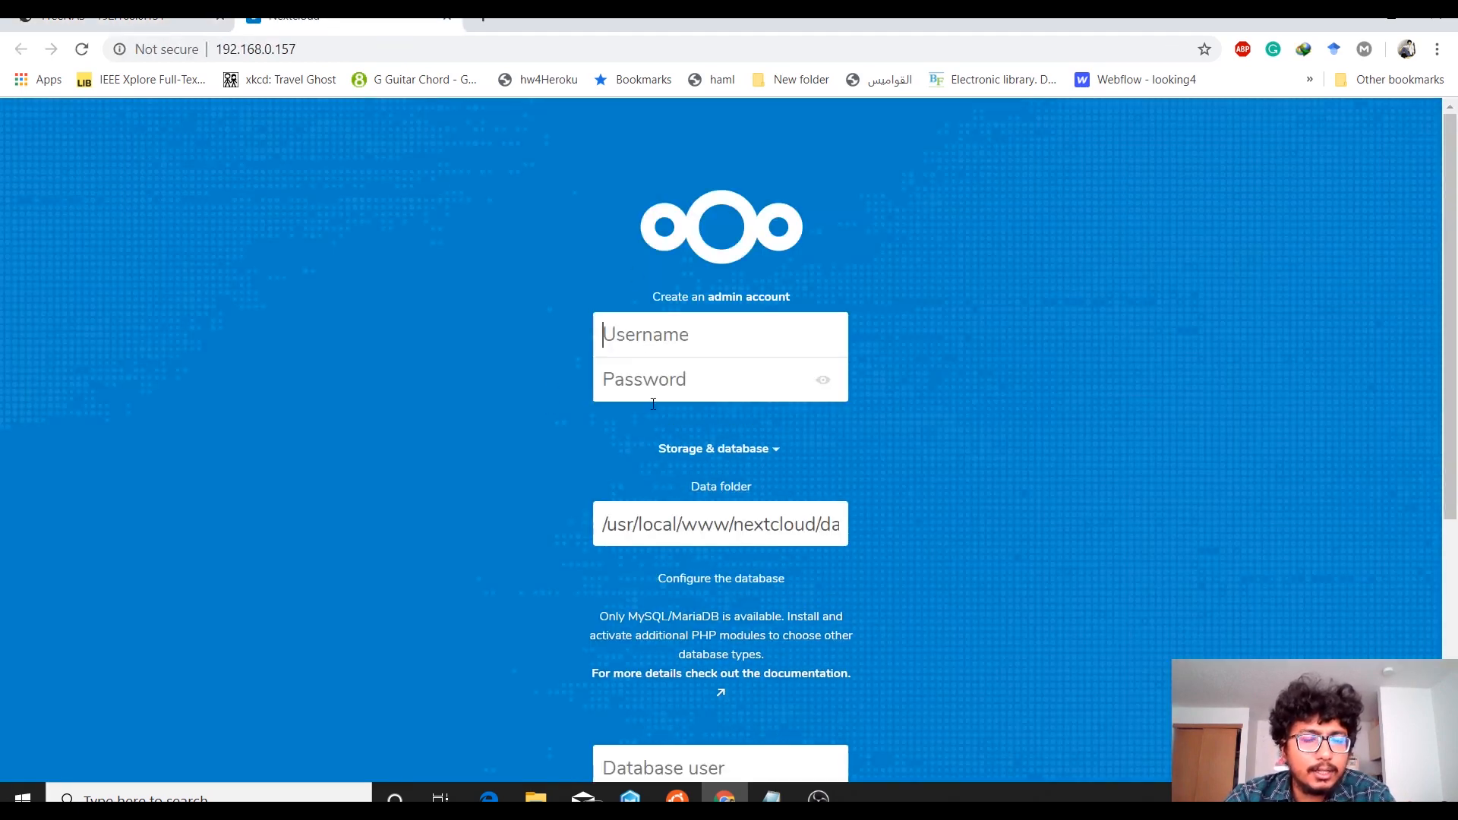
Fill in the database name nextcloud in the Nextcloud setup form, copying it from the Notepad notes.
scroll(653, 489, down, 4)
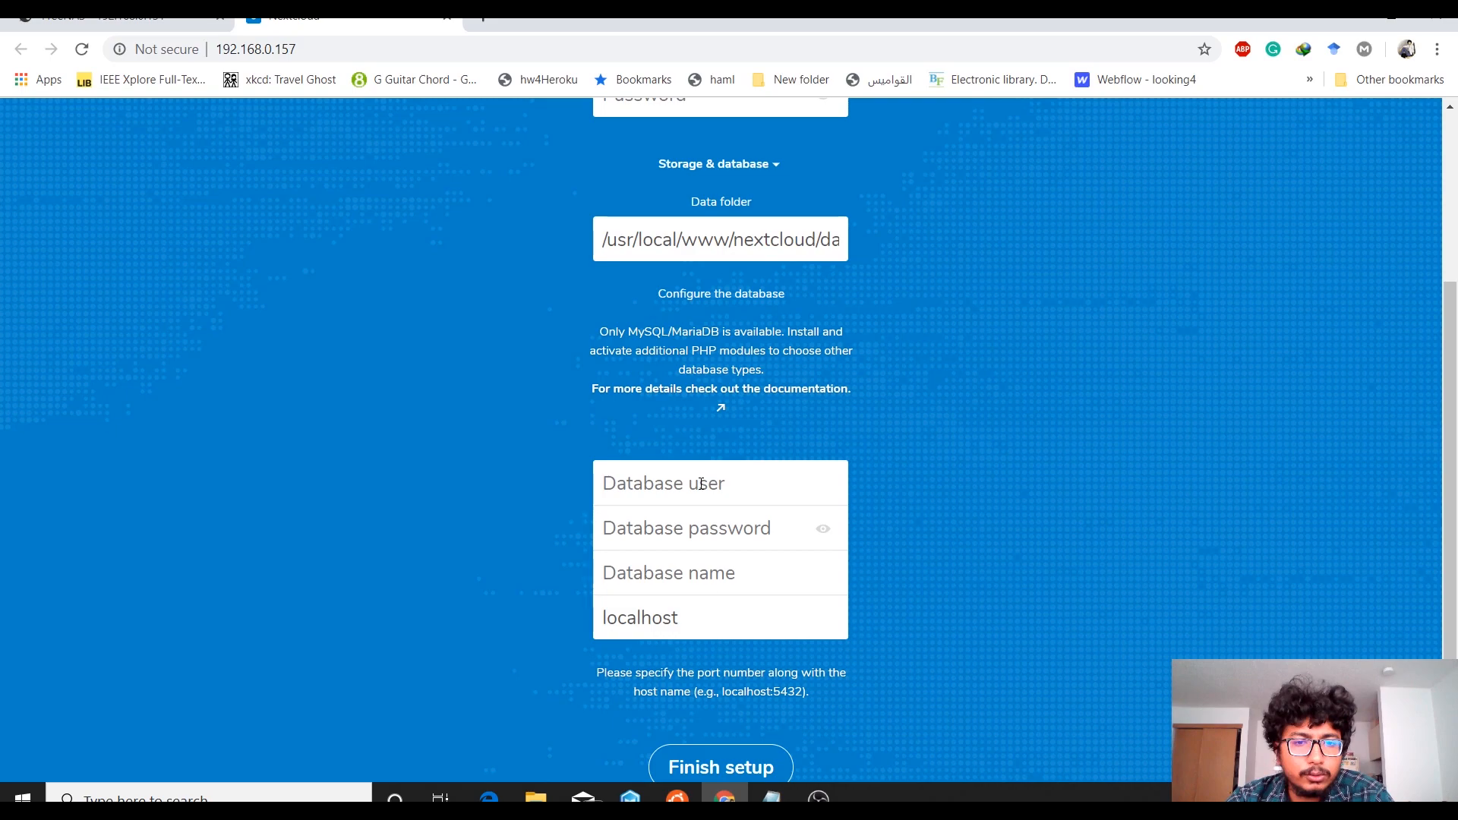
click(771, 796)
drag(550, 355, 1074, 233)
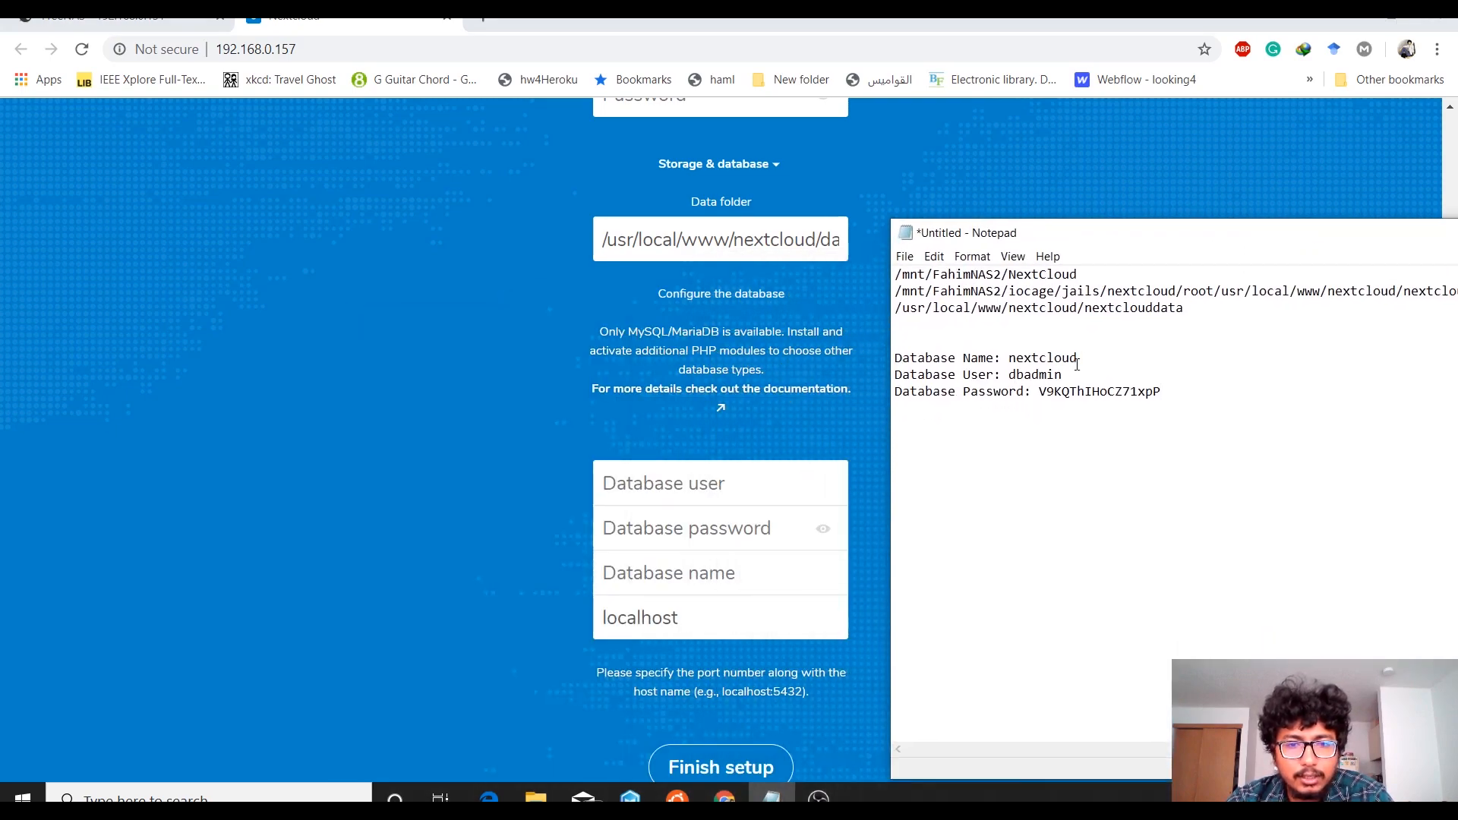
drag(1078, 359, 1007, 361)
key(ctrl+c)
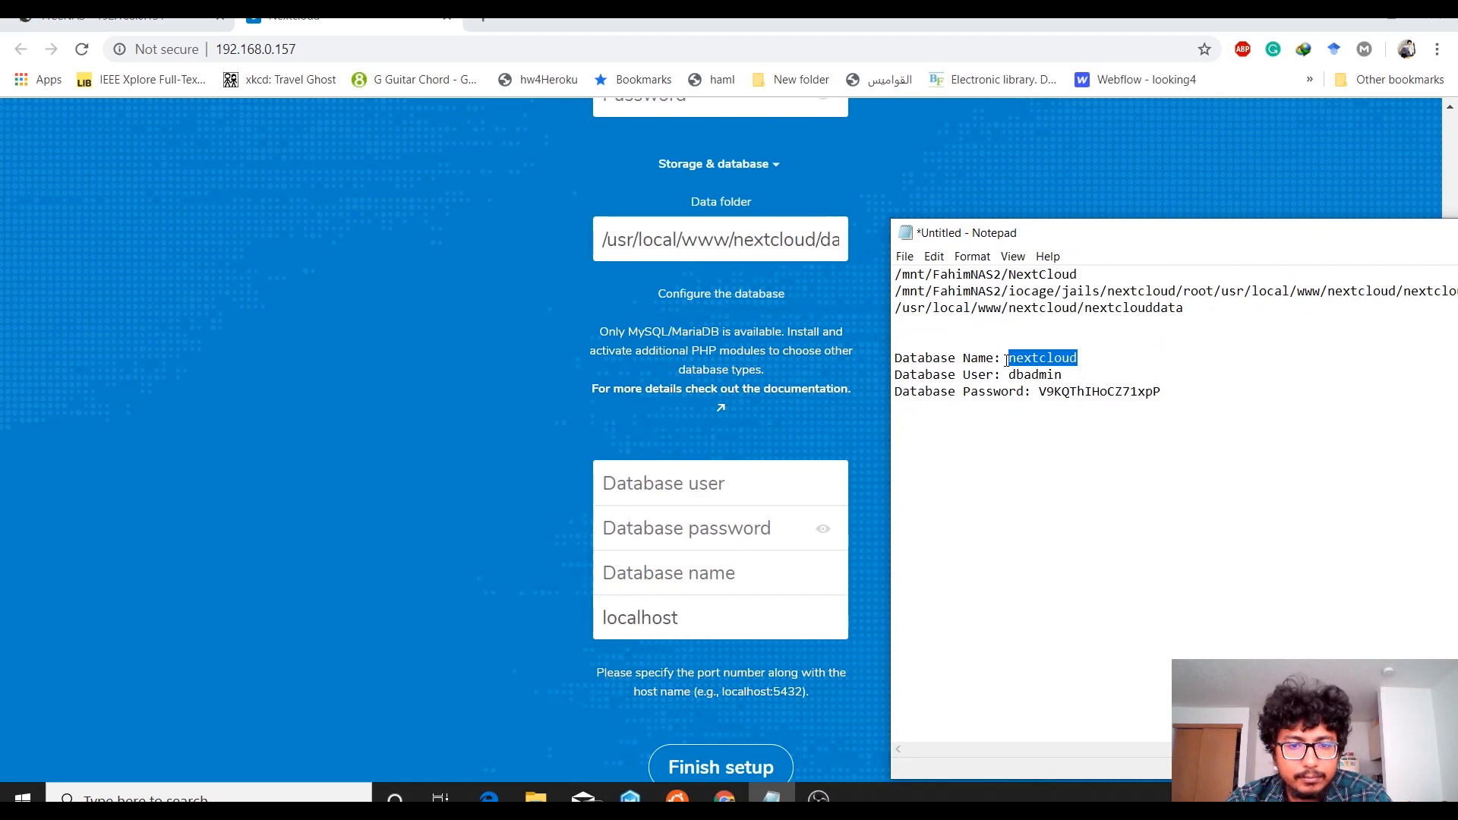
click(710, 552)
key(ctrl+v)
Copy the database user dbadmin from Notepad into the setup form's database user field.
click(789, 797)
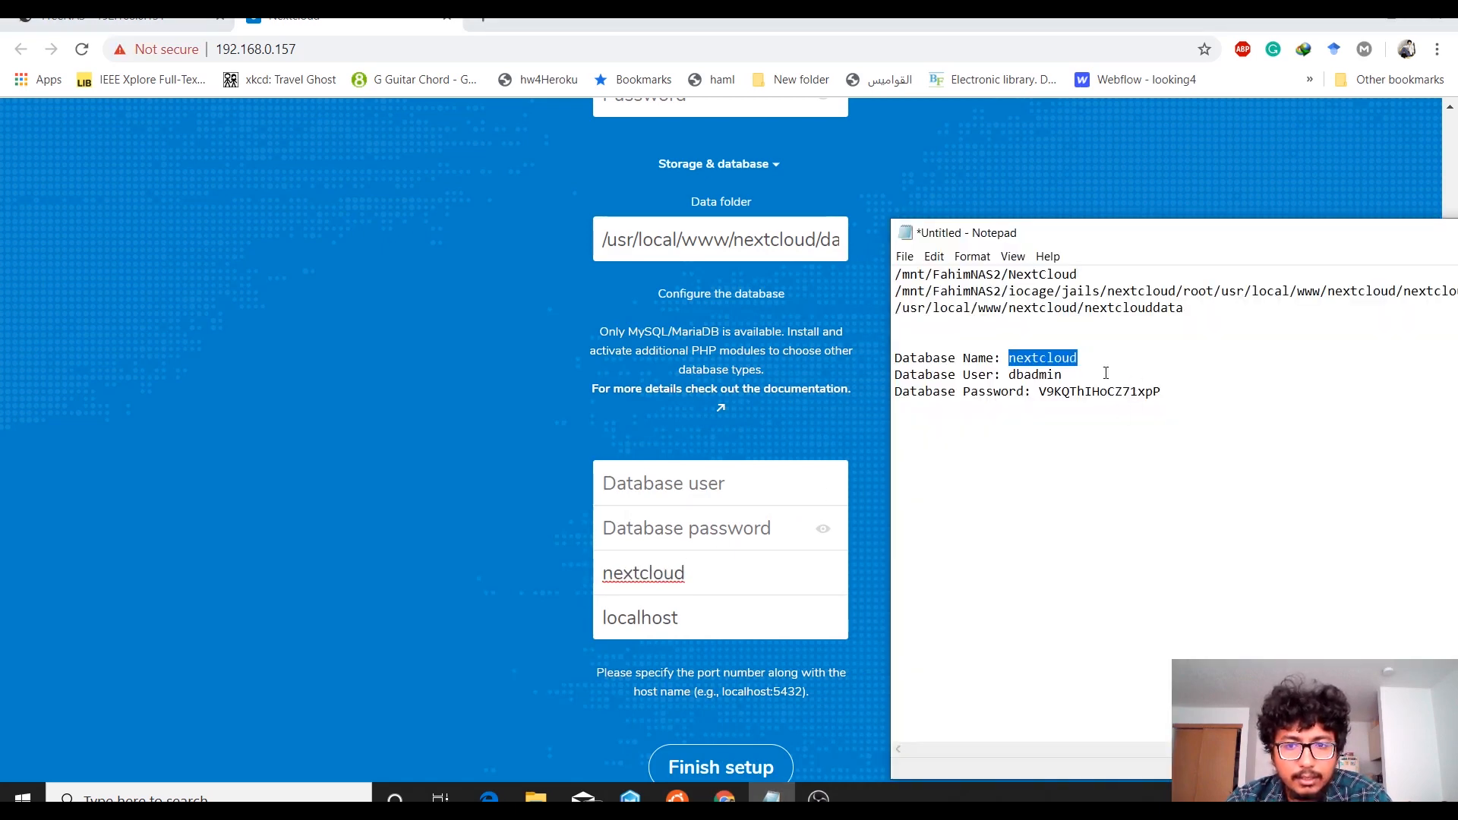
drag(1064, 374, 1010, 374)
key(ctrl+c)
click(656, 480)
key(ctrl+v)
Copy the database password from Notepad into the setup form's database password field.
click(775, 798)
drag(1039, 392, 1162, 394)
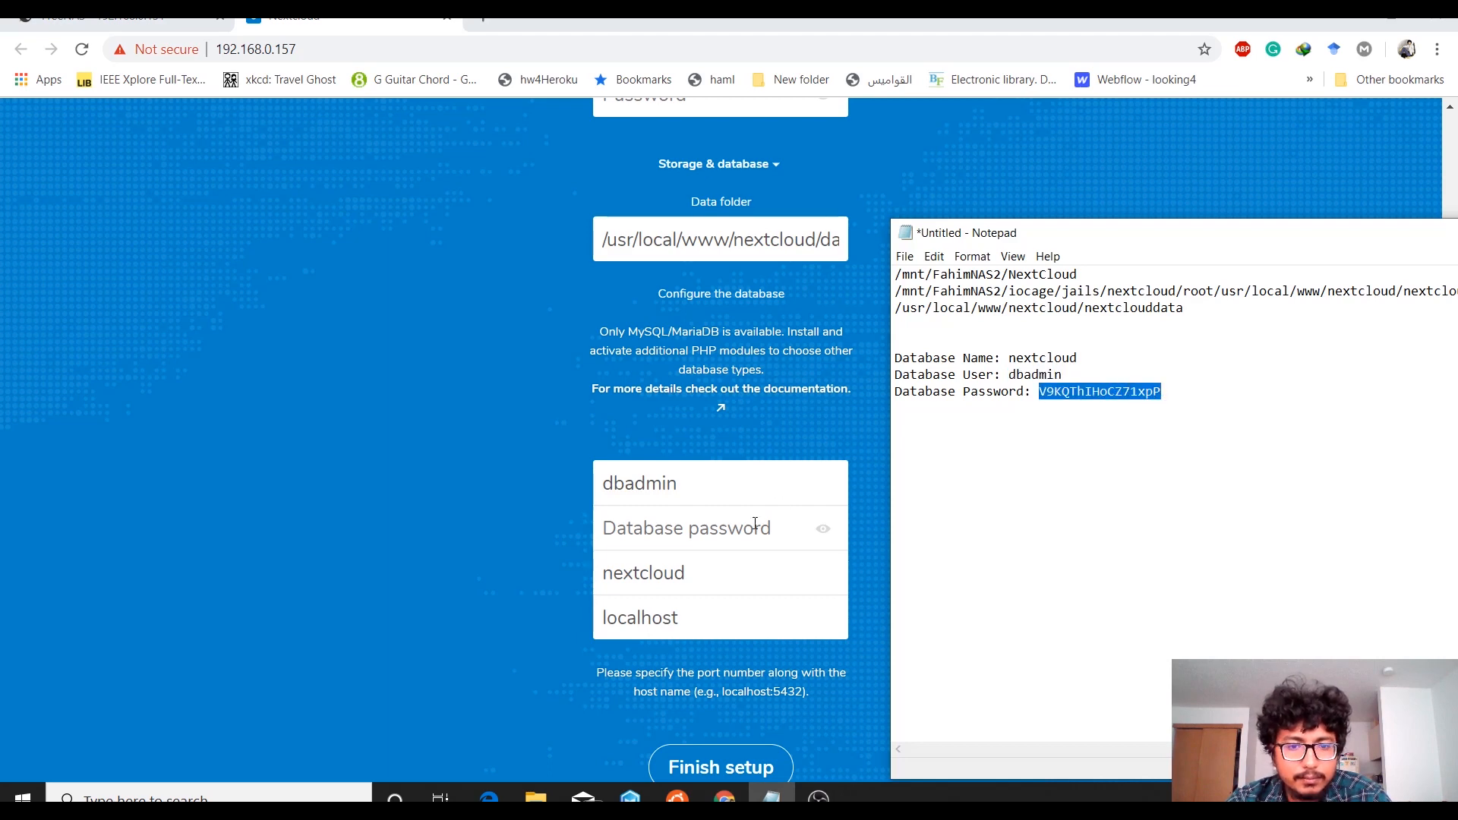
key(ctrl+c)
click(755, 527)
key(ctrl+v)
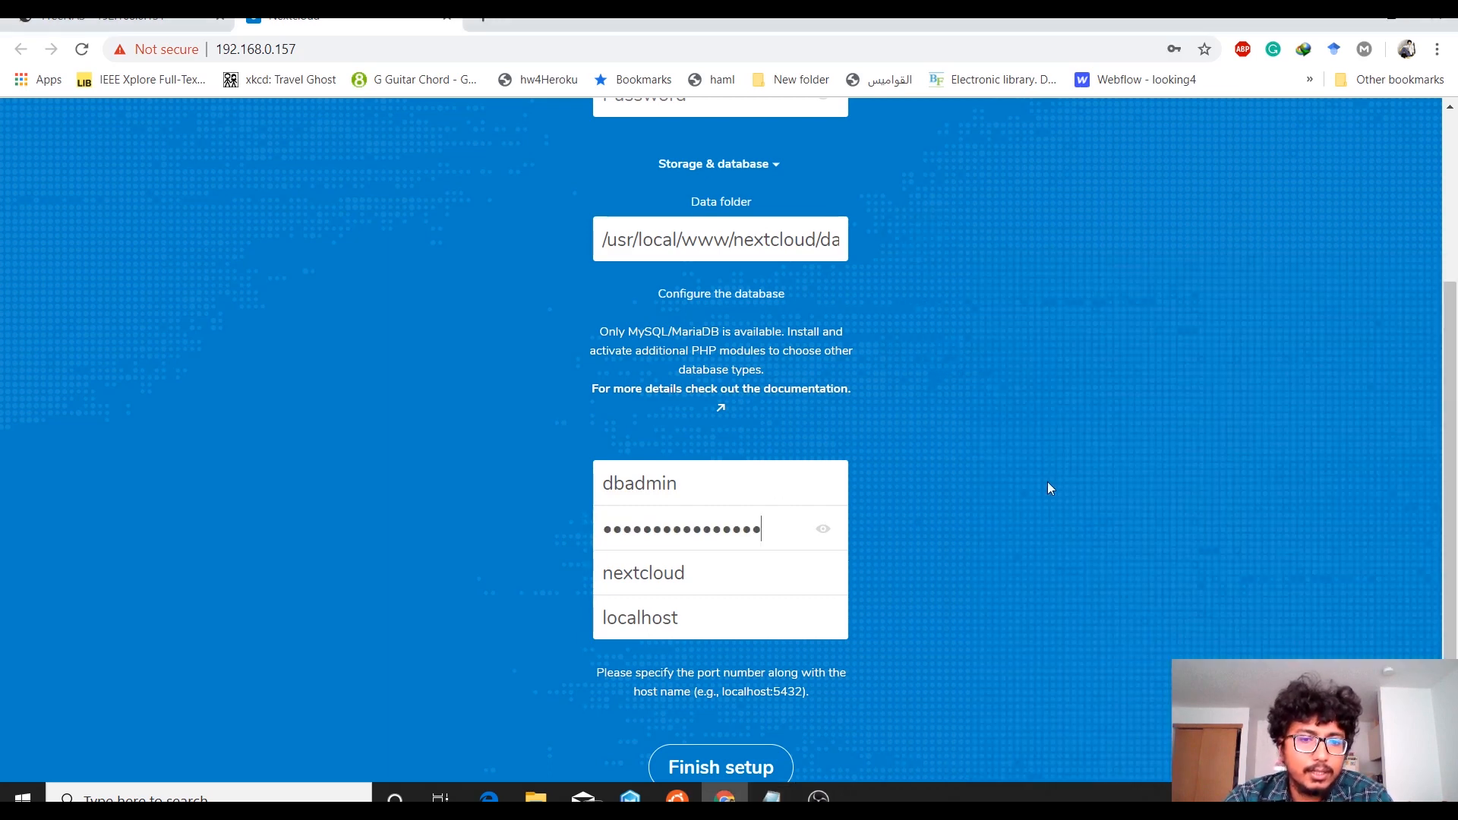
Set the data folder to /usr/local/www/nextcloud/nextclouddata by copying the folder name from Notepad, and check it against the noted path.
scroll(1047, 487, up, 3)
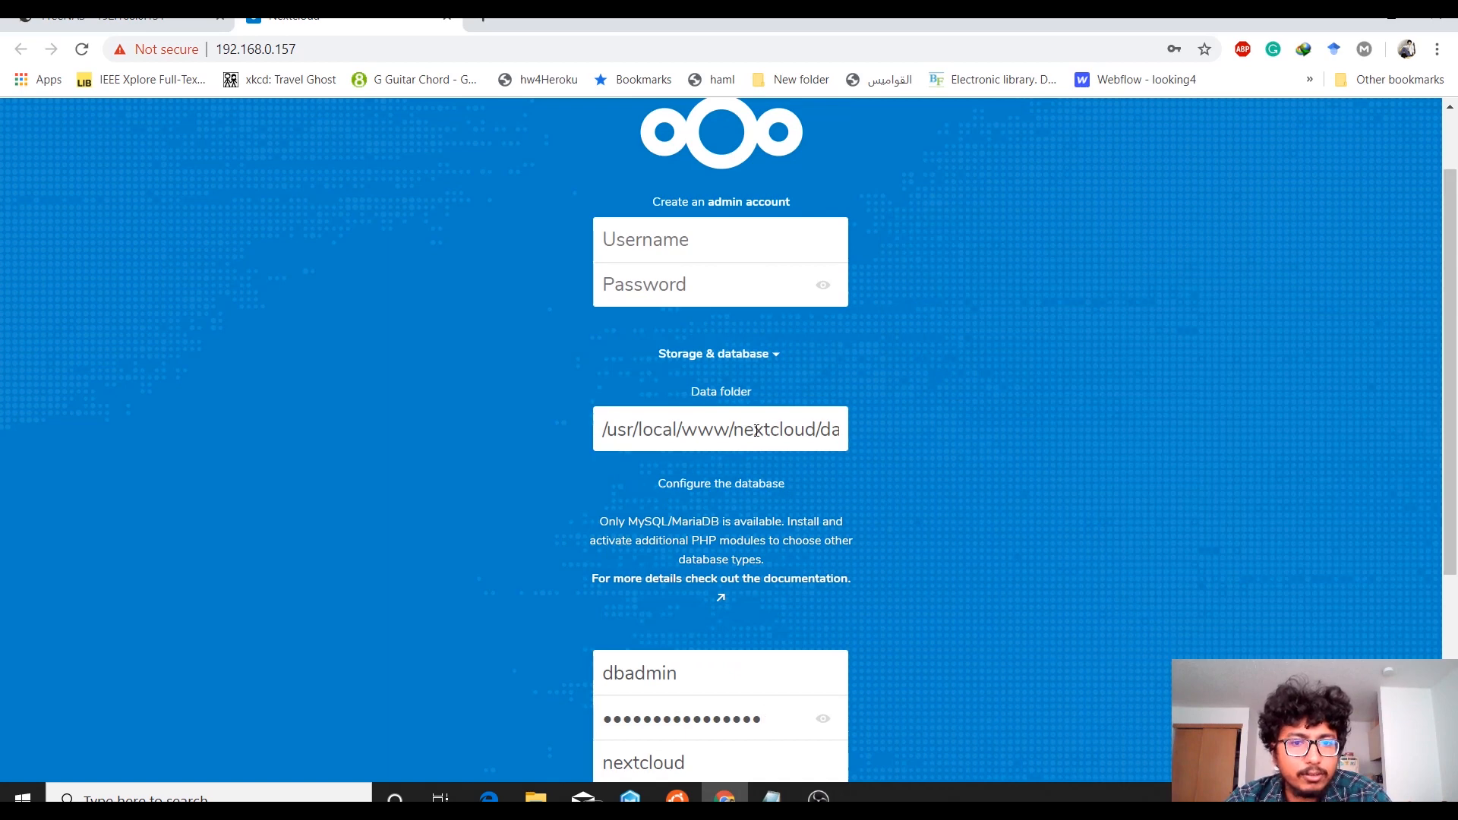
key(alt+Tab)
drag(1185, 308, 867, 302)
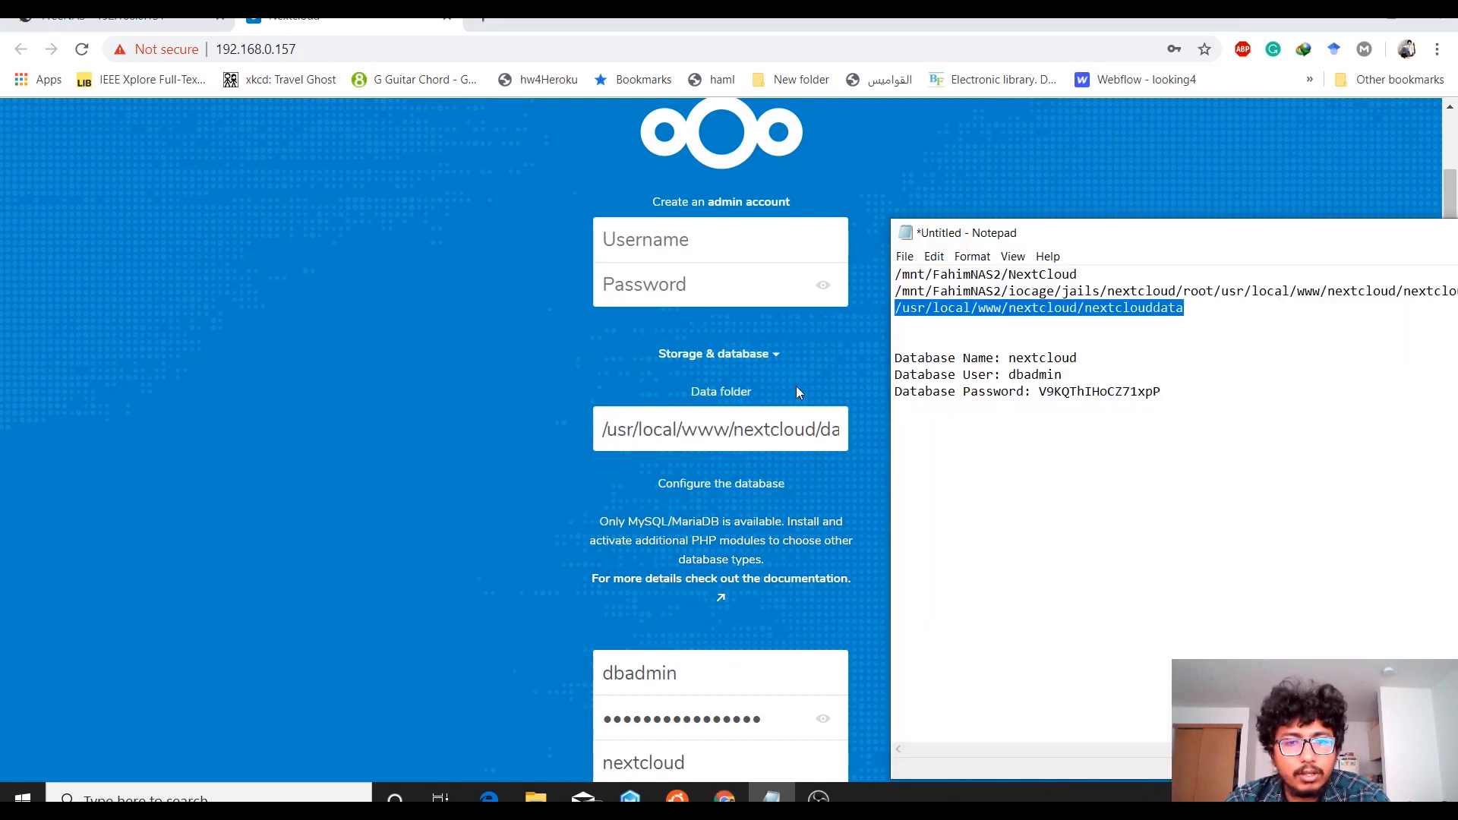
drag(1182, 311, 1089, 313)
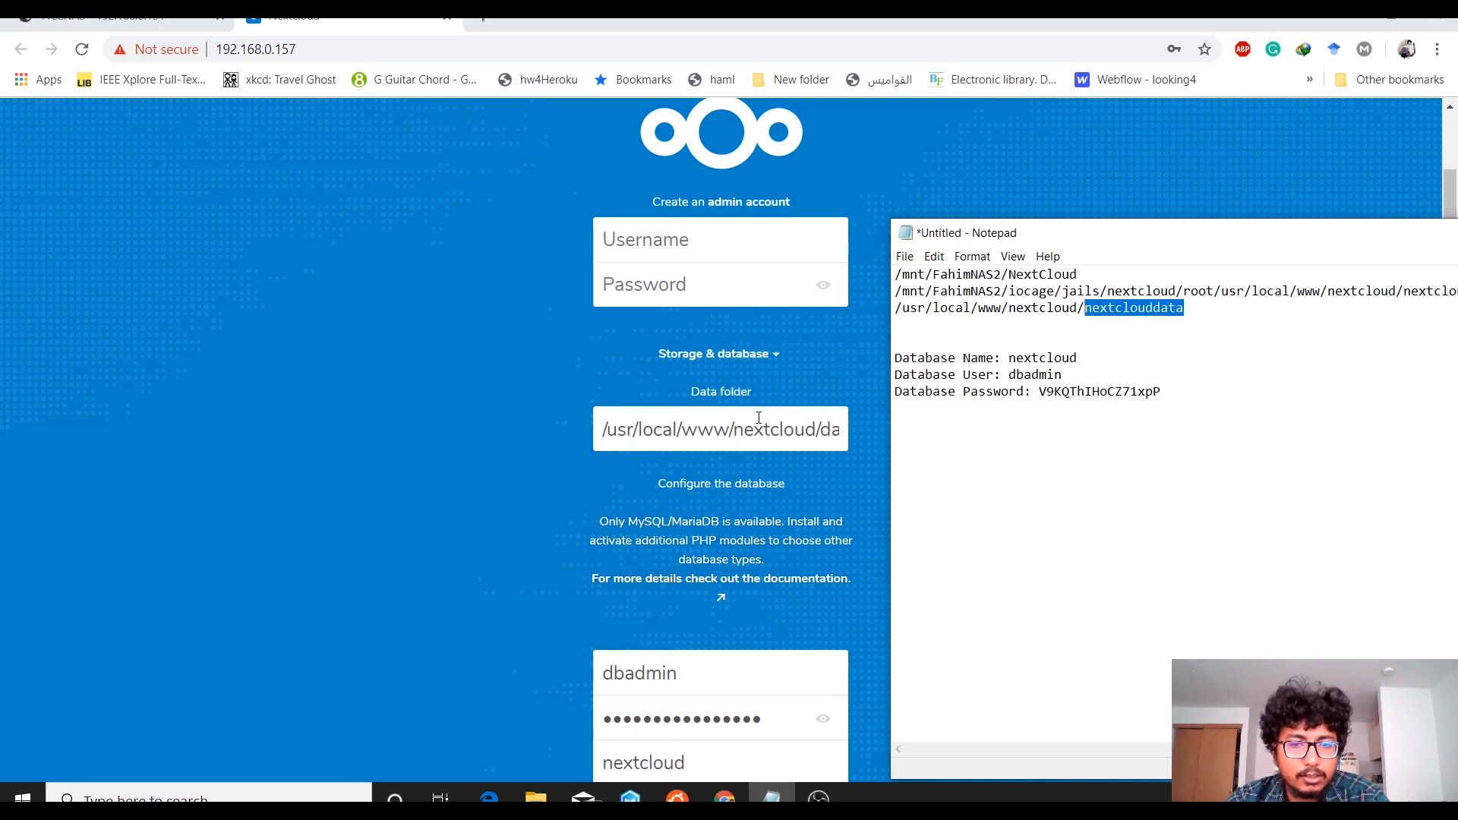
click(826, 431)
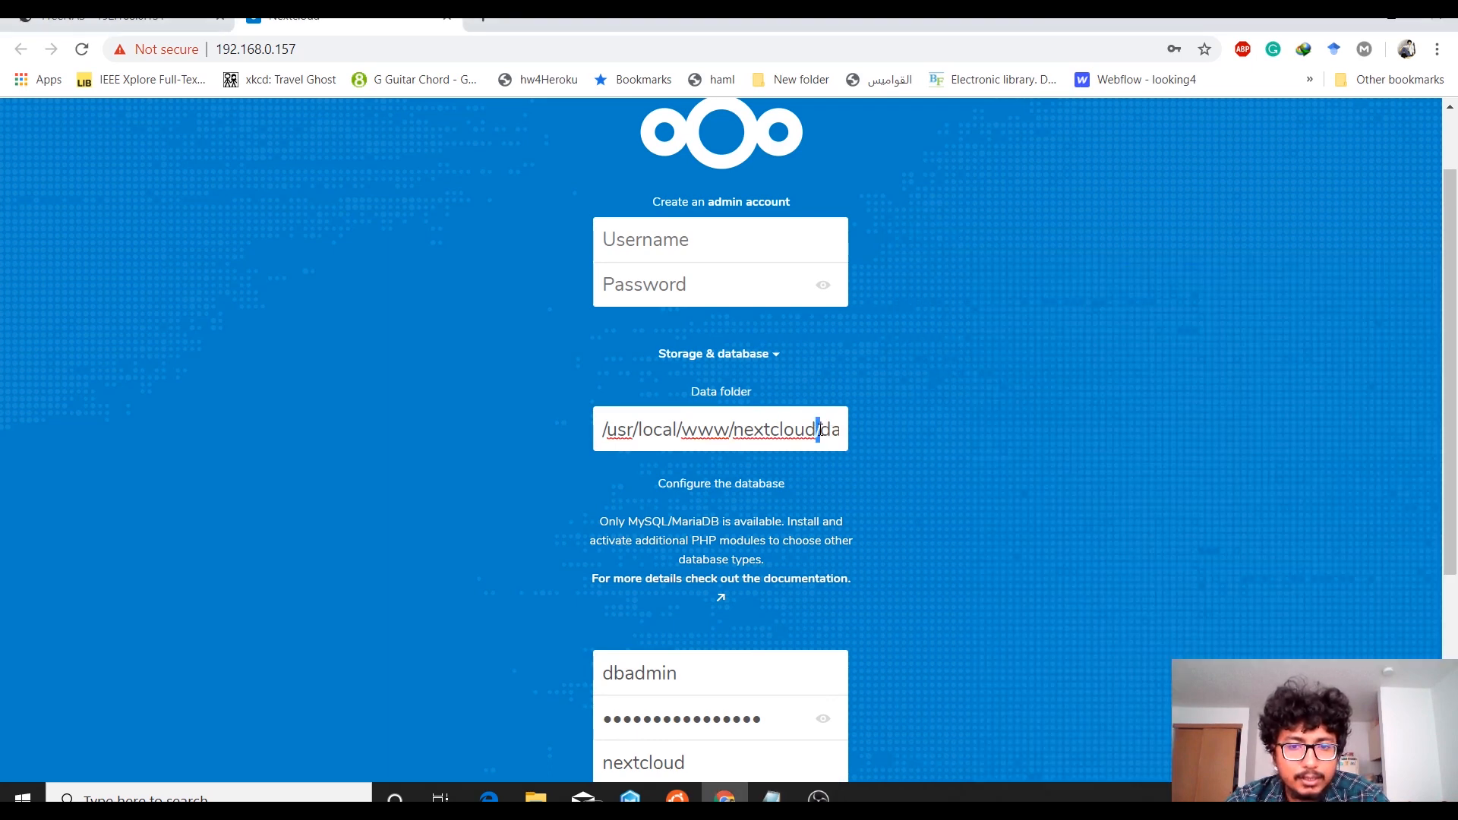
double_click(828, 429)
key(ctrl+v)
key(Left)
key(Left)
key(Left)
key(Left)
key(Left)
key(Left)
key(Left)
key(Left)
key(Left)
key(Left)
key(Left)
key(Left)
key(Left)
key(Left)
key(Left)
key(Left)
key(Left)
key(Left)
key(Left)
key(Left)
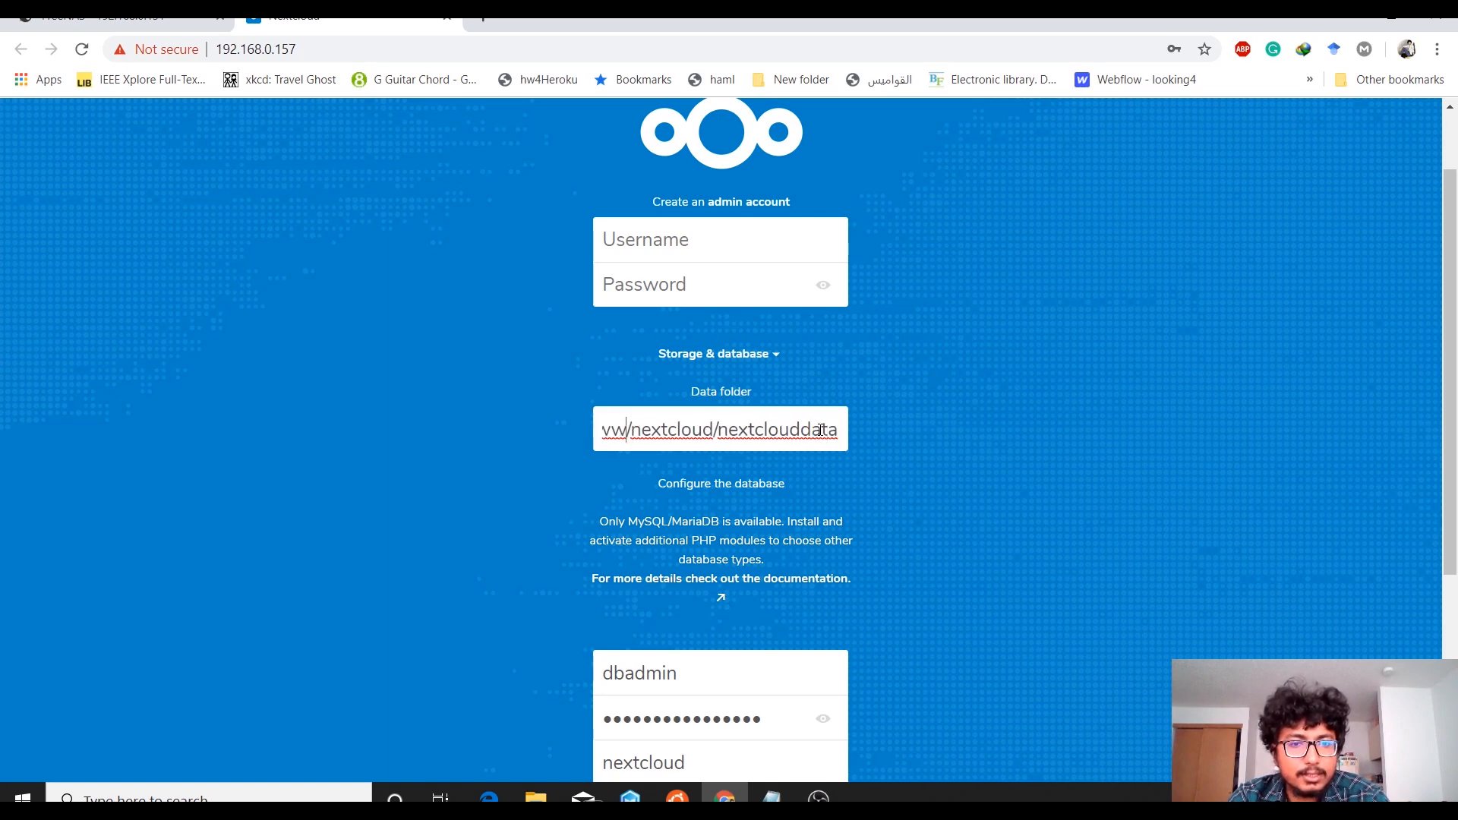
click(770, 797)
click(1191, 308)
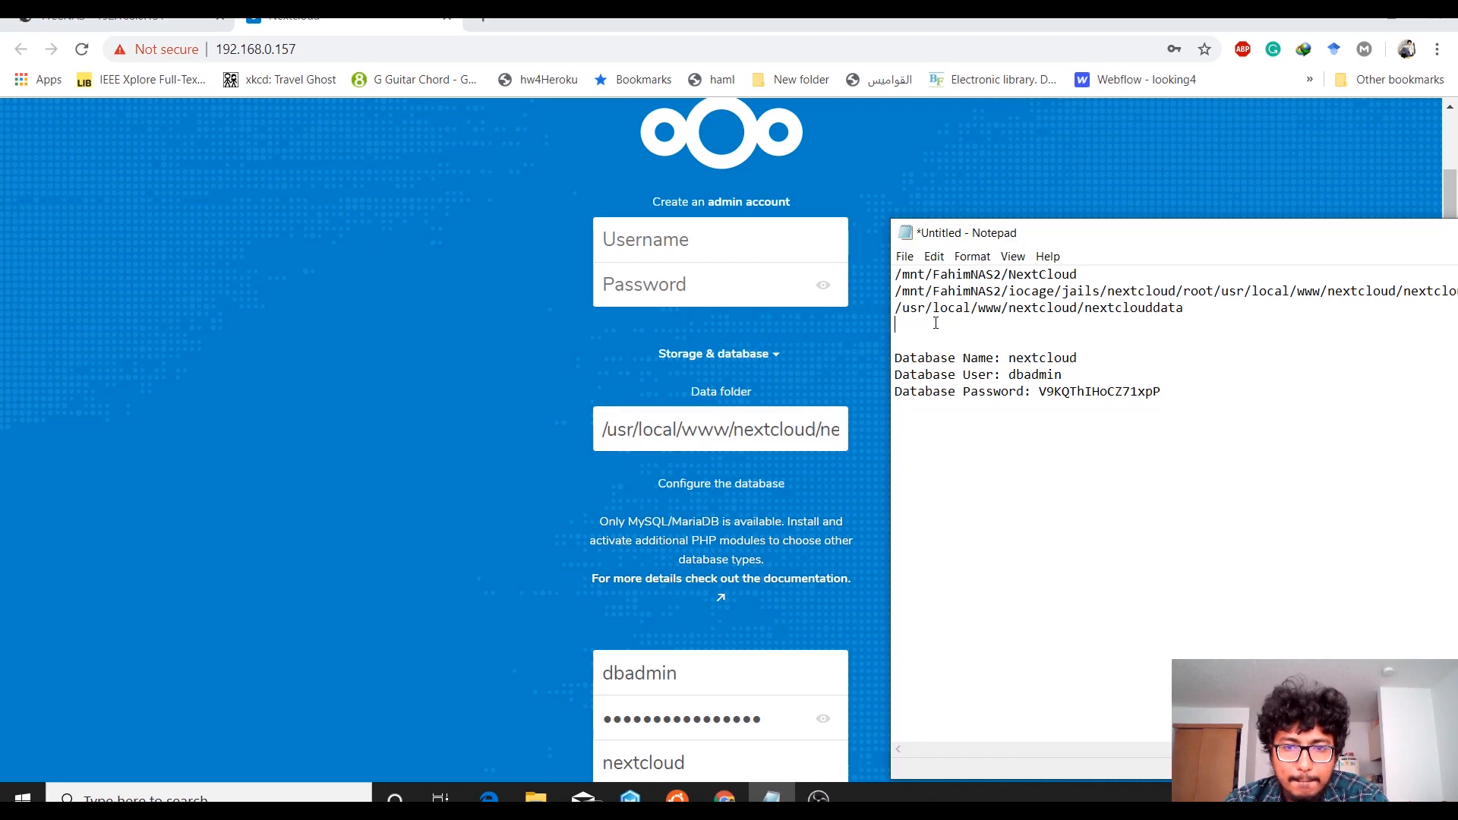
key(shift+Up)
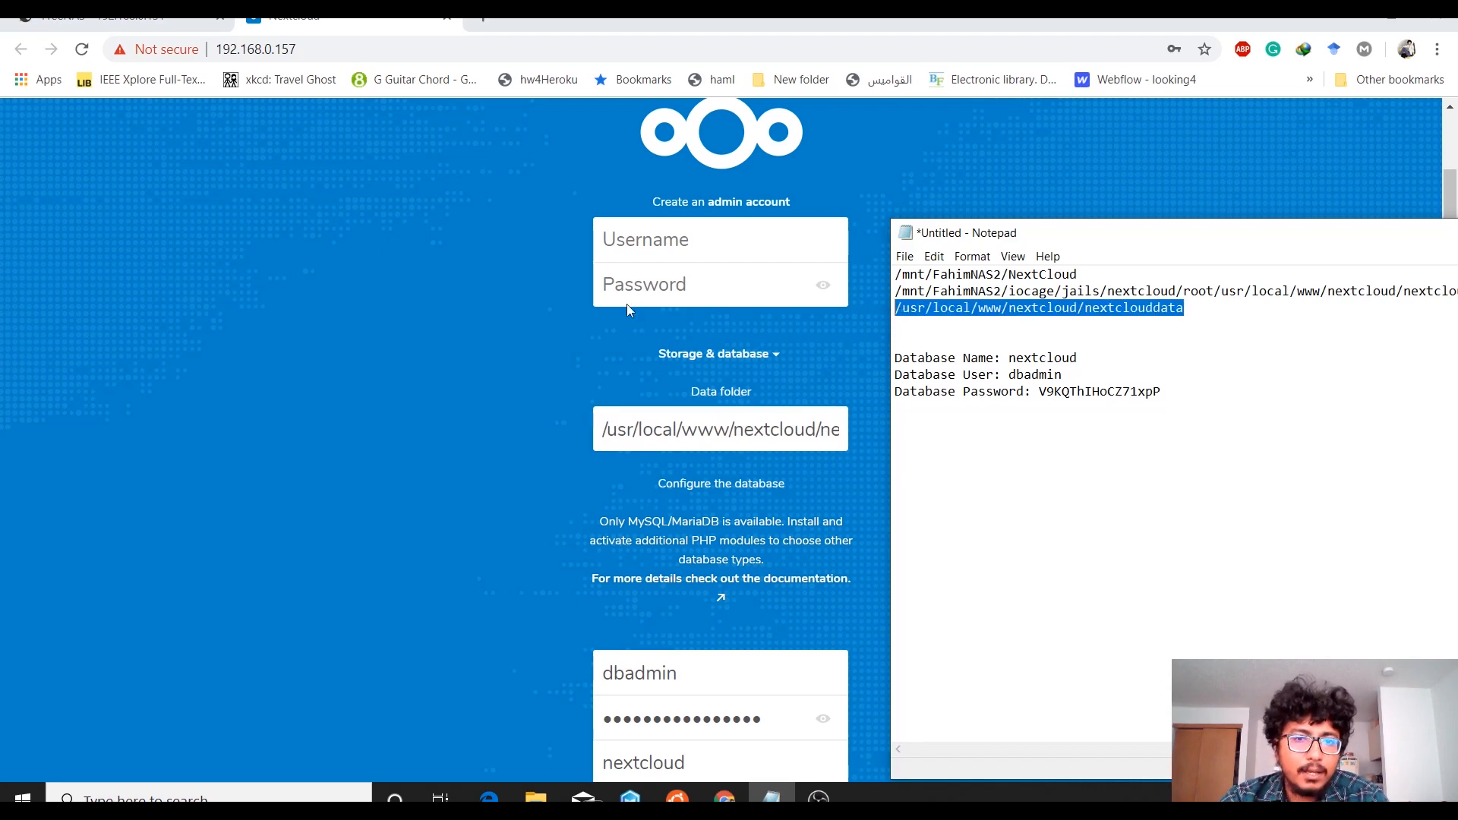
Enter admin as the admin account's username and fill in the account password.
click(652, 237)
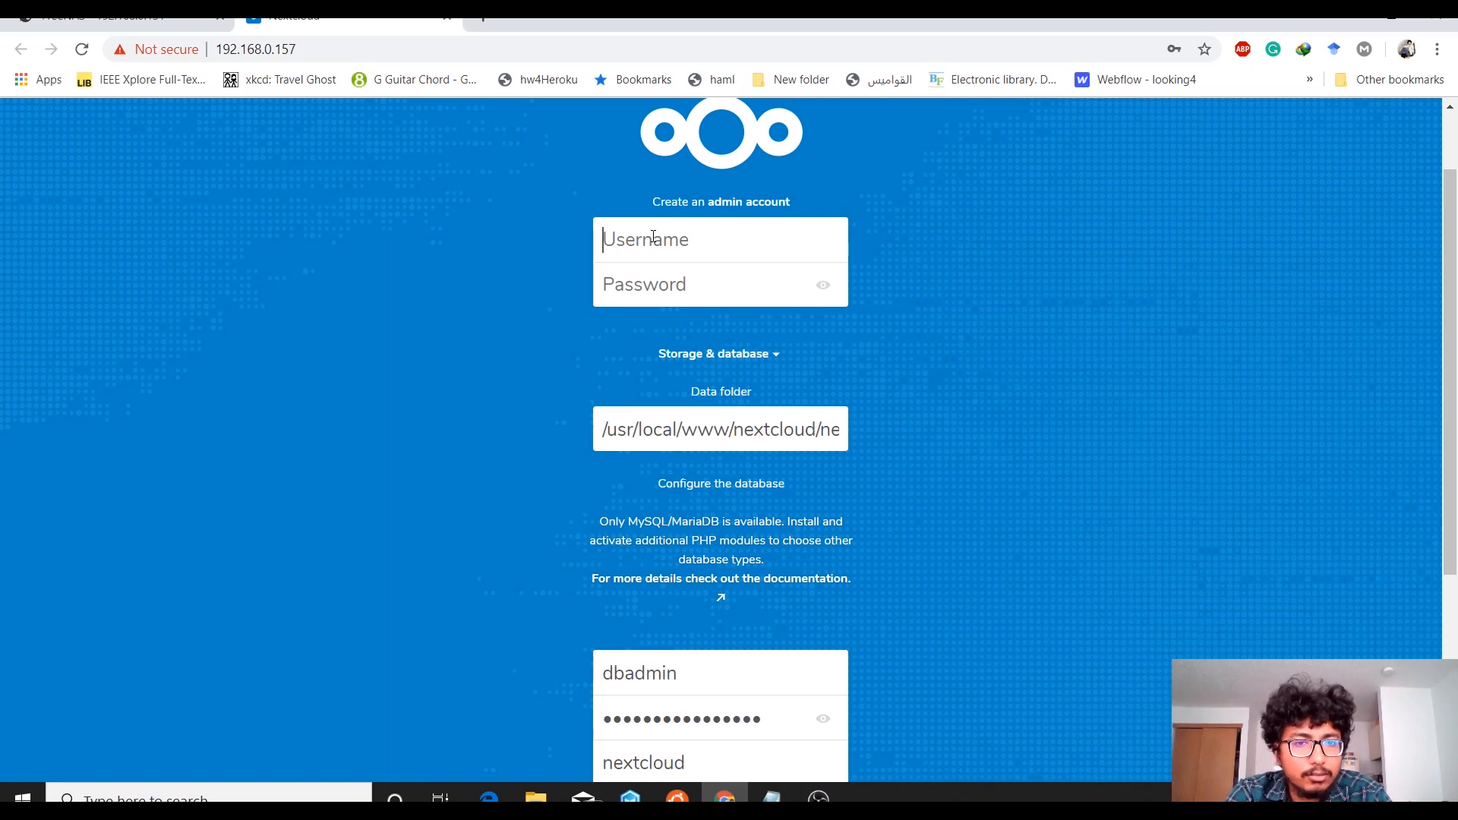
text(admin)
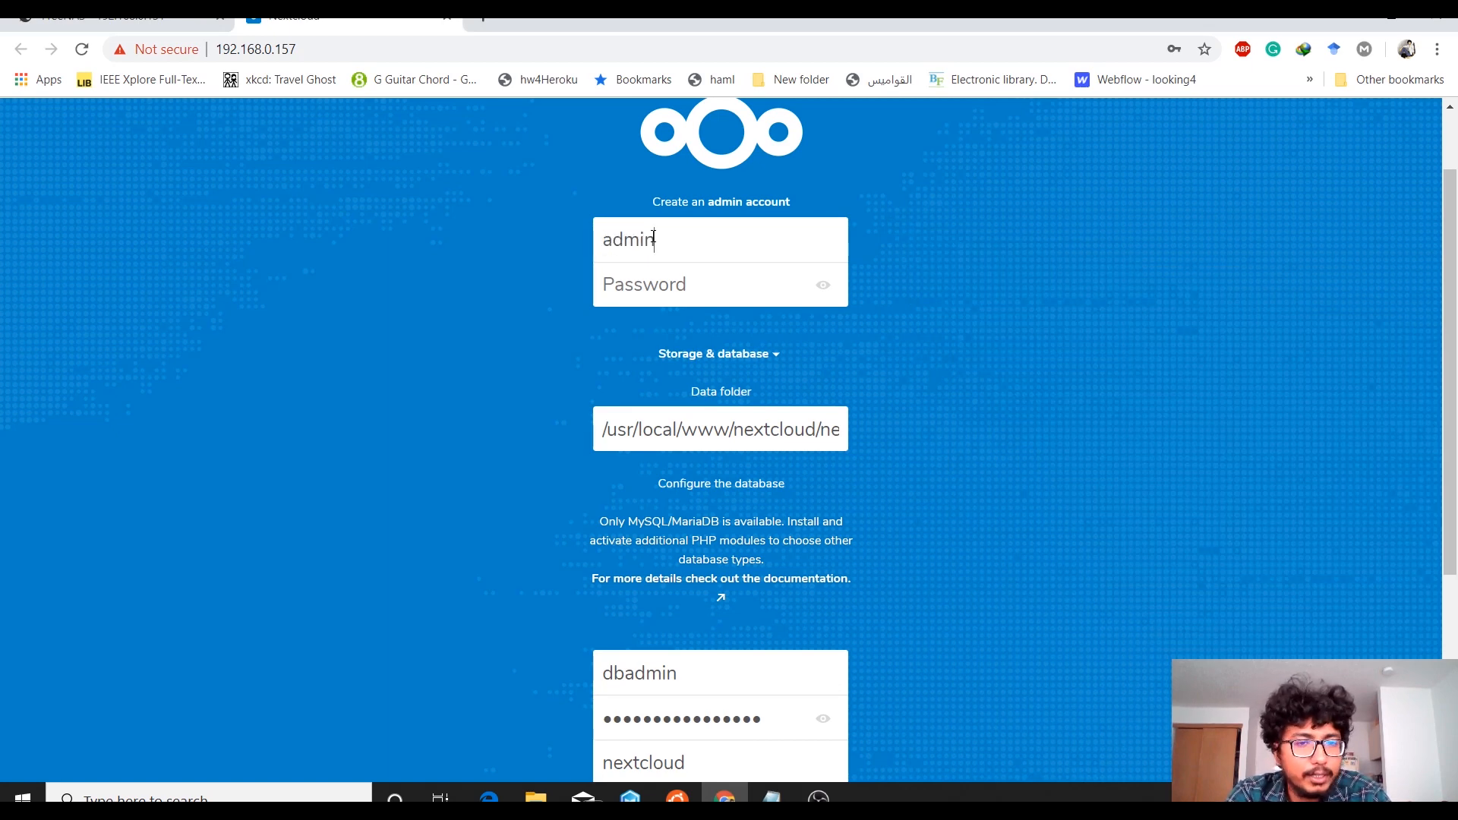
click(646, 293)
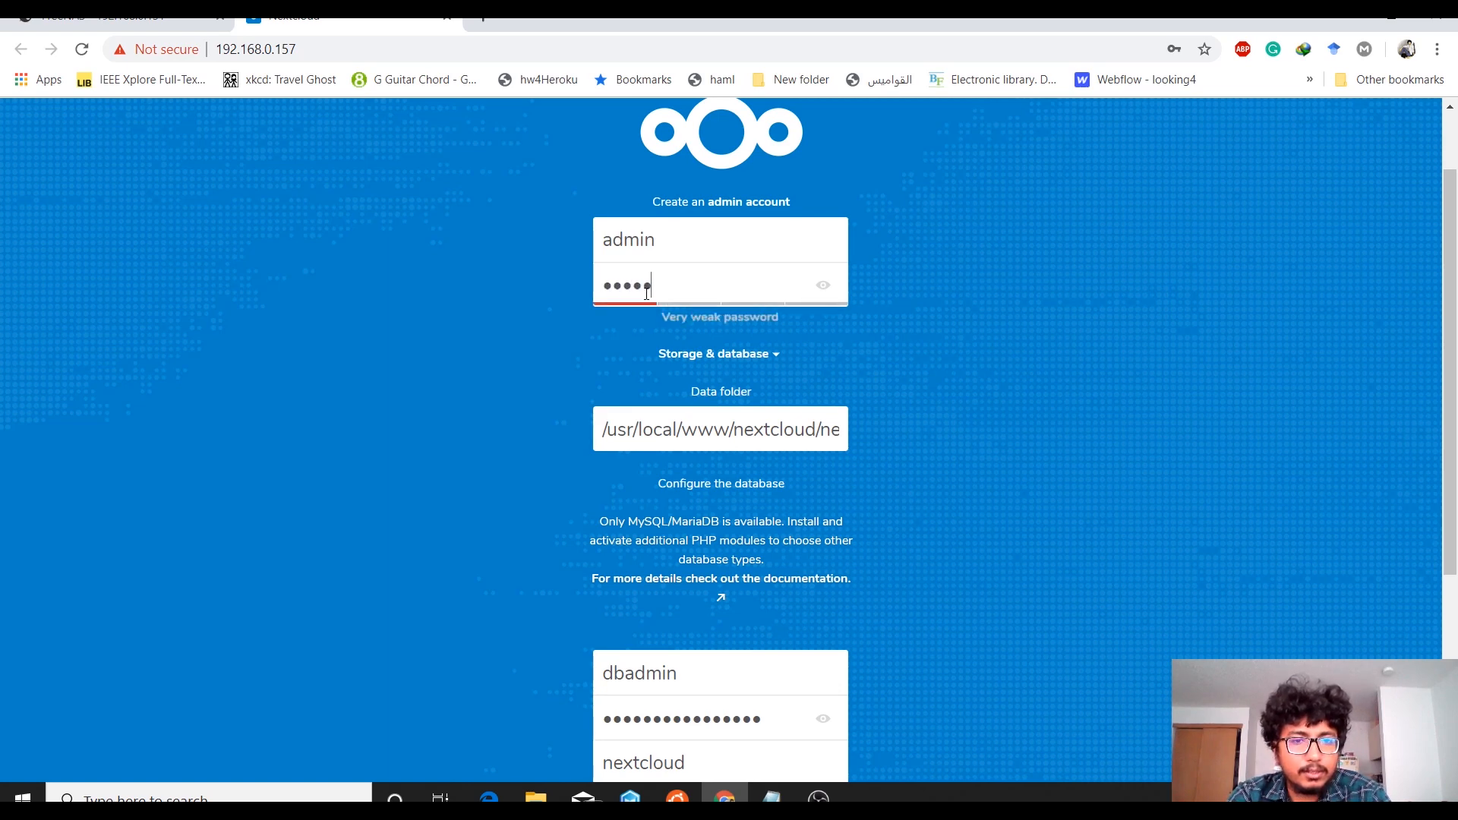
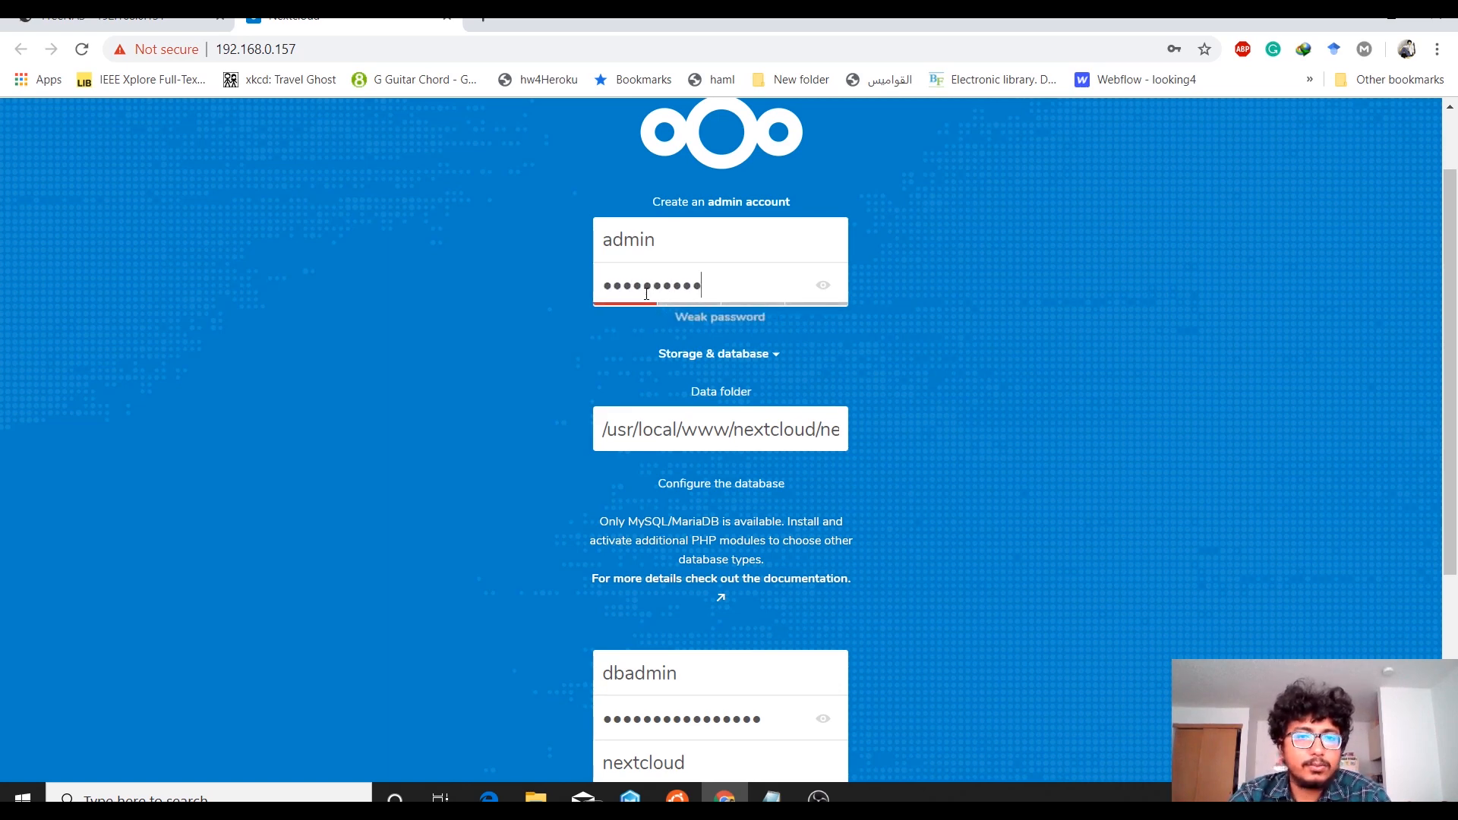
Complete the admin account password and finish the Nextcloud setup.
scroll(1045, 370, down, 4)
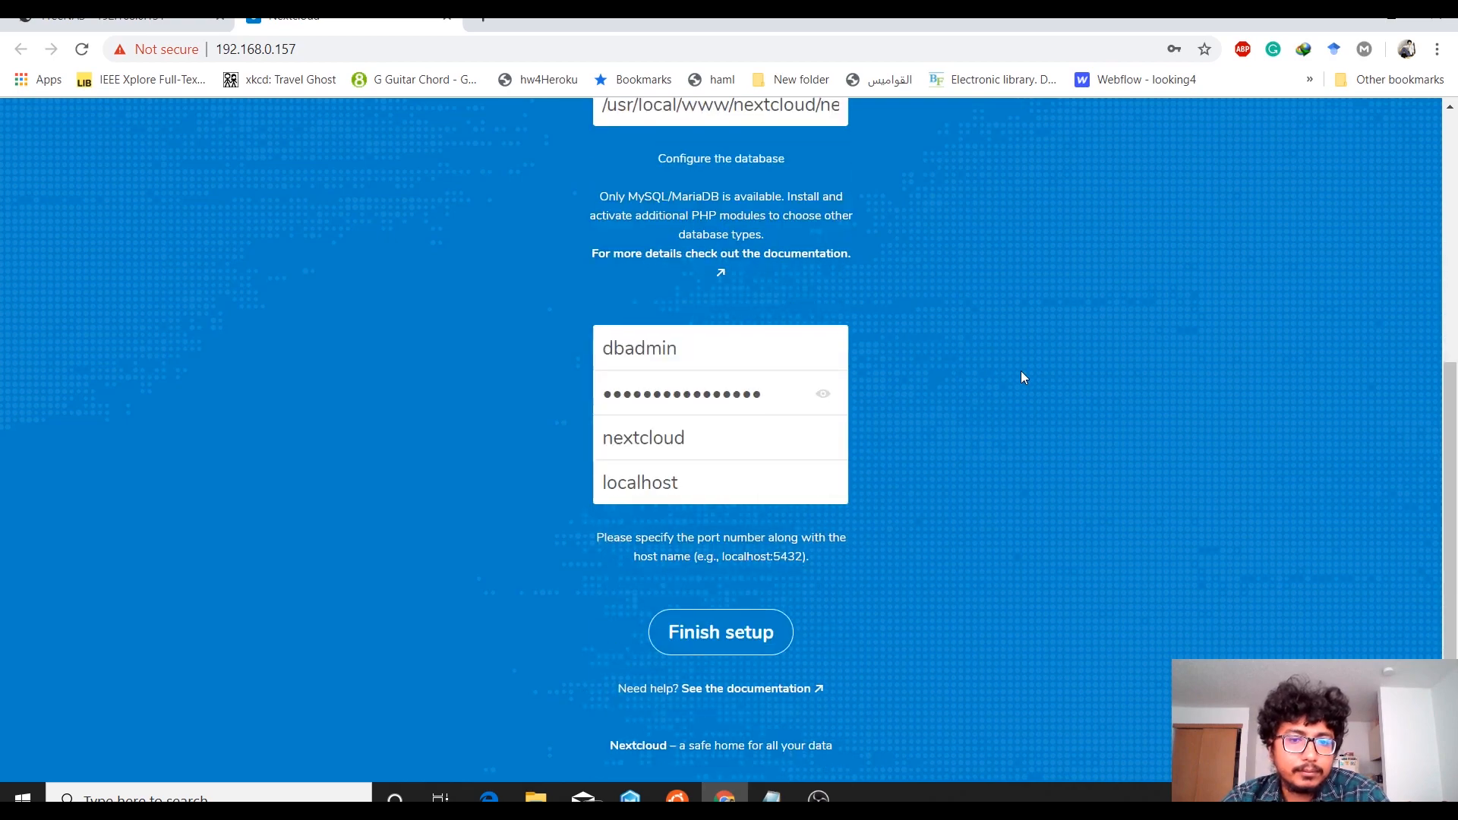
click(741, 650)
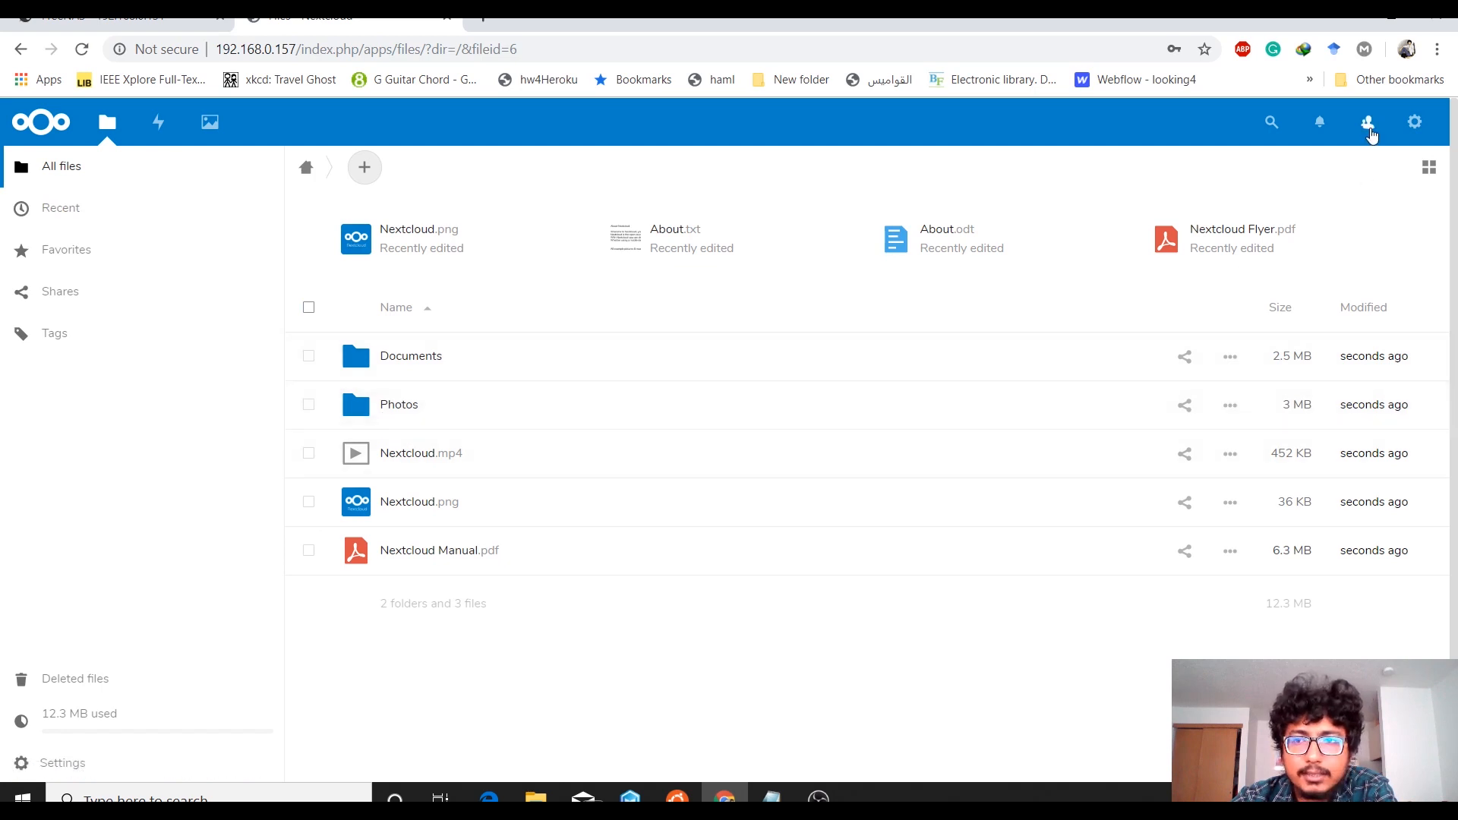
Open the Users management page of the Nextcloud server.
click(1368, 125)
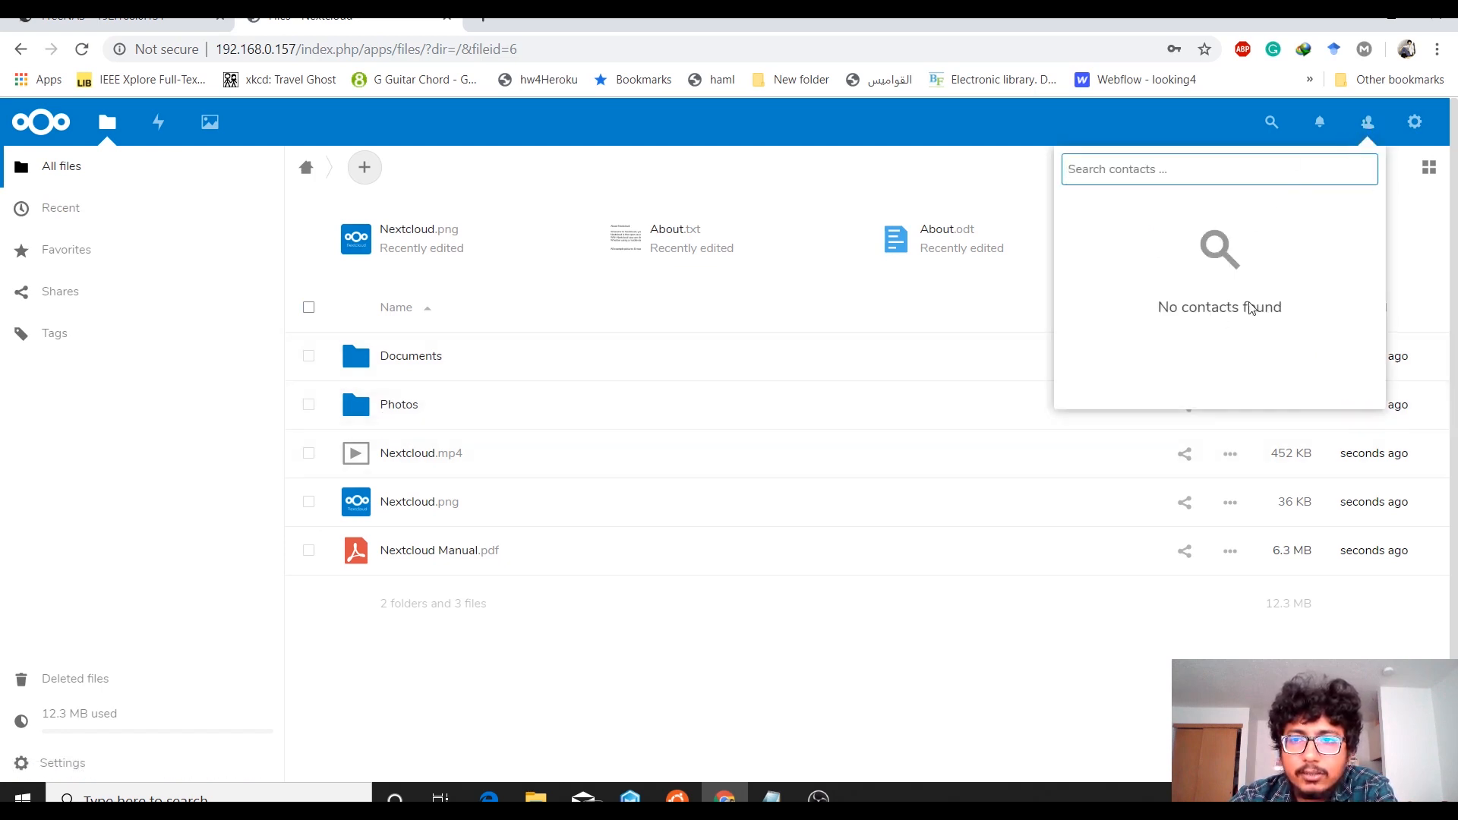
click(1415, 130)
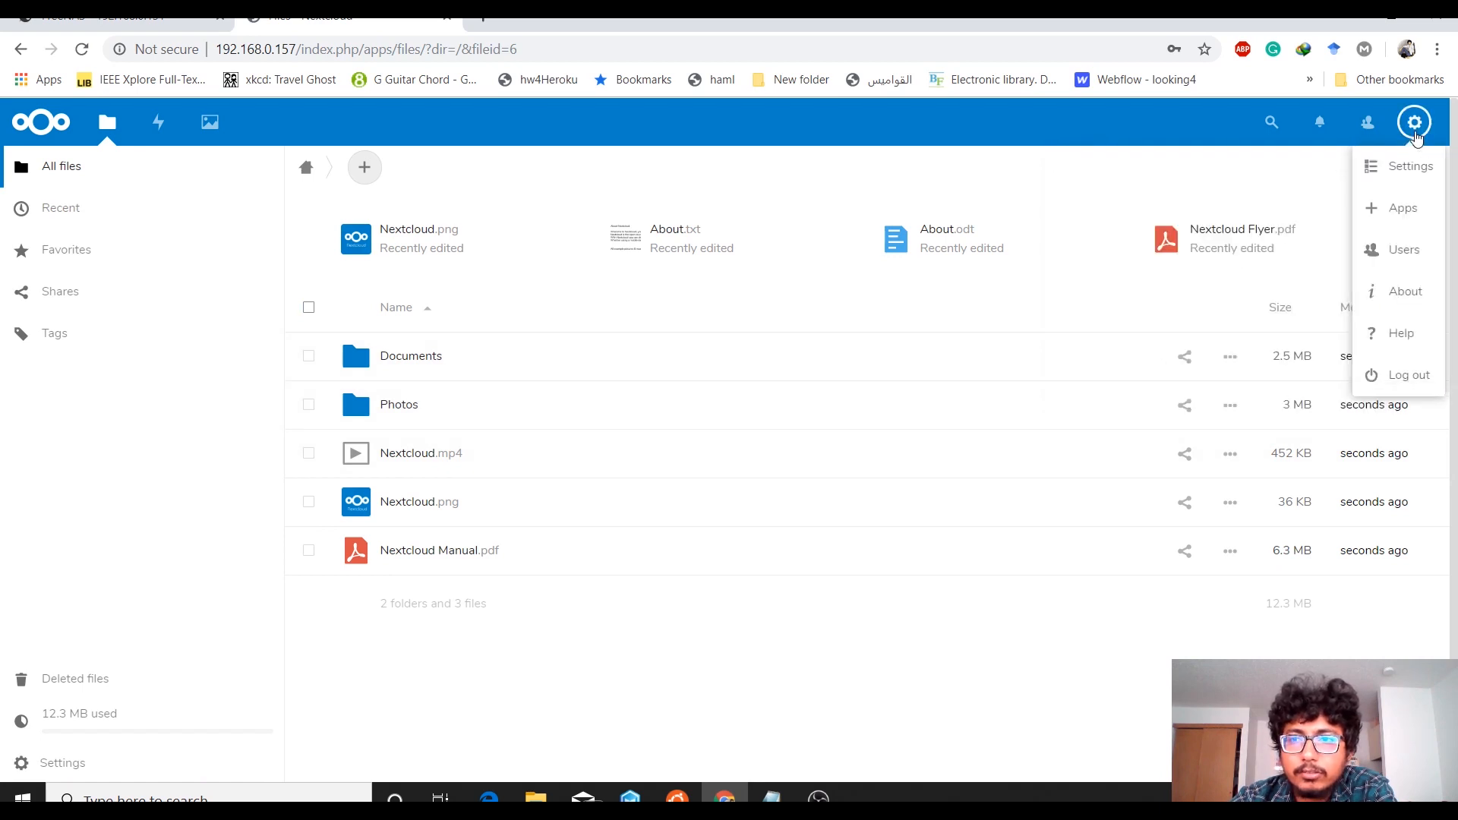
click(1402, 258)
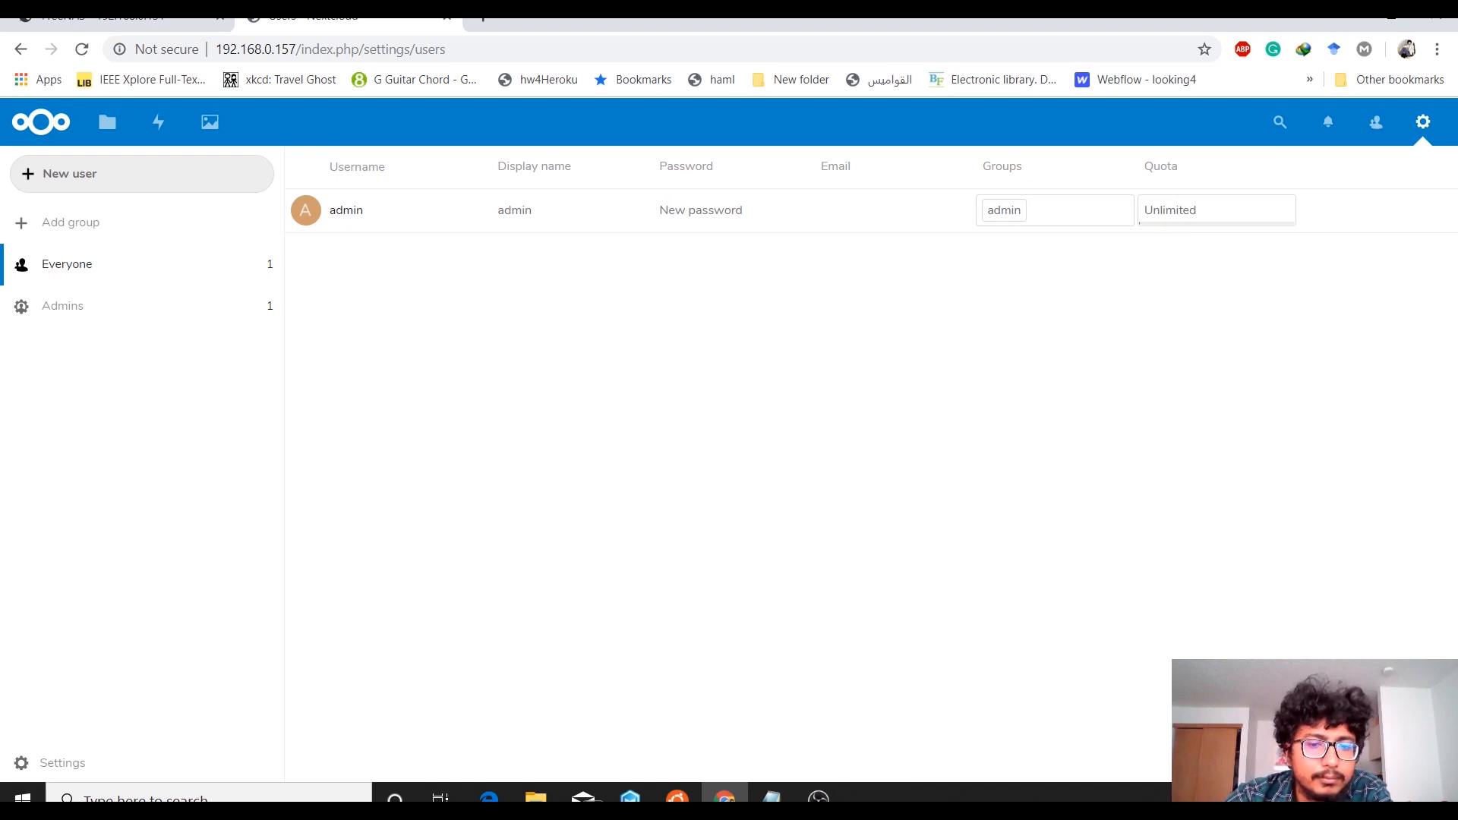
Start a new user with username and display name Photos, and fill in the user's password.
click(147, 190)
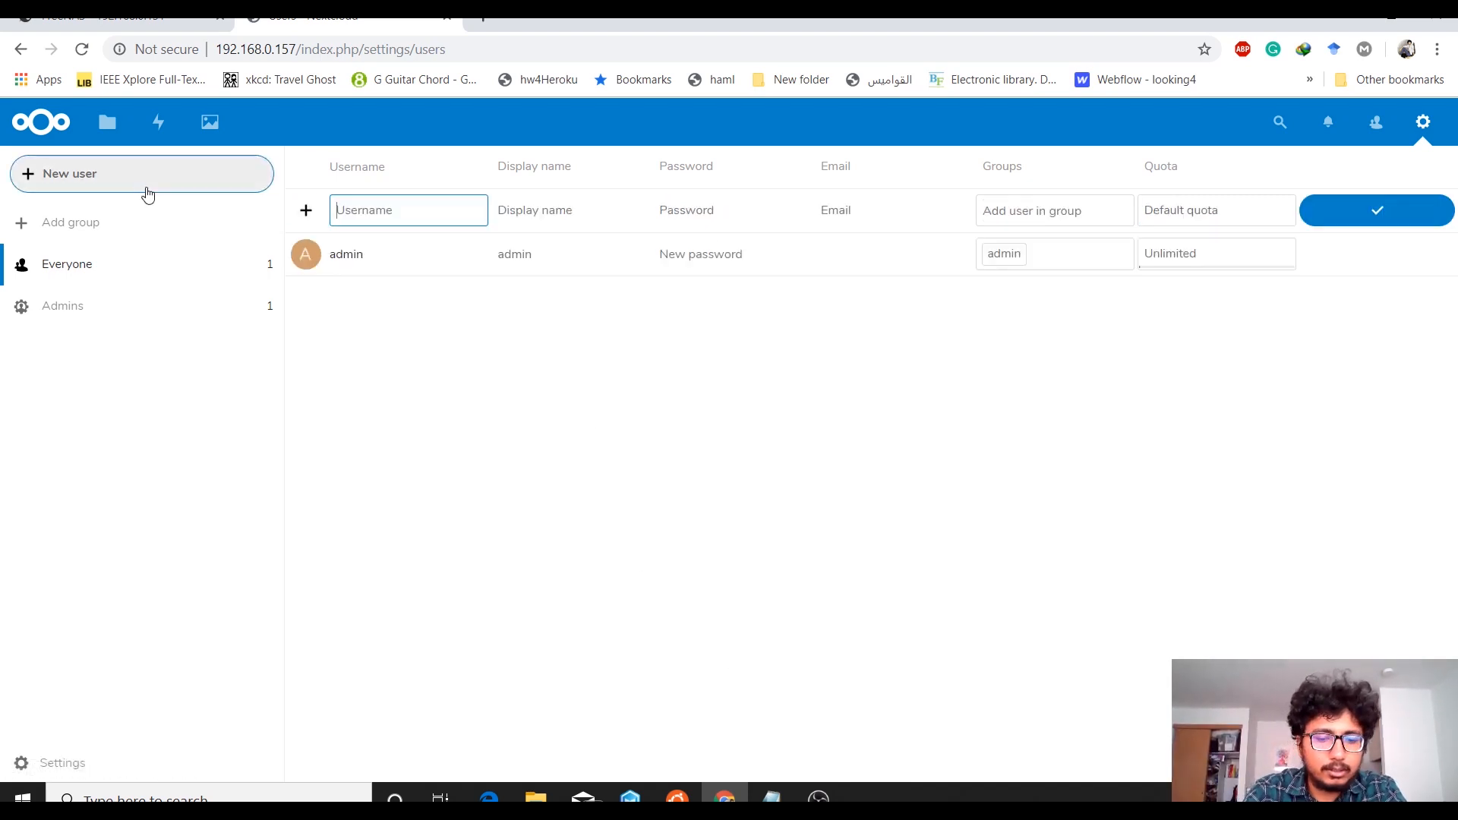
text(Photos)
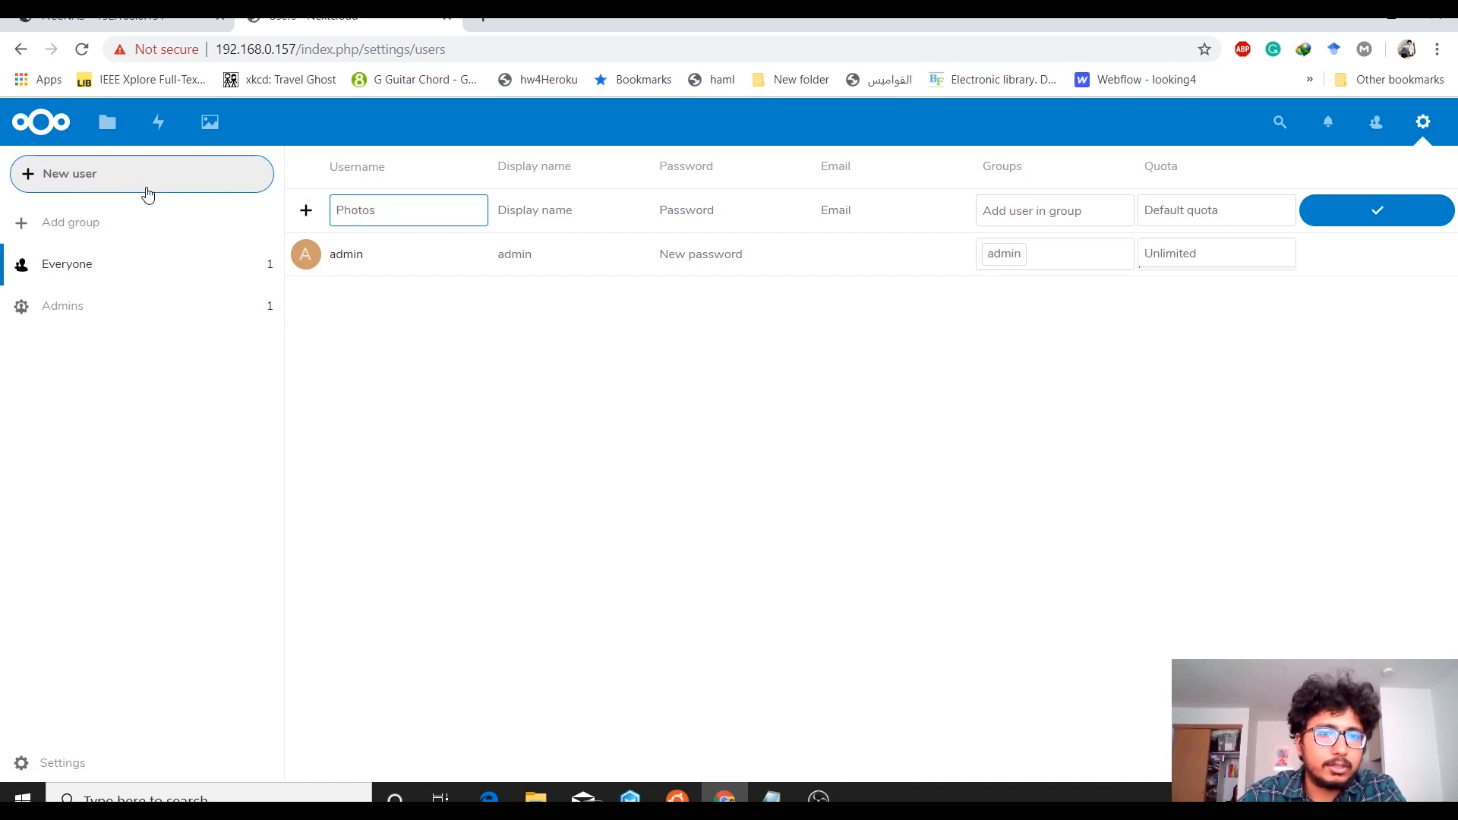
click(531, 212)
text(Photos)
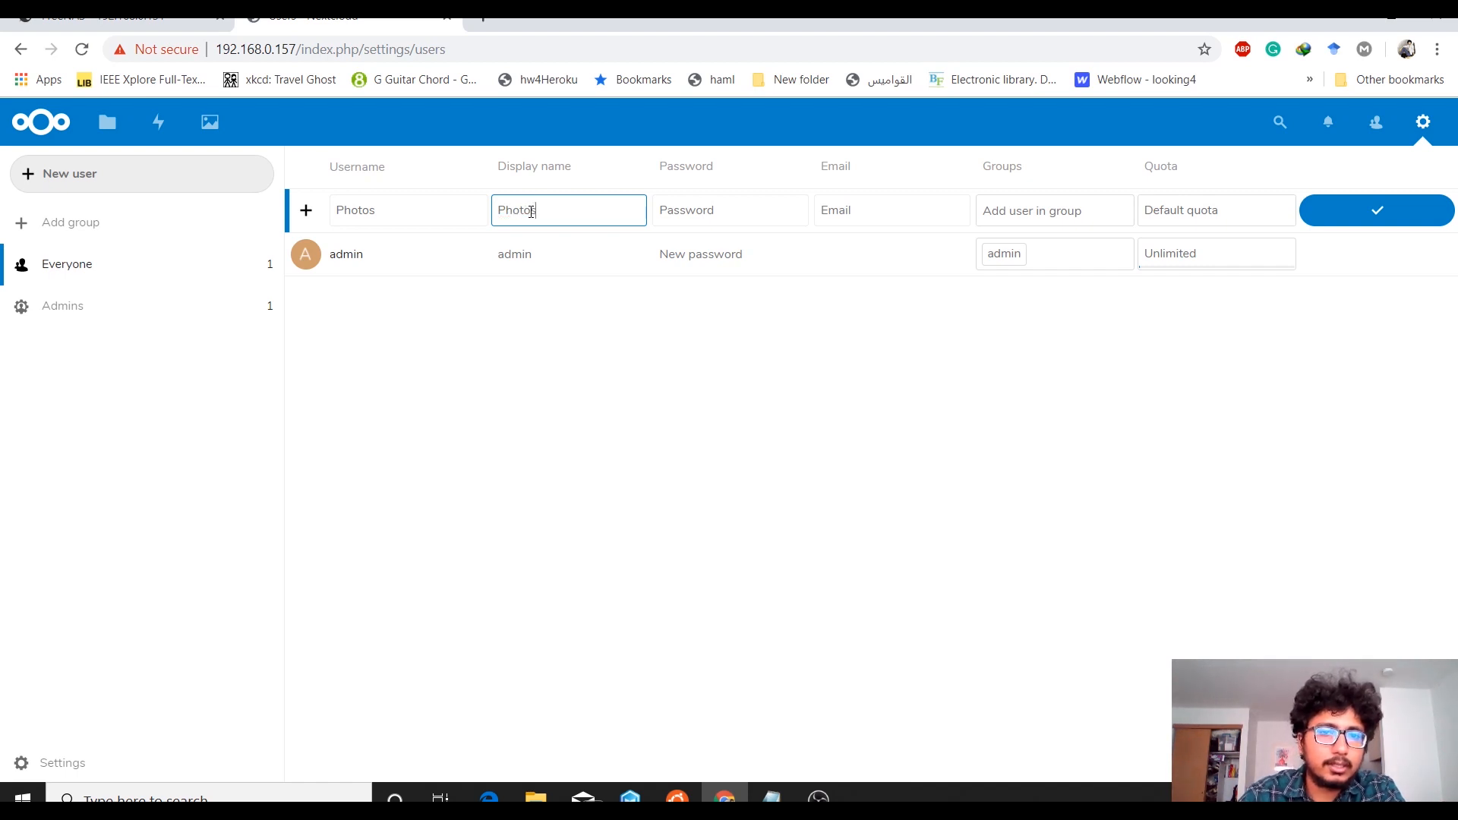
click(732, 210)
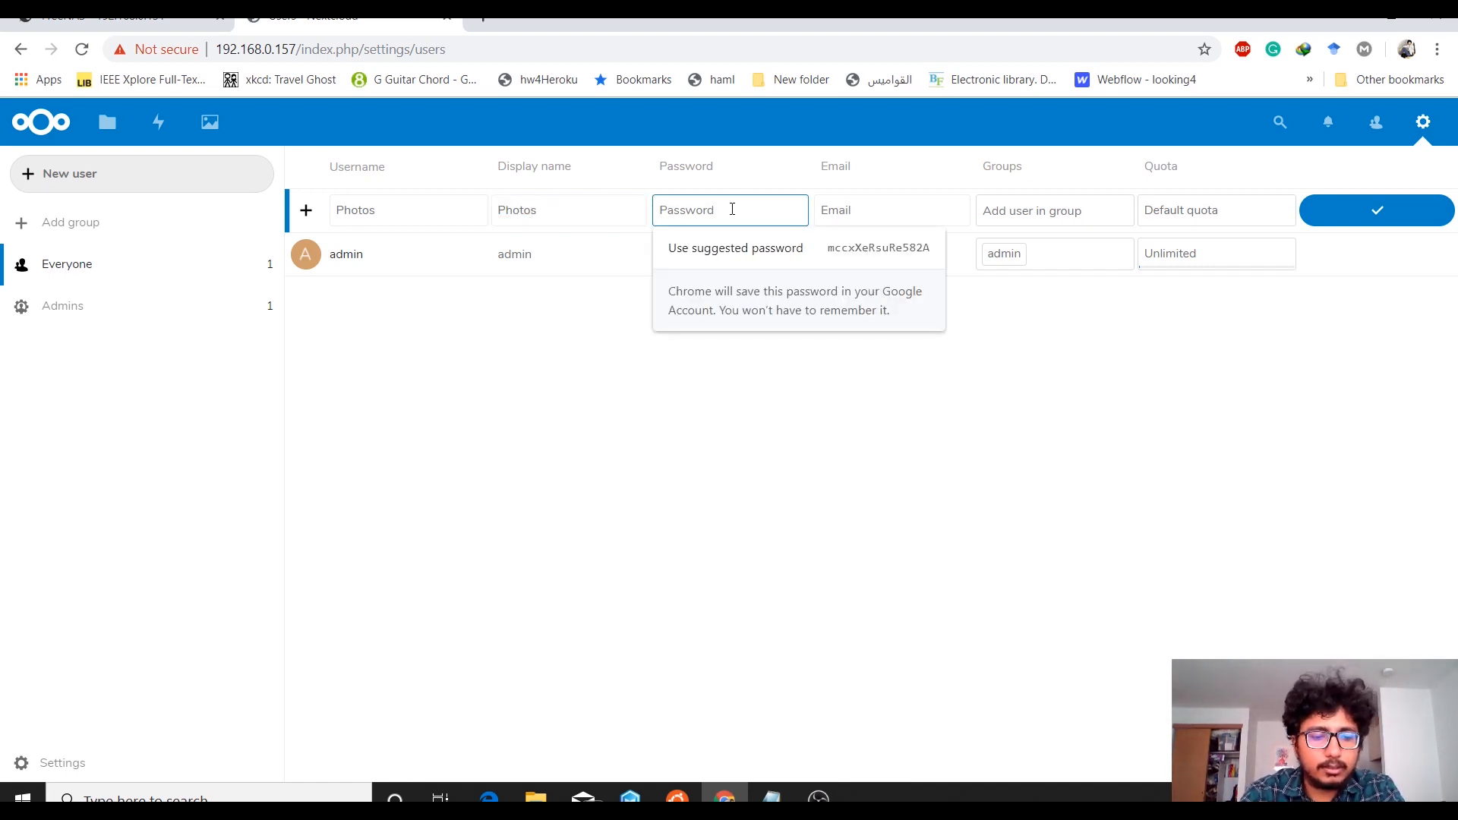
text(*********)
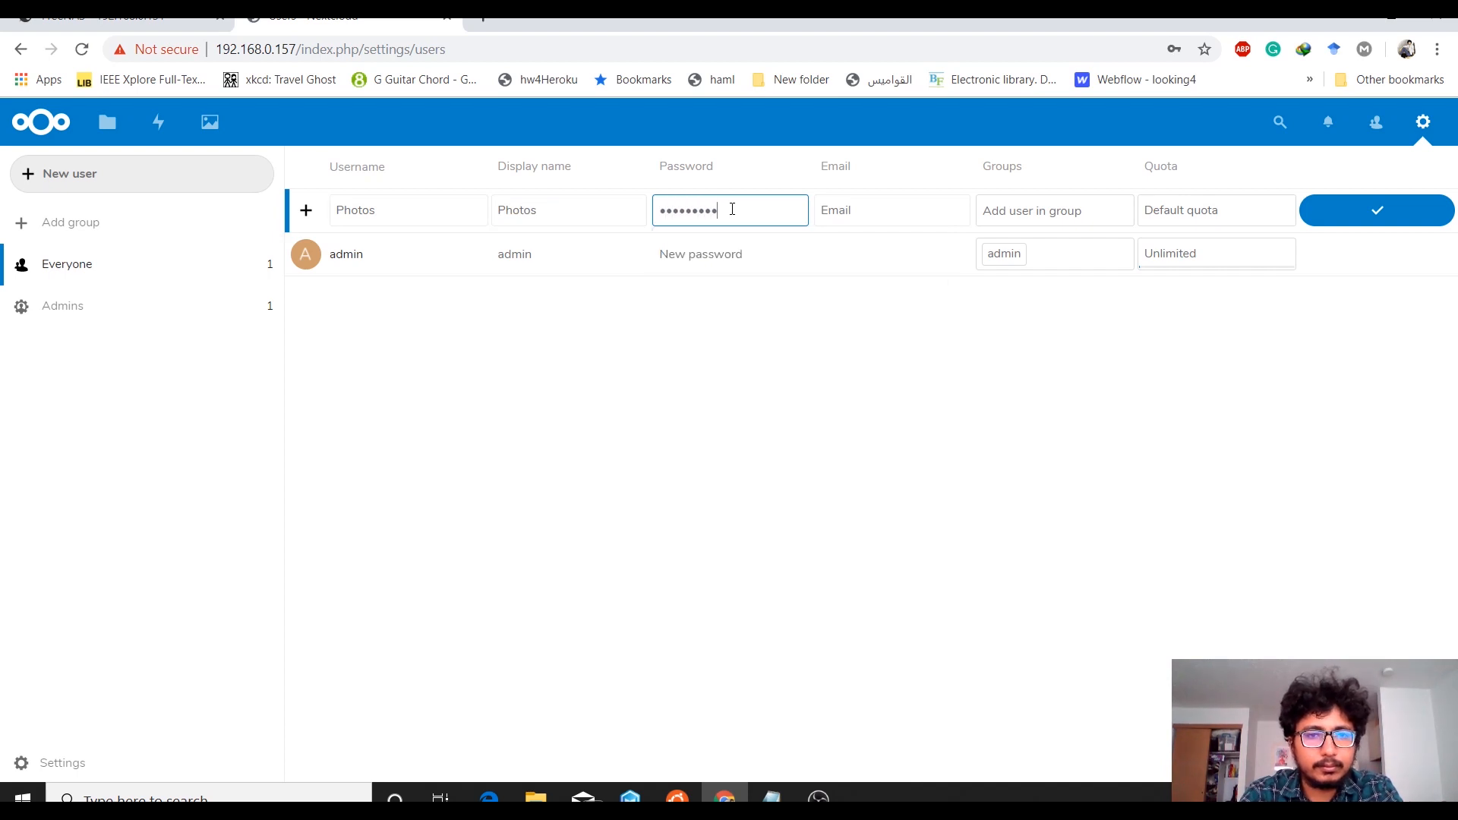
text(*)
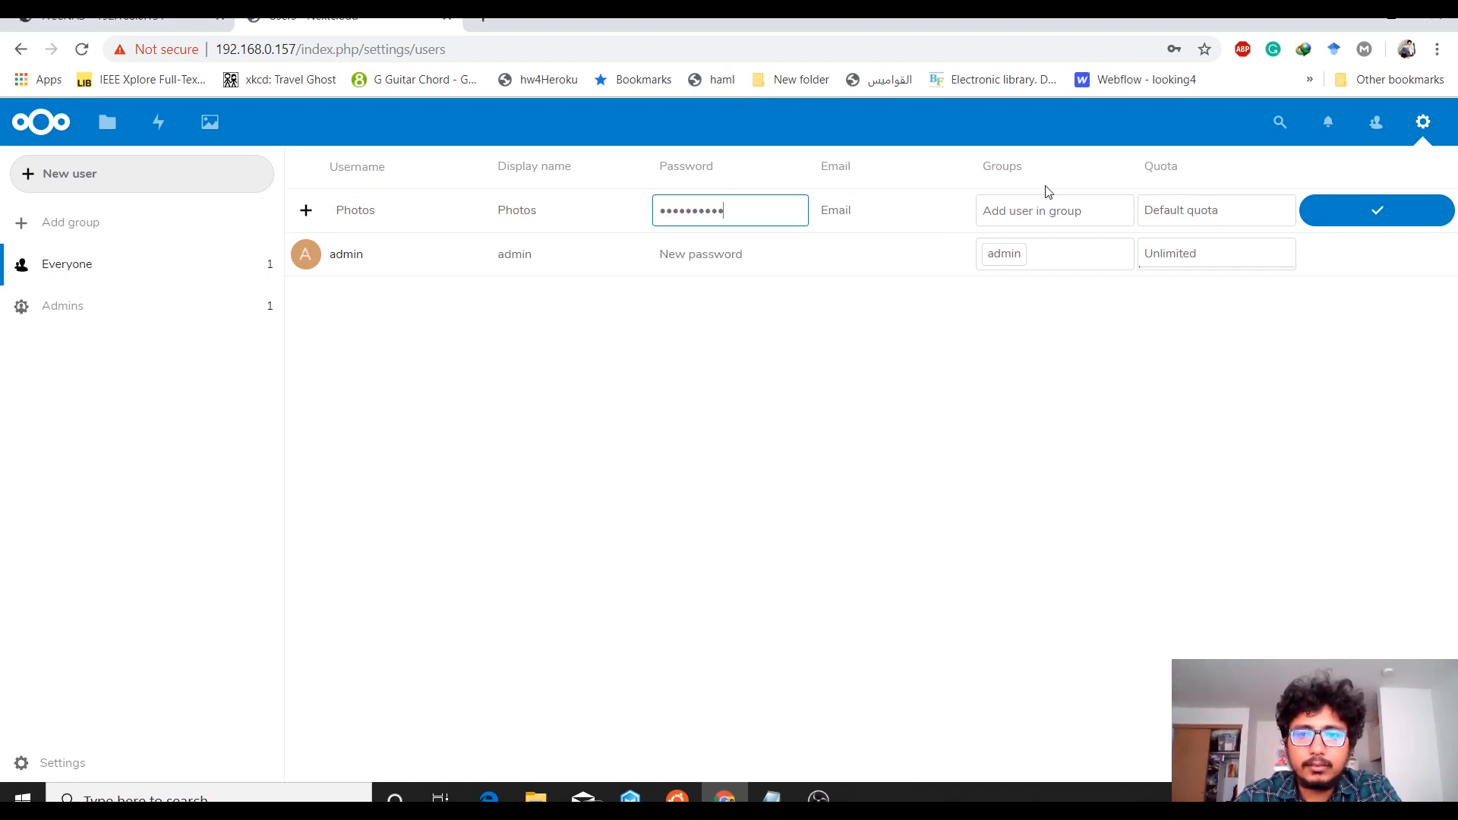
Set the new user's quota to Unlimited and create the account, authenticating with the admin password.
click(1178, 219)
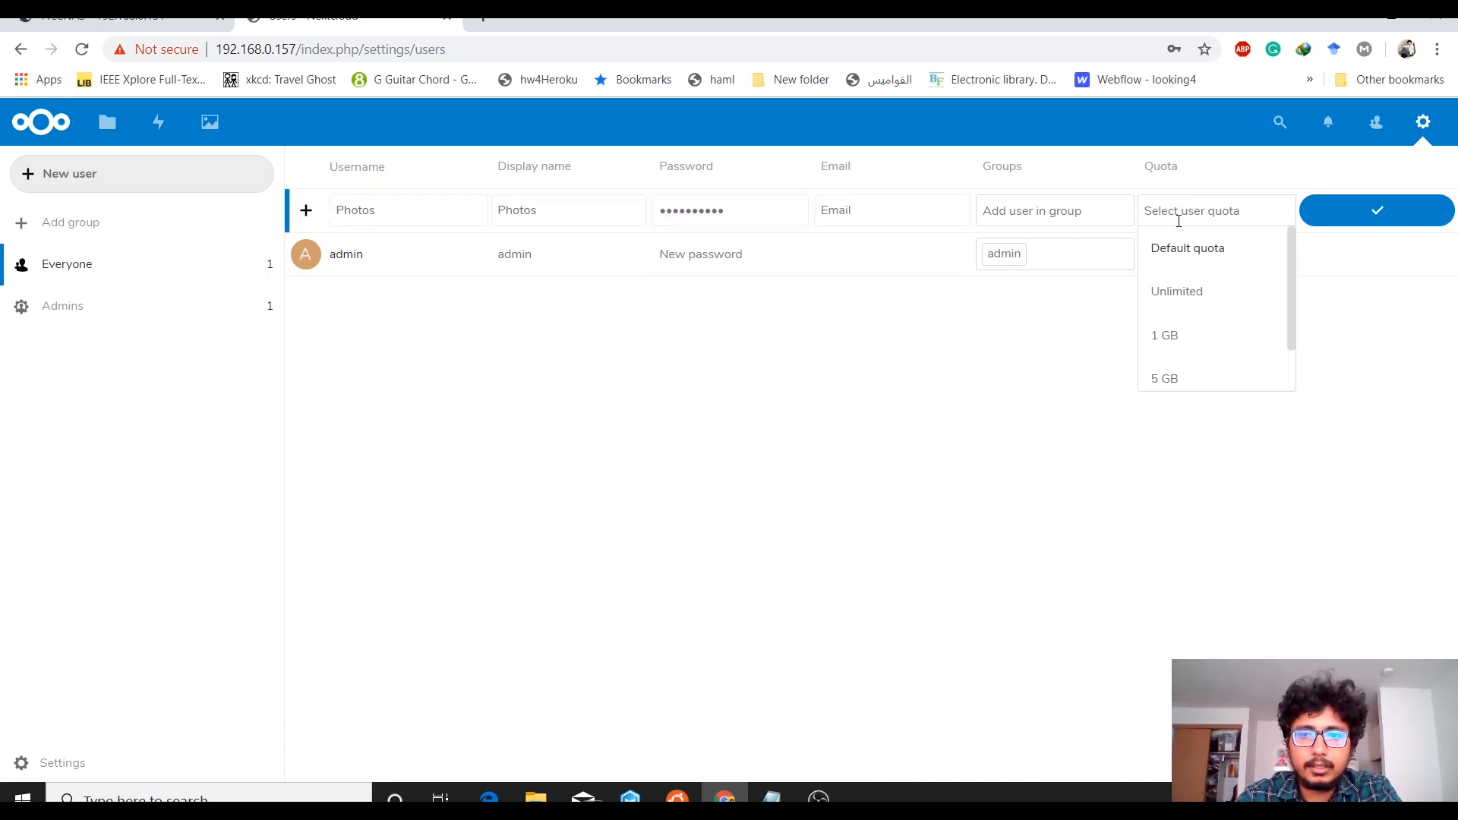
click(1197, 293)
click(1346, 226)
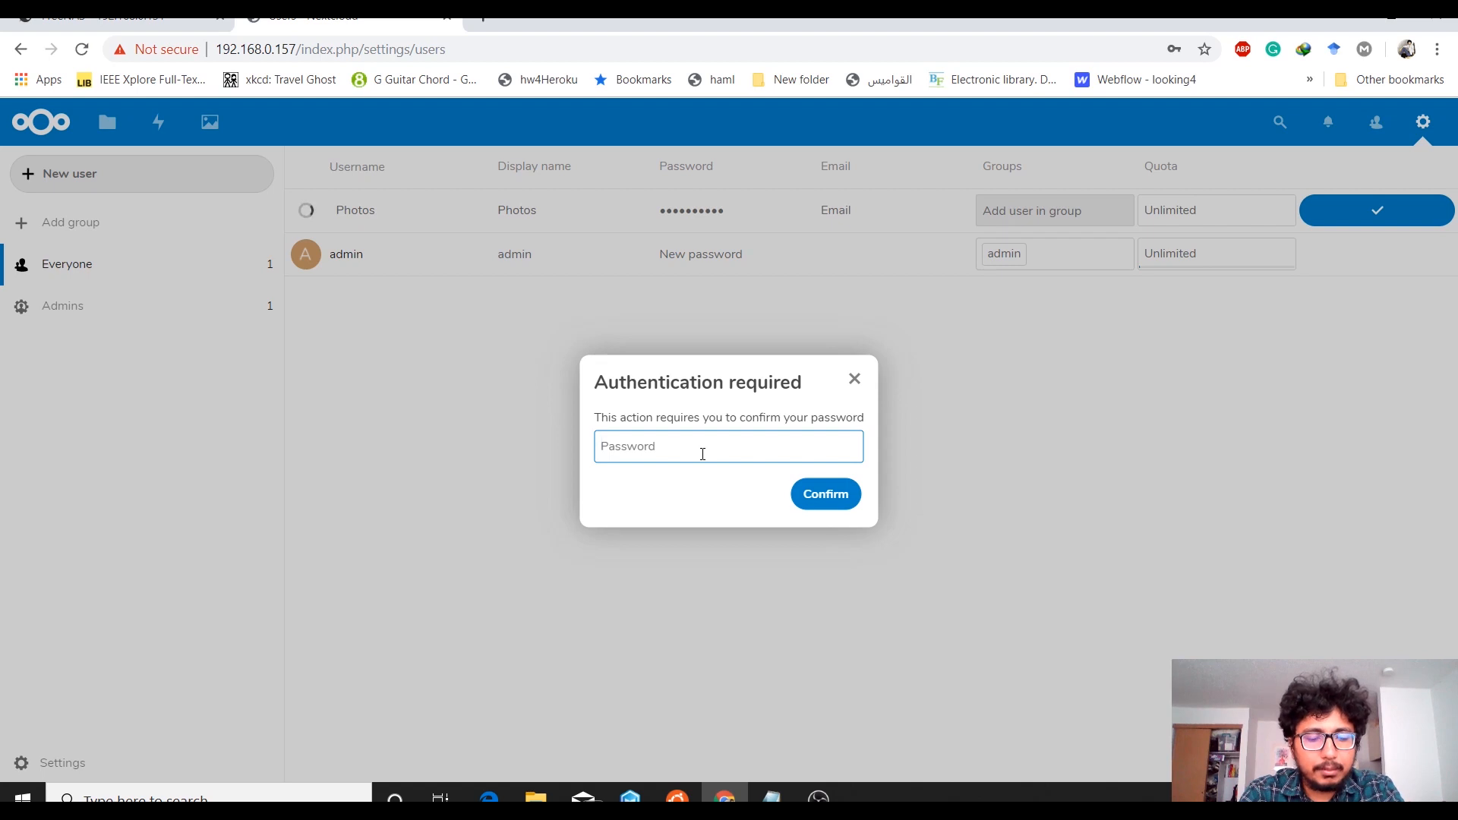
text(************)
key(Return)
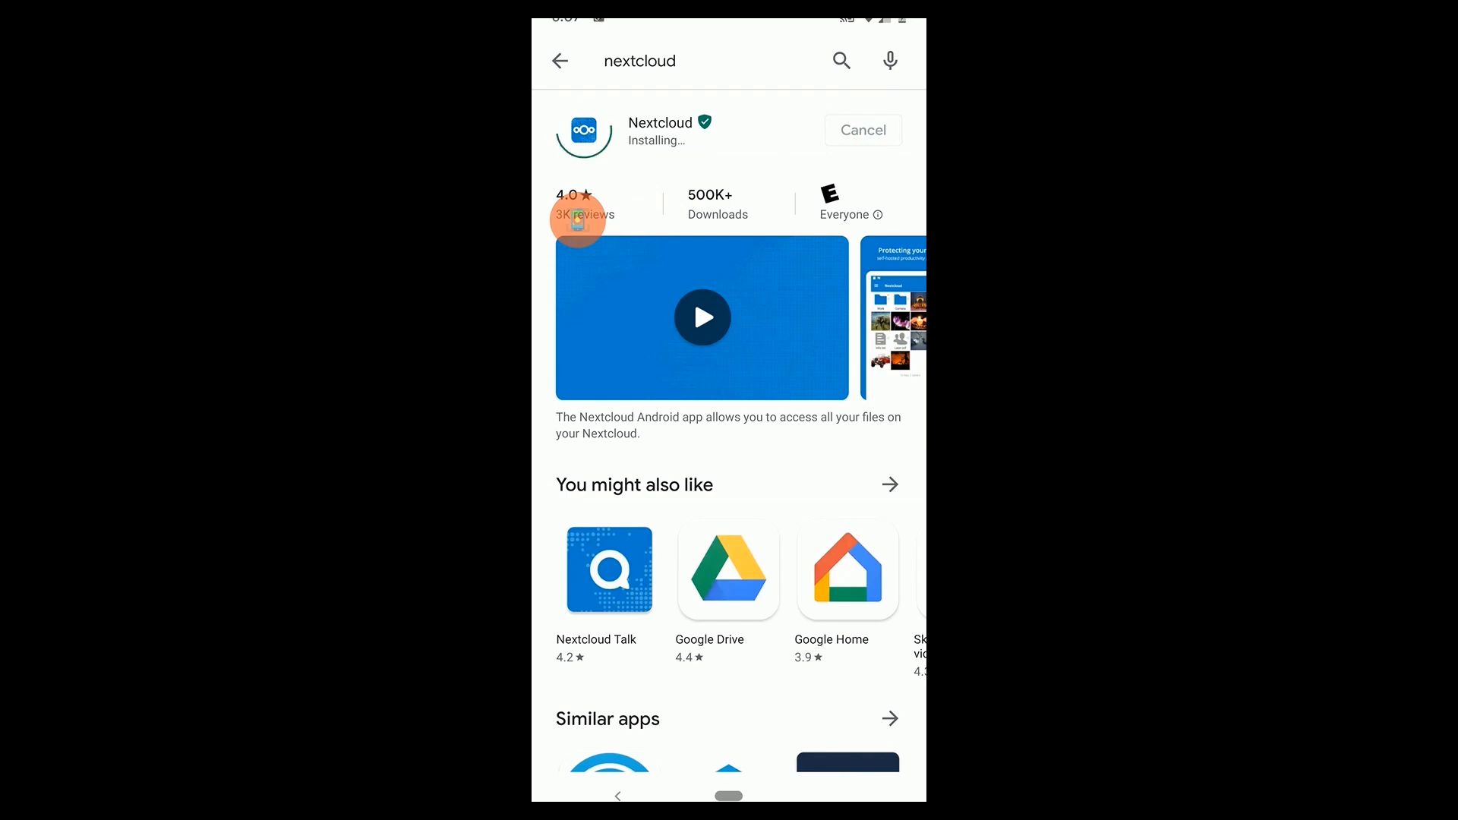
click(867, 130)
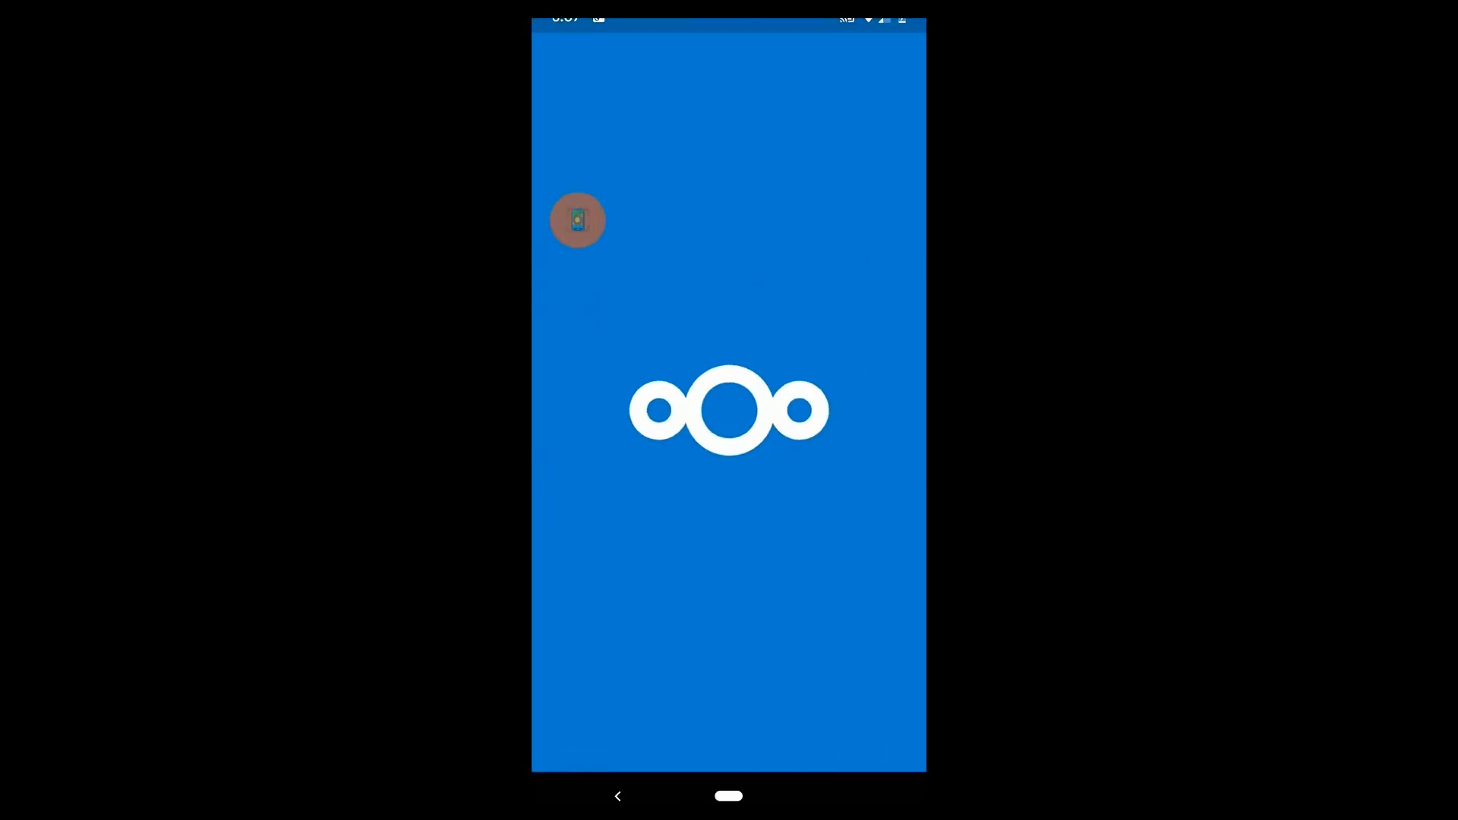
click(728, 627)
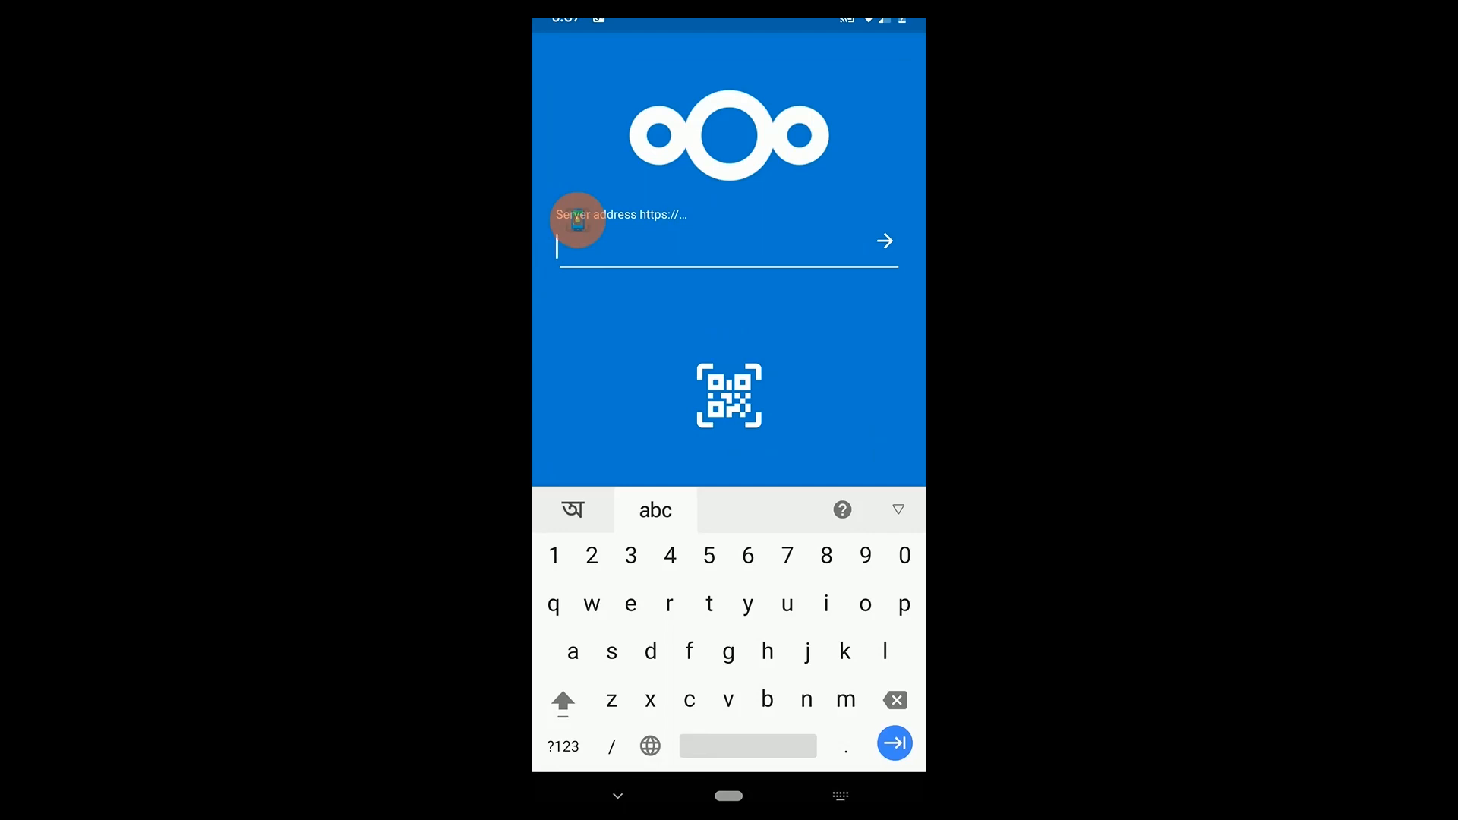
text(http)
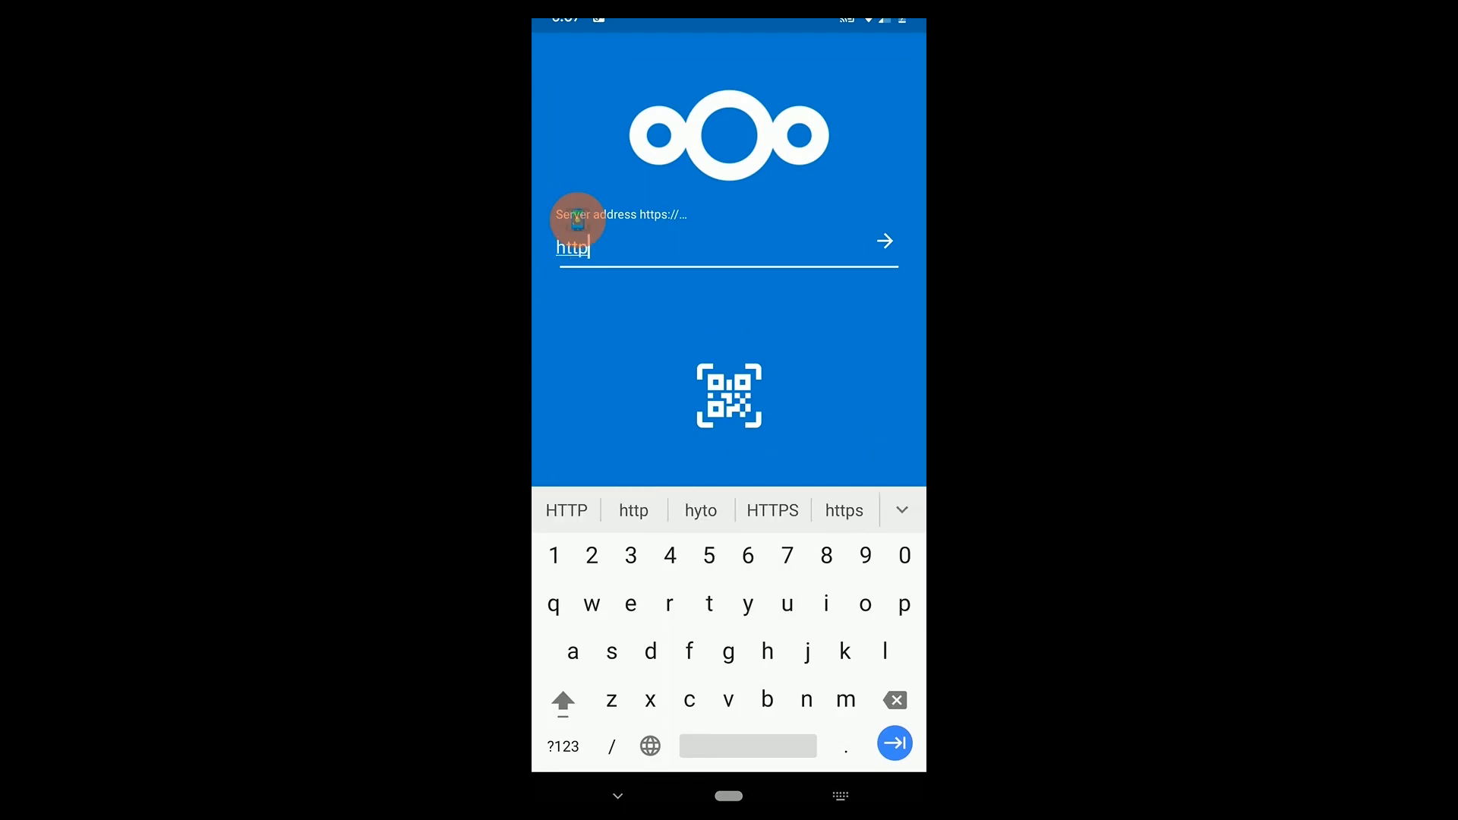
click(563, 745)
text(:)
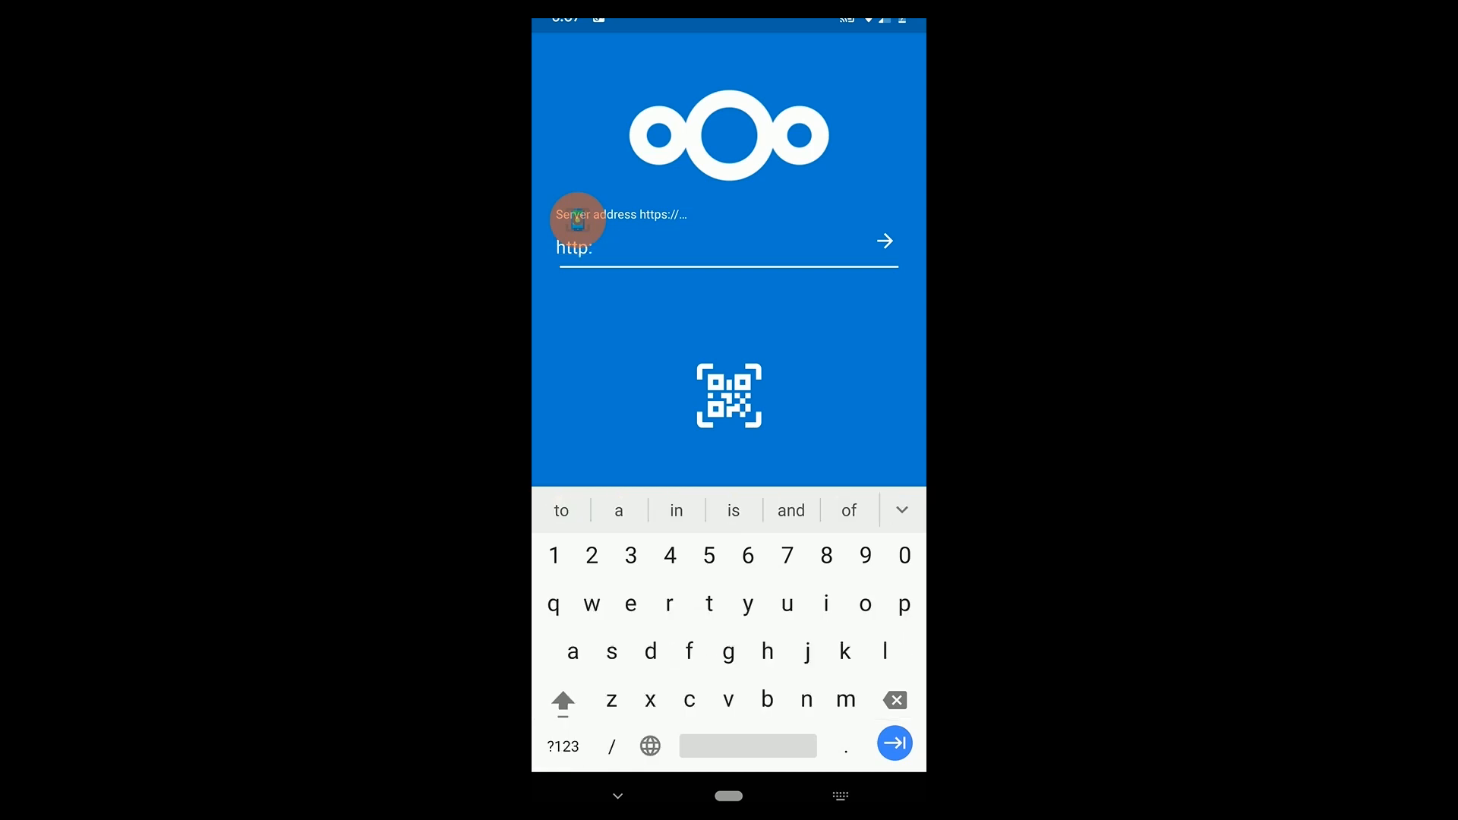
text(//192)
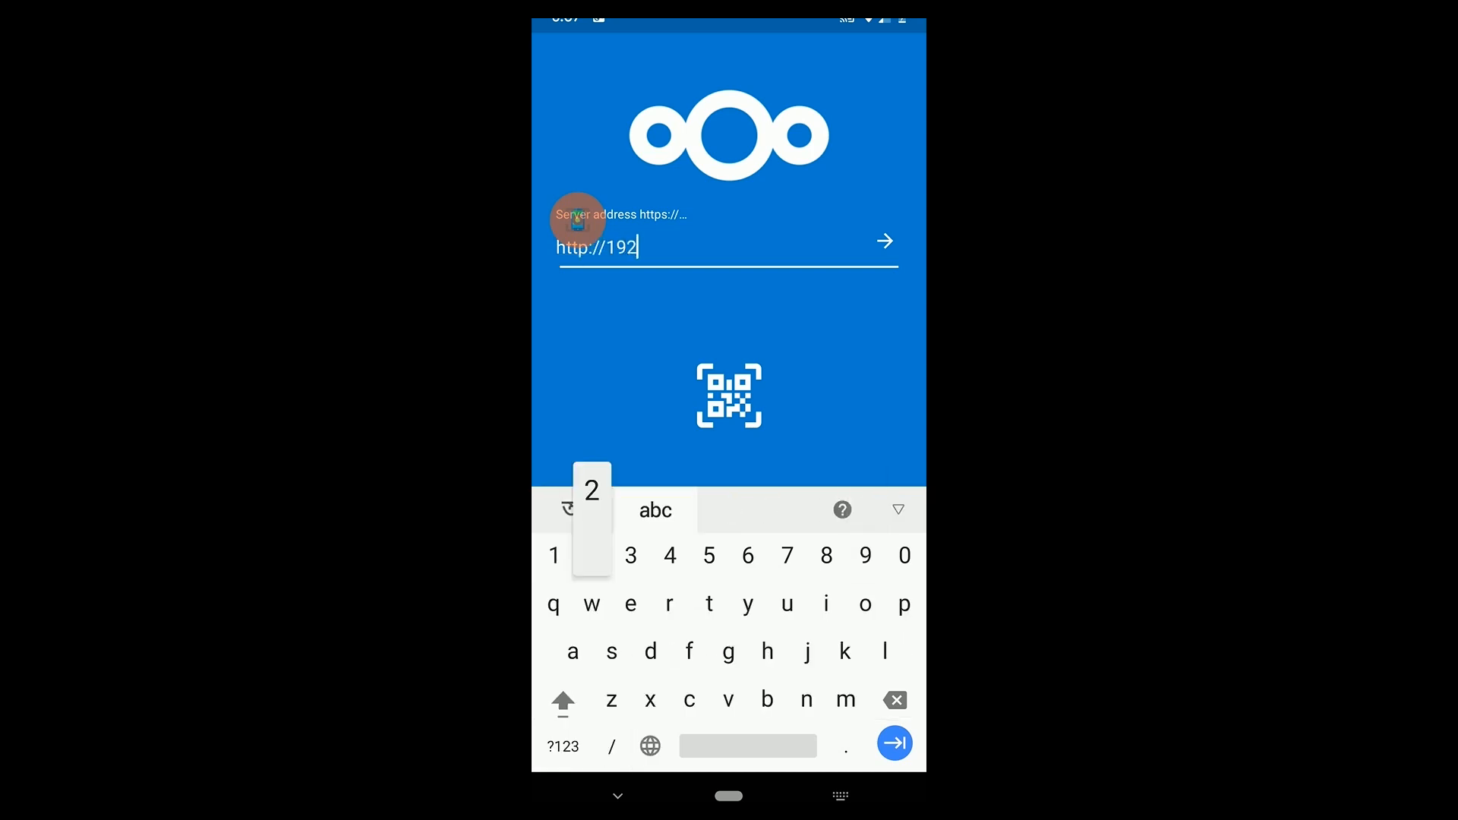
text(.16)
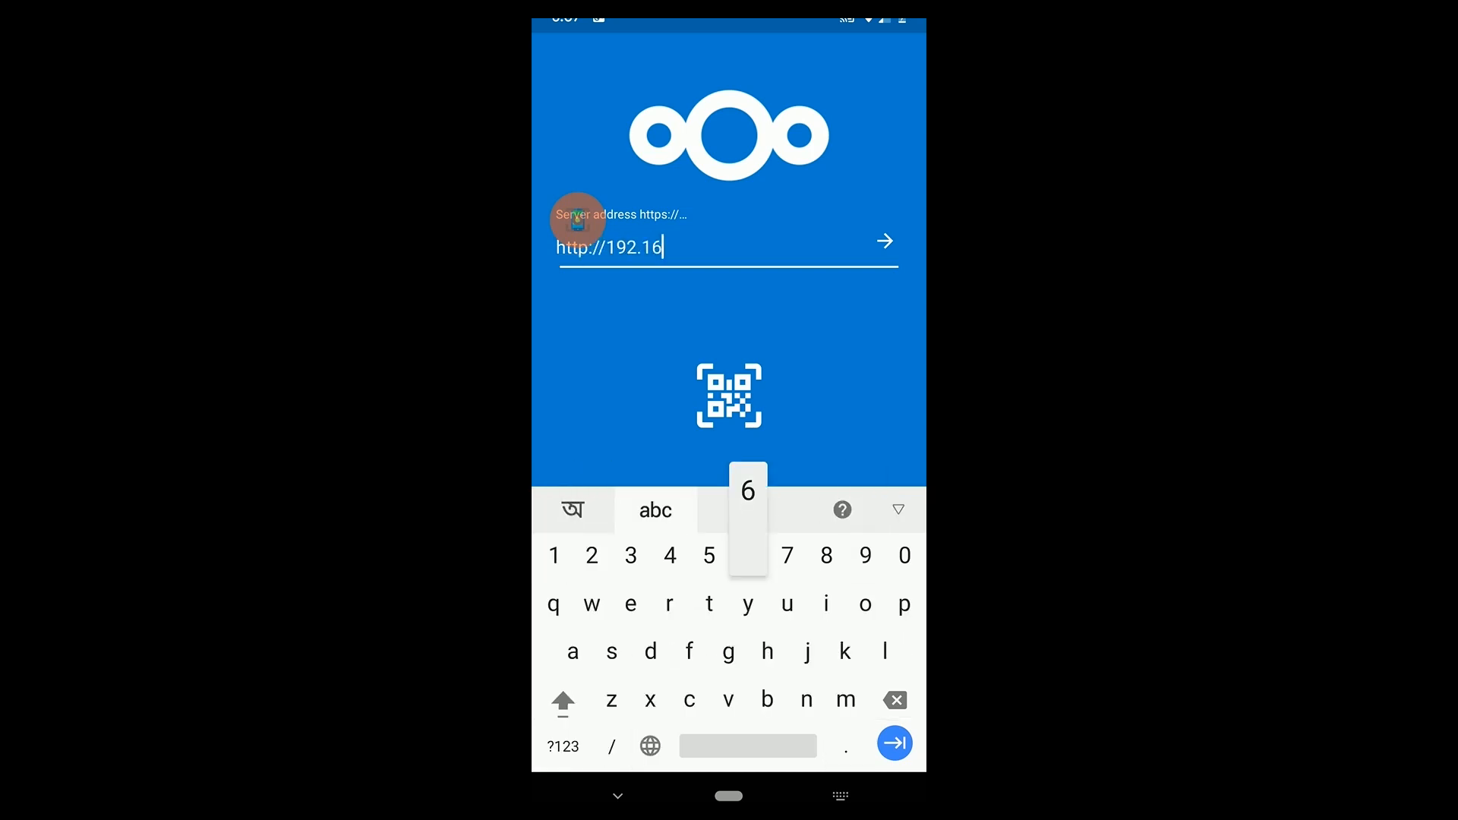
text(8.0.157)
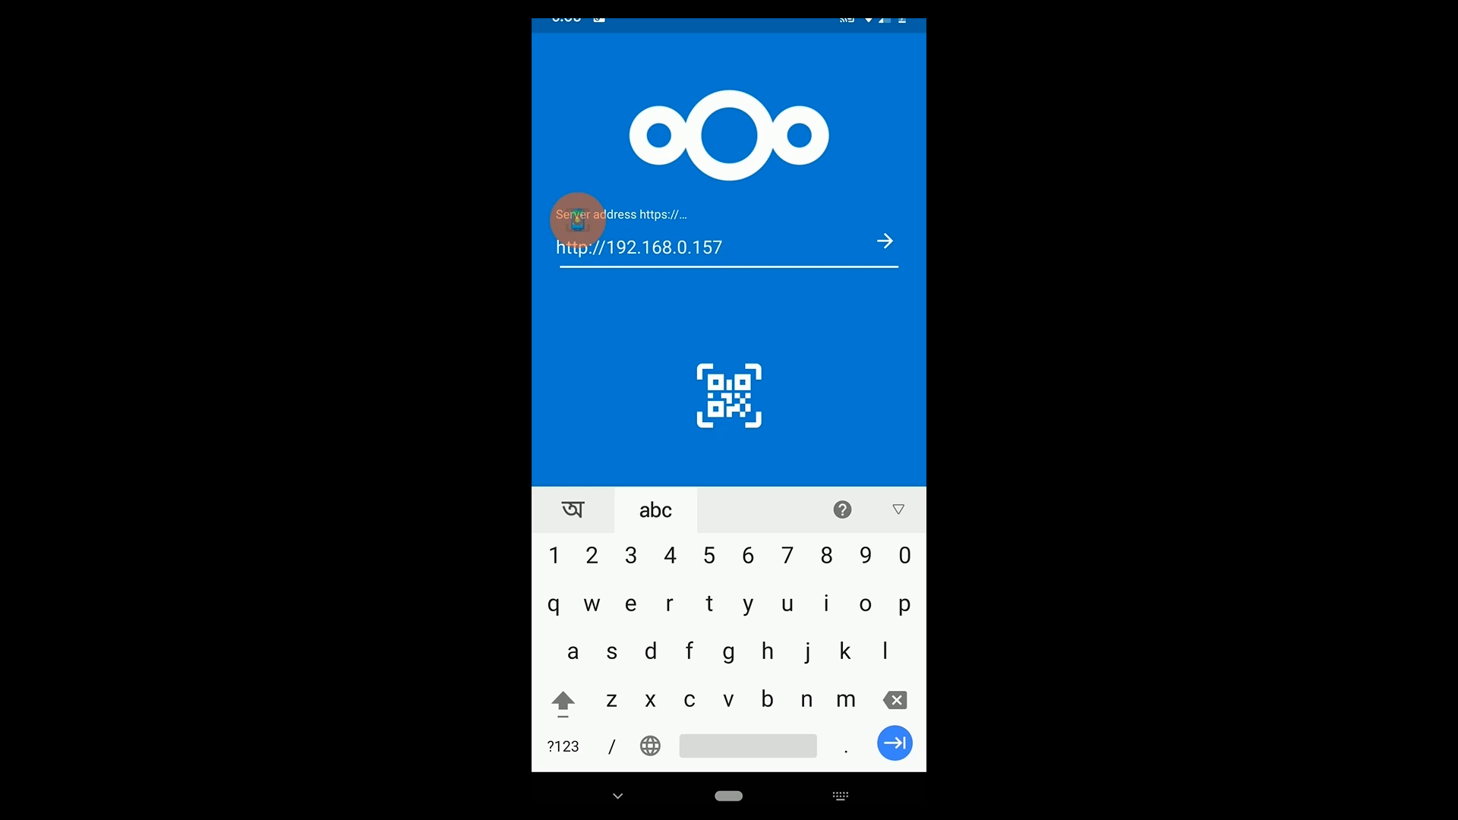
click(884, 240)
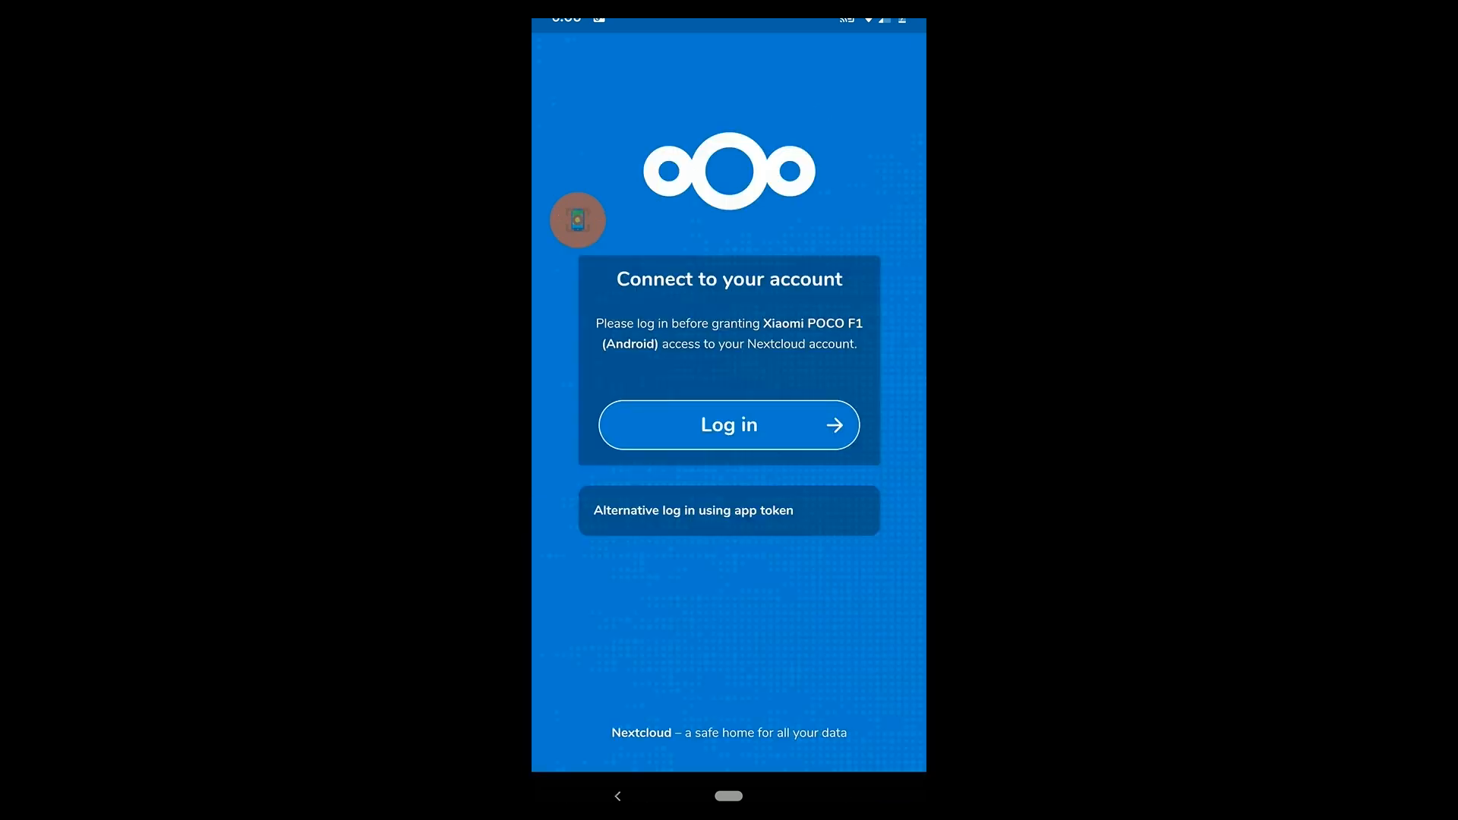
Log in to the mobile app as photos with the account password and grant the phone access to the account.
click(729, 424)
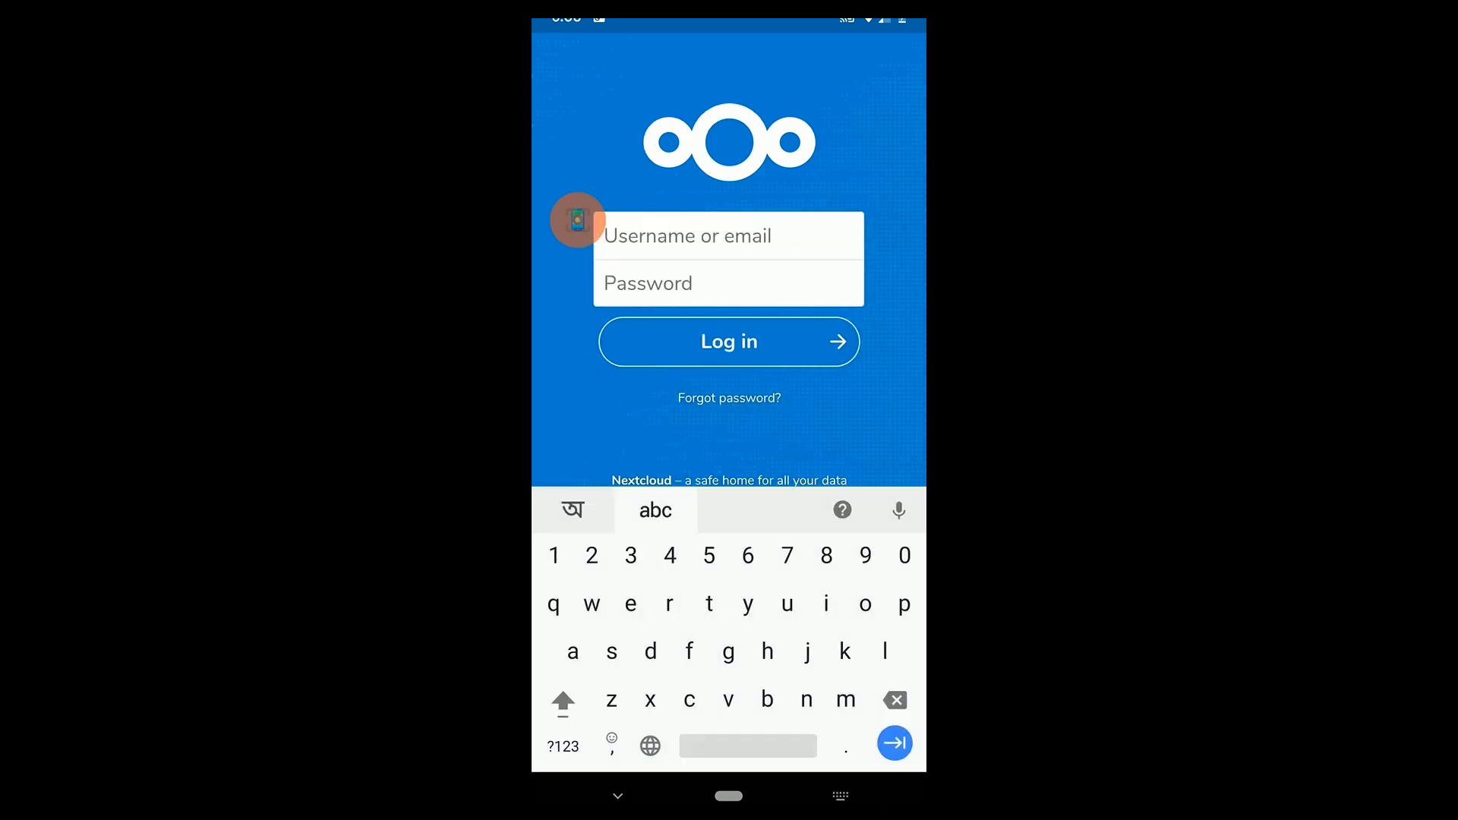
key(Tab)
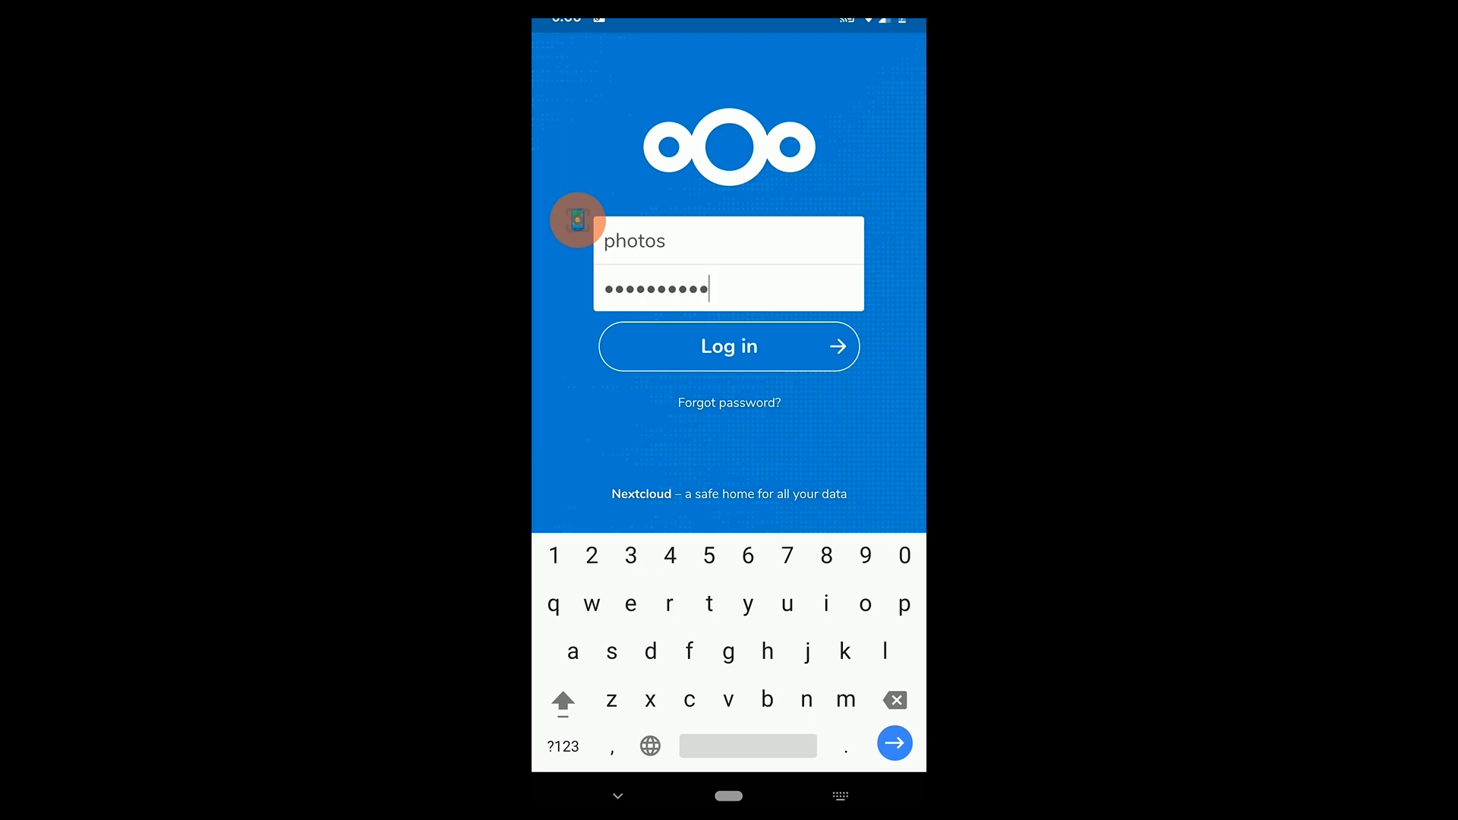
key(Return)
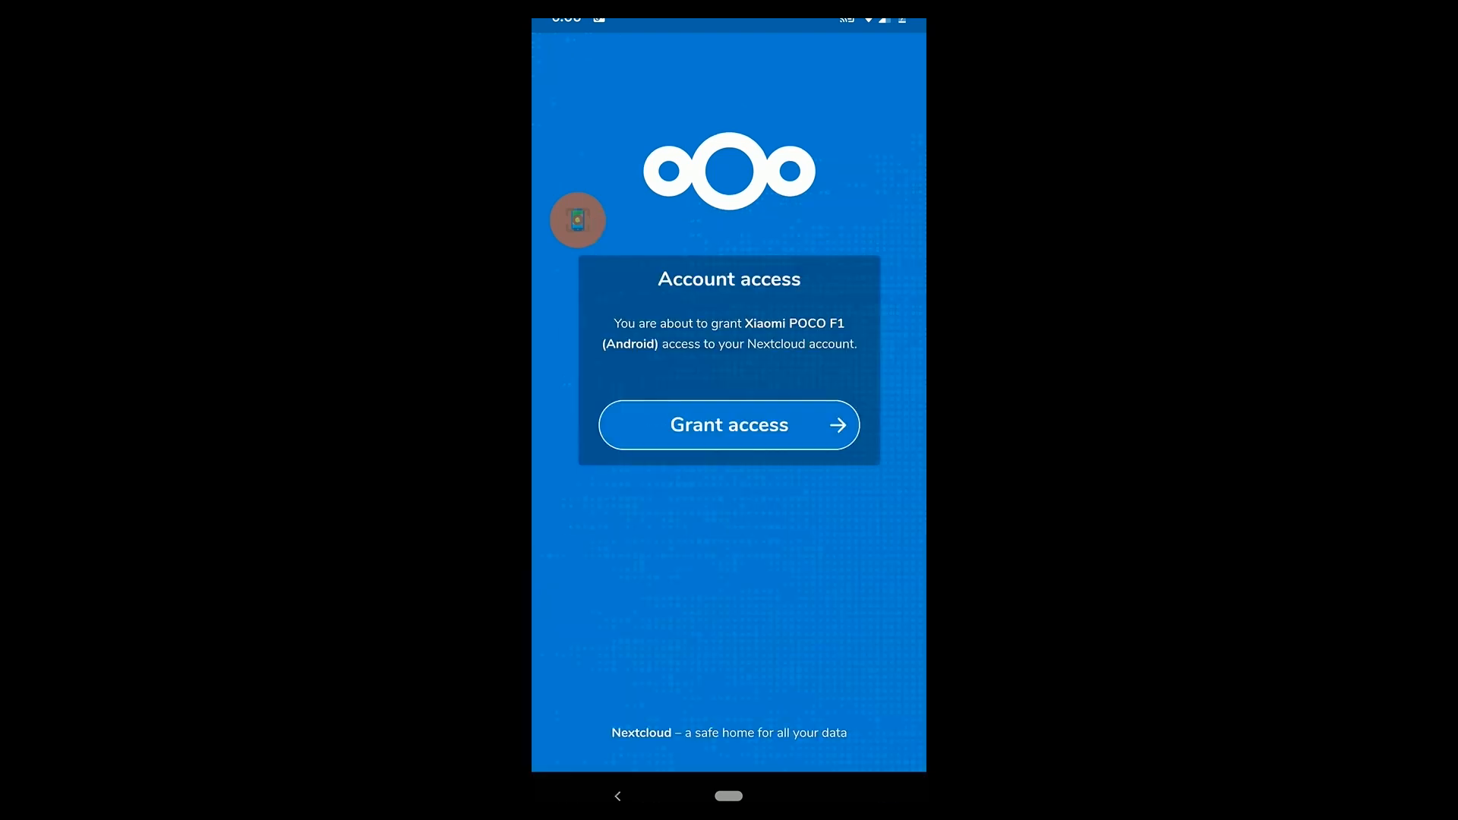
click(729, 425)
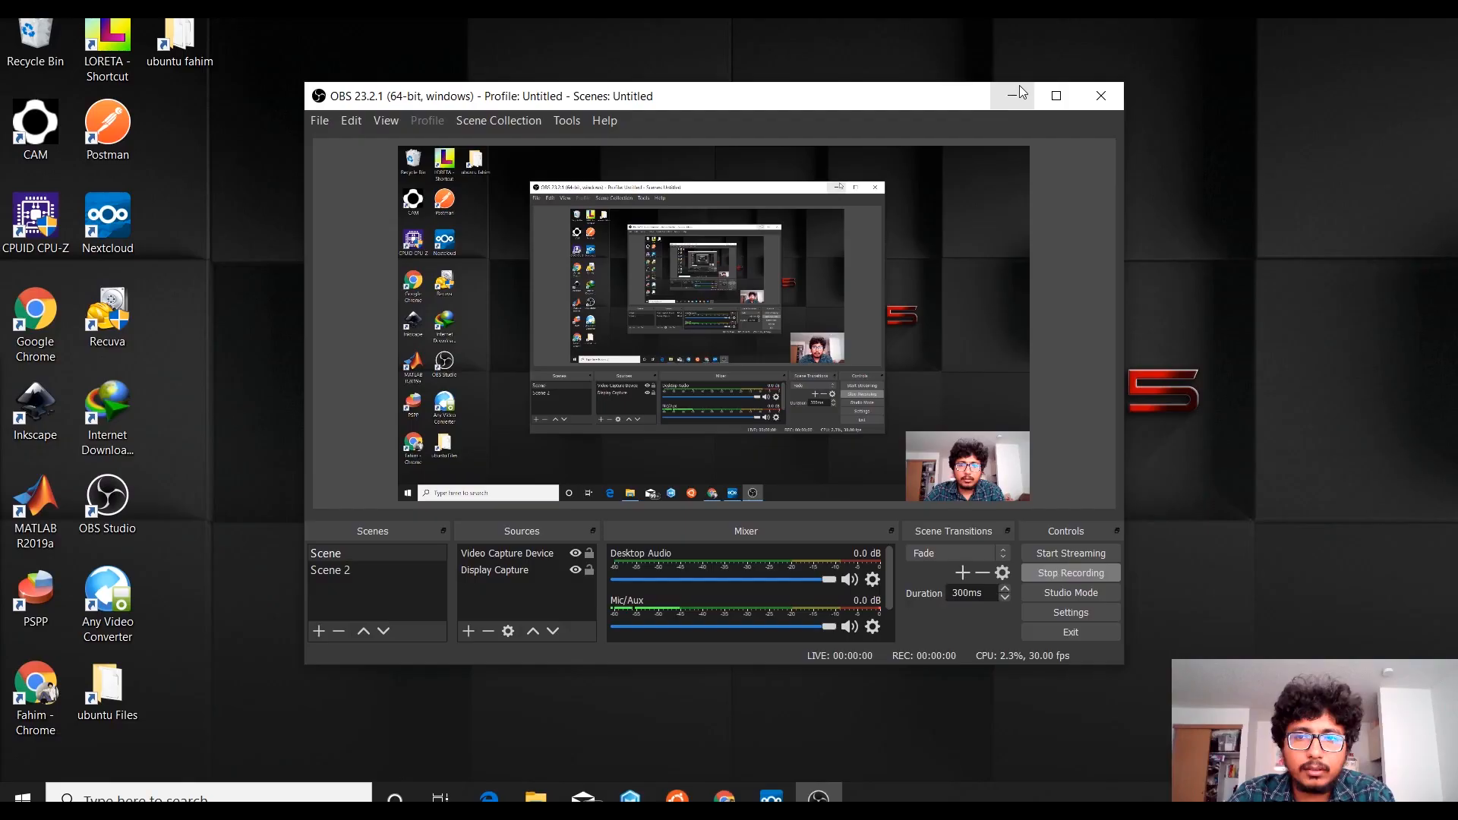
Switch to Chrome, search the web for "nextcloud desktop client" in a new tab, and open the Nextcloud "Desktop and mobile clients" result.
click(1019, 85)
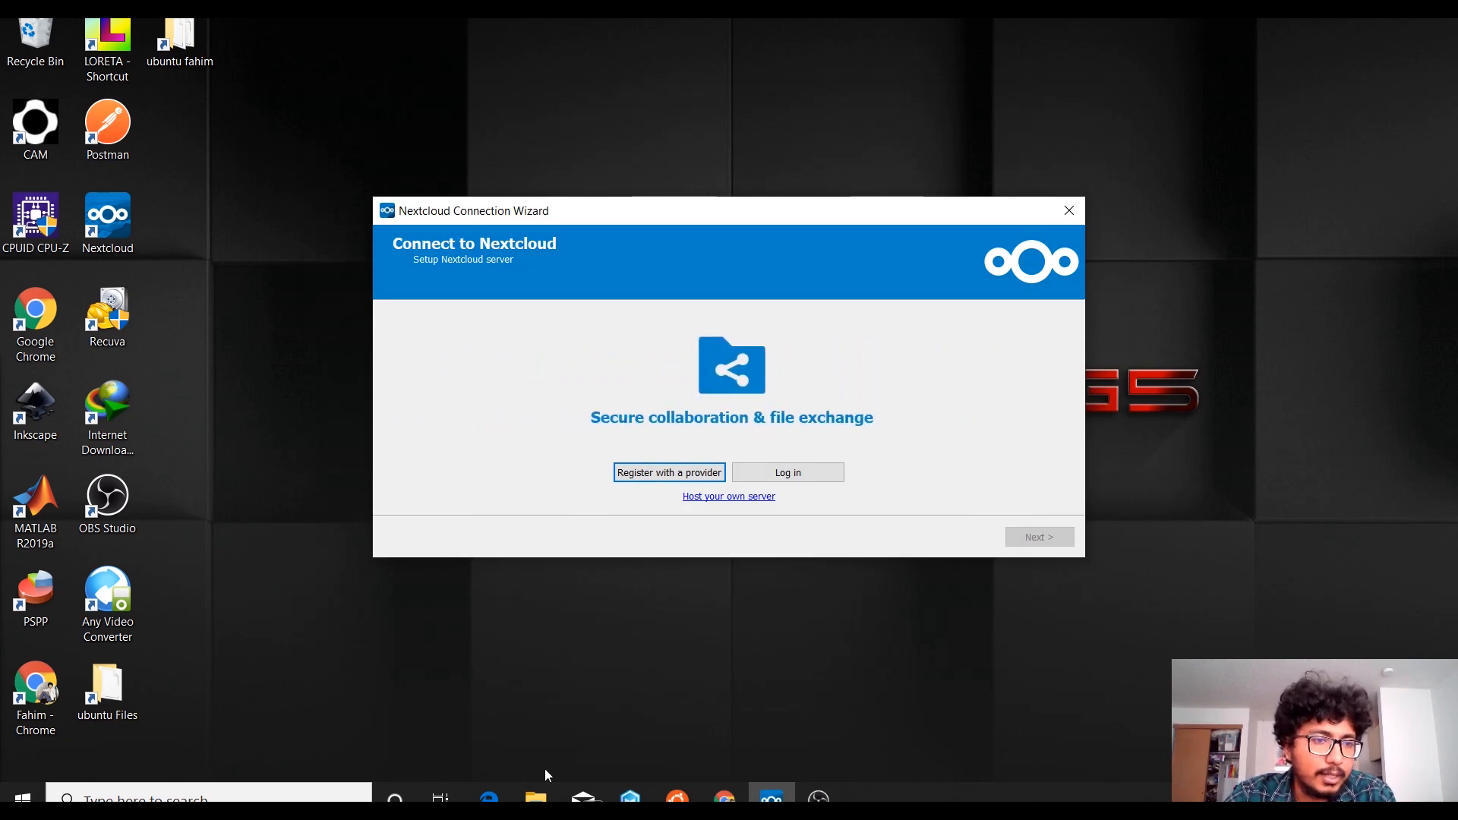
click(723, 796)
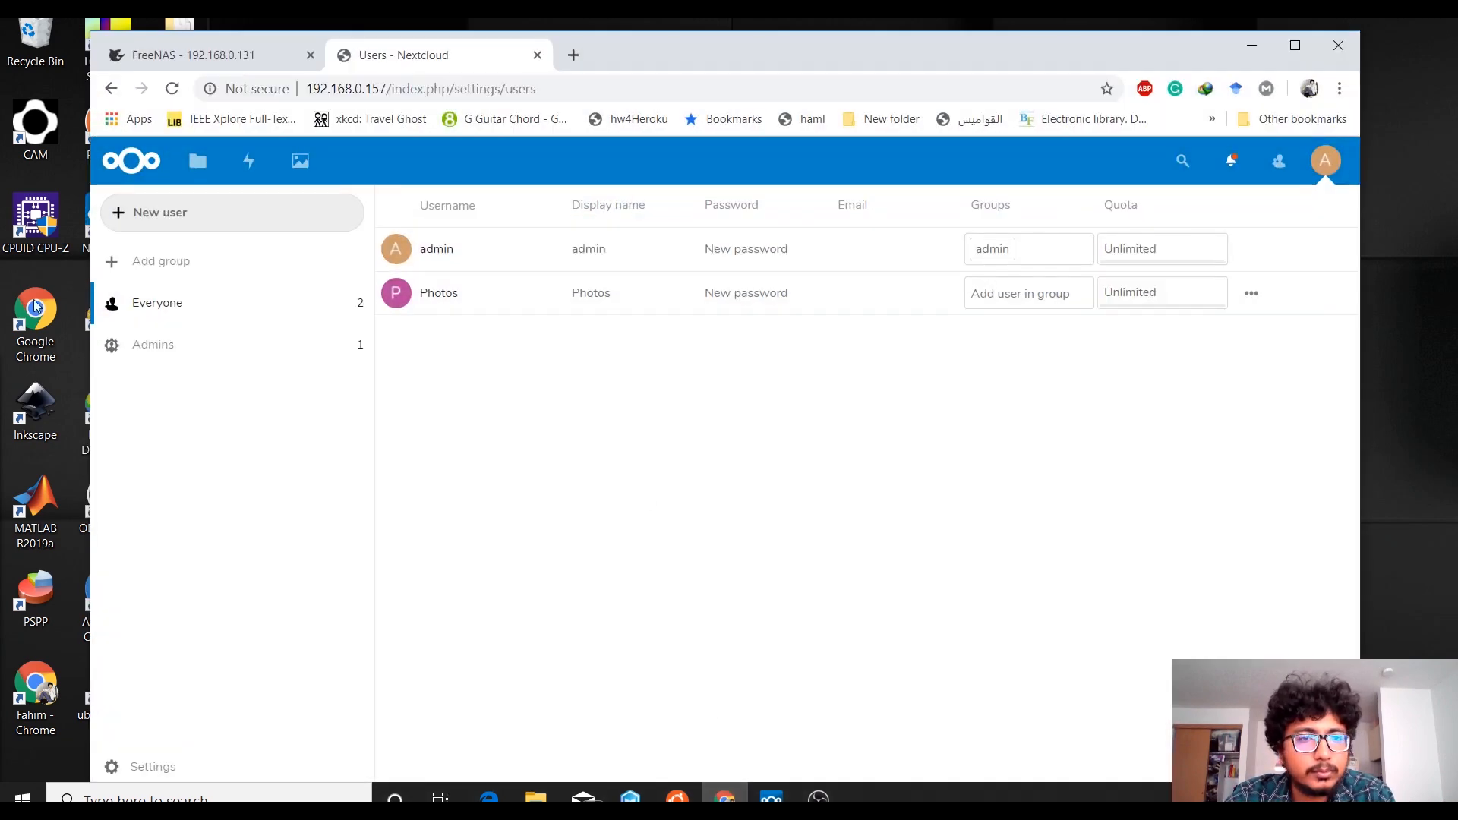
click(572, 56)
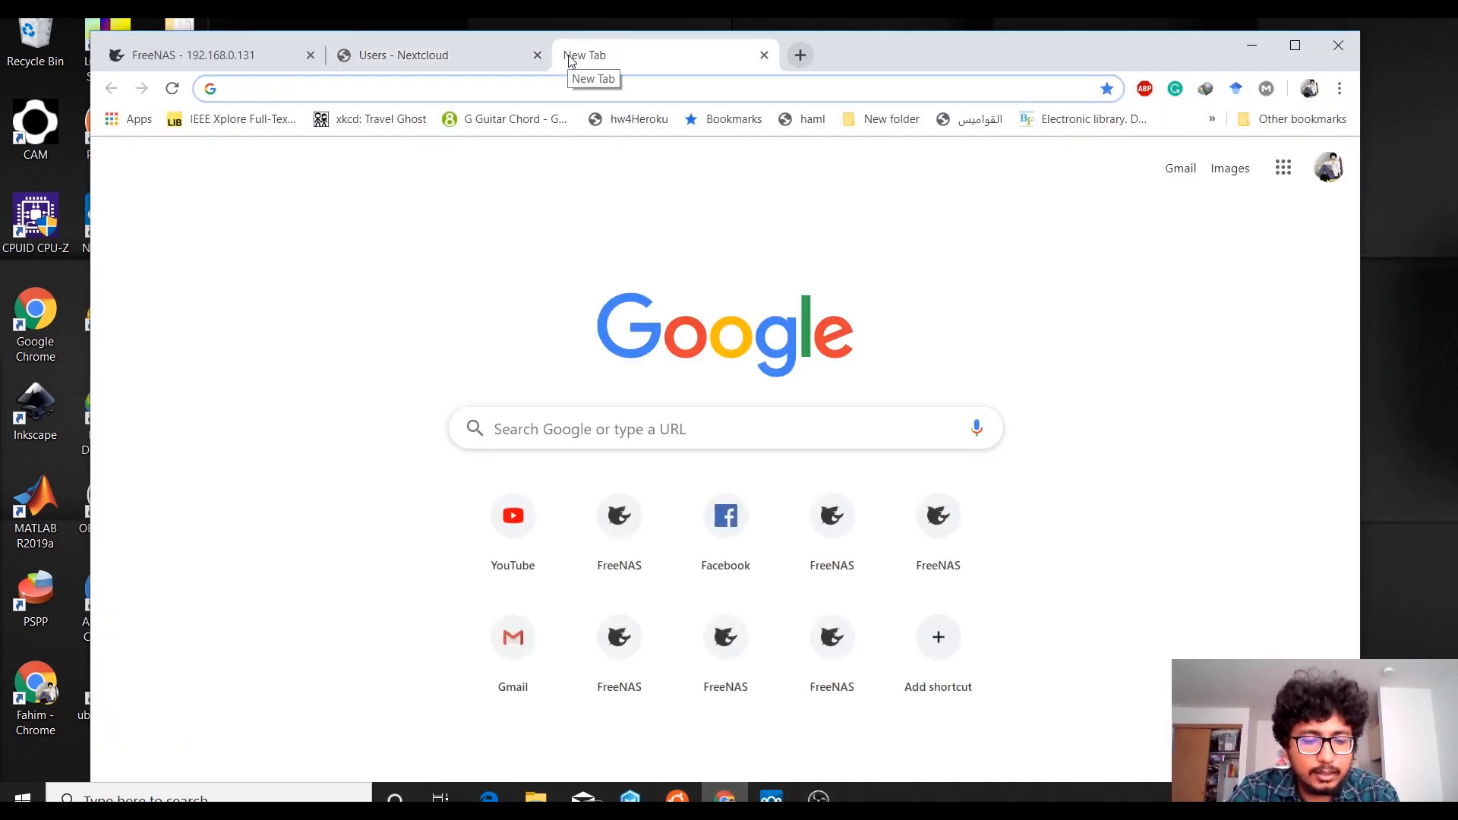
text(nextcloud)
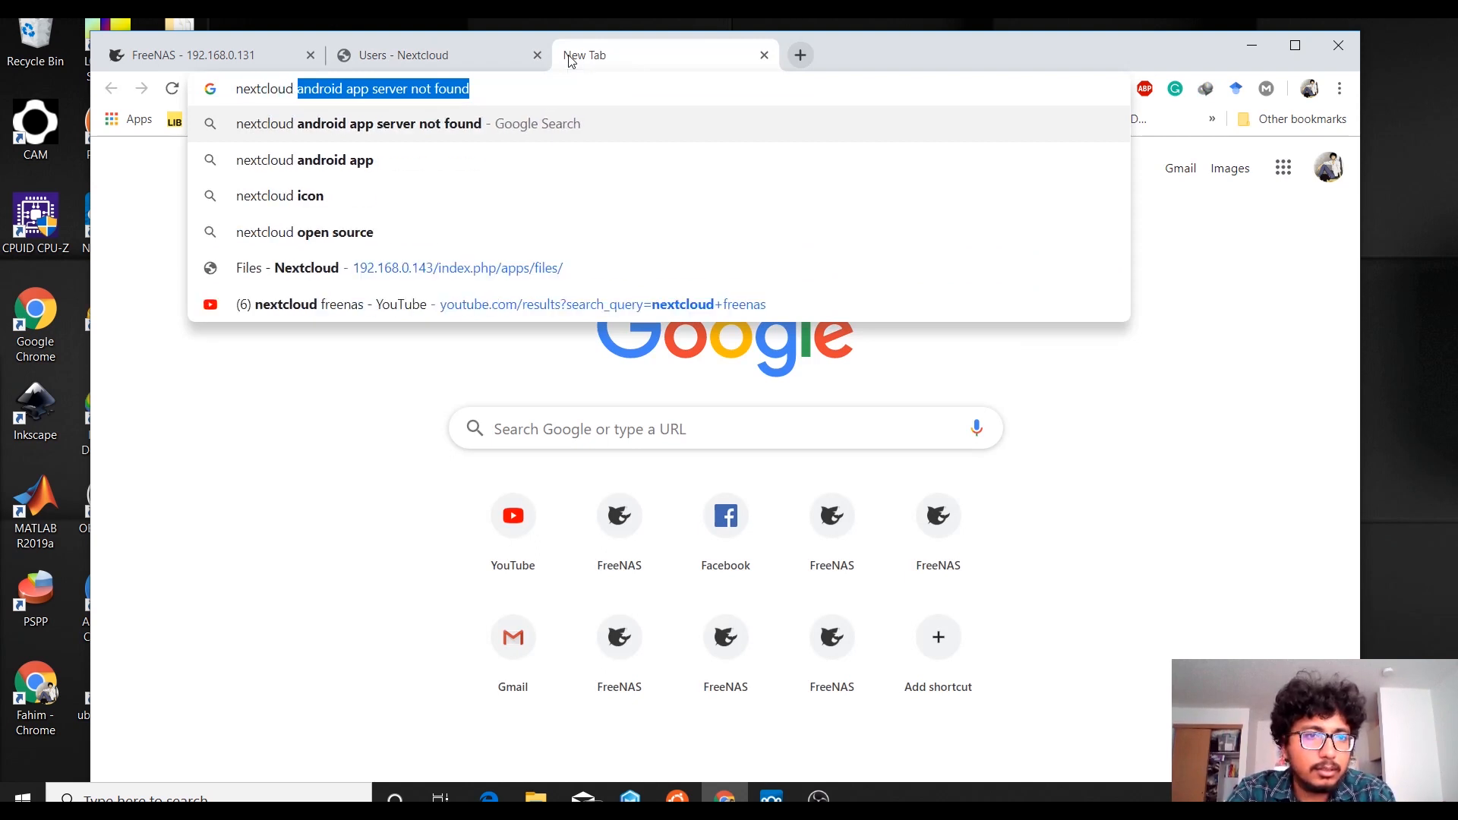
key(BackSpace)
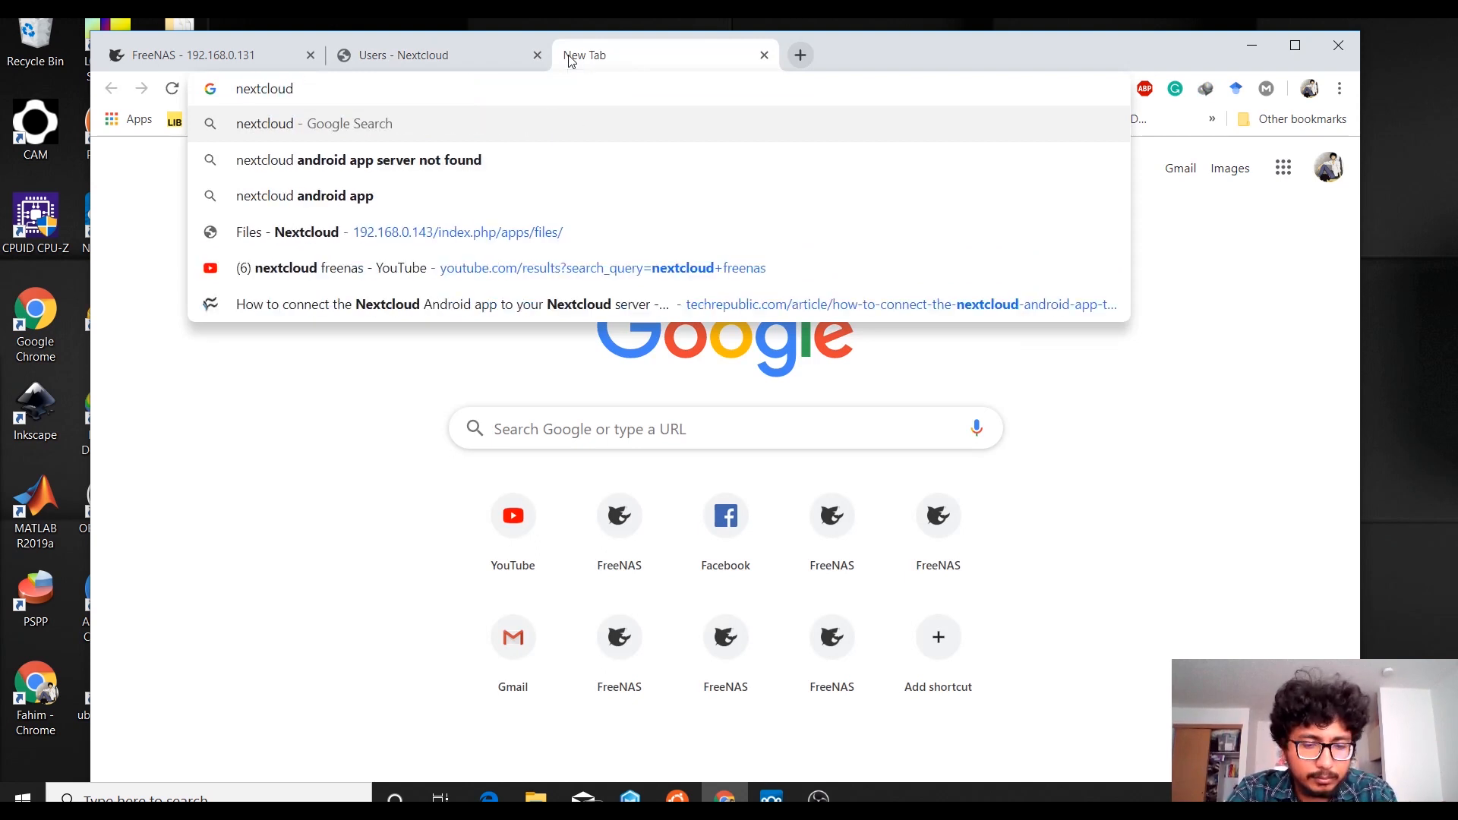
text(desktop)
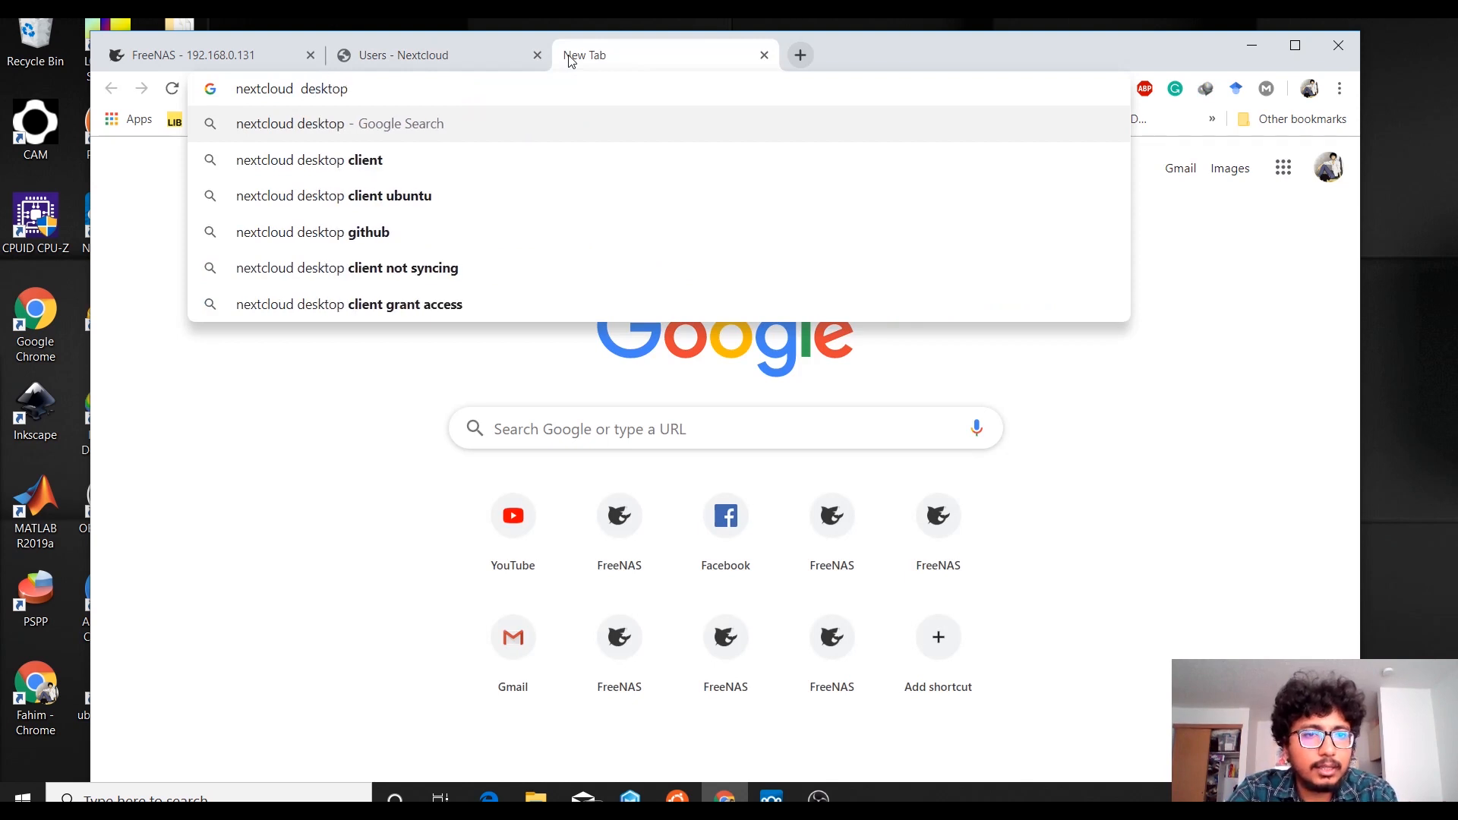
key(Down)
key(Return)
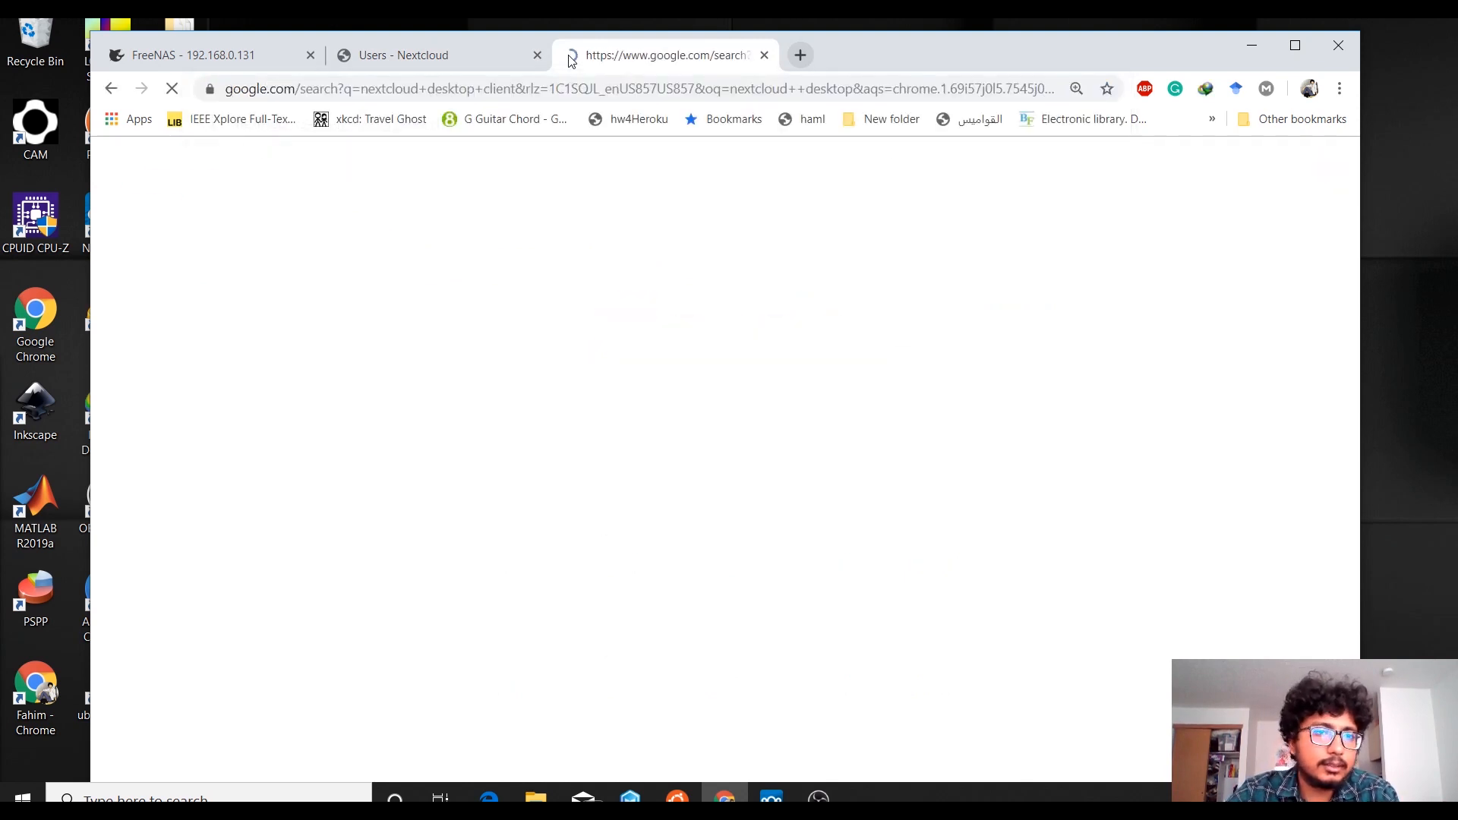
click(486, 329)
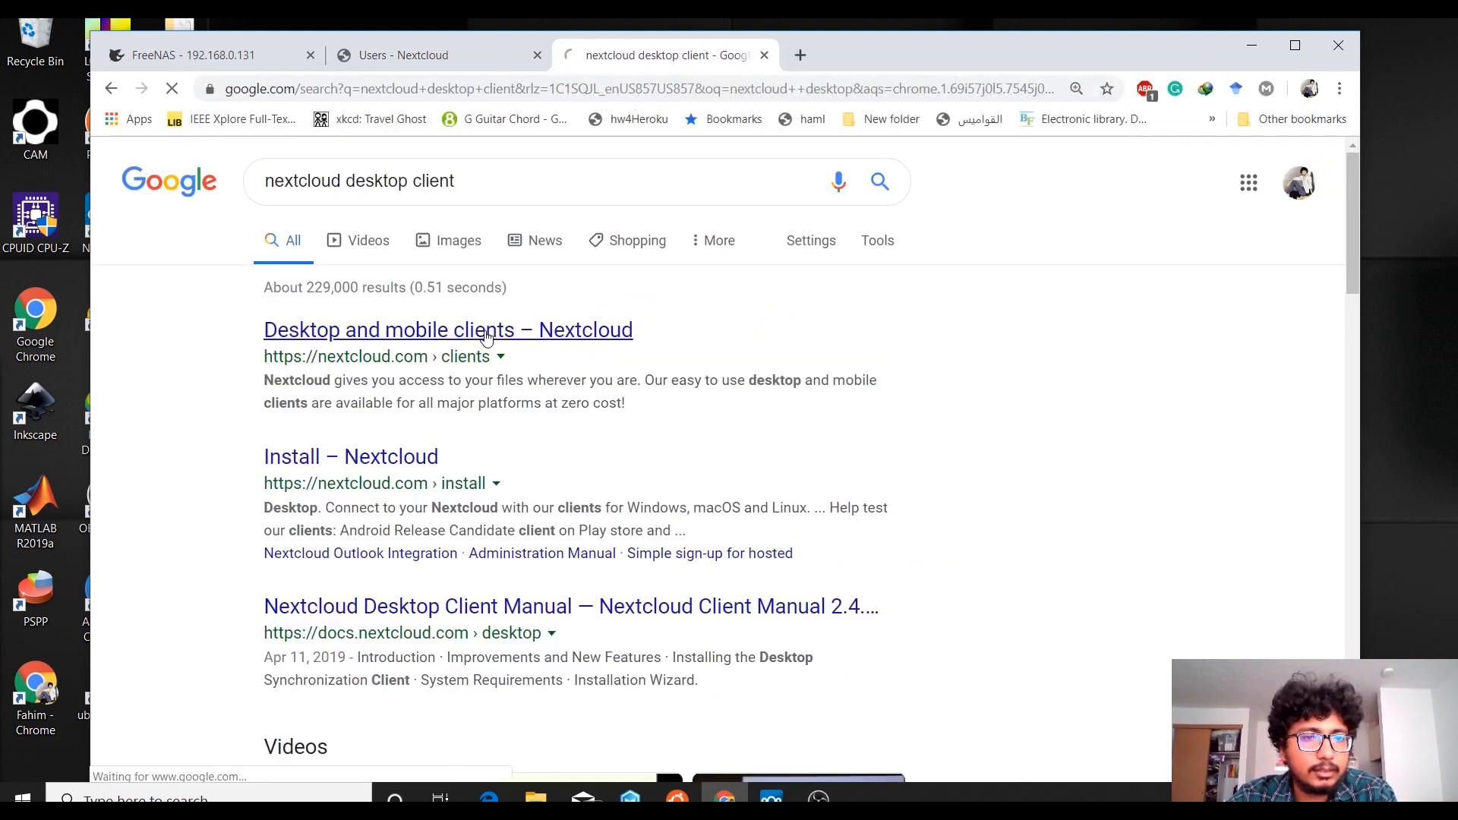
Open the Nextcloud client download page, choose the Windows desktop client, and close the page.
scroll(502, 427, down, 5)
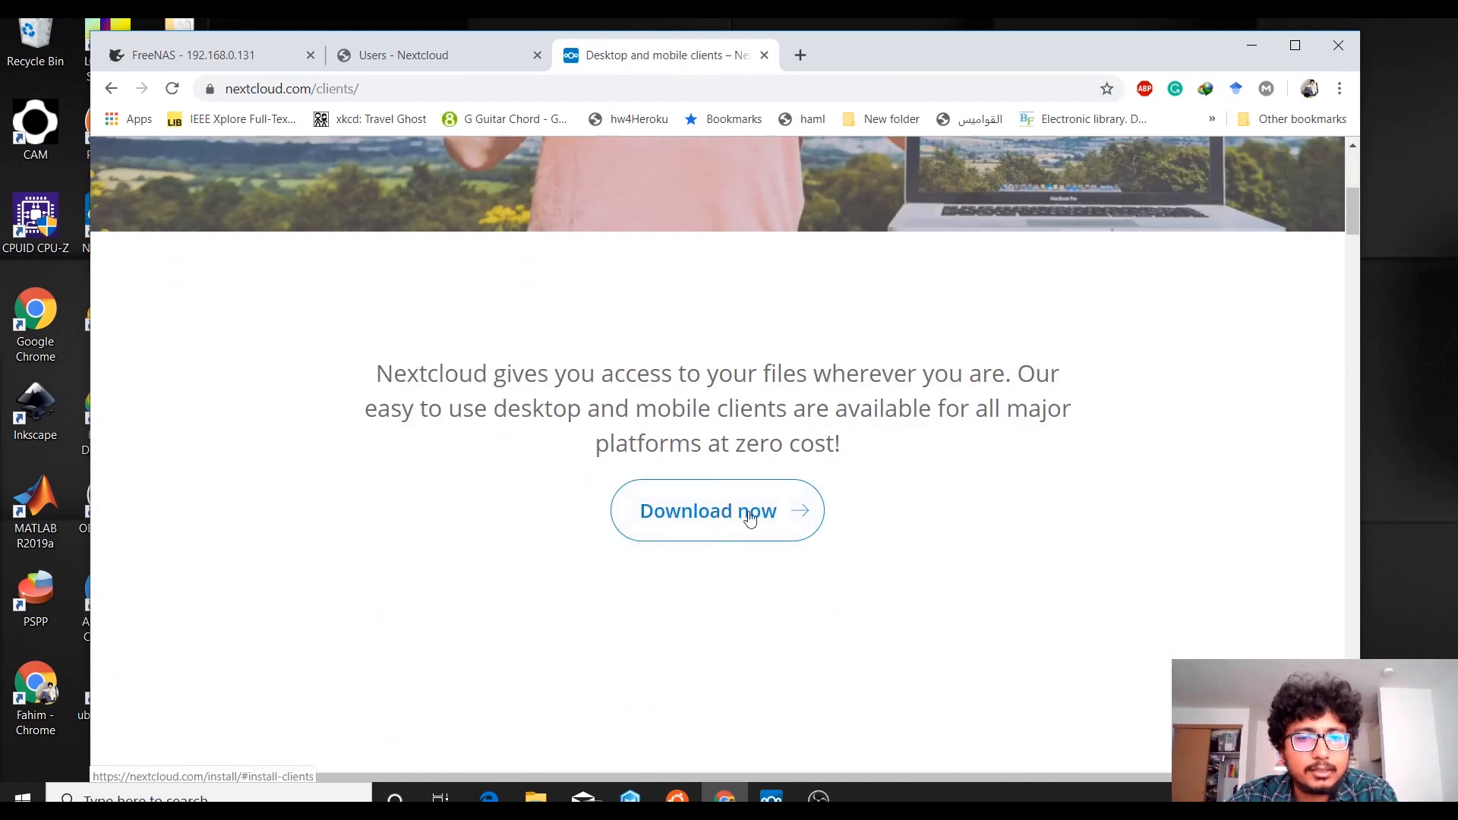
click(709, 510)
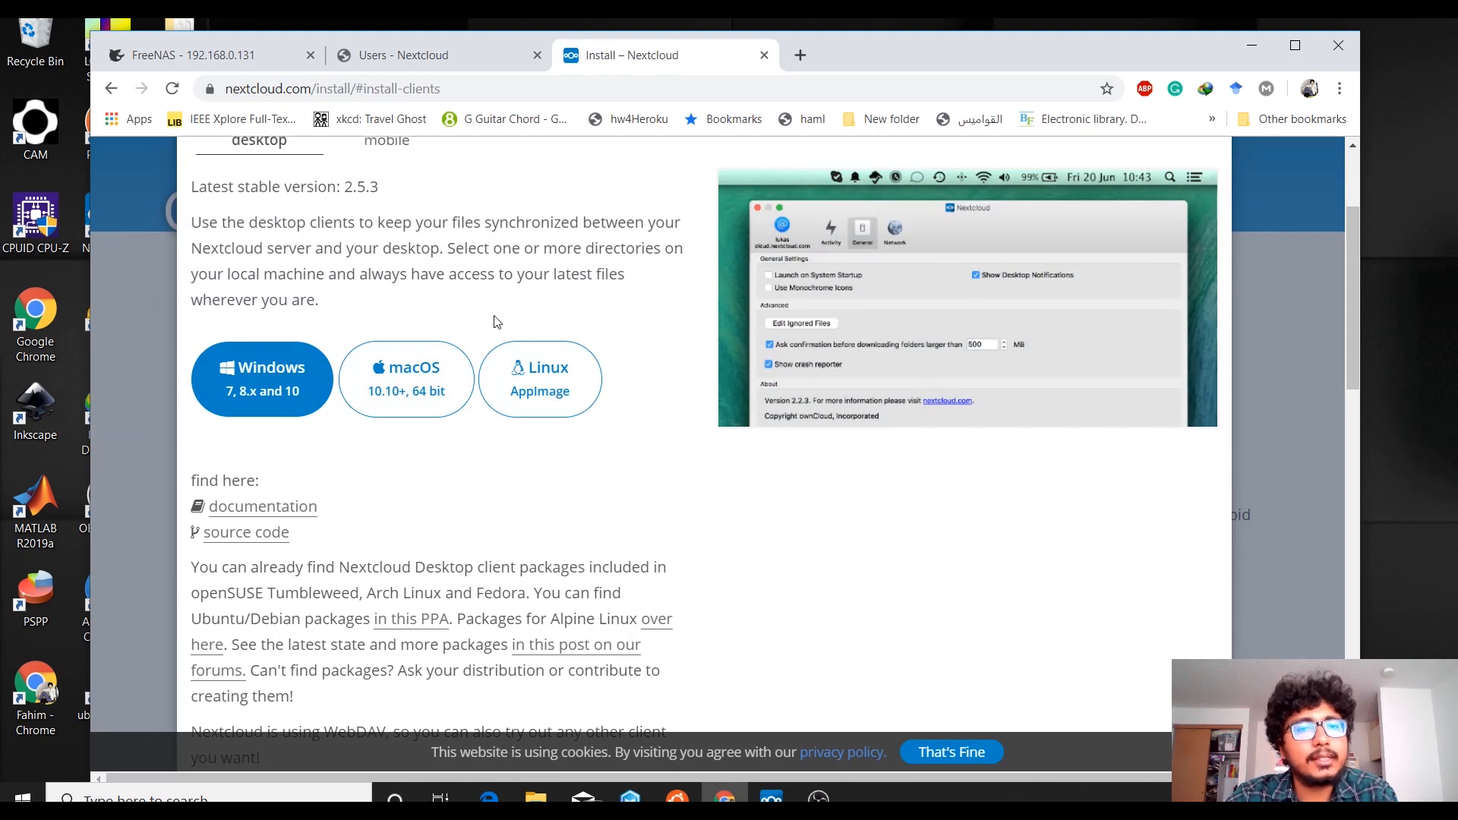
click(247, 375)
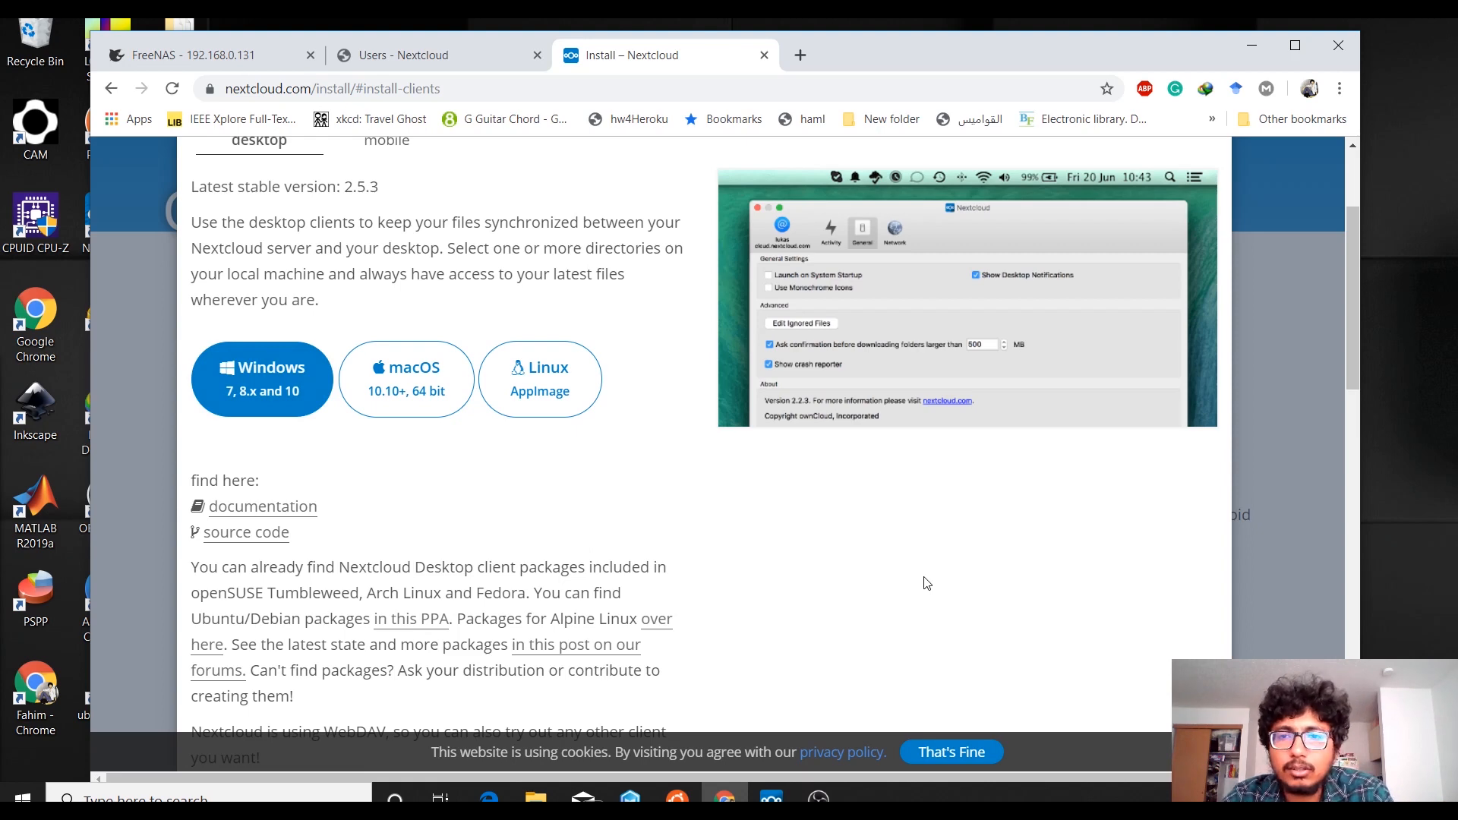
click(764, 55)
click(1250, 45)
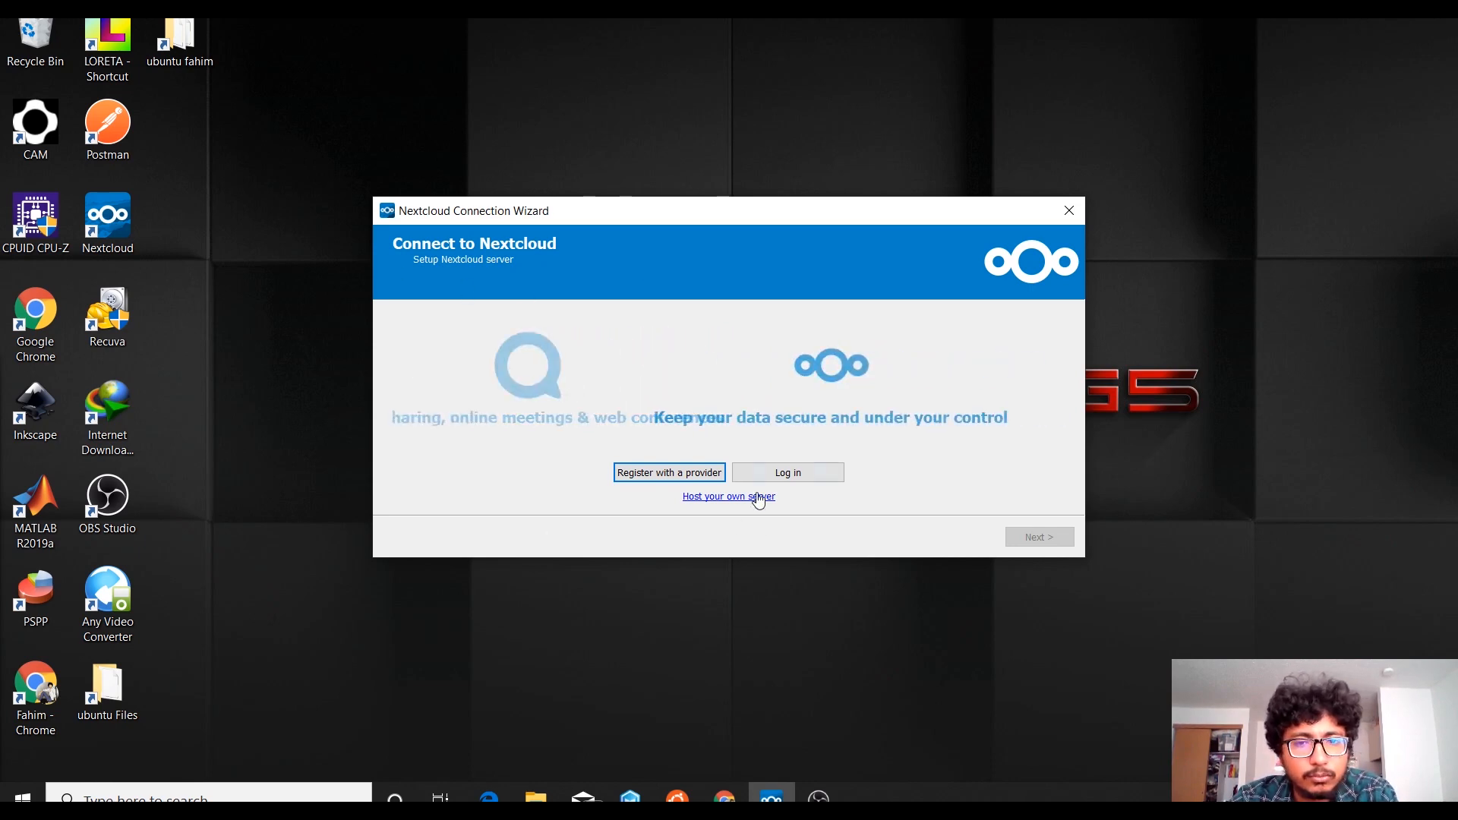
click(789, 476)
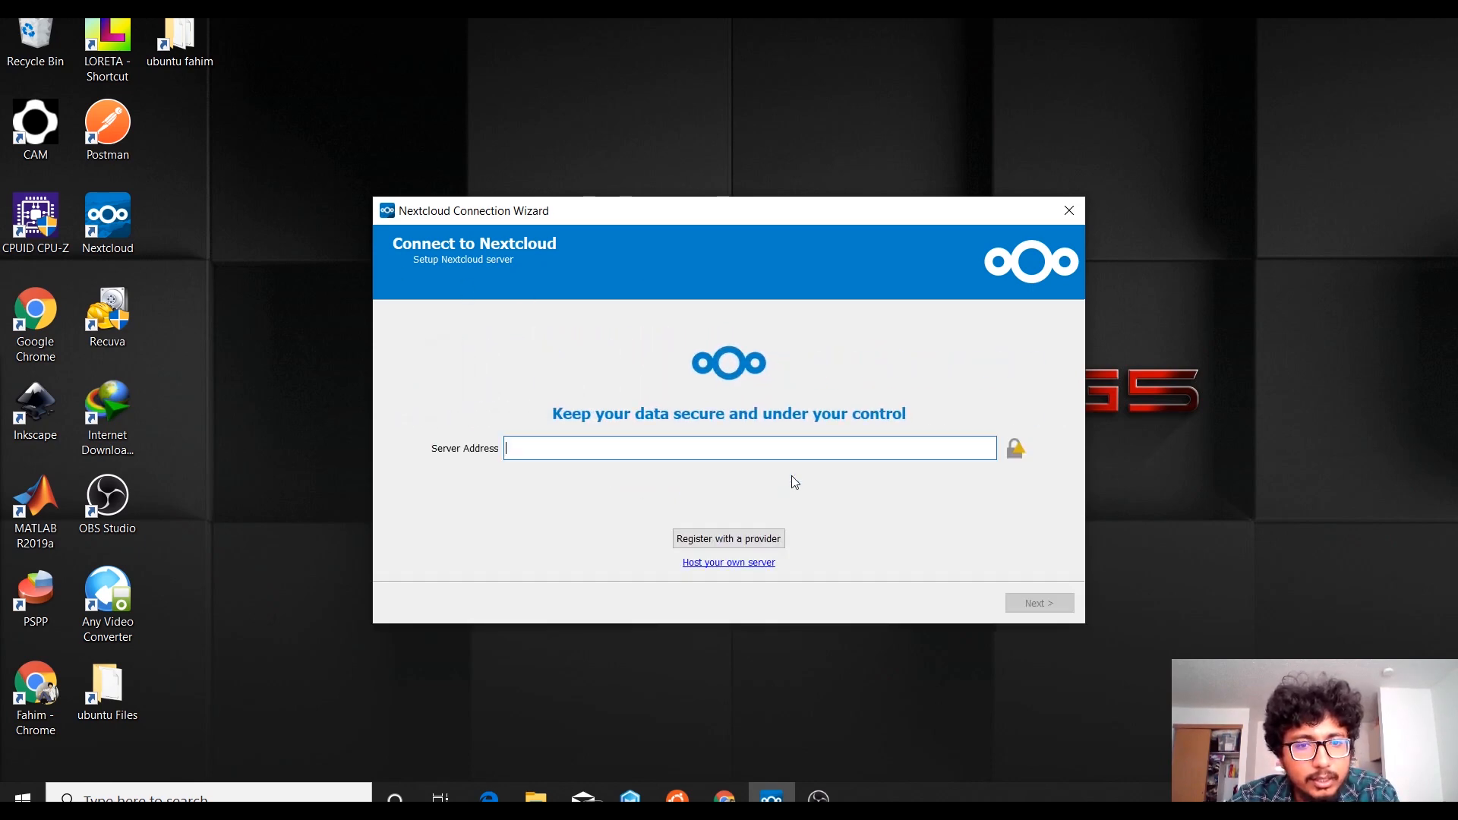
text(h)
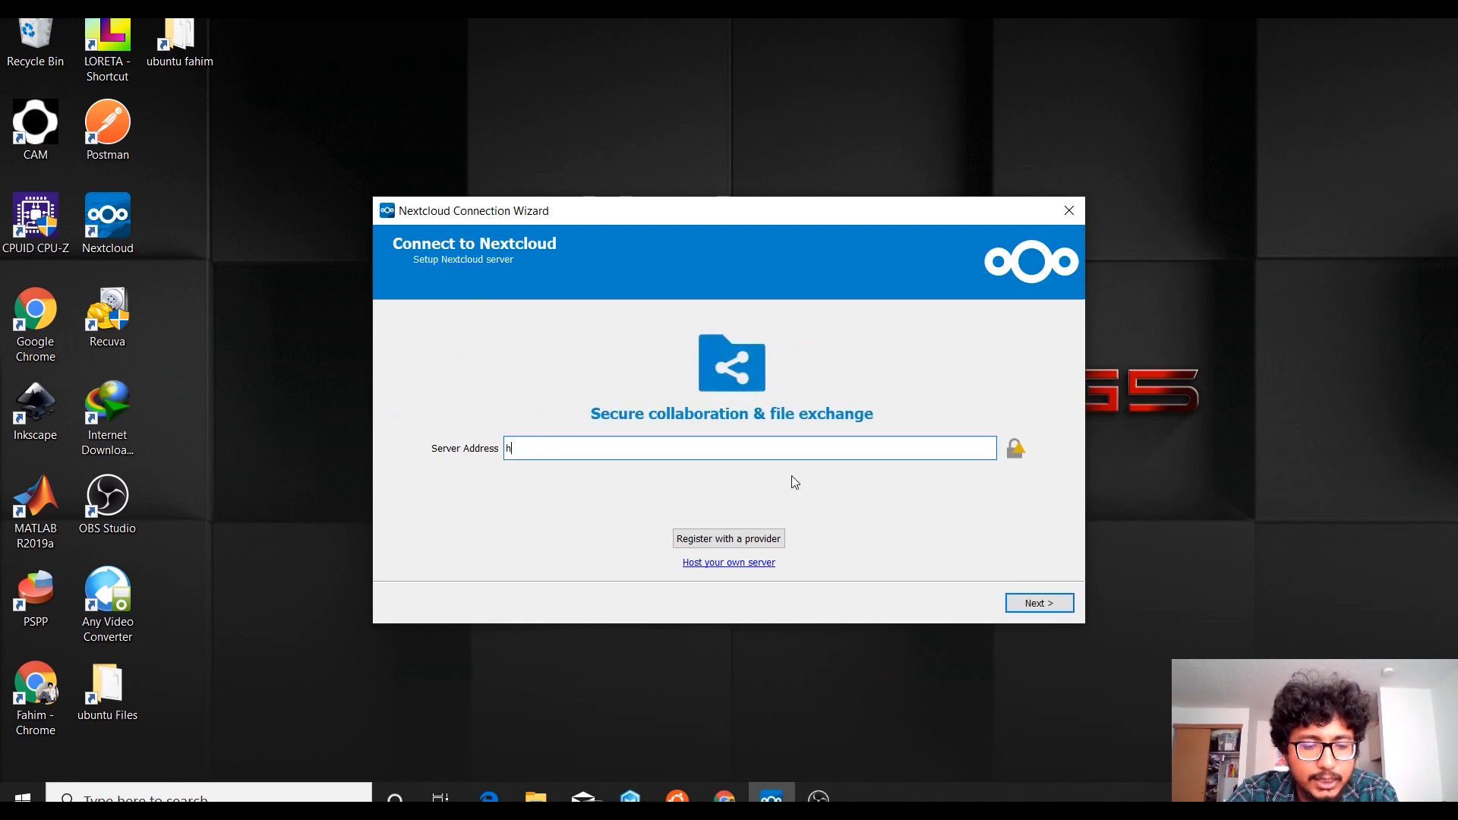
text(ttp://192)
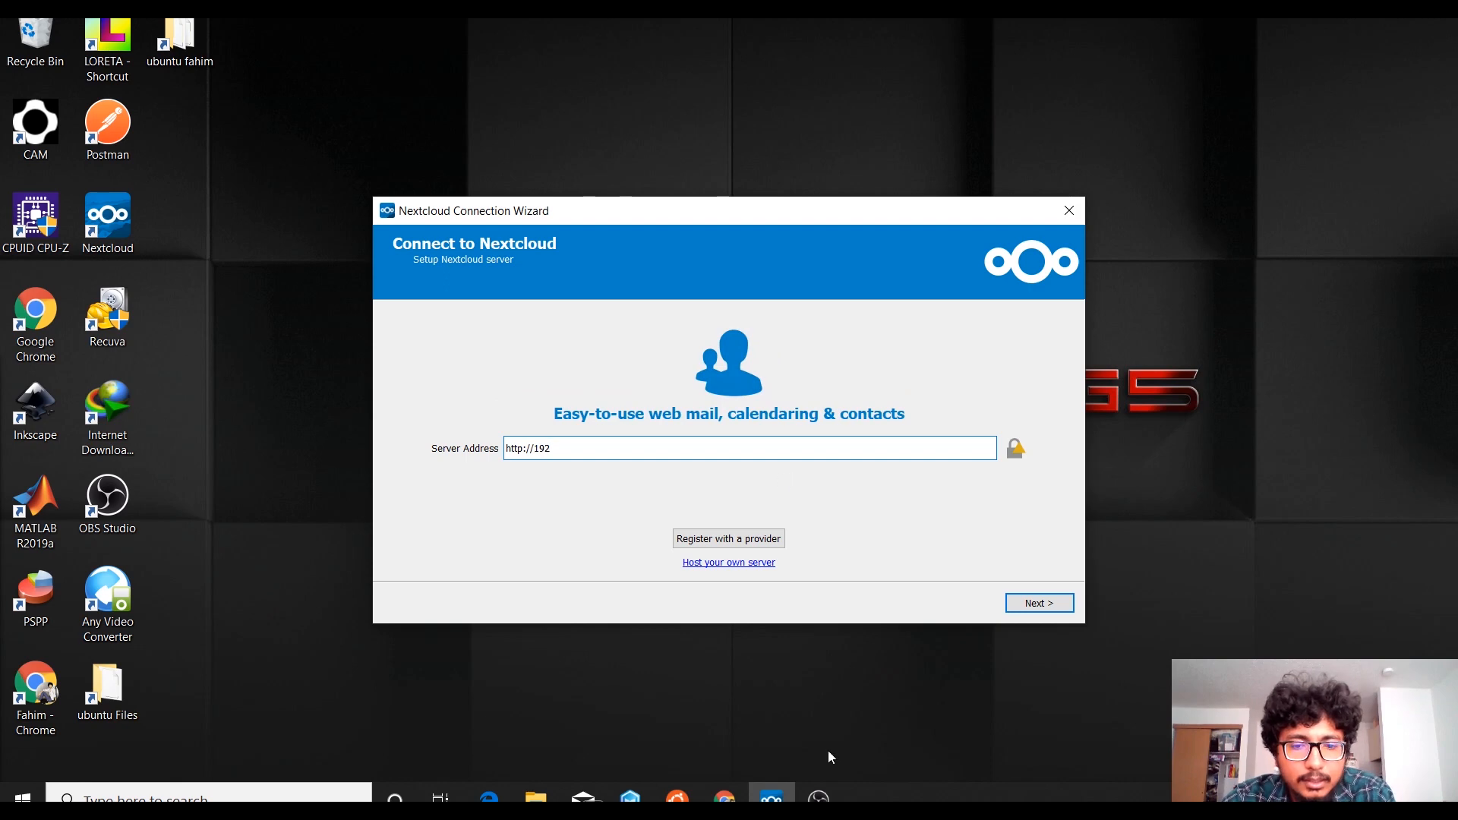
Switch to Chrome and copy the nextcloud jail's IPv4 address from the installed plugins page in FreeNAS.
click(726, 796)
drag(387, 92, 283, 94)
click(225, 60)
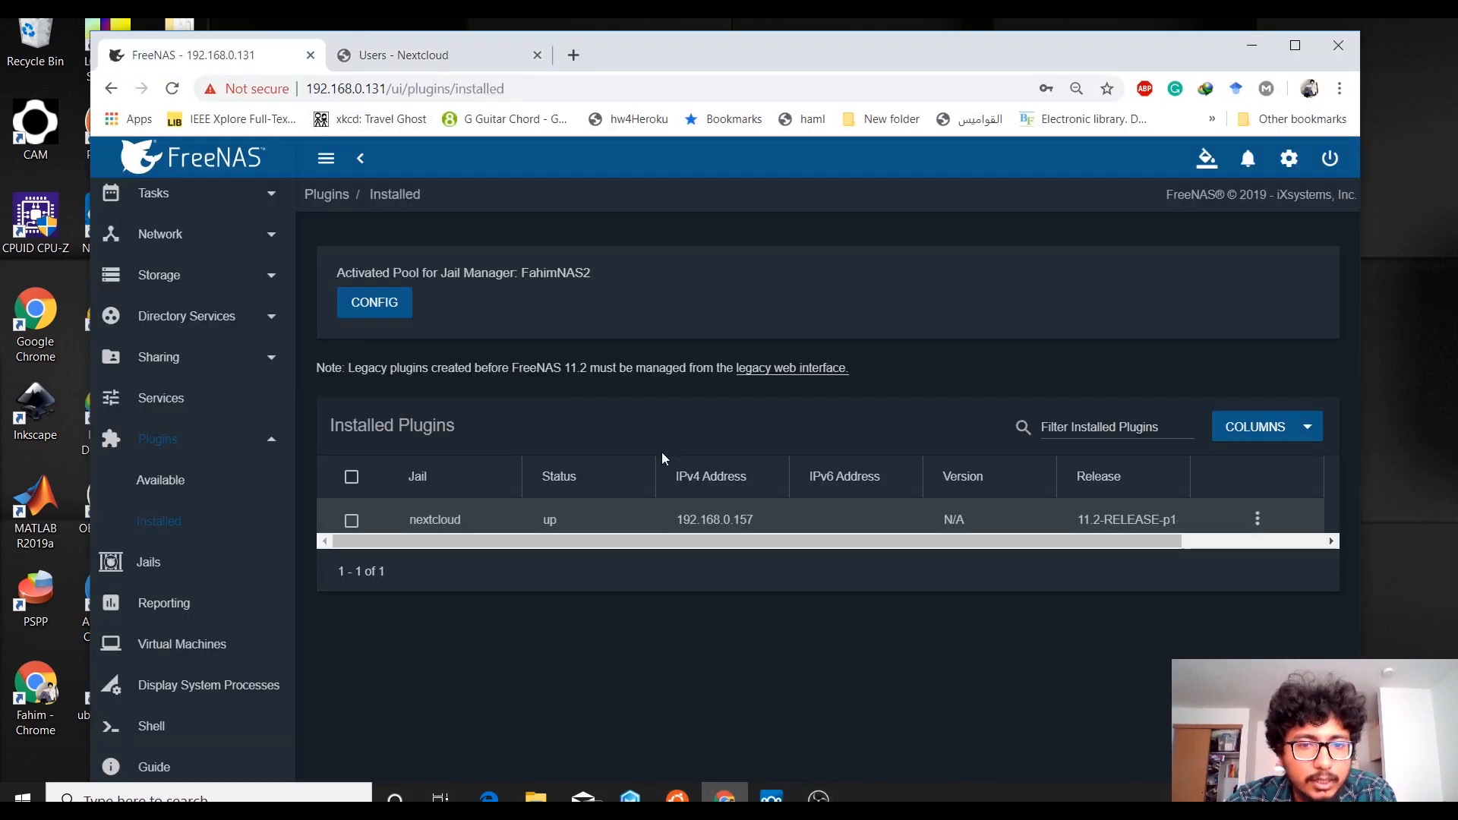
drag(676, 519, 762, 525)
key(ctrl+c)
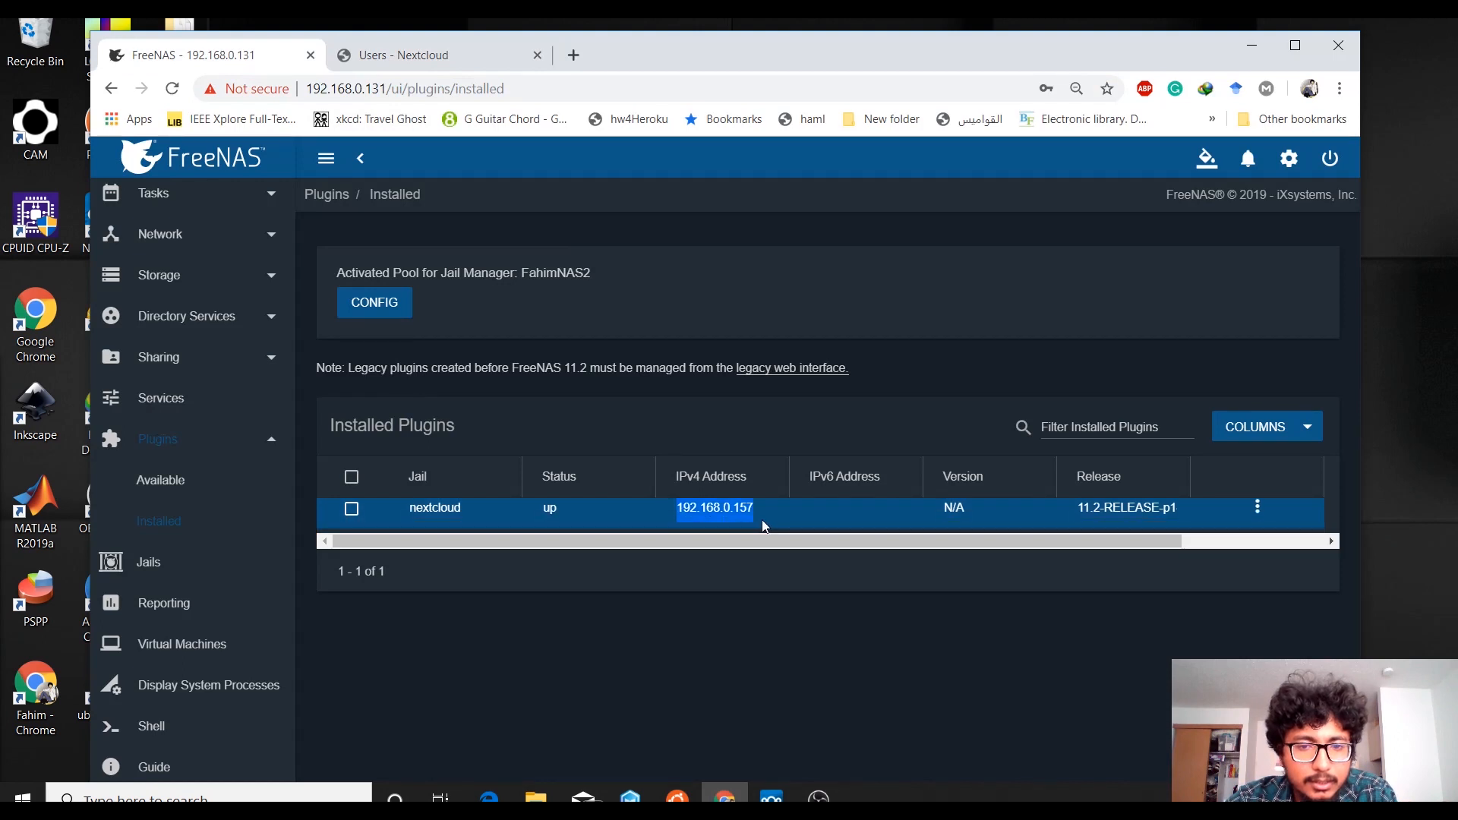
click(1251, 46)
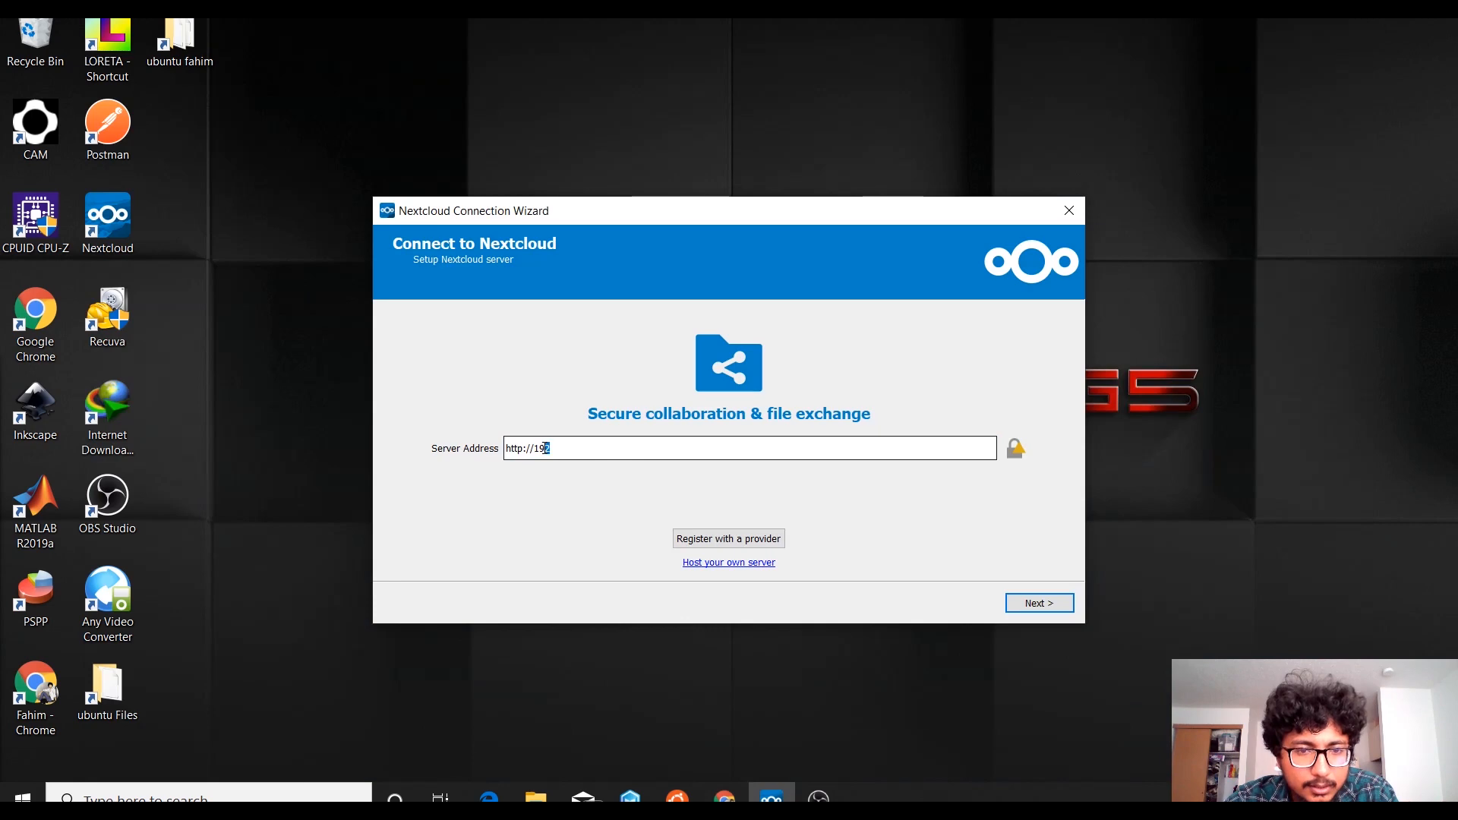
key(ctrl+v)
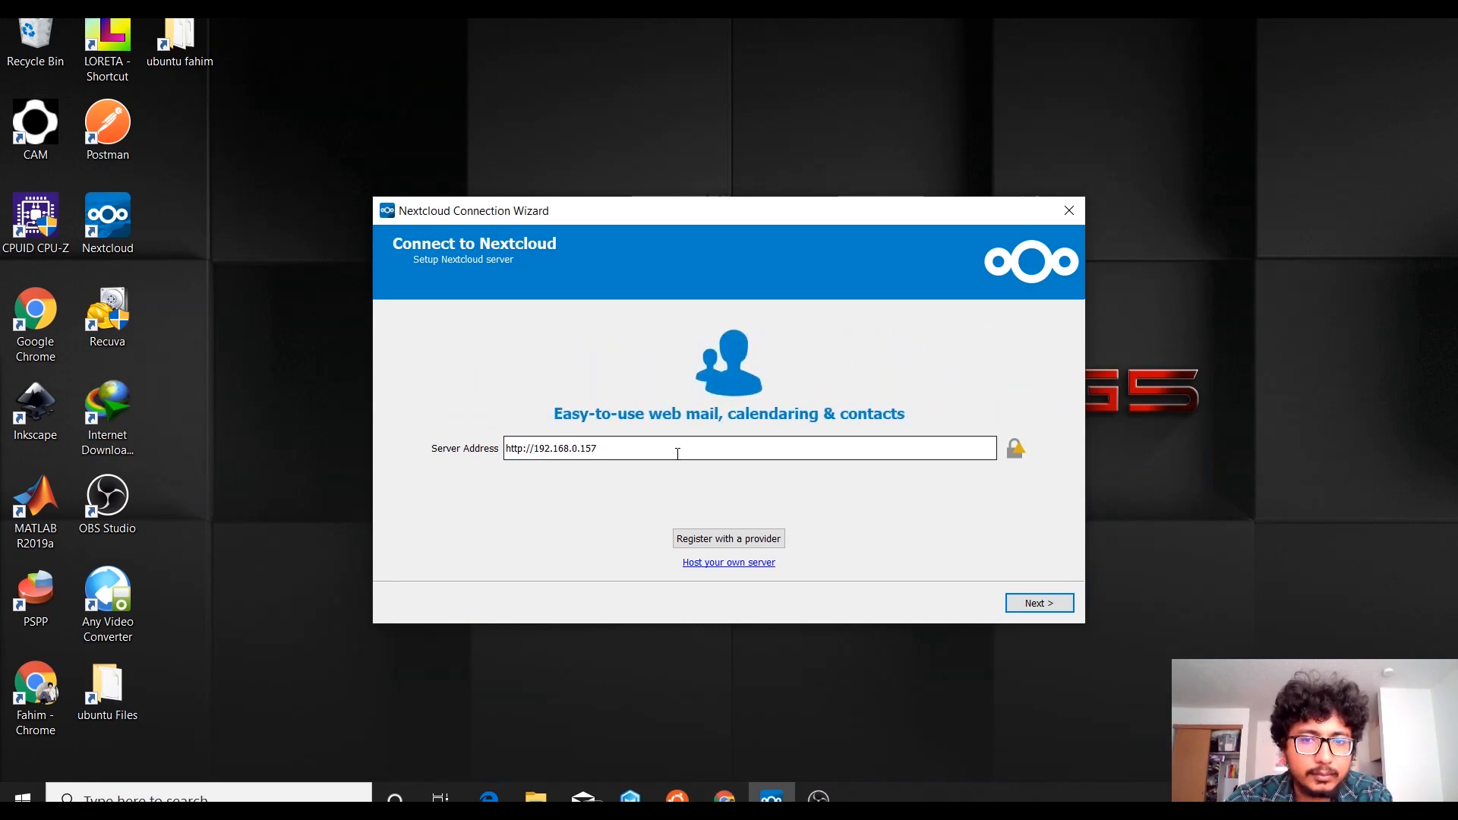
click(1054, 611)
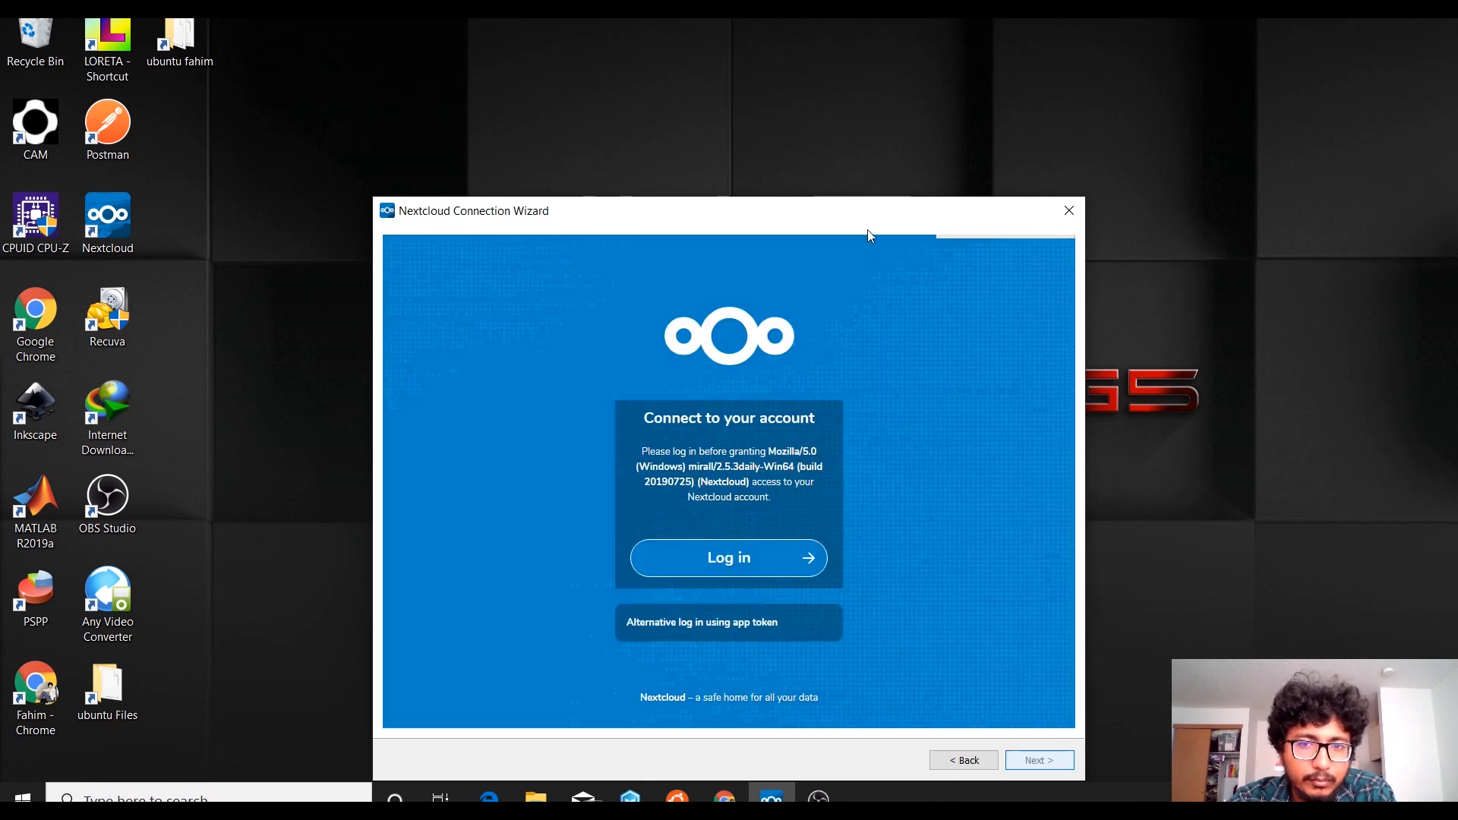
Log in to the desktop client as Photos with the account password and grant it access to the account.
drag(872, 223, 897, 89)
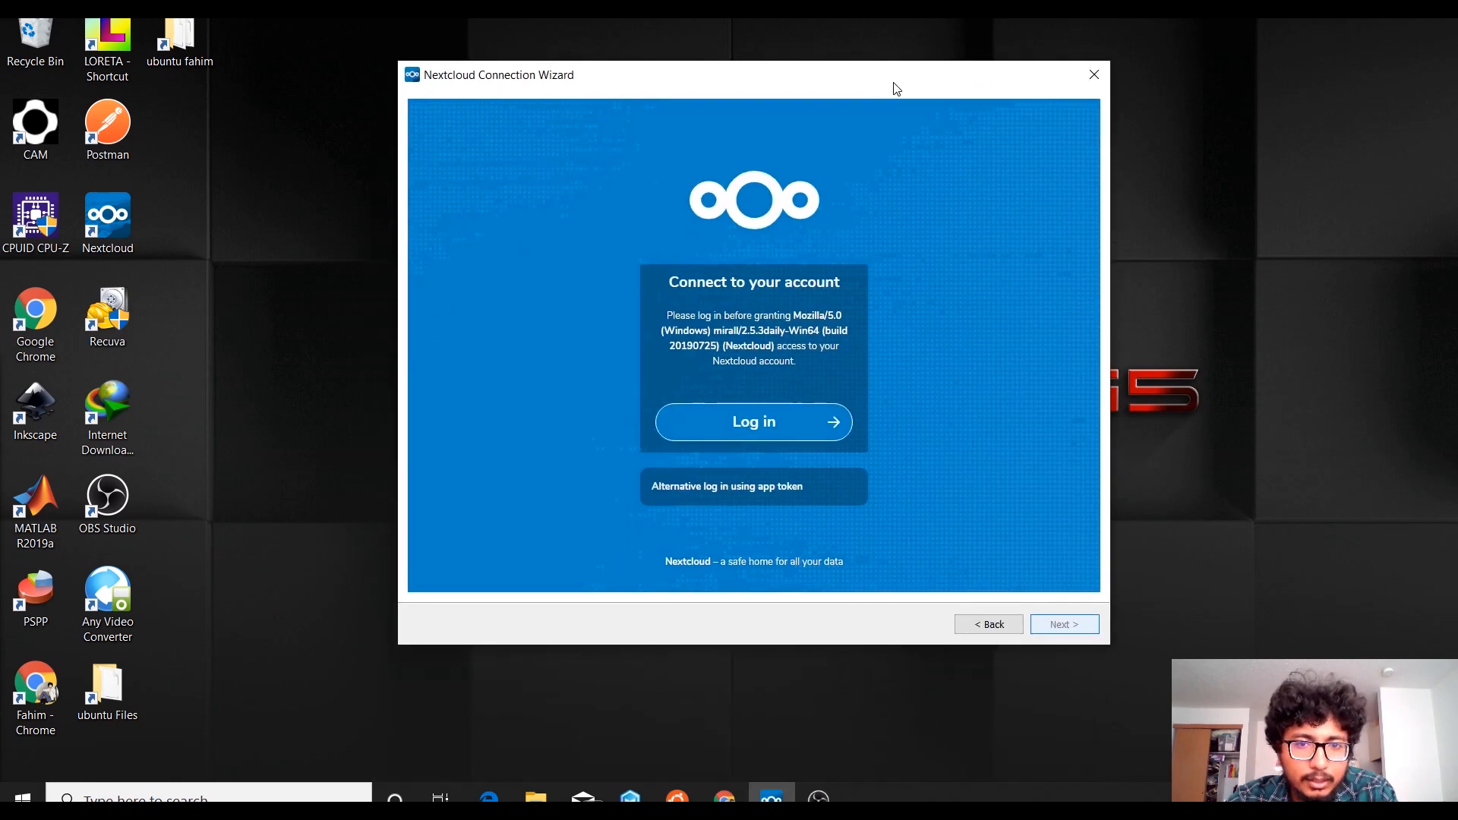
click(770, 427)
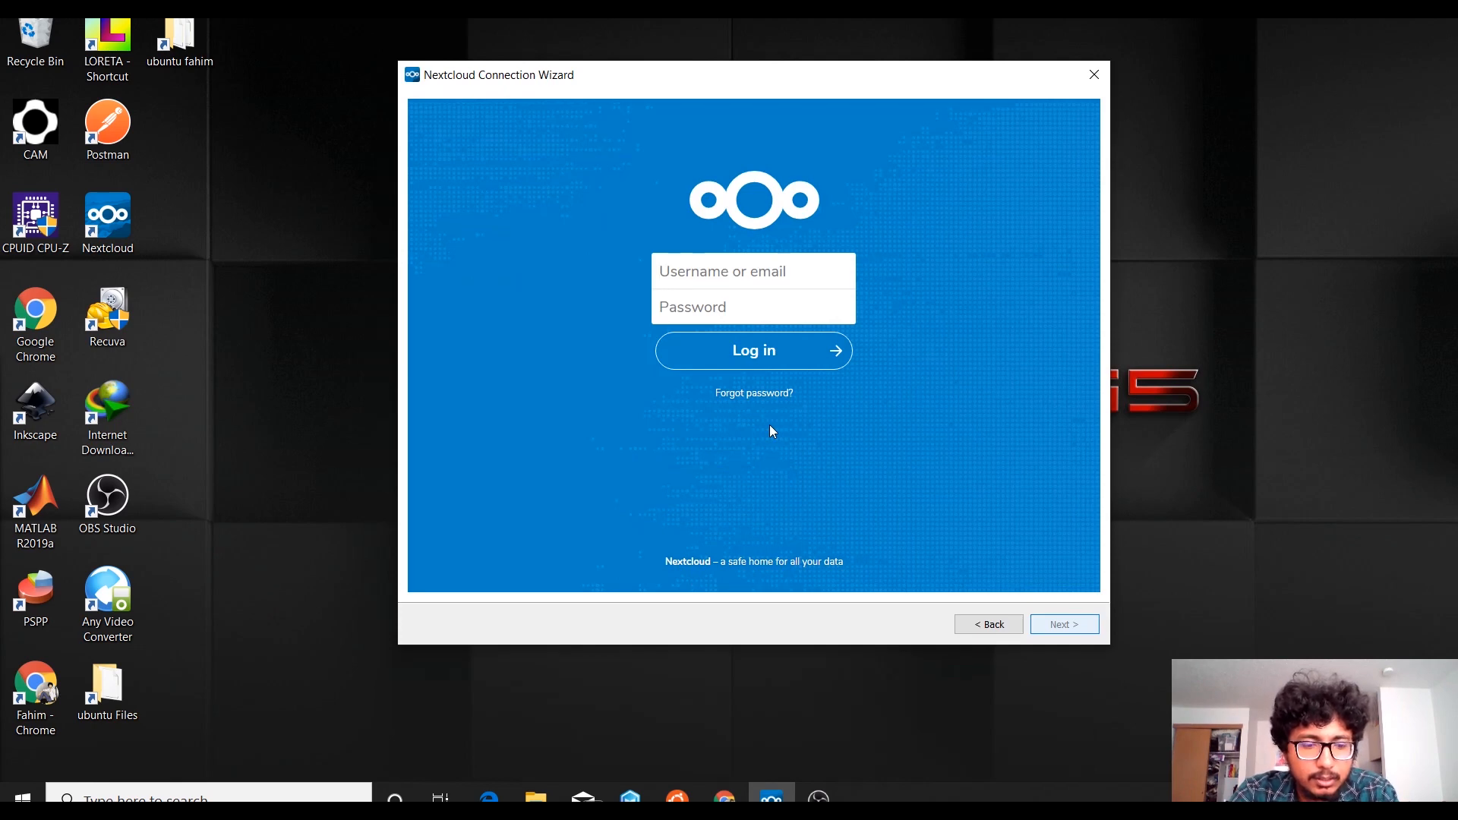
text(Photos)
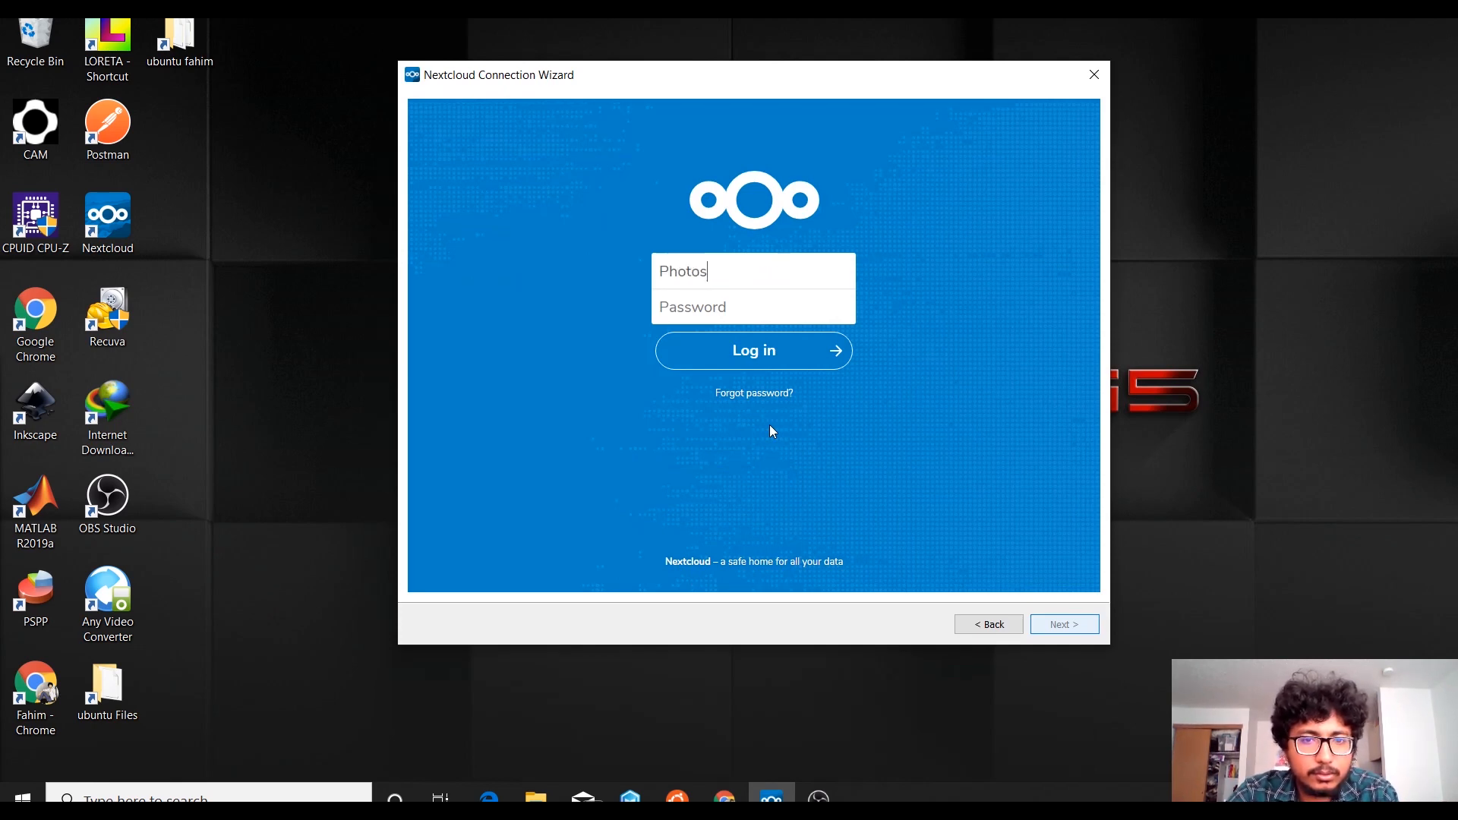
click(764, 310)
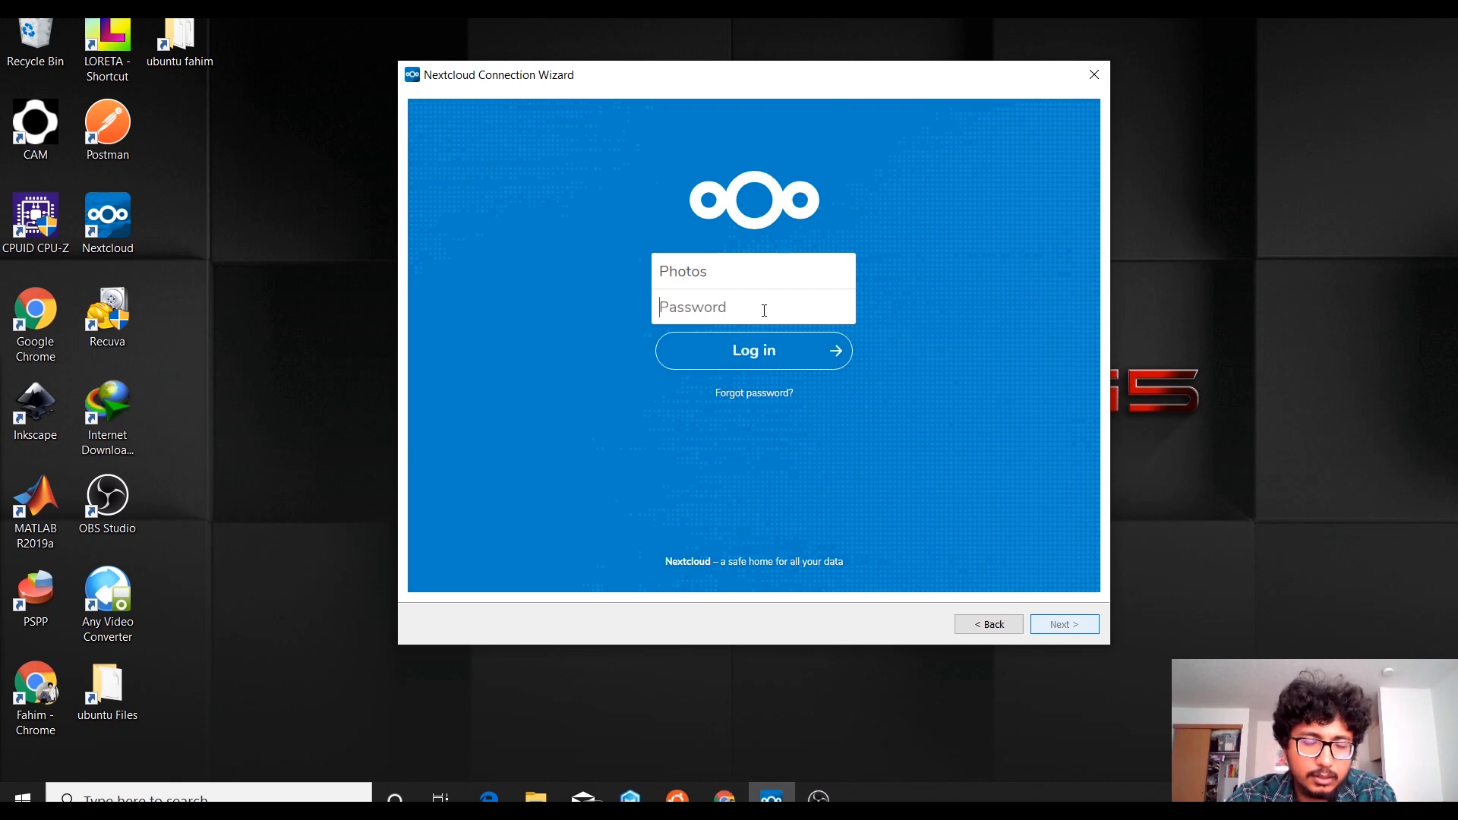
text(••••••••••)
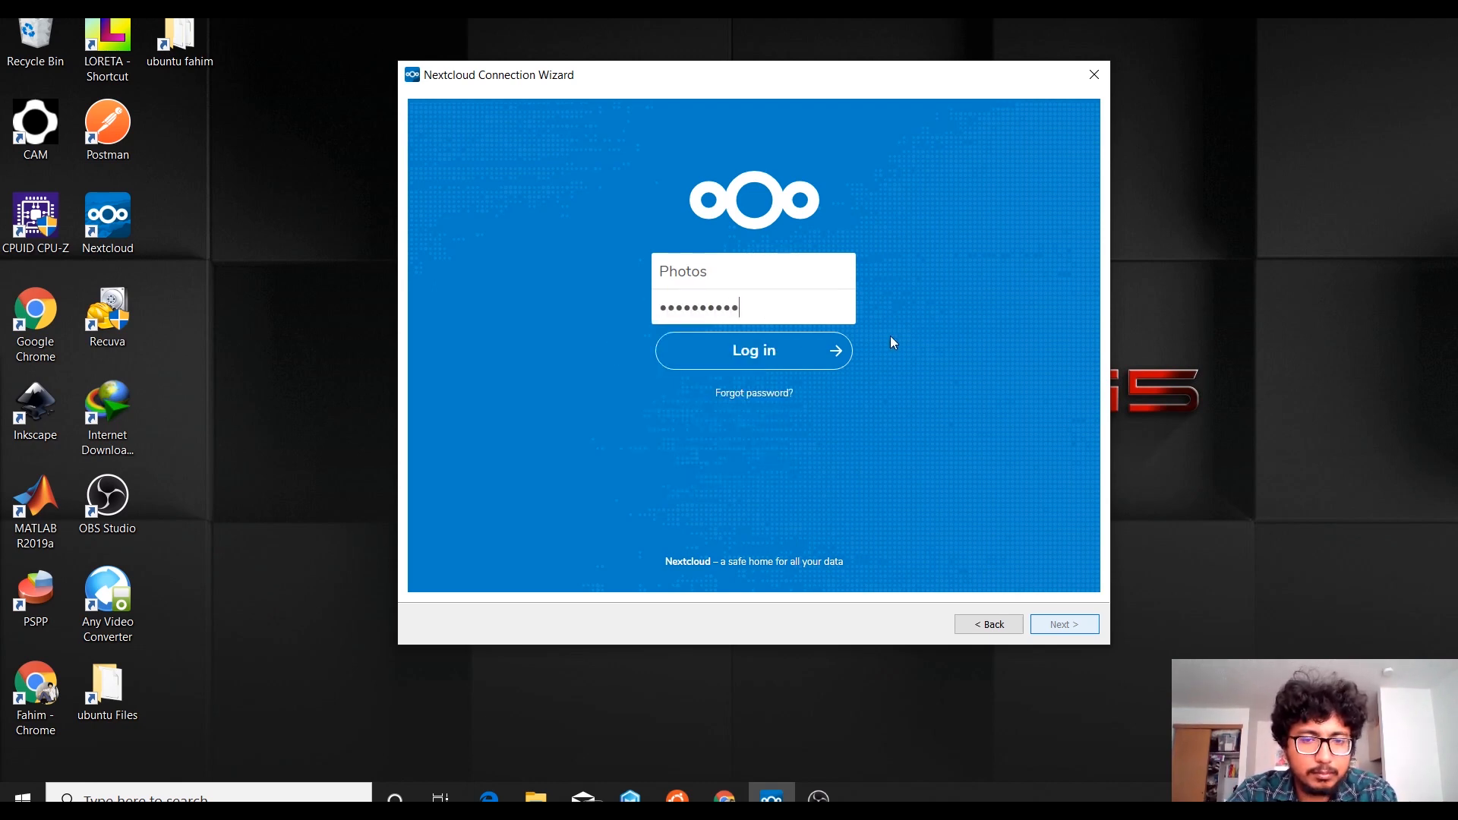
click(782, 361)
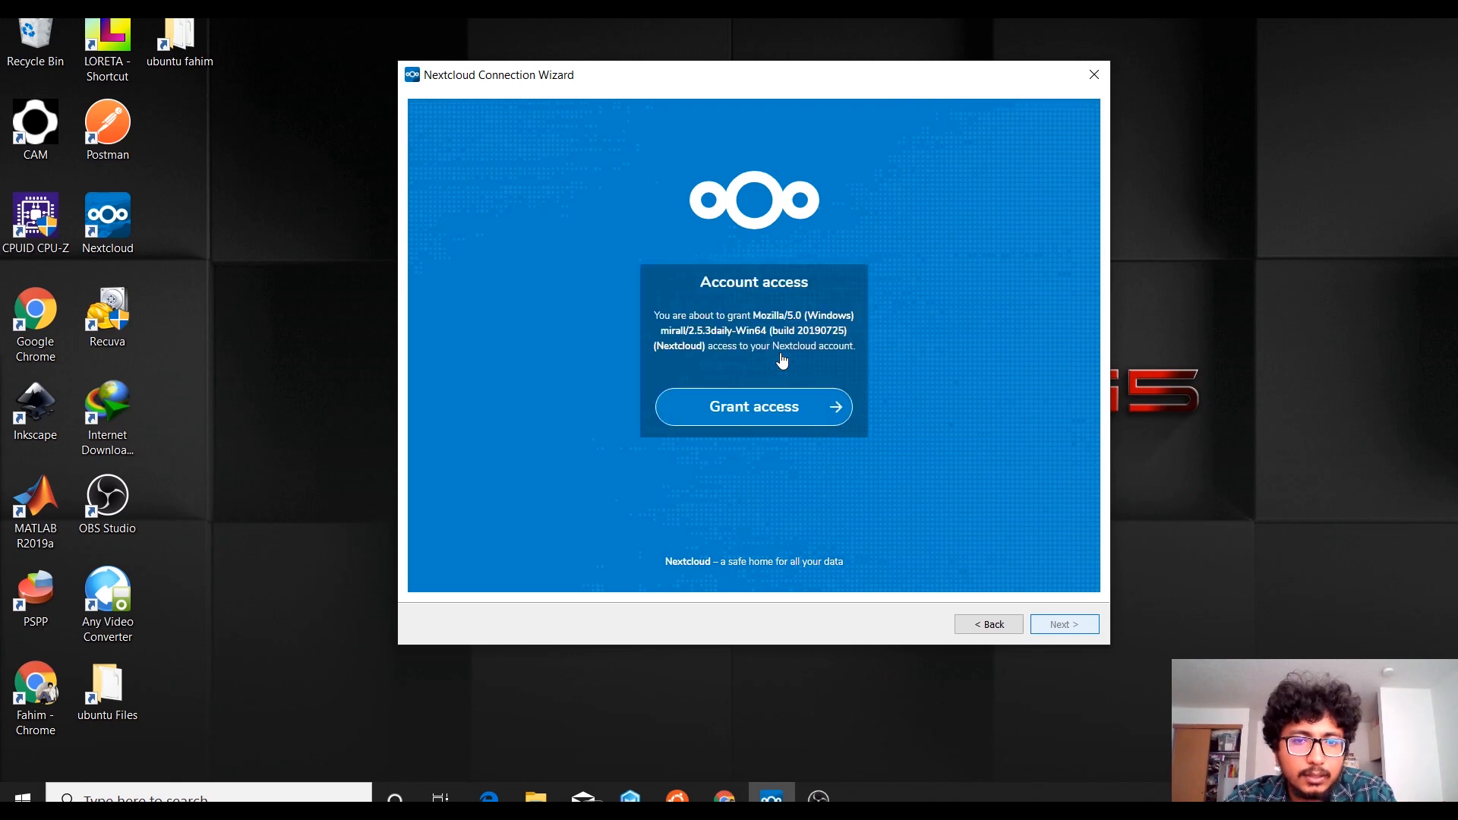
click(693, 419)
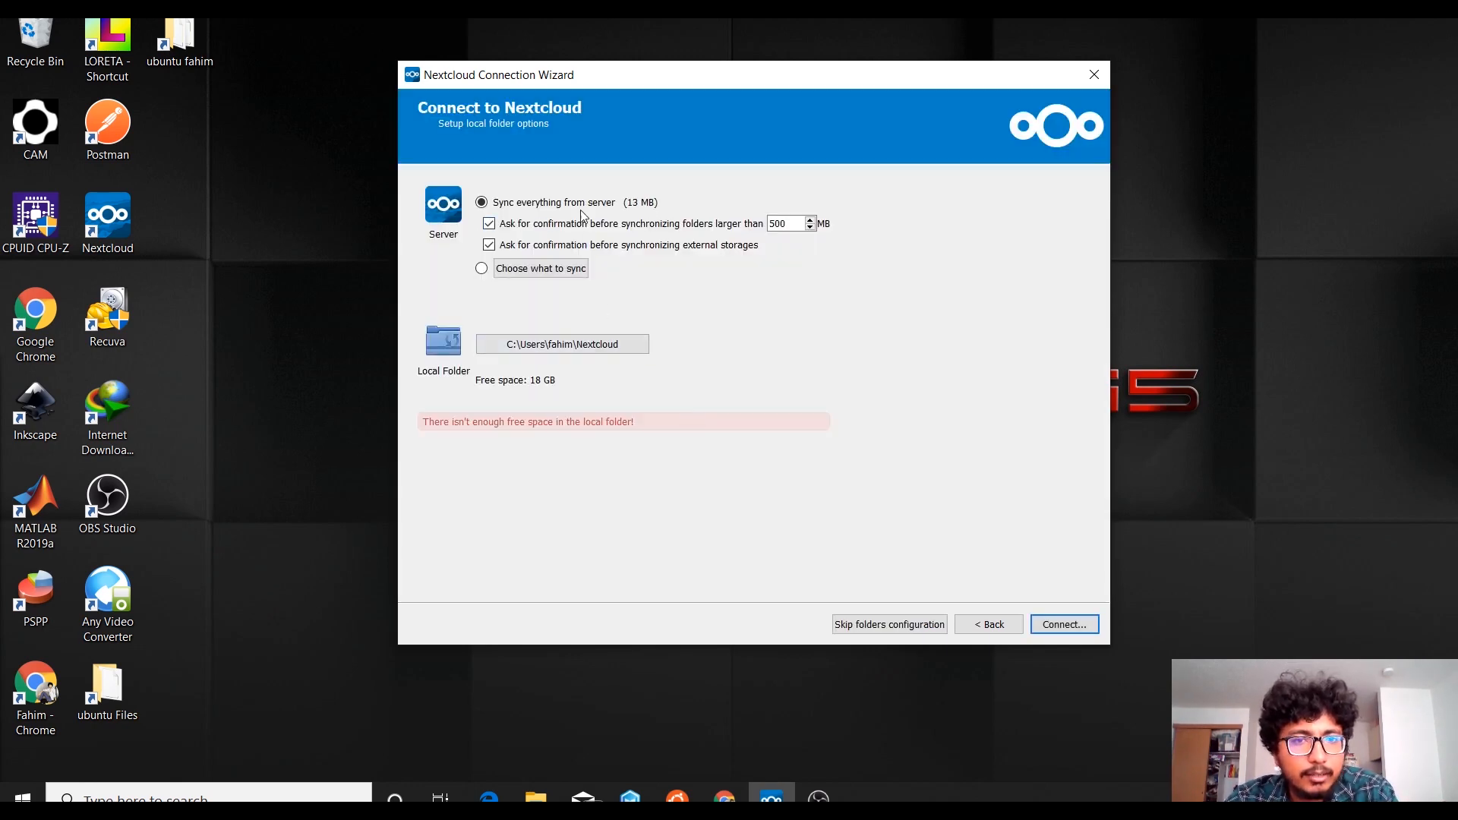
Choose which server folders to sync, excluding the Photos folder.
click(482, 274)
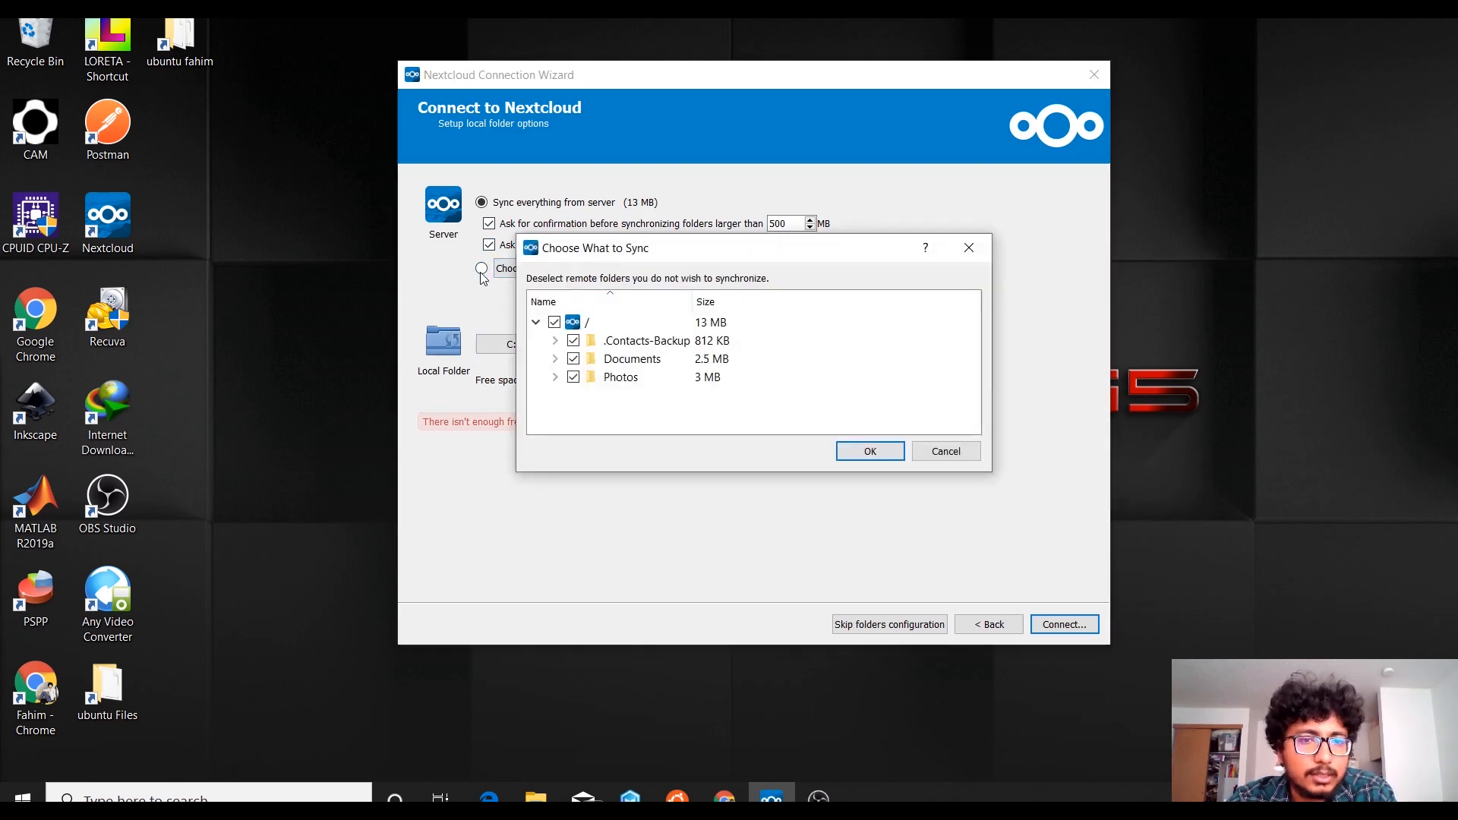
click(572, 377)
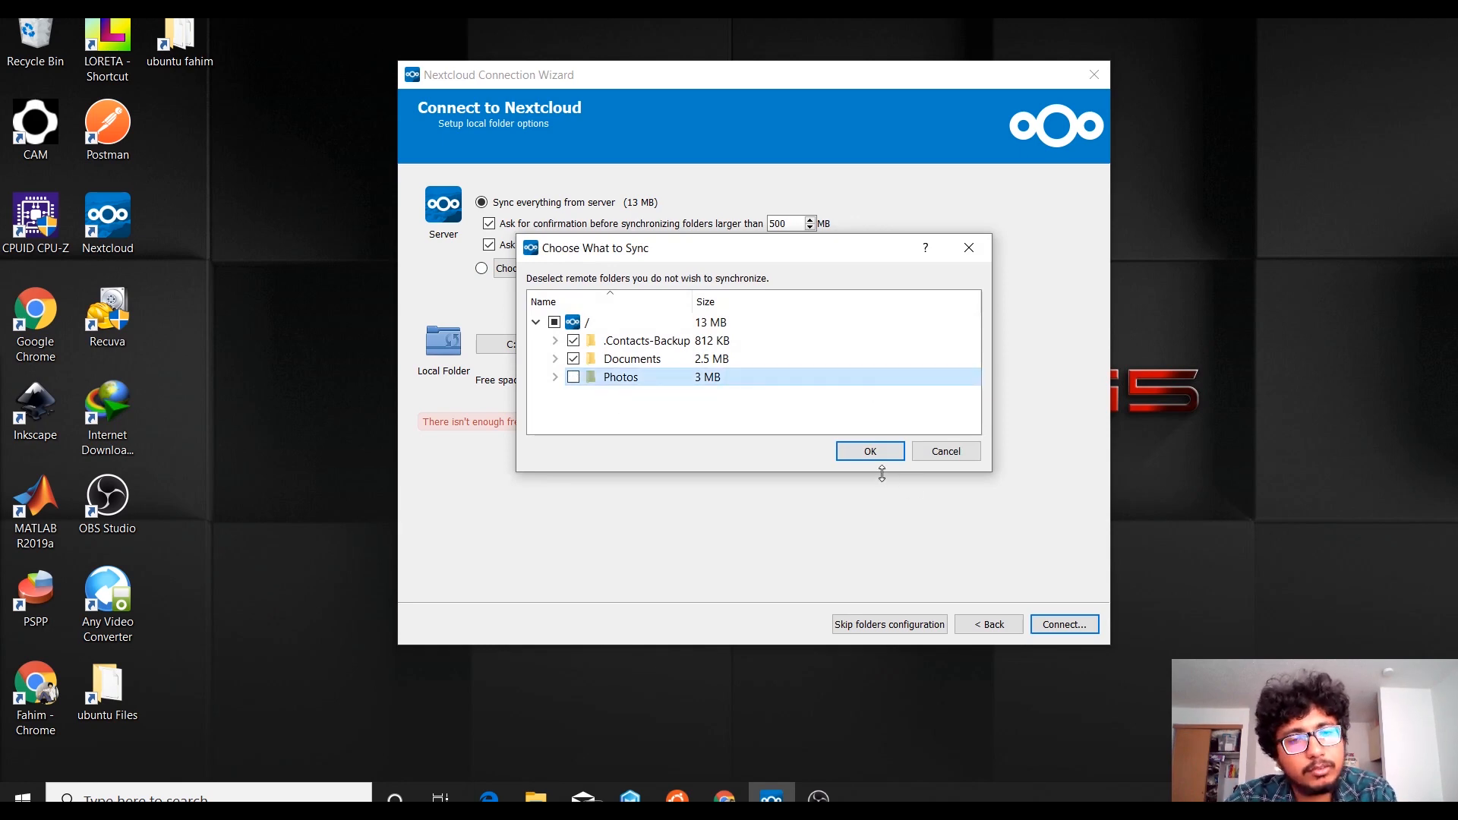
click(866, 449)
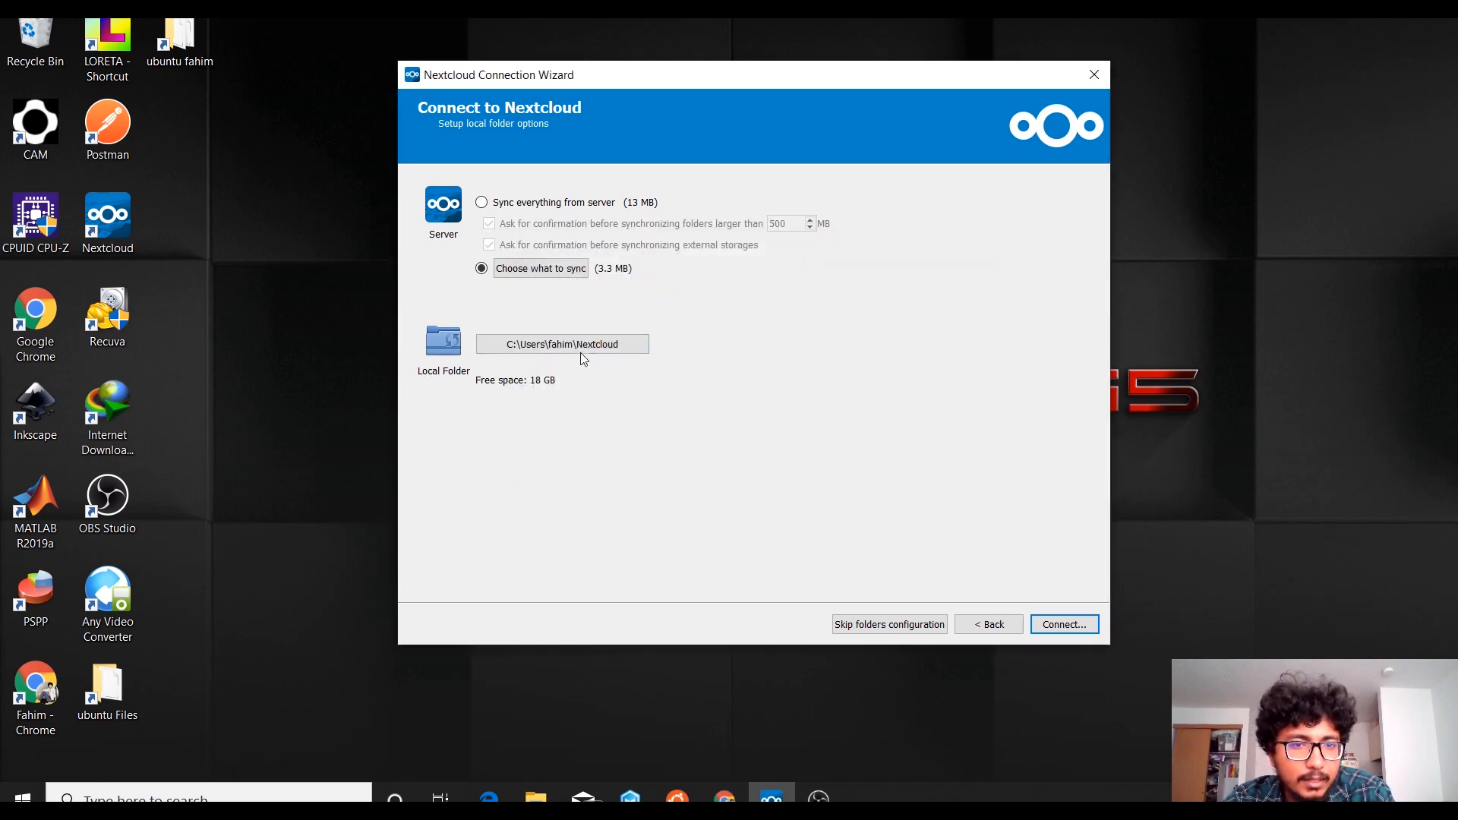
Set the local sync folder to E:\Documents\nextcloud.
click(565, 350)
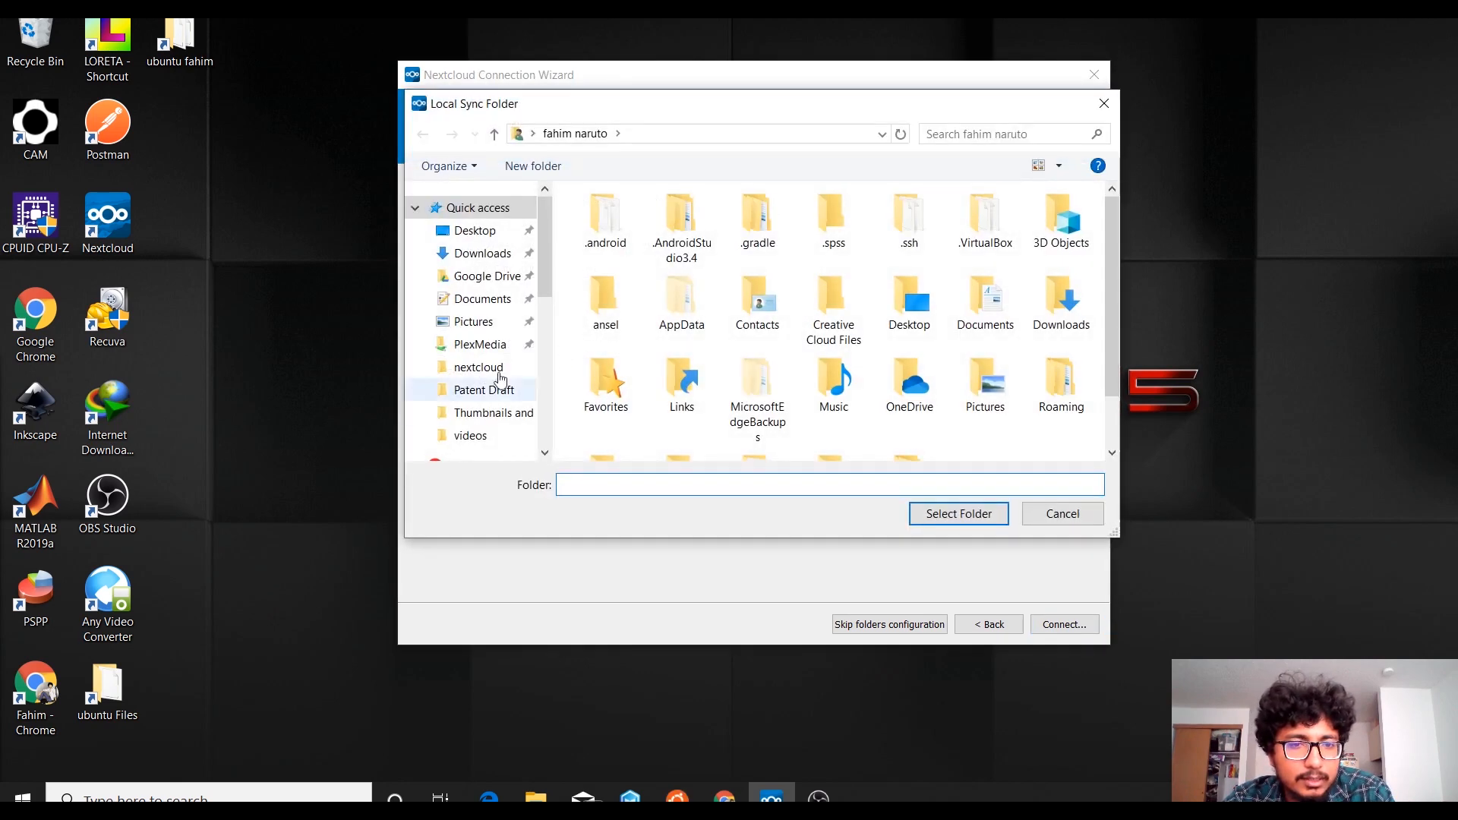
scroll(460, 453, down, 7)
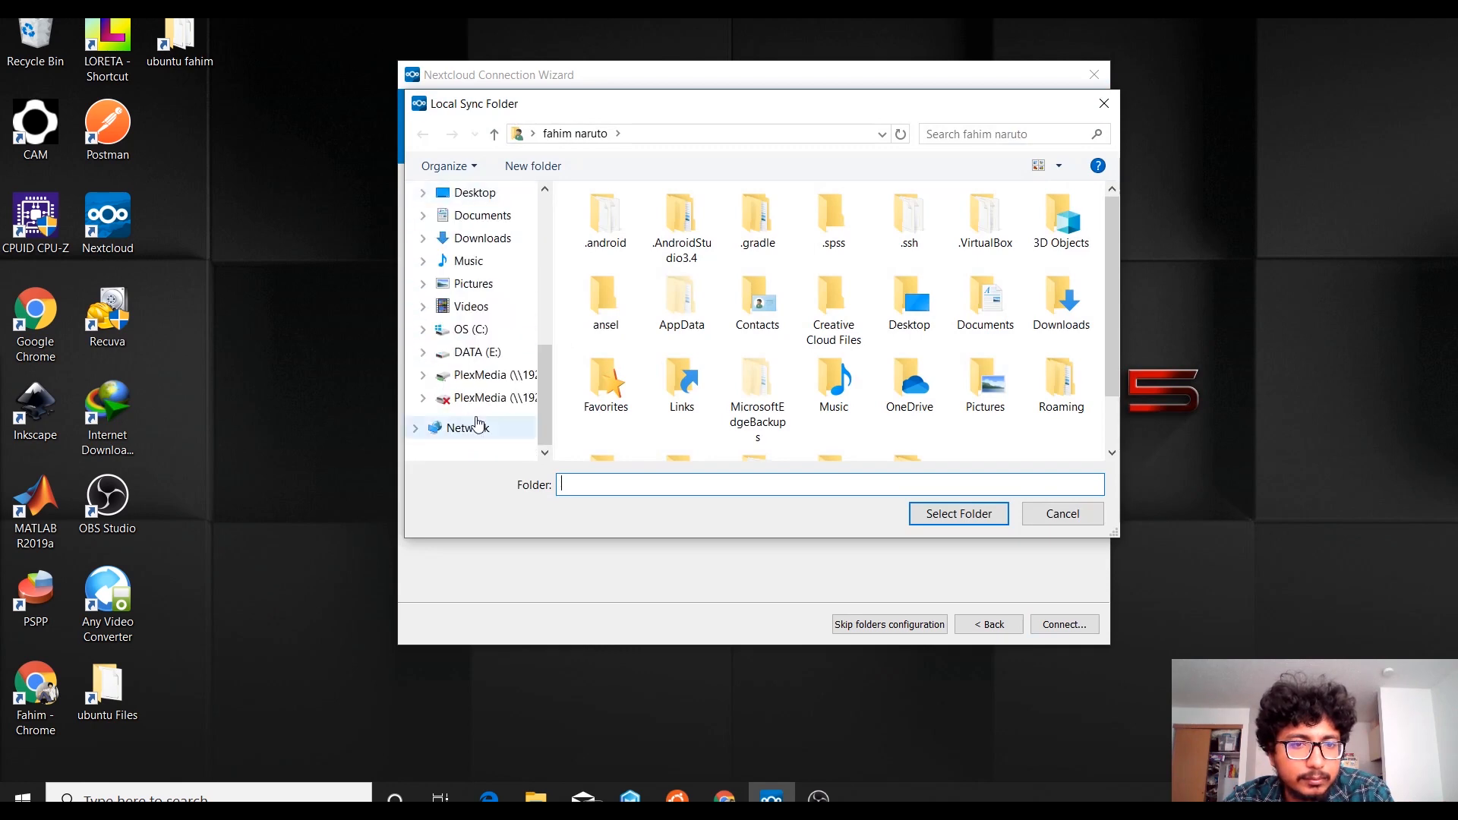
click(469, 352)
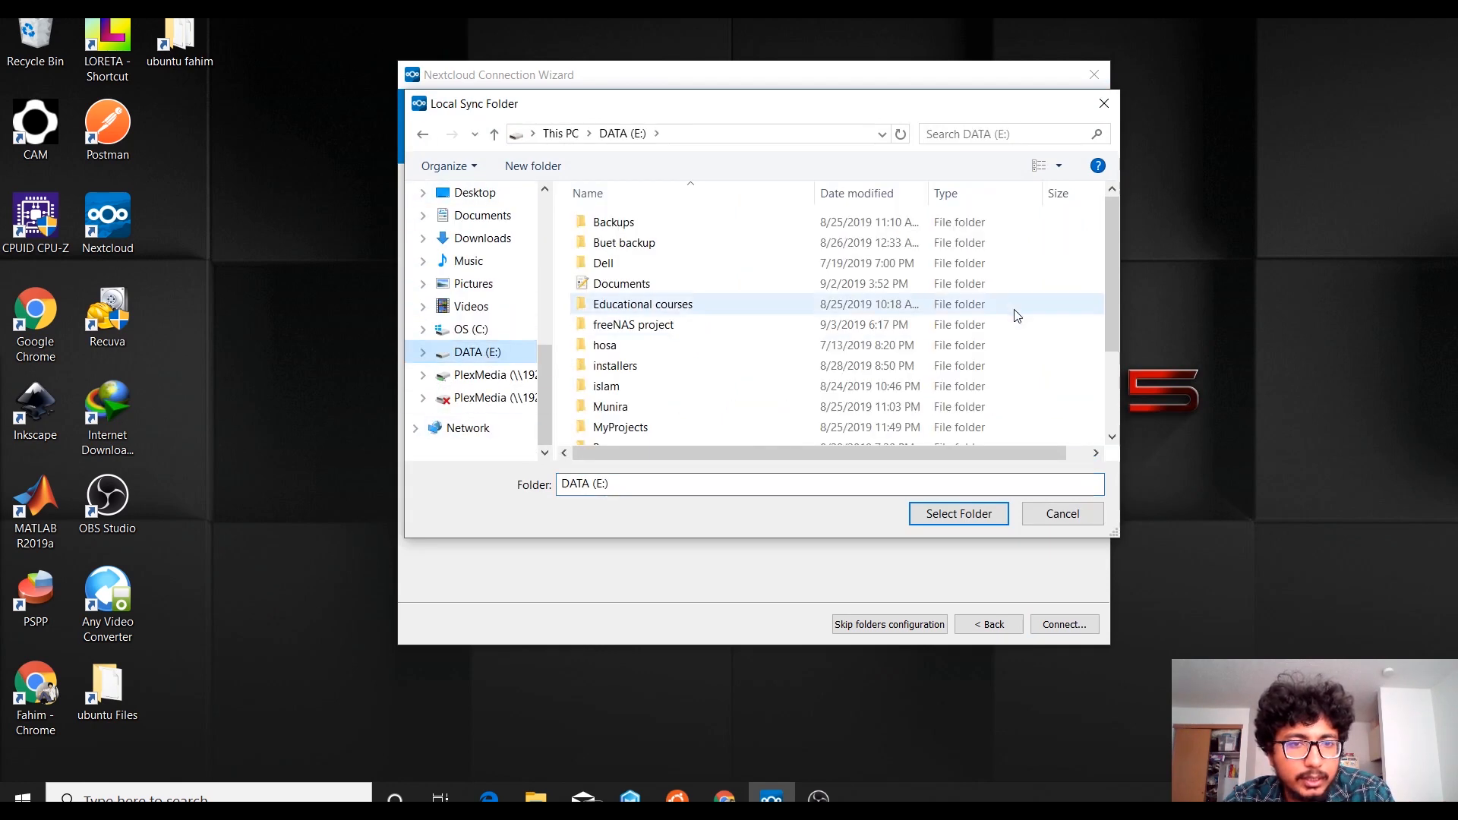
double_click(823, 286)
scroll(729, 342, down, 3)
double_click(718, 313)
click(958, 514)
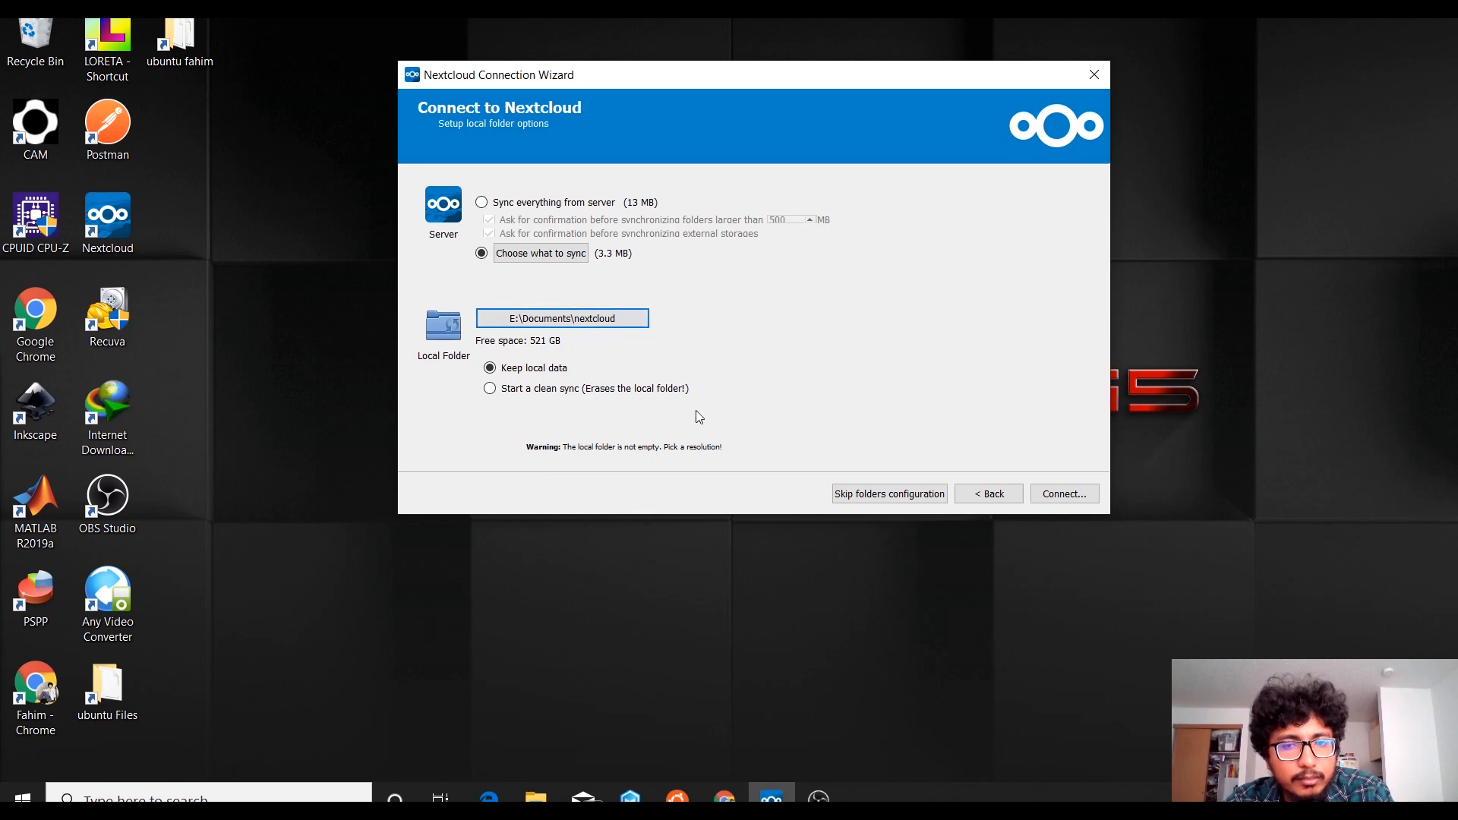
Connect the desktop client with local data kept, and expand the Nextcloud sync connection to list its folders.
click(1053, 498)
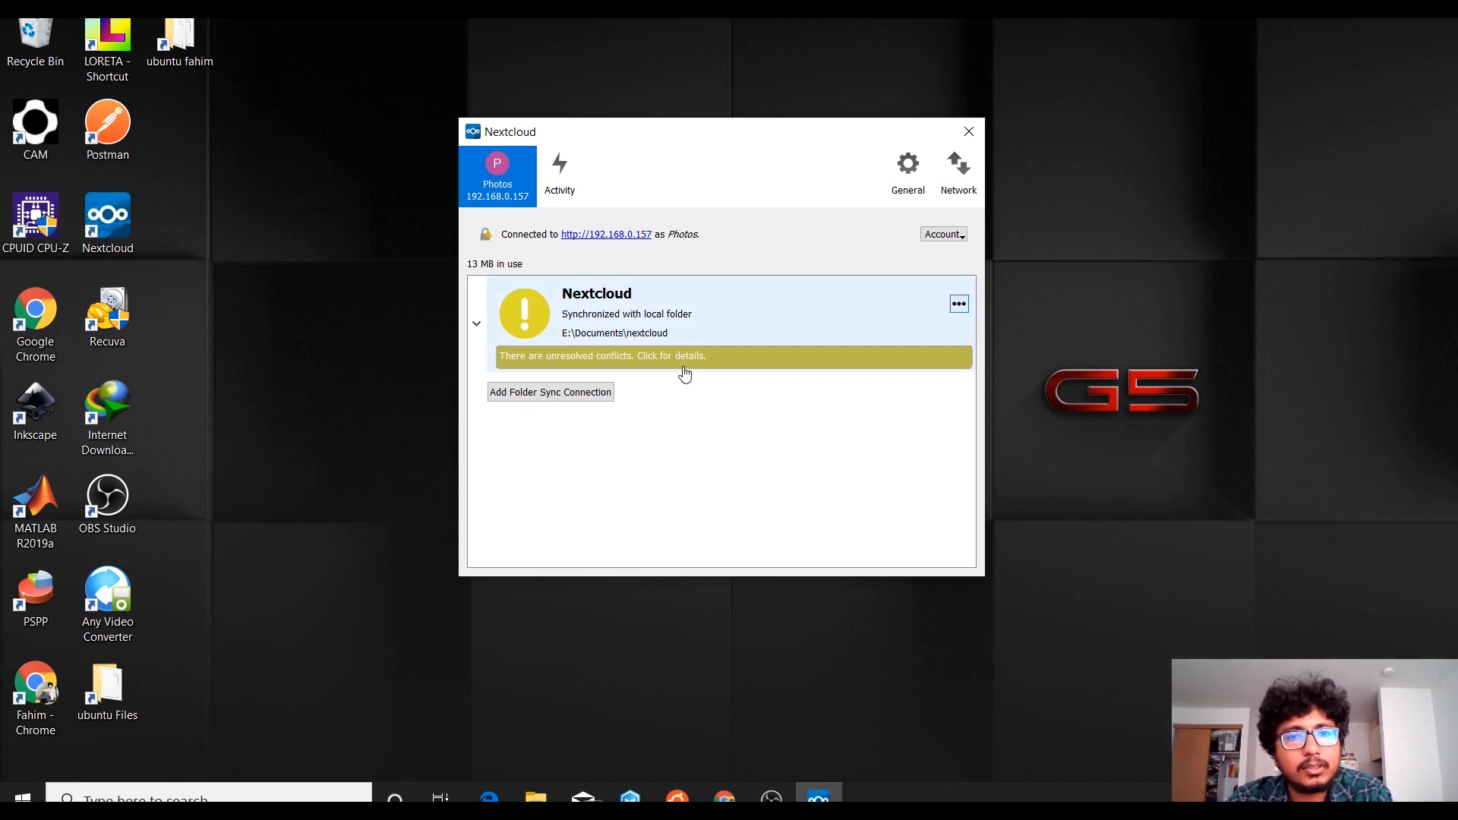
click(477, 324)
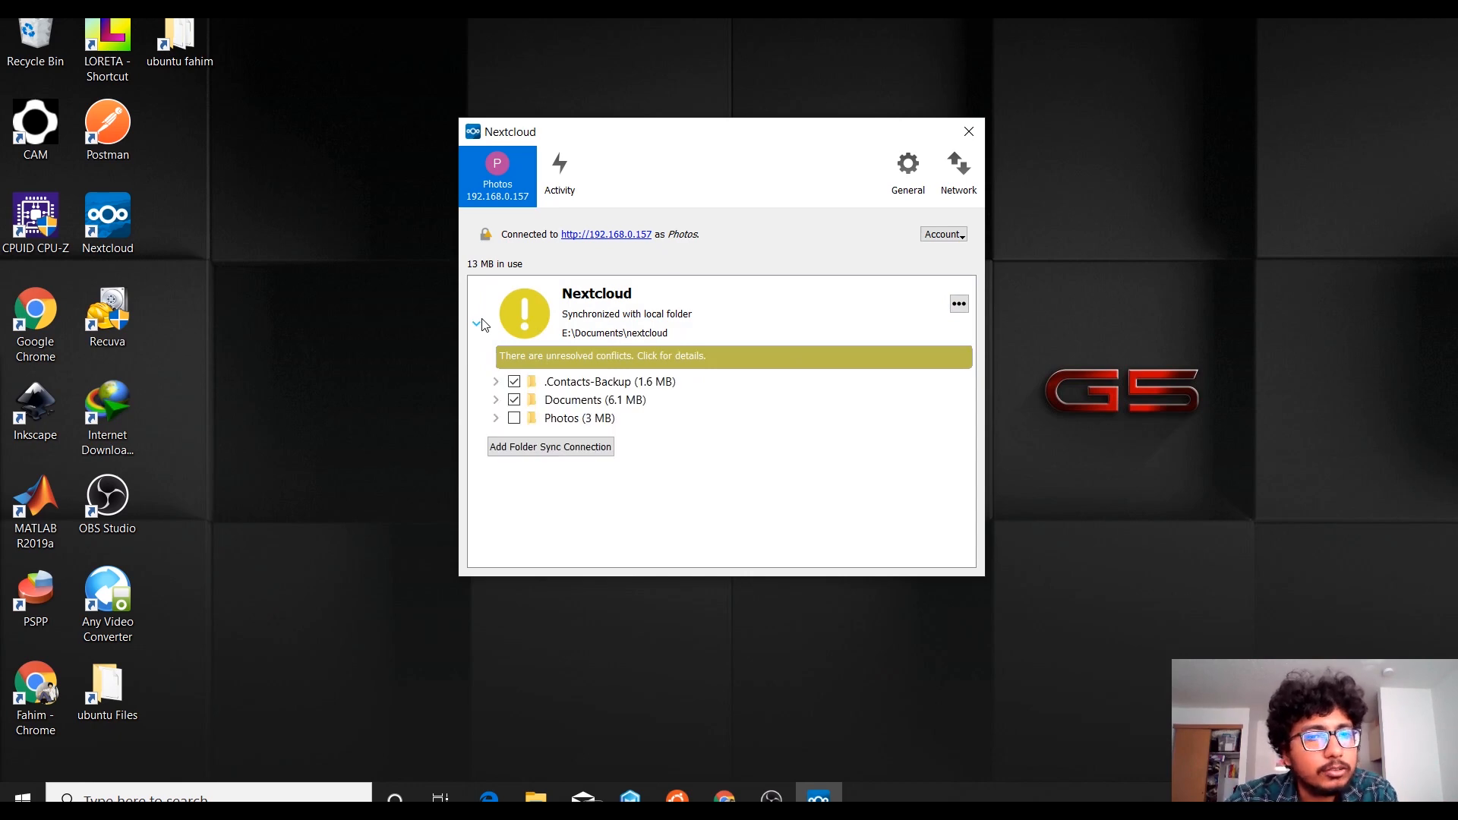